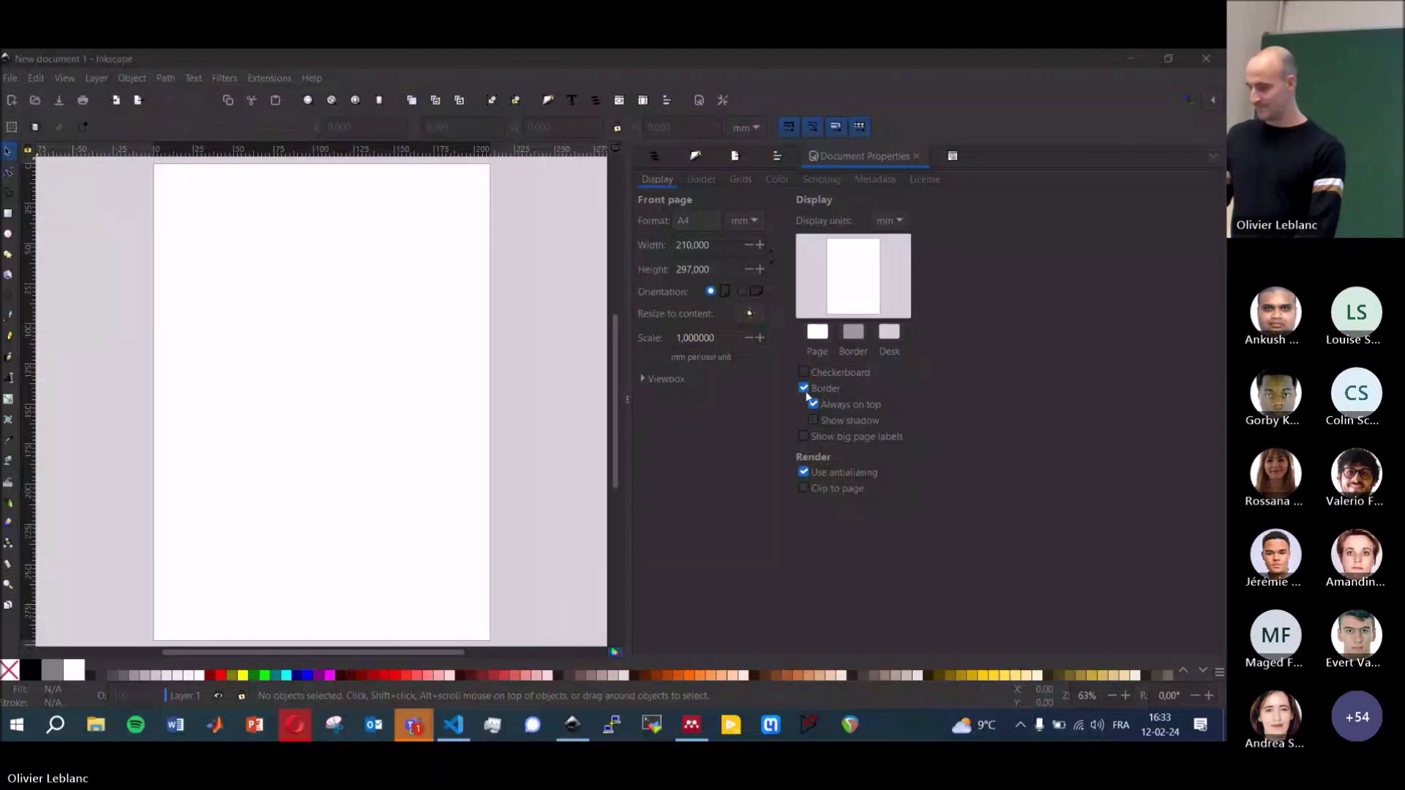
- Check the latest replies in the Teams meeting chat and discard the quoted reply from the message box
{"action": "mouse_move", "coordinate": [409, 710]}
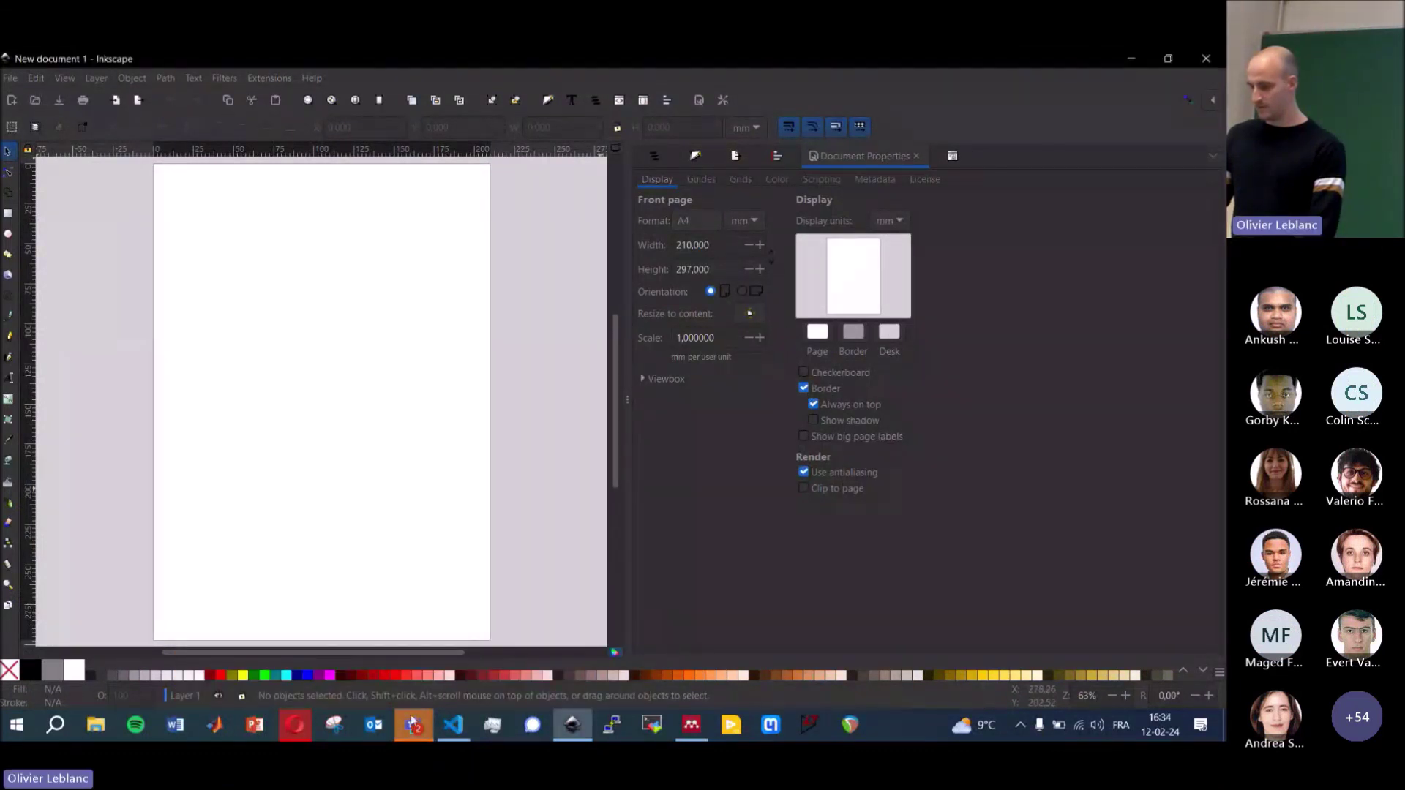
{"action": "left_click", "coordinate": [440, 647]}
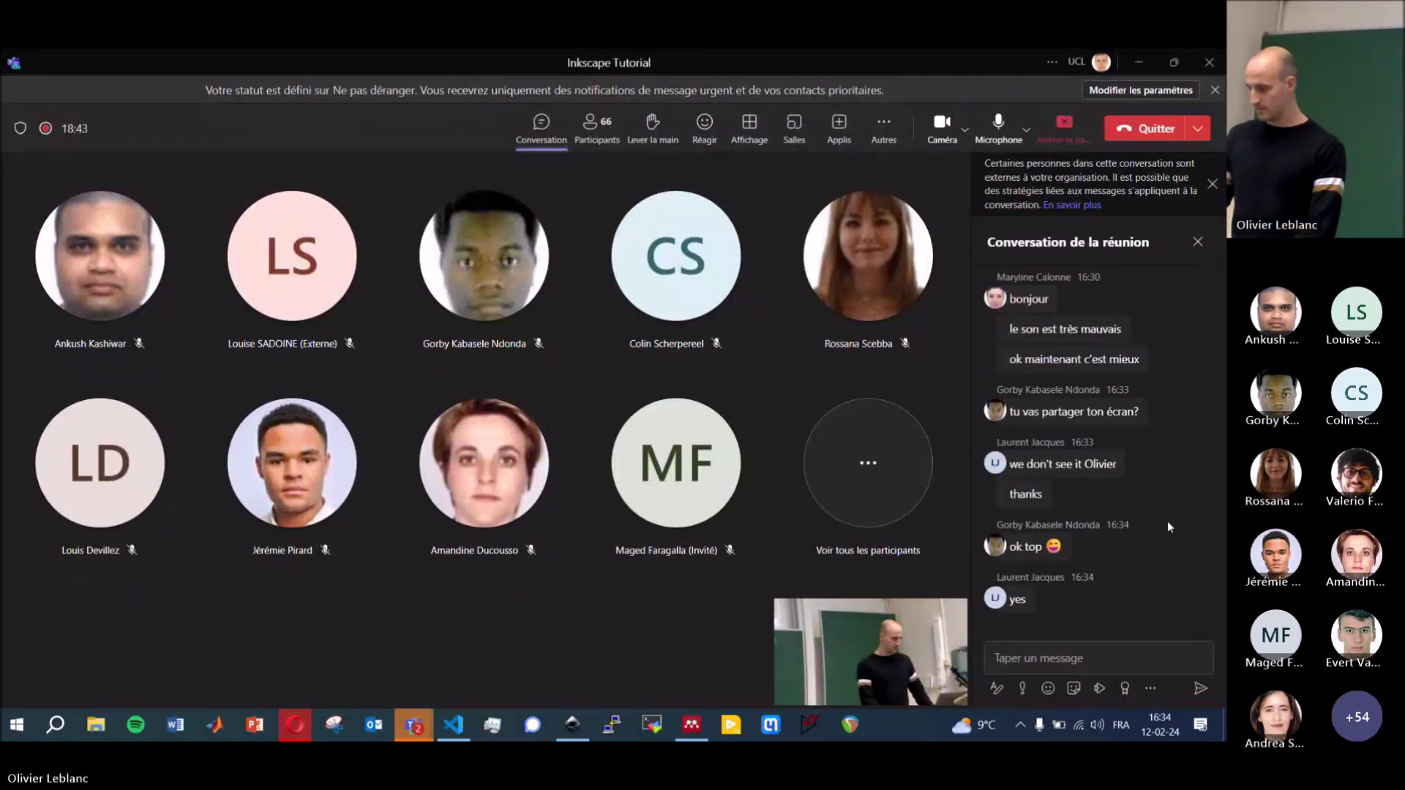
{"action": "left_click", "coordinate": [1121, 579]}
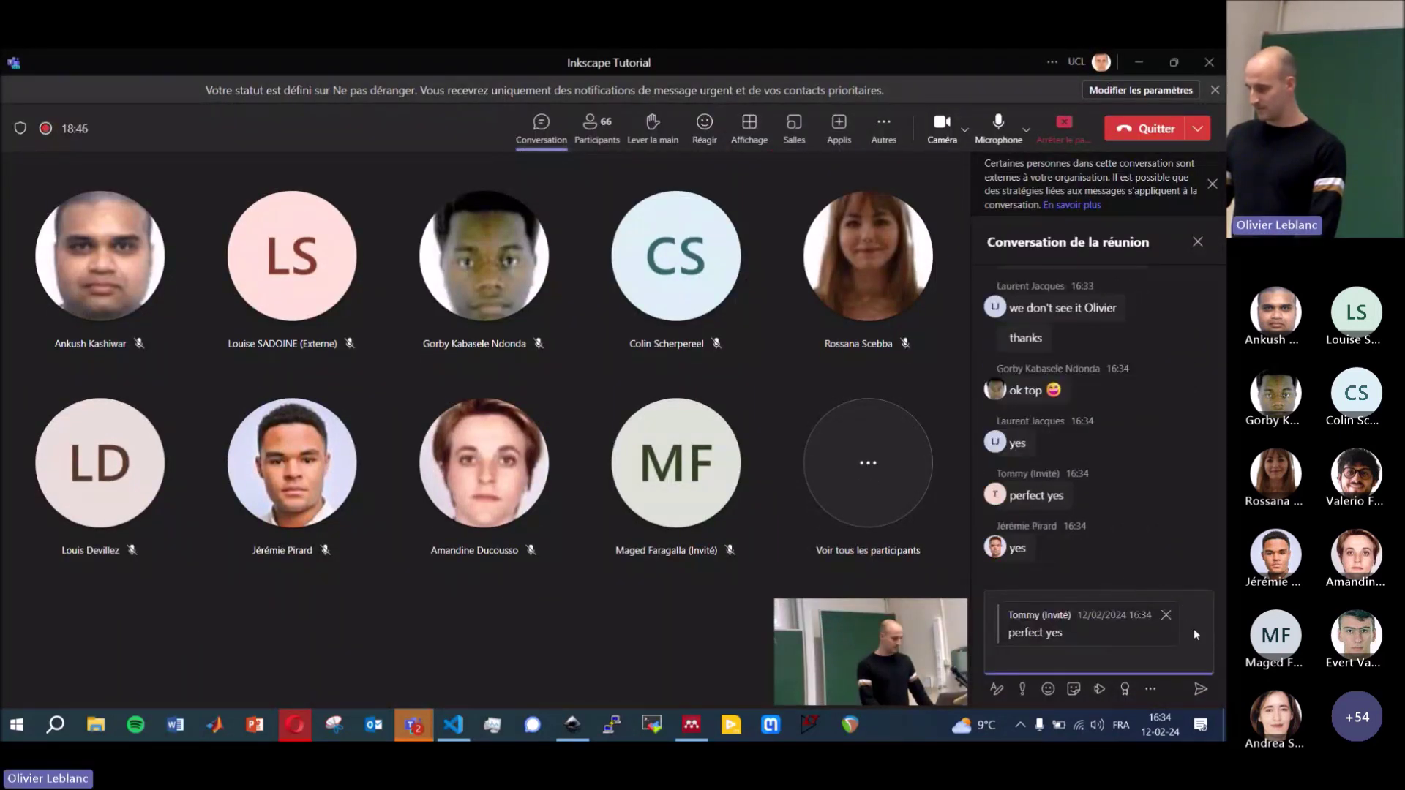
{"action": "left_click", "coordinate": [1164, 616]}
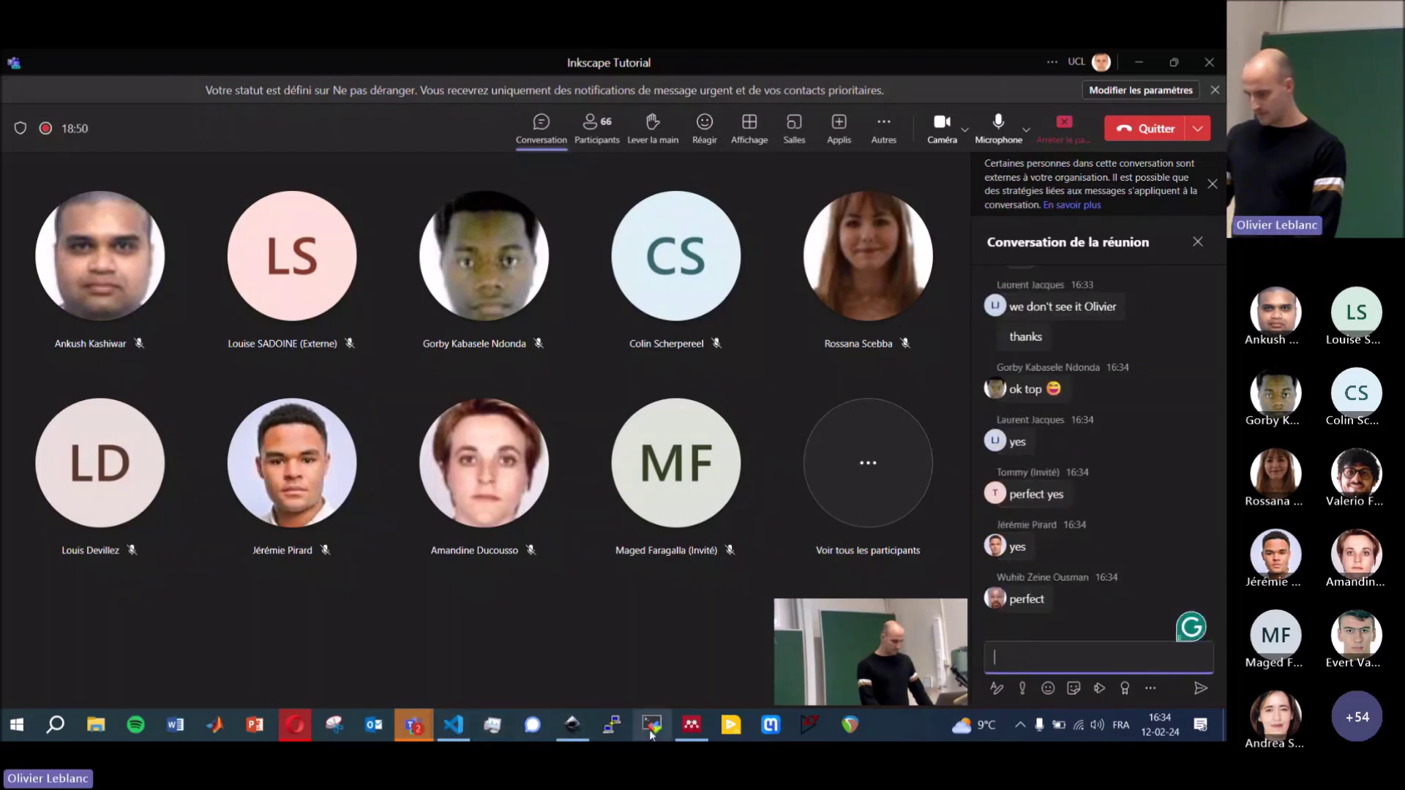
- Switch back to Inkscape and enlarge the canvas area by narrowing the docked Document Properties panel
{"action": "left_click", "coordinate": [573, 724]}
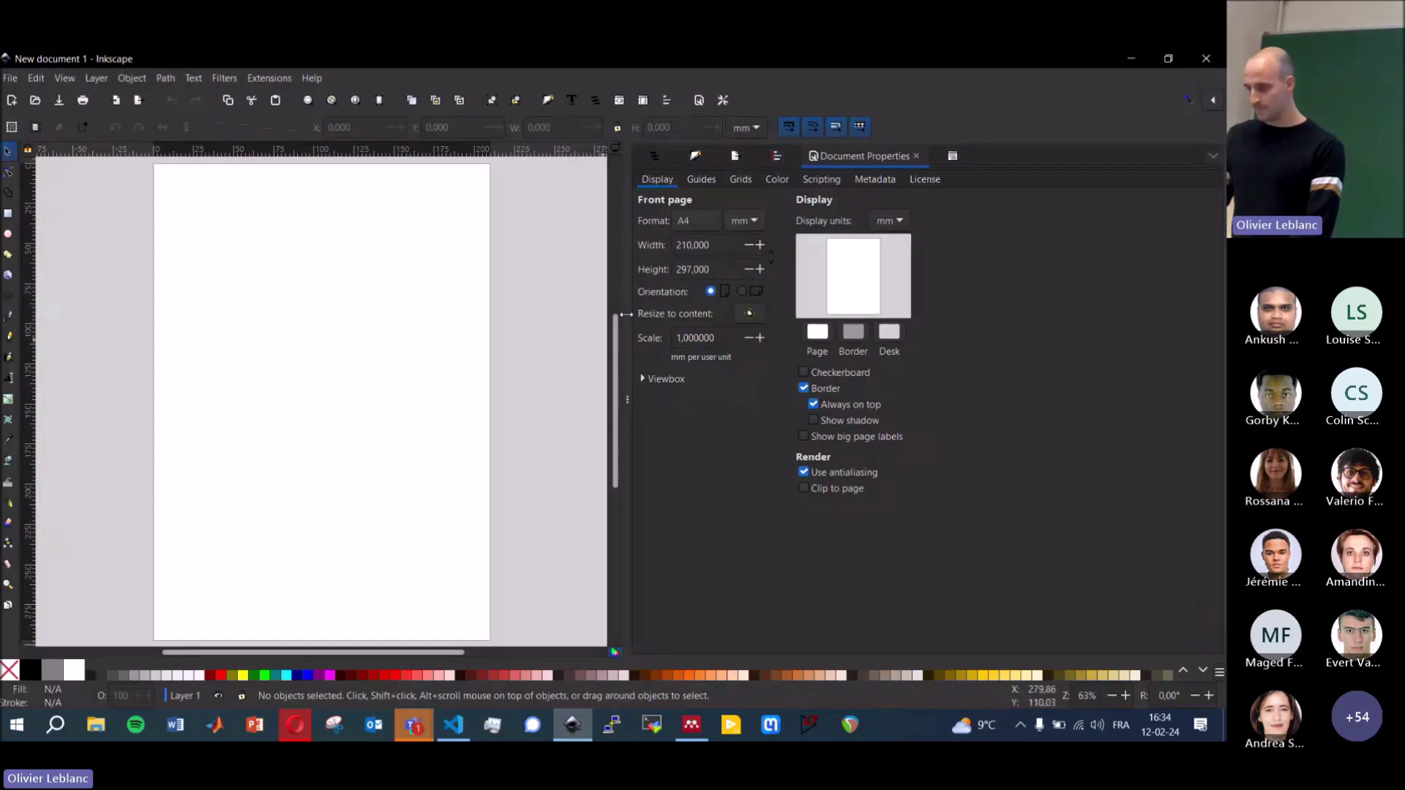
{"action": "left_click_drag", "start_coordinate": [630, 257], "coordinate": [891, 278]}
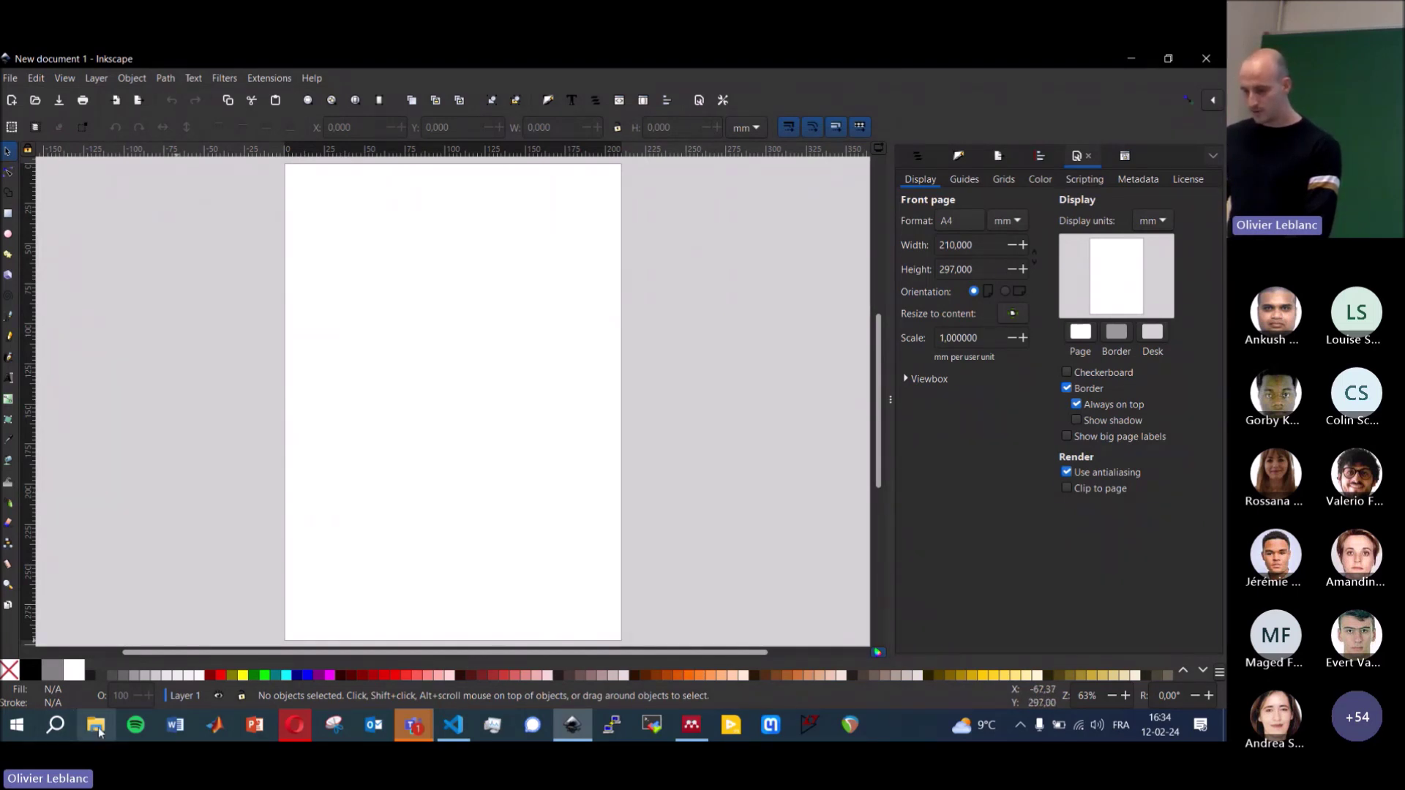
- Open bottle.svg from presentations\IEEESB_Inkscape\inkscape-tutorial\01_chemical_bottle in File Explorer, view the flask drawing and close it
{"action": "key", "text": "super+e"}
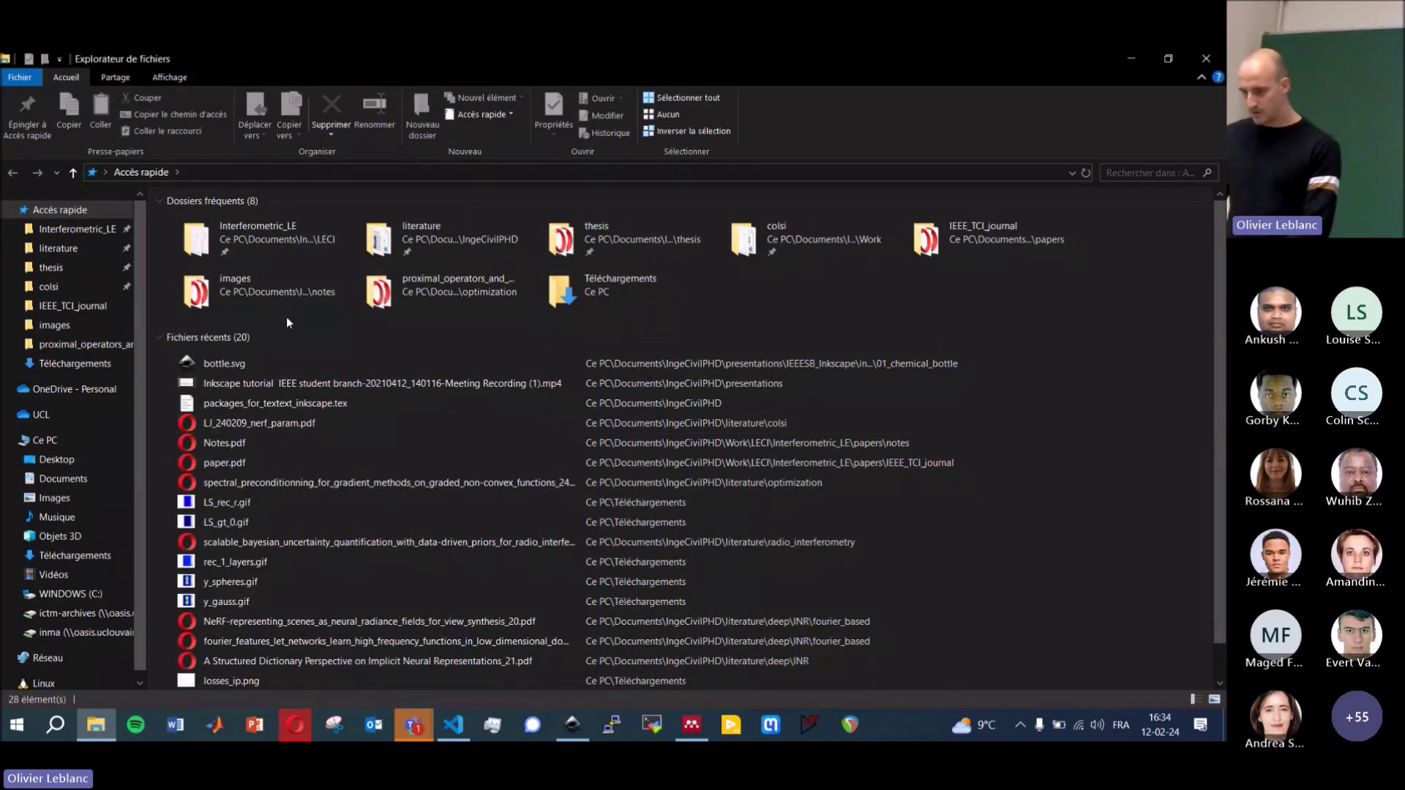
{"action": "left_click", "coordinate": [70, 229]}
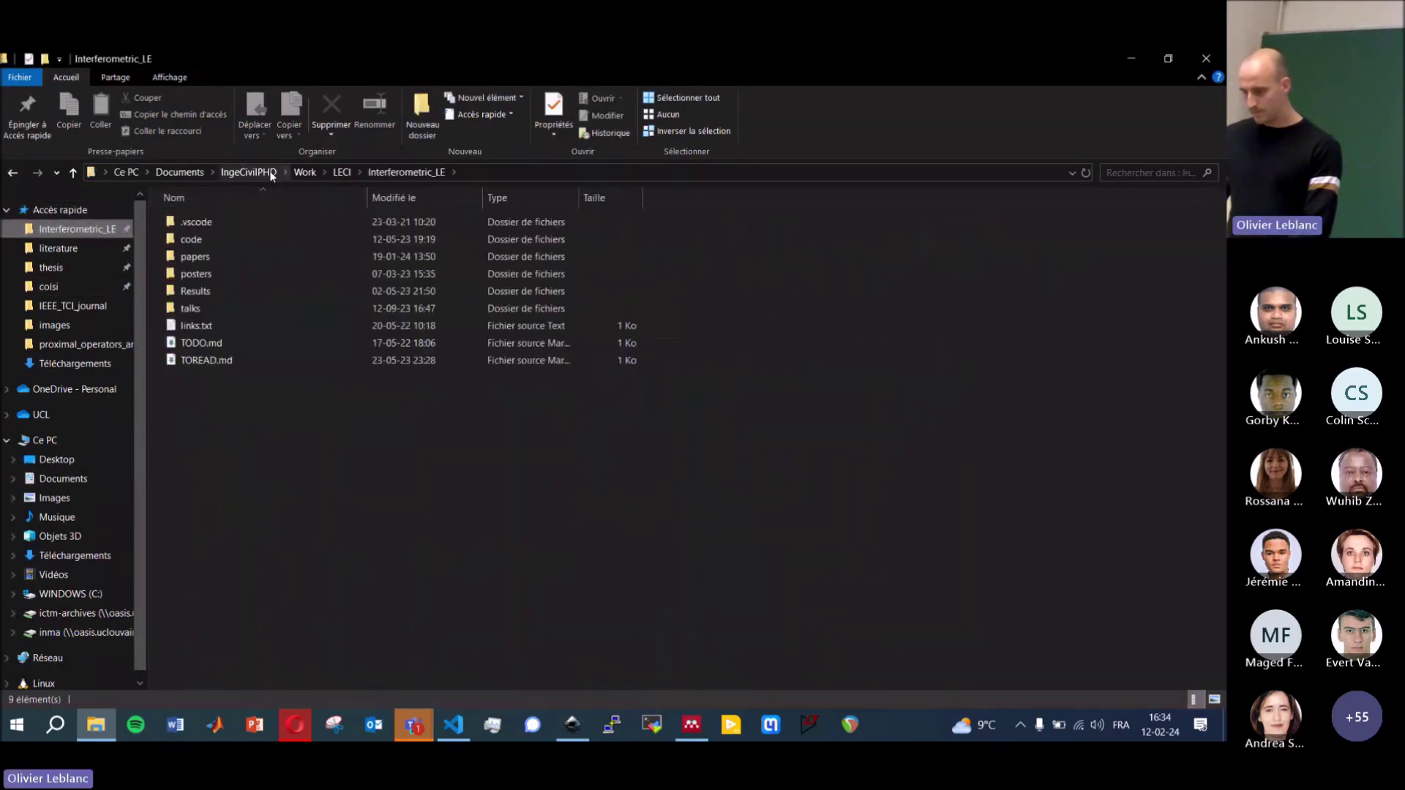
{"action": "left_click", "coordinate": [256, 173]}
{"action": "double_click", "coordinate": [217, 344]}
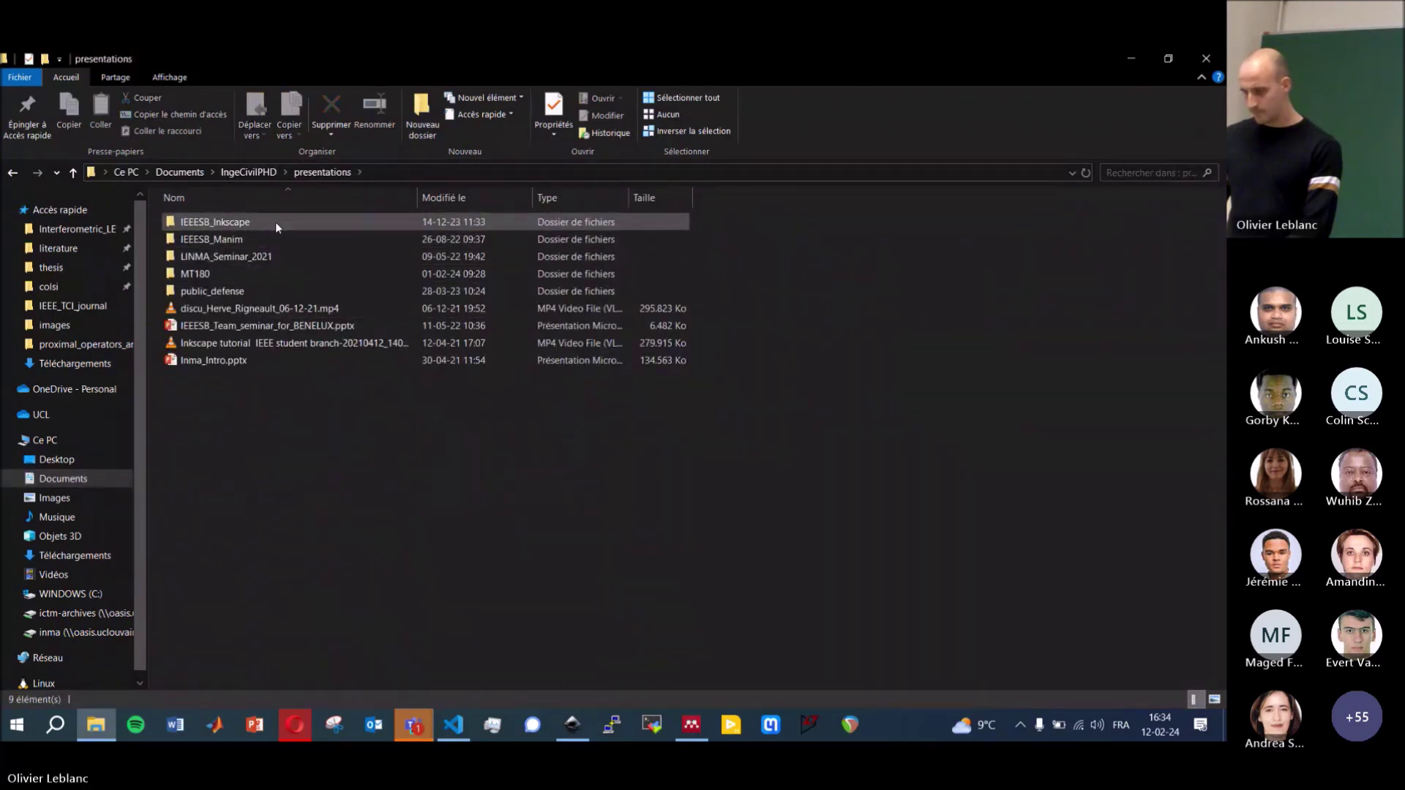
{"action": "double_click", "coordinate": [273, 222]}
{"action": "double_click", "coordinate": [267, 227]}
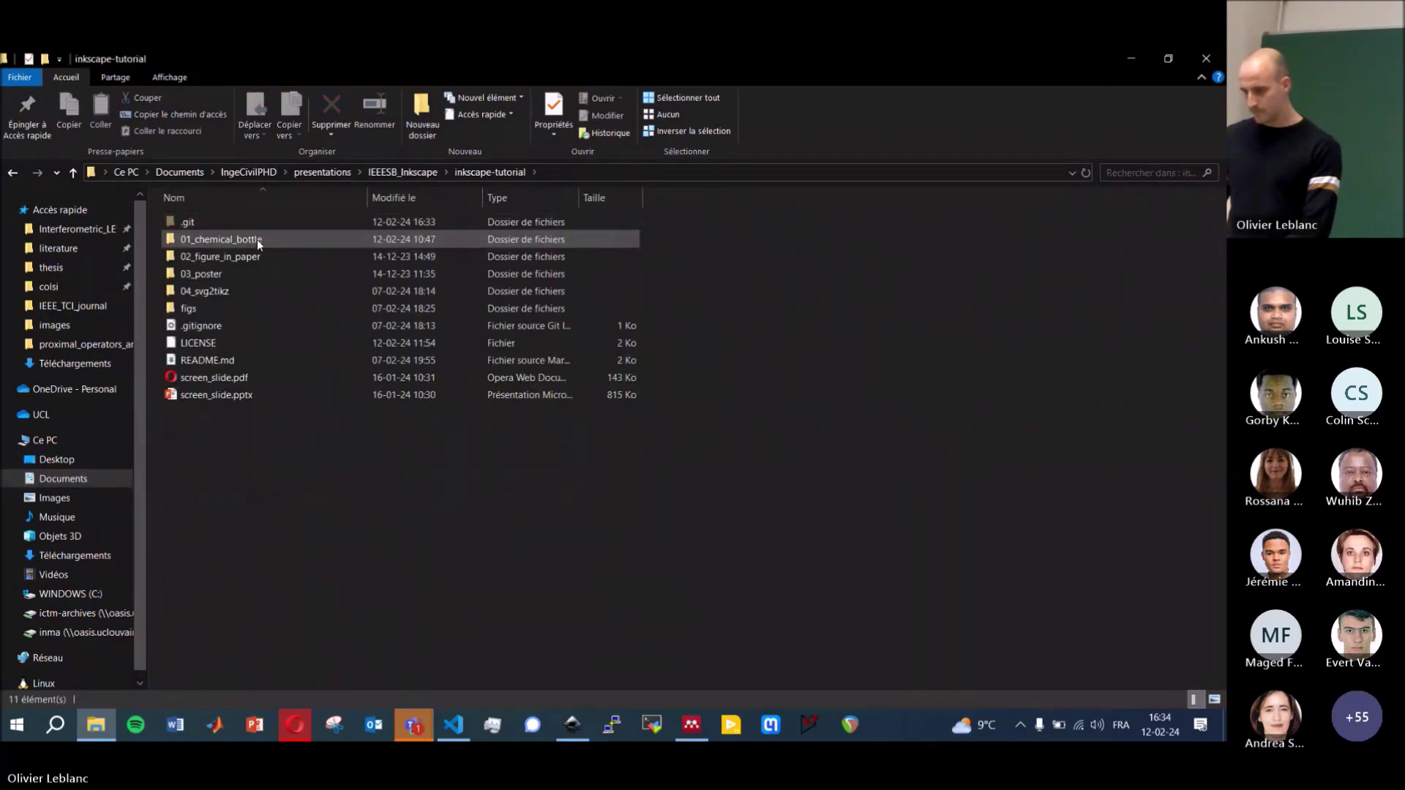
{"action": "double_click", "coordinate": [257, 239]}
{"action": "double_click", "coordinate": [267, 221]}
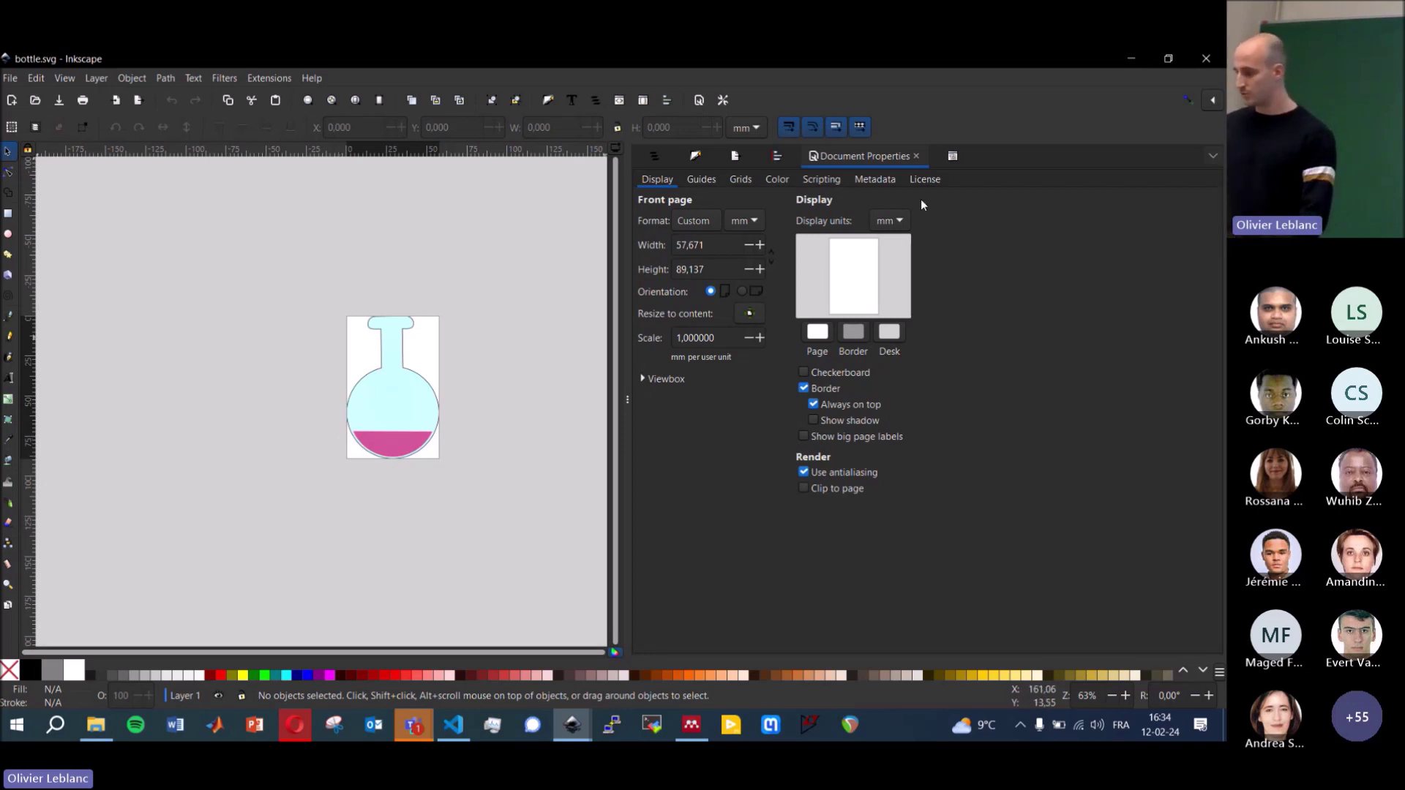
{"action": "left_click", "coordinate": [1206, 59]}
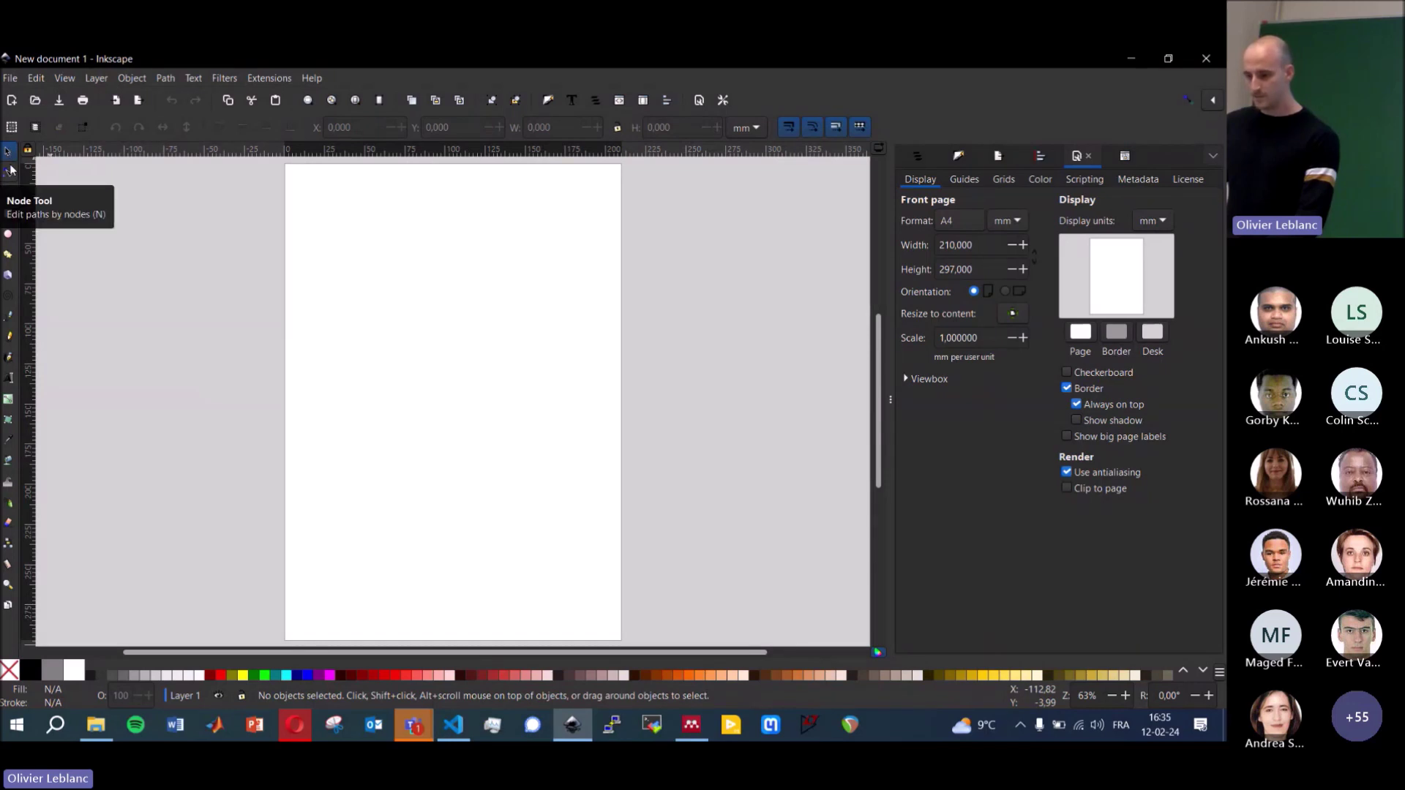
- Draw a straight two-node line sloping slightly downward across the upper part of the page with the Pen tool
{"action": "left_click", "coordinate": [8, 318]}
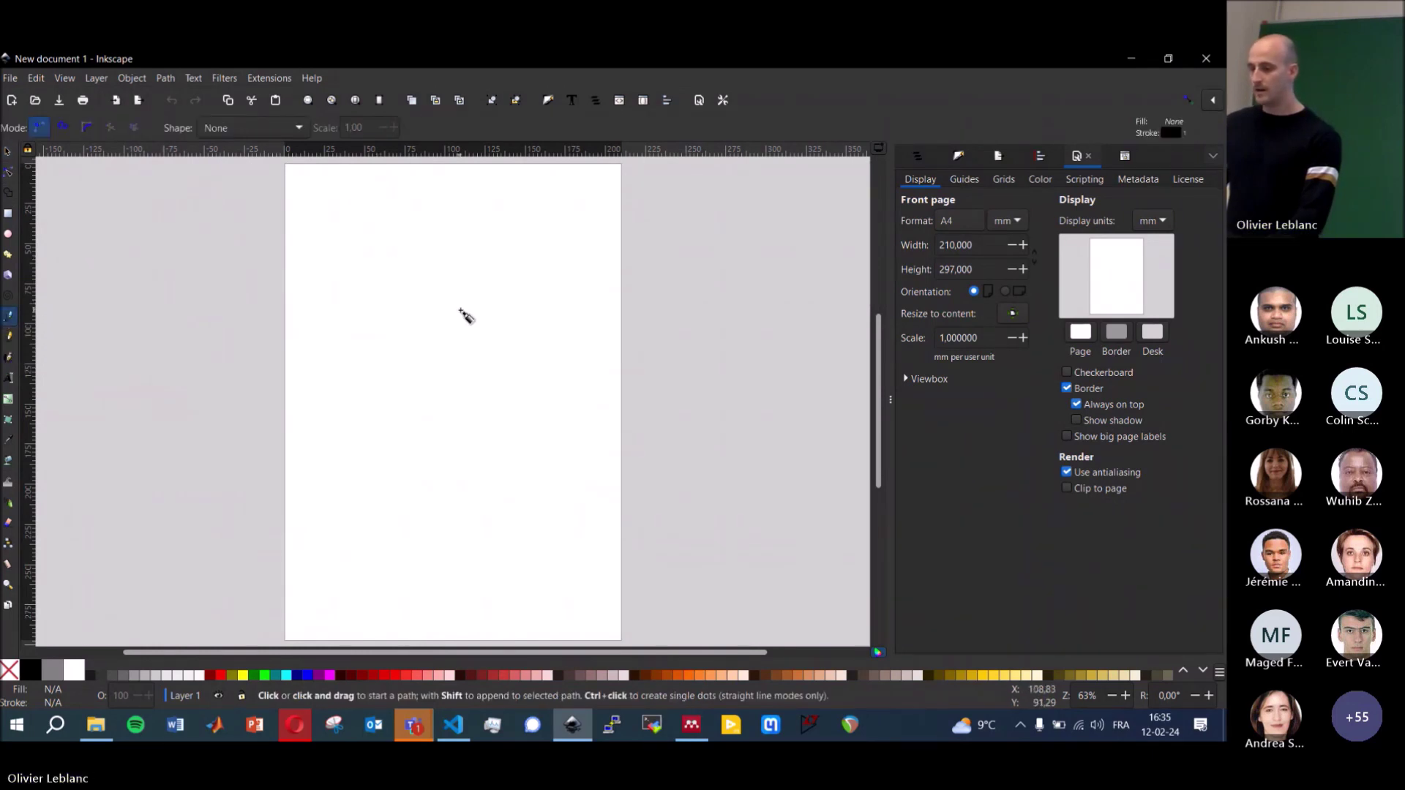
{"action": "left_click", "coordinate": [360, 259]}
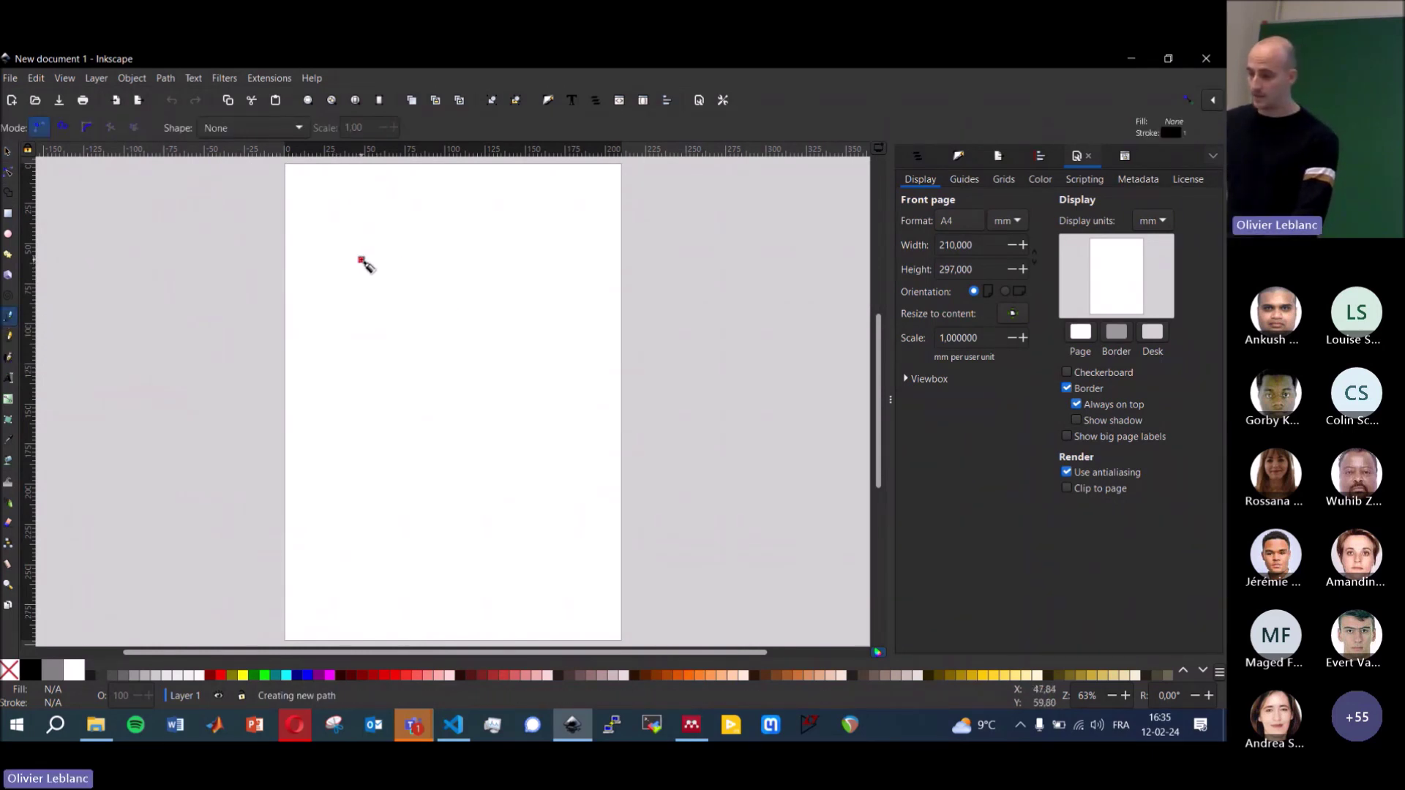
{"action": "left_click", "coordinate": [533, 300]}
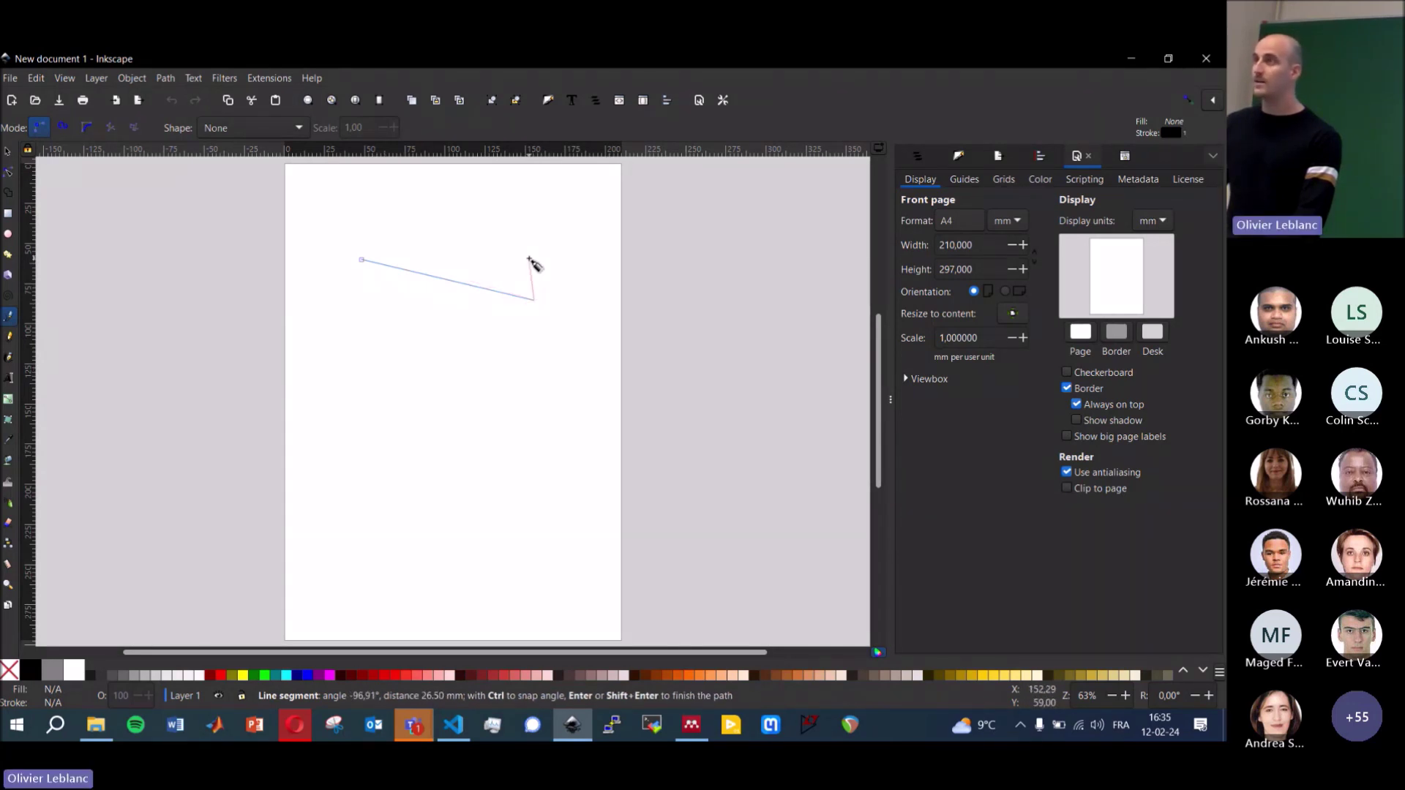
{"action": "key", "text": "Return"}
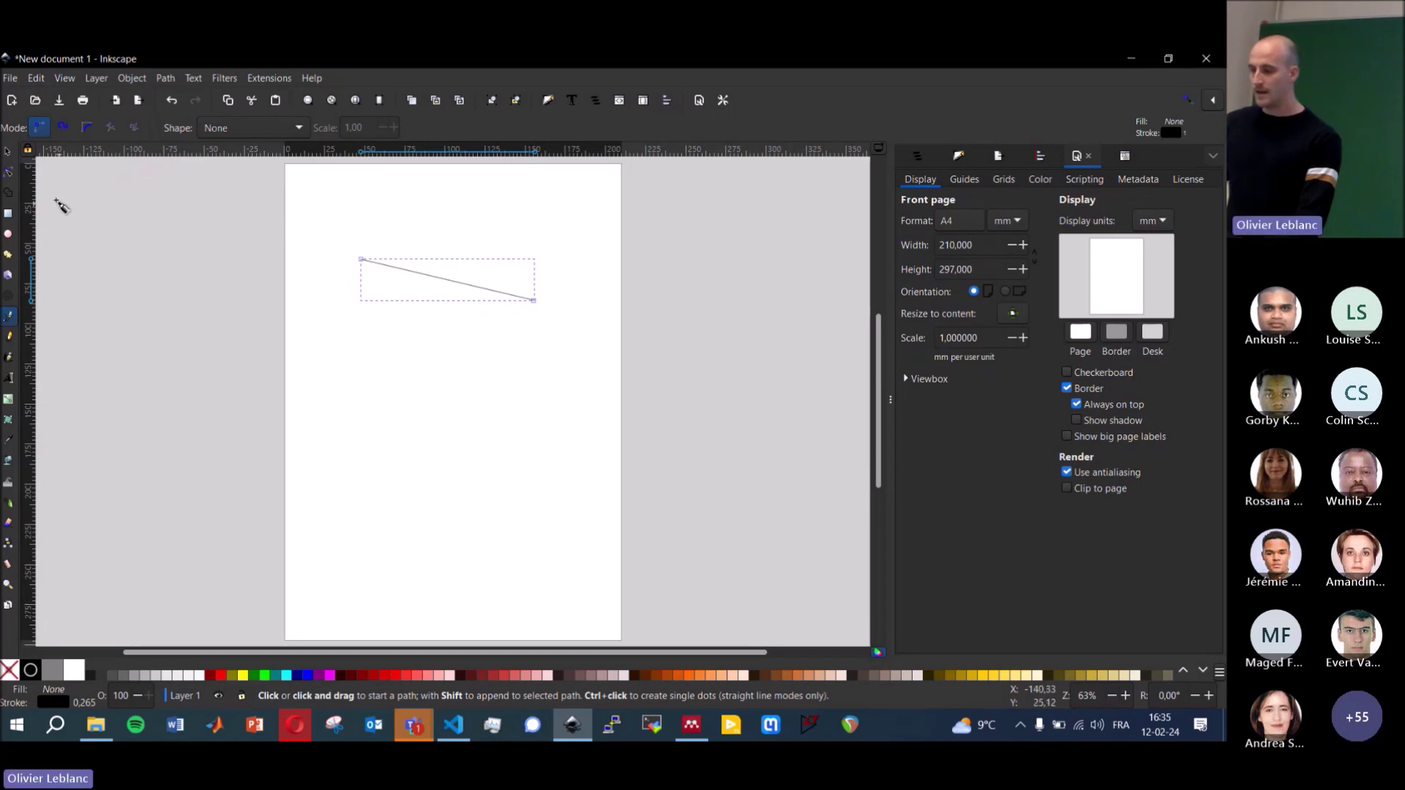
- Move the line's left node down to about X 45.4, Y 120.4 mm, and delete the whole line
{"action": "left_click", "coordinate": [8, 174]}
{"action": "left_click_drag", "start_coordinate": [361, 259], "coordinate": [357, 357]}
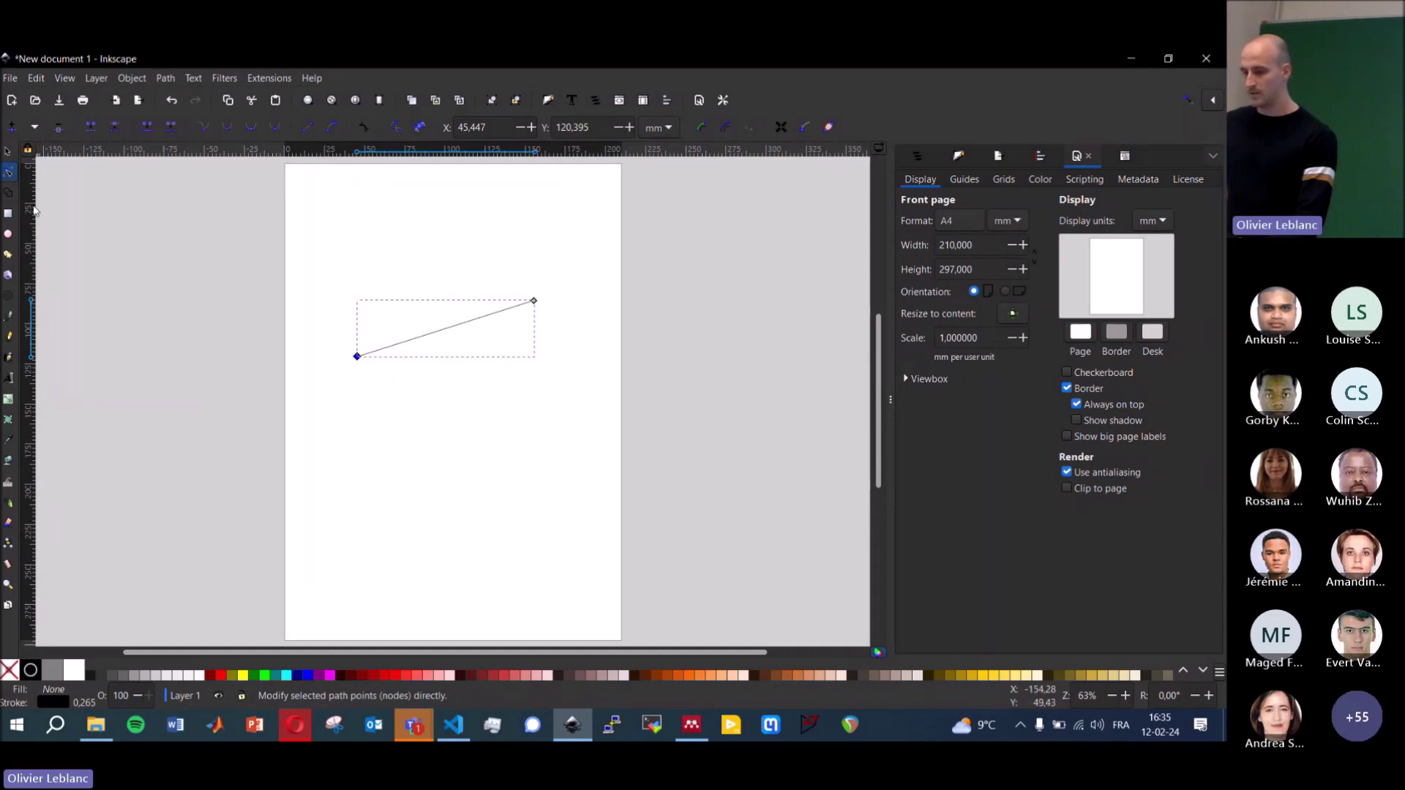
{"action": "left_click", "coordinate": [8, 152]}
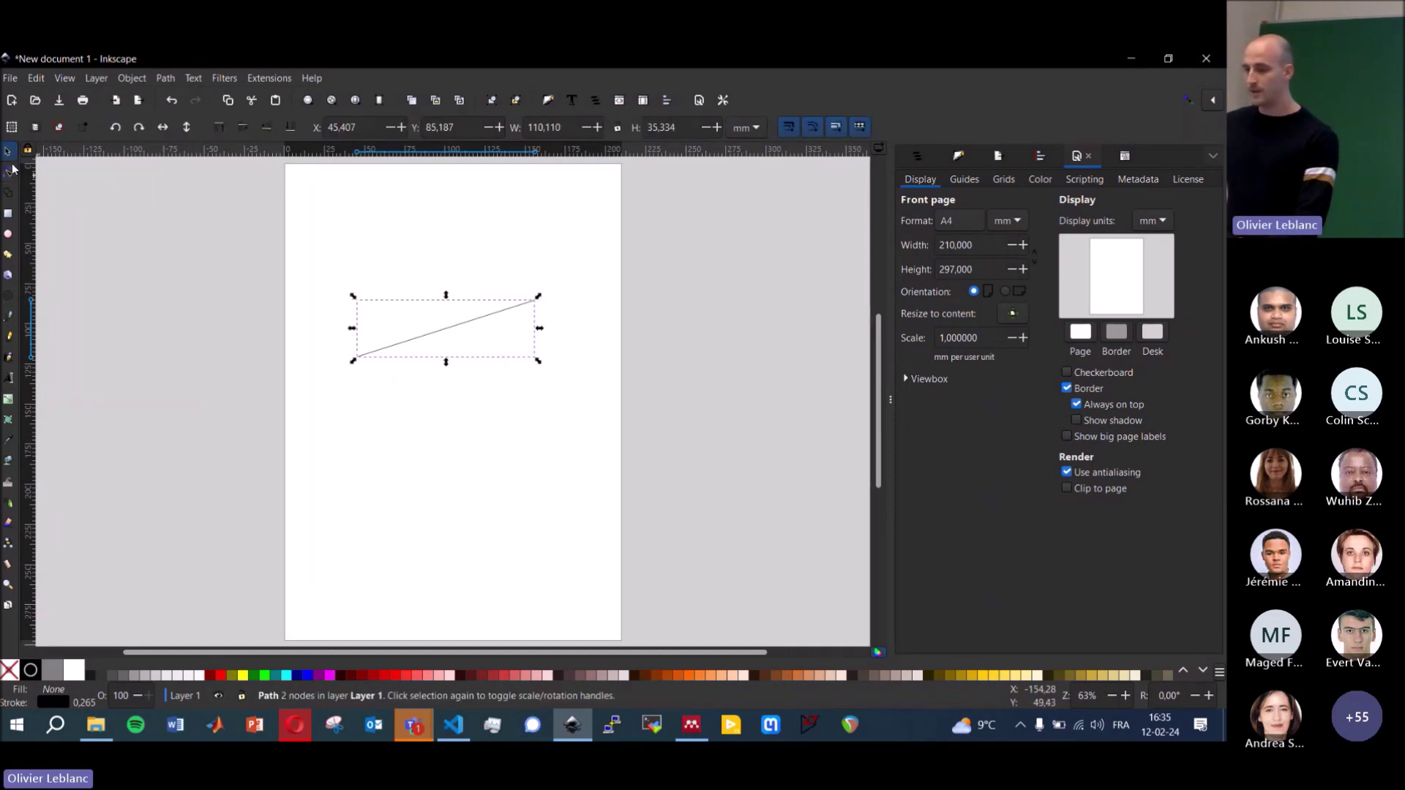
{"action": "key", "text": "Delete"}
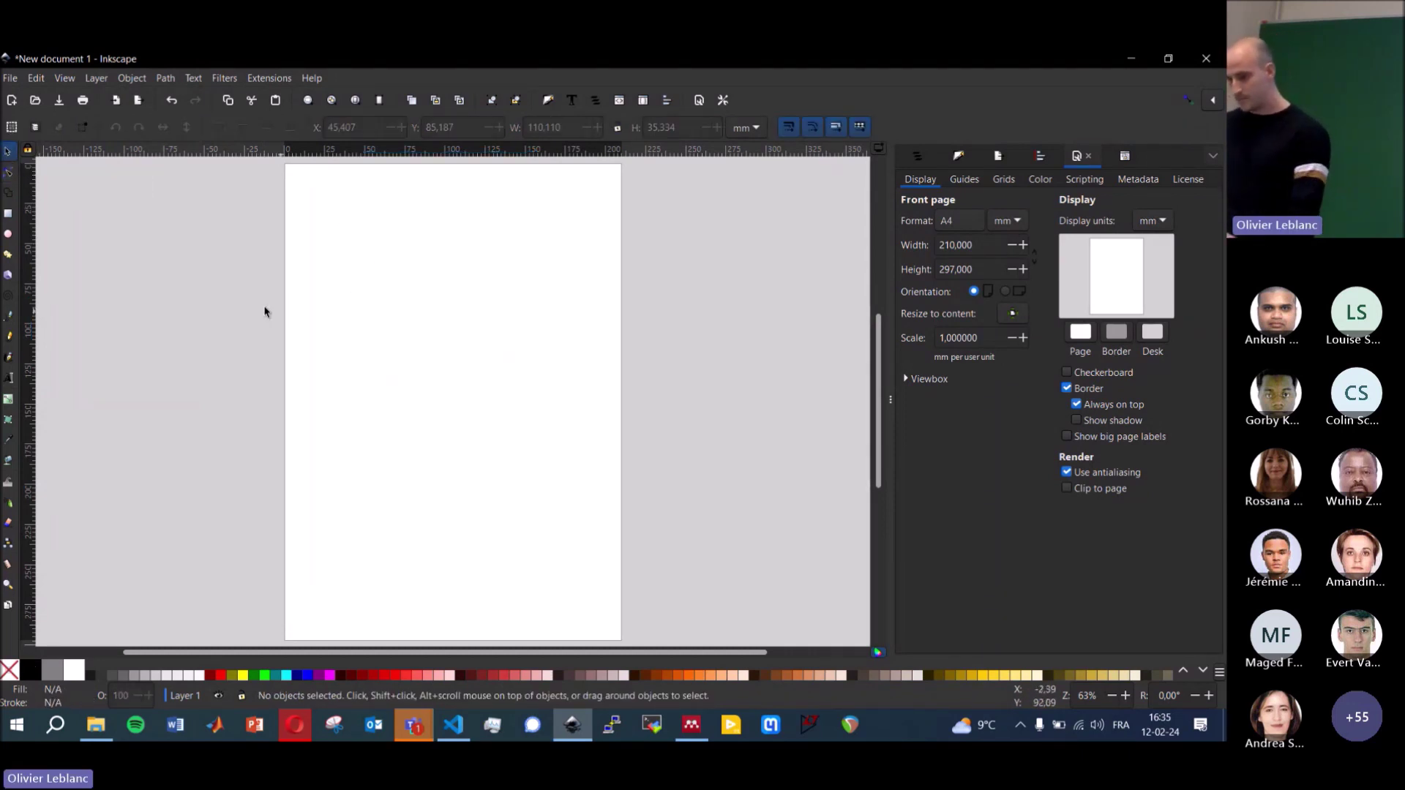
- Draw a rectangle about 106 by 43 mm in the upper part of the page, with a black stroke and no fill
{"action": "left_click", "coordinate": [7, 214]}
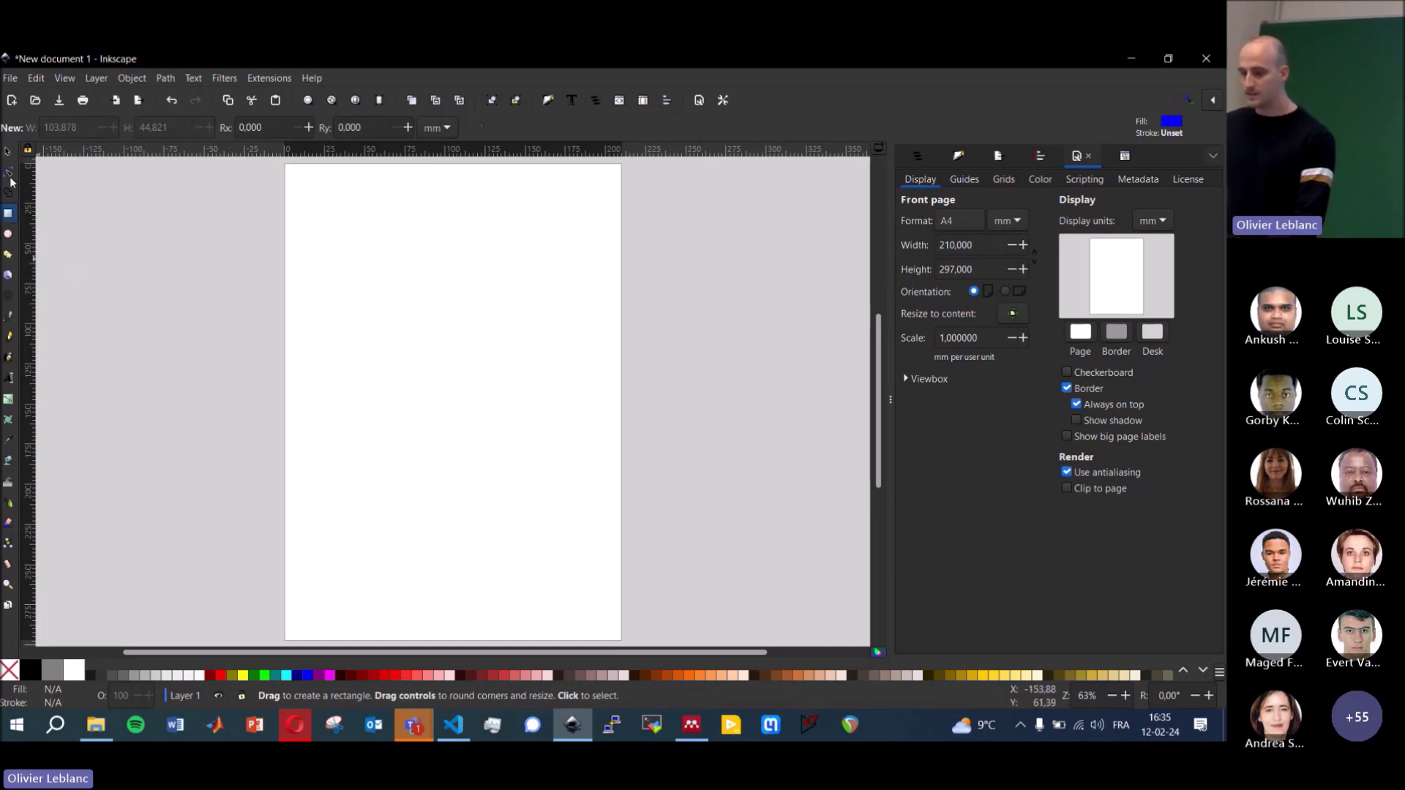
{"action": "left_click_drag", "start_coordinate": [381, 247], "coordinate": [553, 318]}
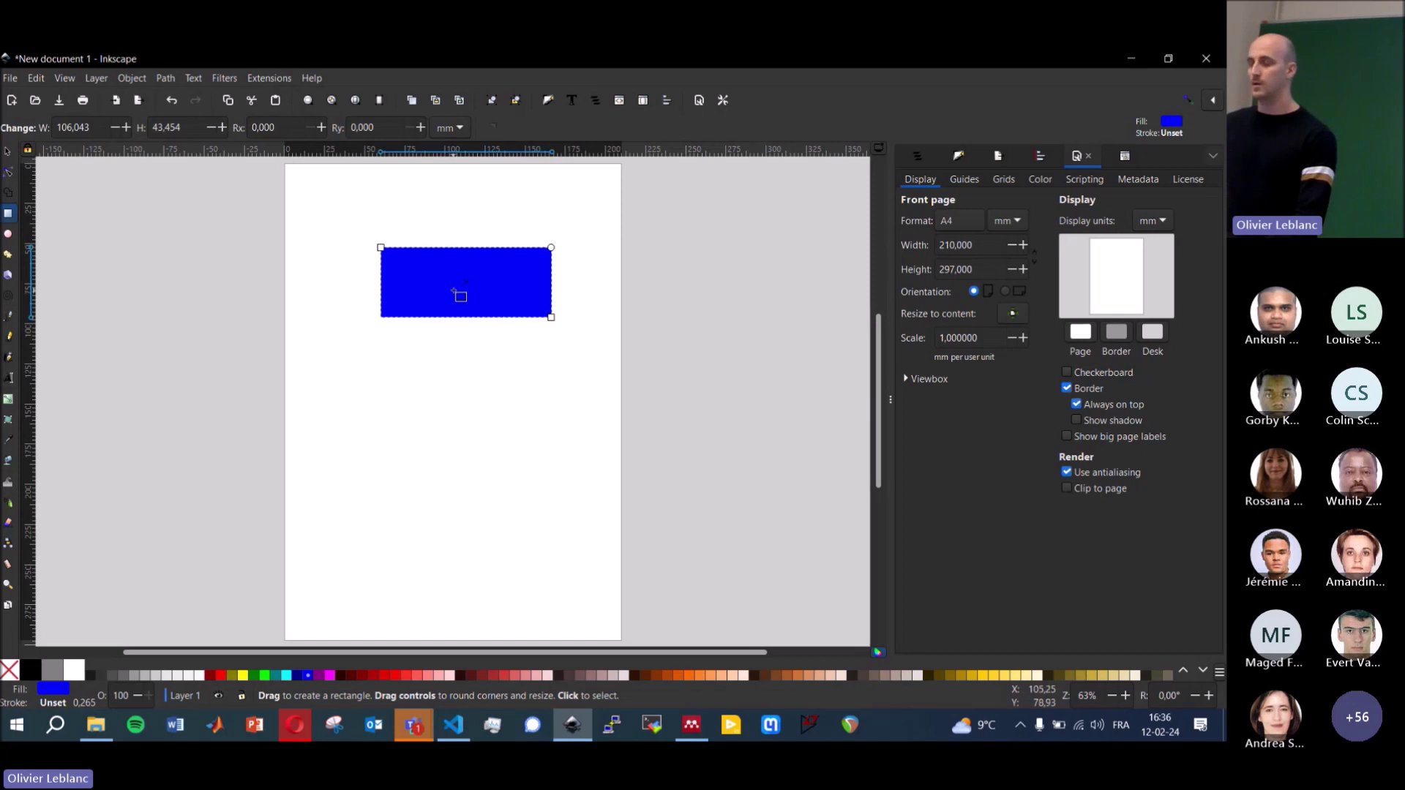
{"action": "left_click", "coordinate": [6, 153]}
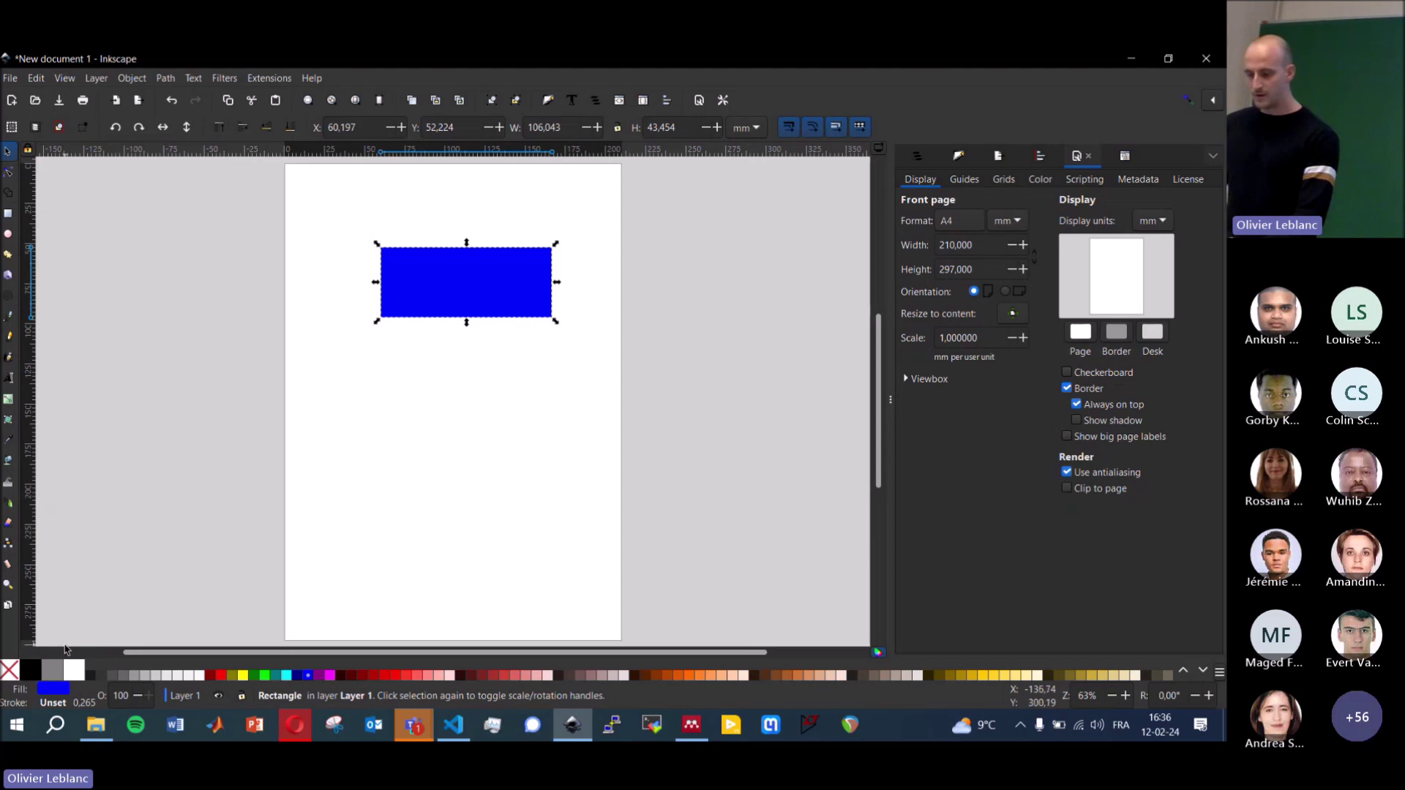
{"action": "left_click", "coordinate": [31, 668], "text": "shift"}
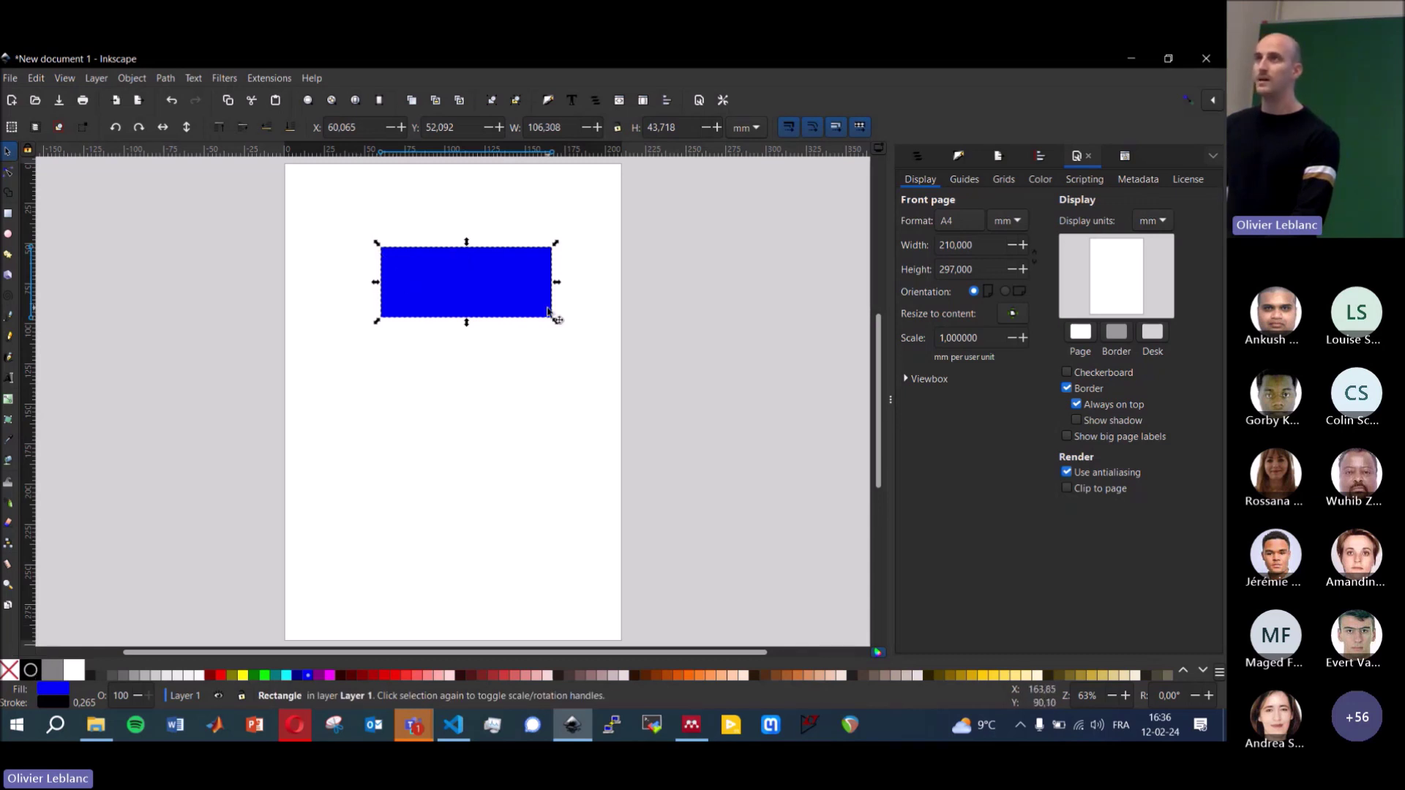
{"action": "left_click", "coordinate": [9, 670]}
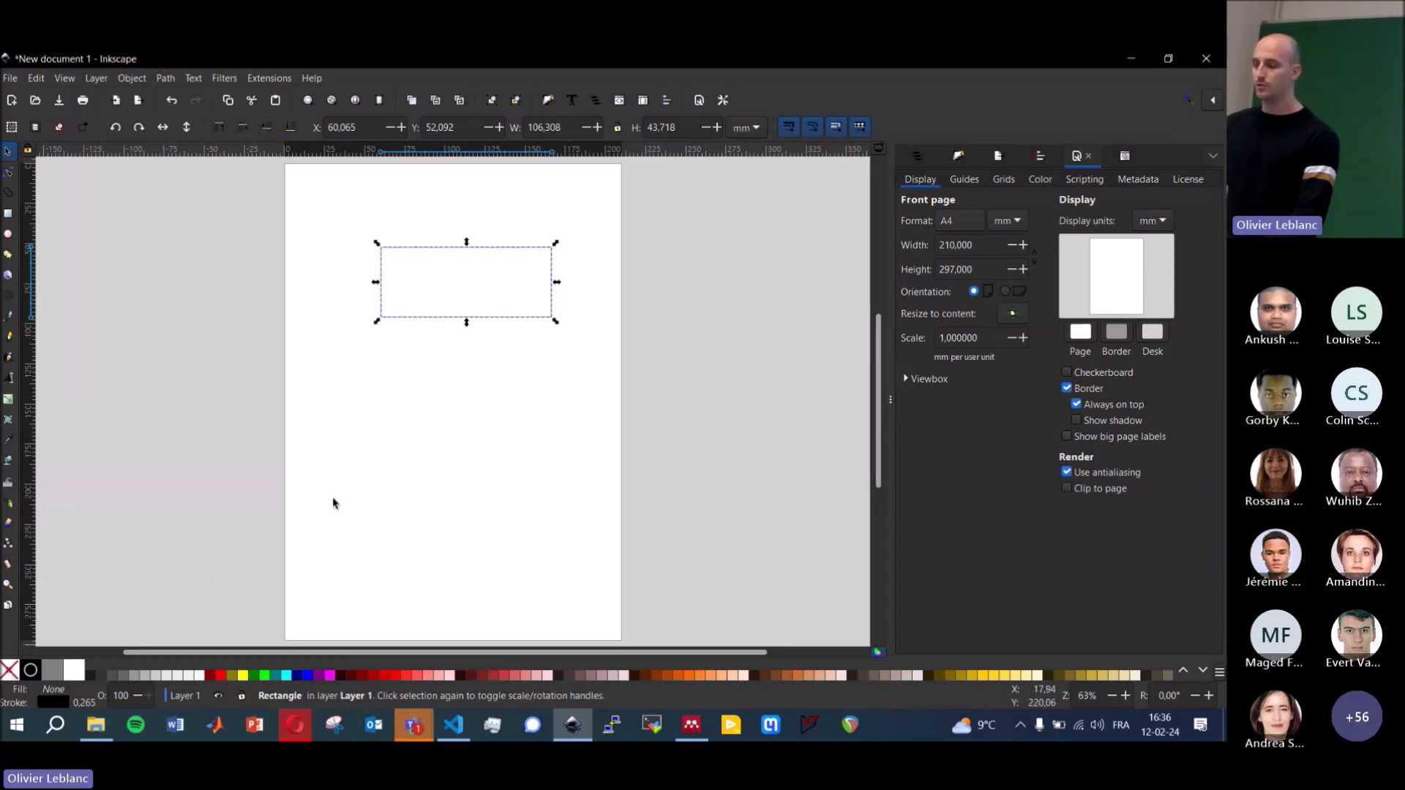
- Reselect the rectangle by its outline and move it to about X 54.9, Y 73.2 mm
{"action": "left_click", "coordinate": [431, 407]}
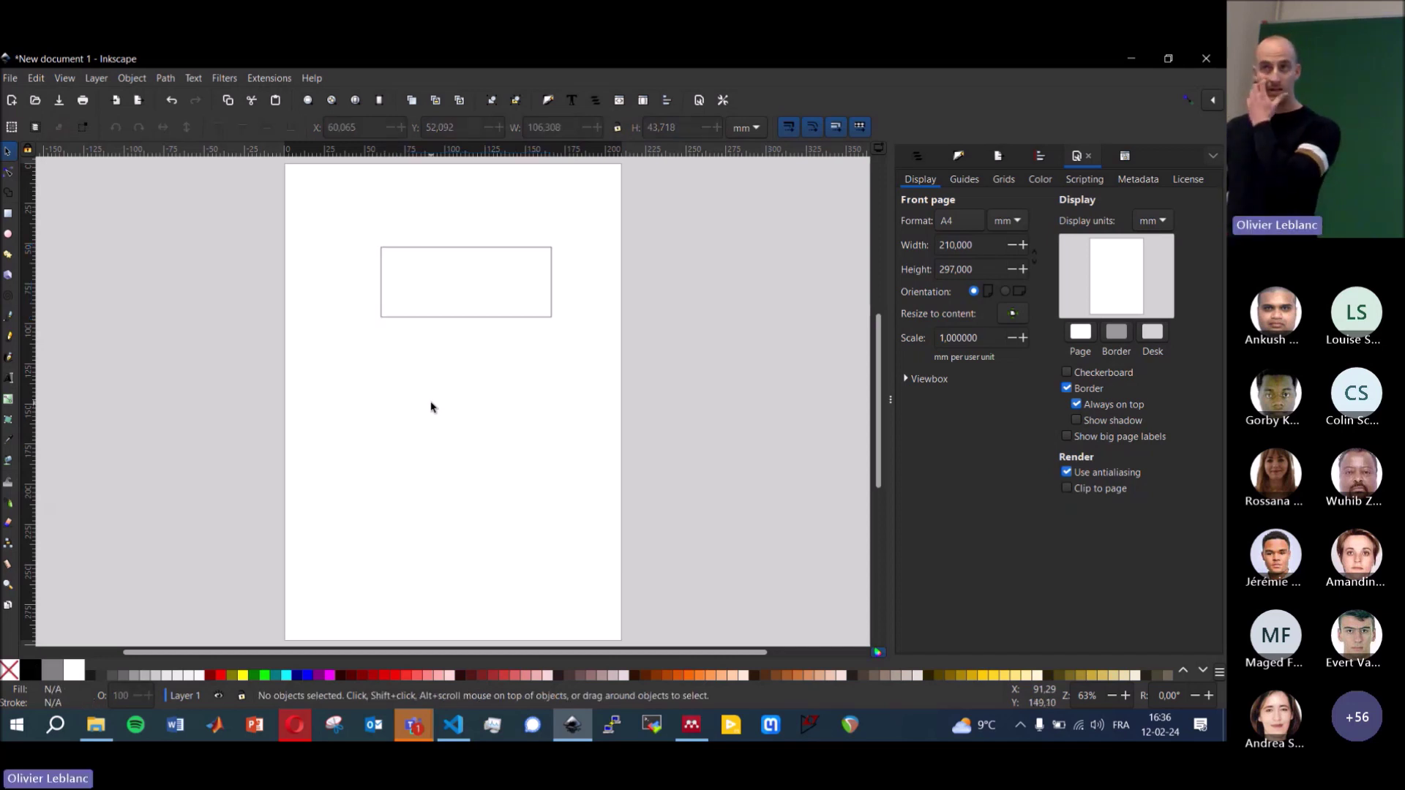
{"action": "left_click", "coordinate": [462, 319]}
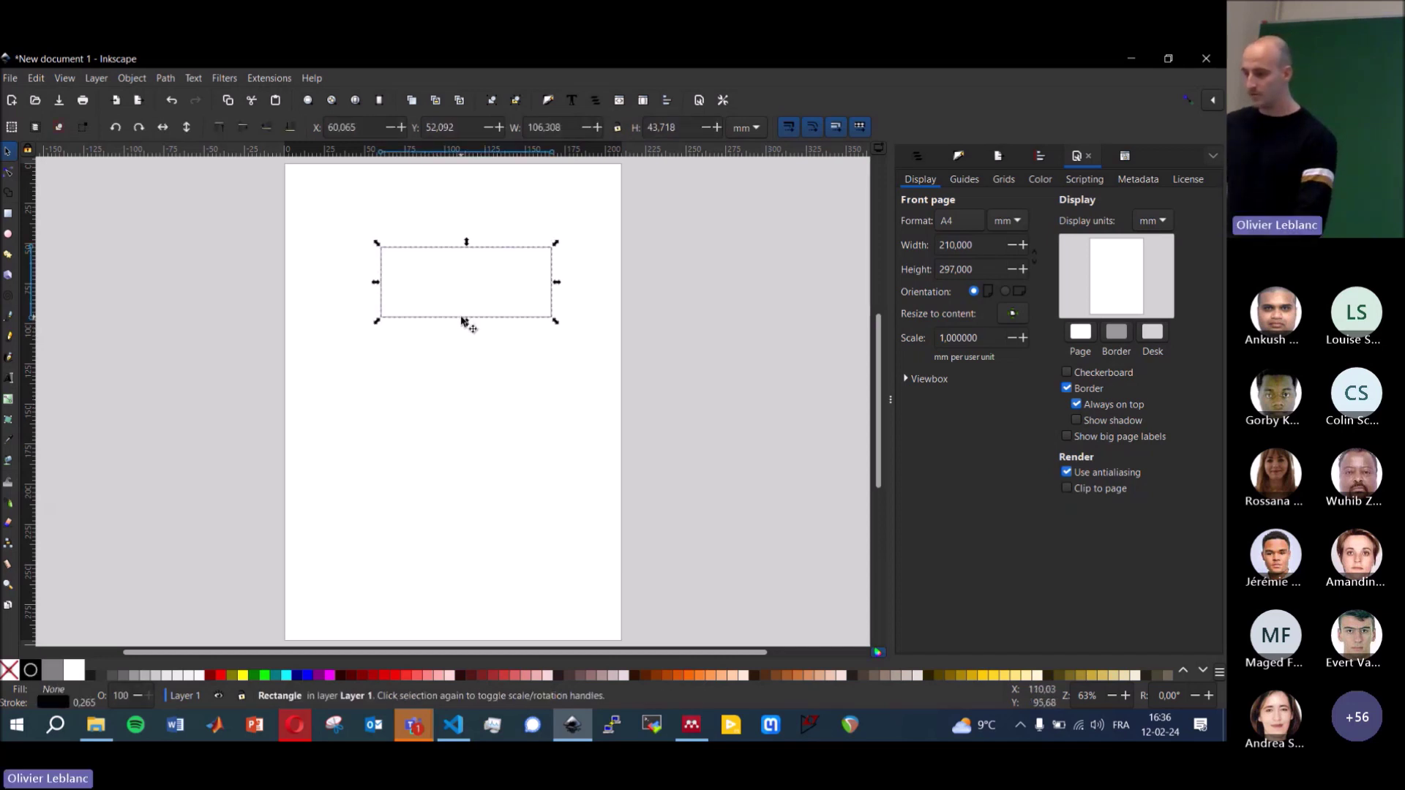
{"action": "left_click_drag", "start_coordinate": [445, 322], "coordinate": [432, 357]}
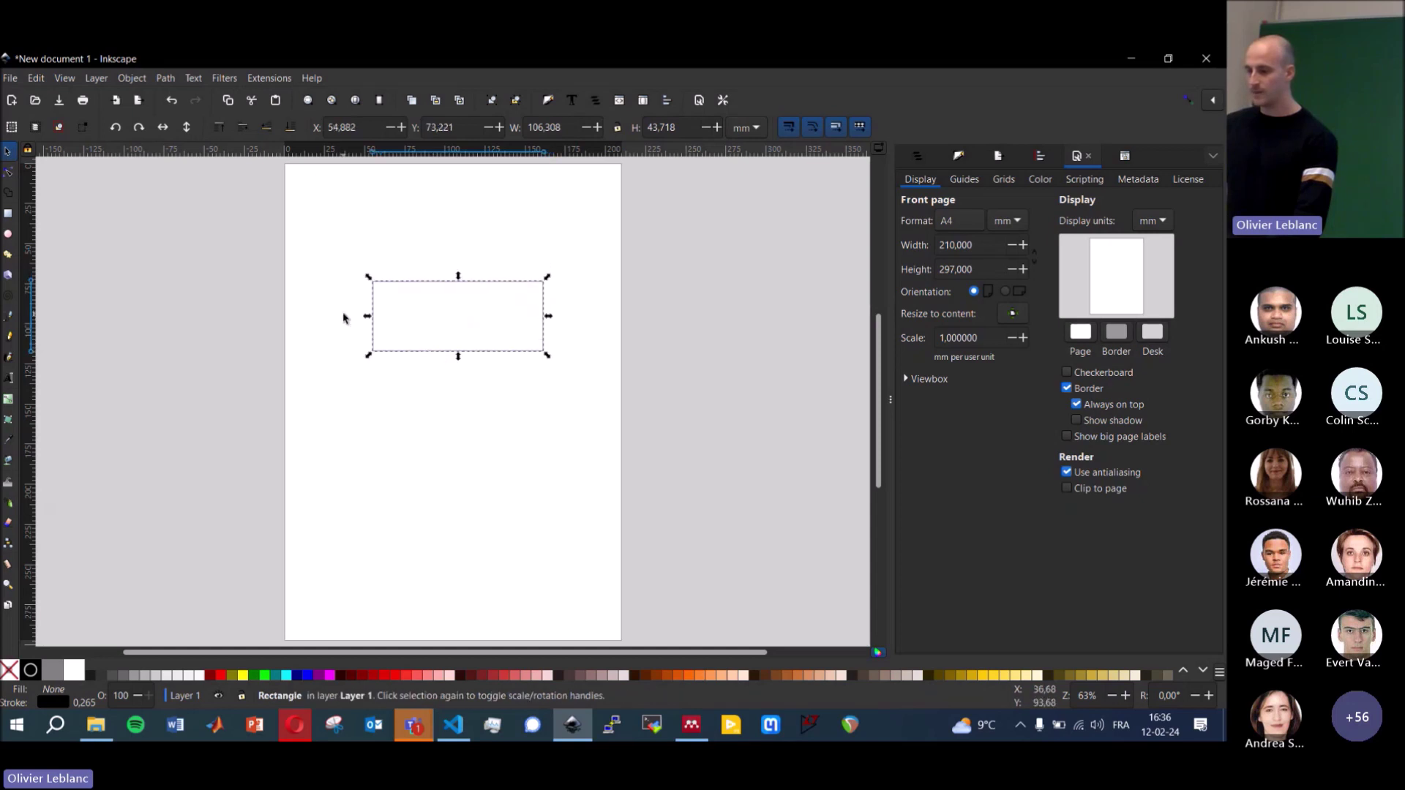
- Round the rectangle's corners very slightly with its corner handle and convert the rectangle to a path
{"action": "left_click", "coordinate": [7, 175]}
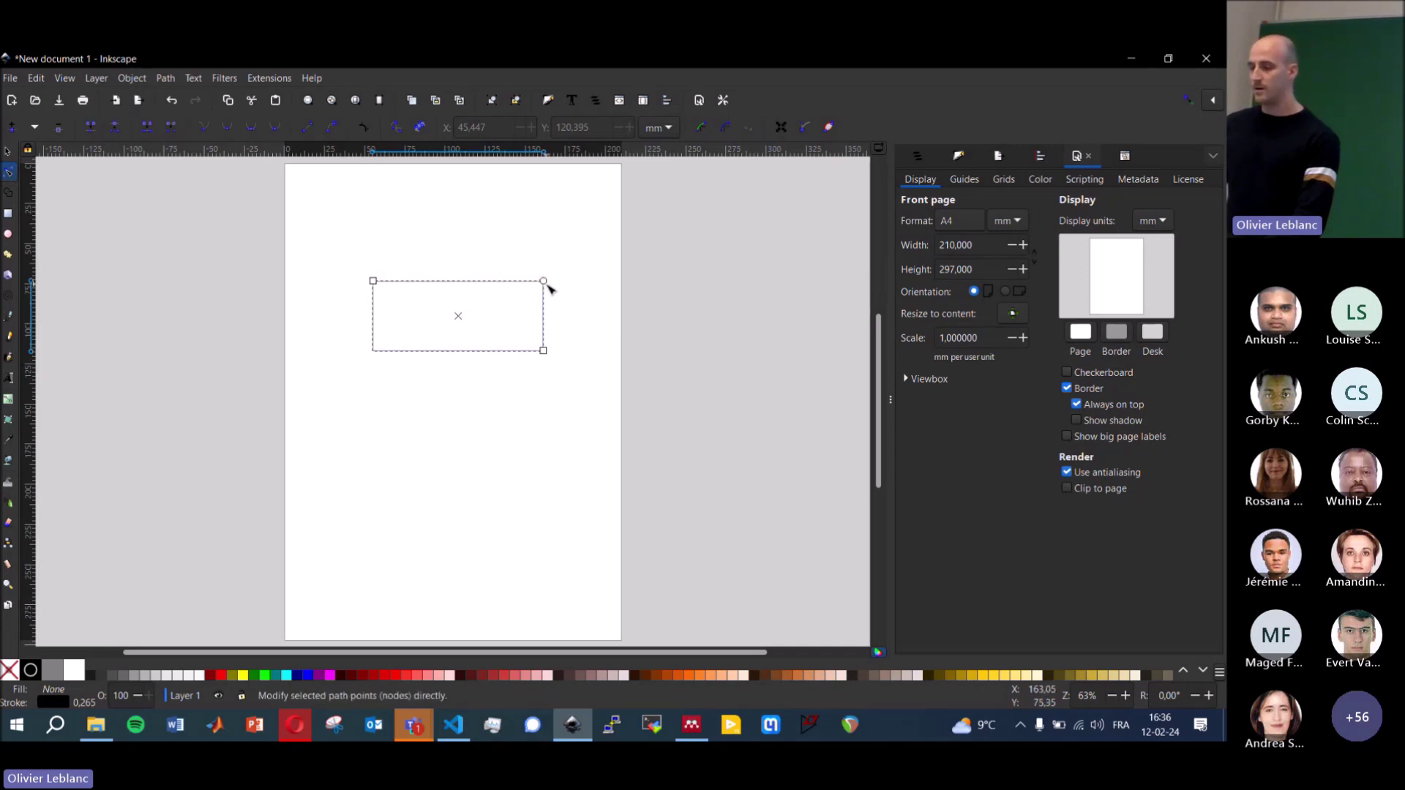
{"action": "mouse_move", "coordinate": [544, 282]}
{"action": "left_mouse_down"}
{"action": "mouse_move", "coordinate": [545, 315]}
{"action": "mouse_move", "coordinate": [549, 285]}
{"action": "left_mouse_up"}
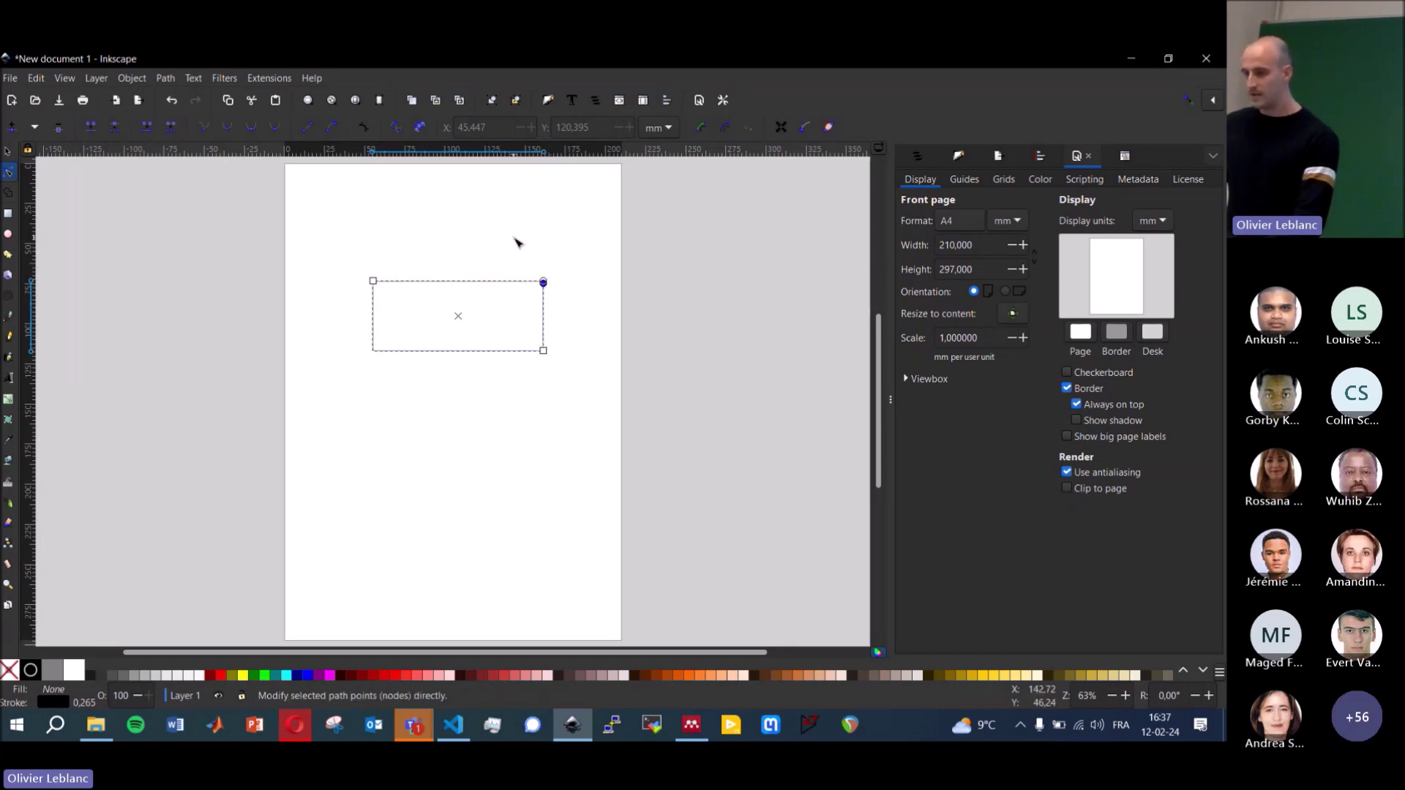
{"action": "left_click", "coordinate": [167, 78]}
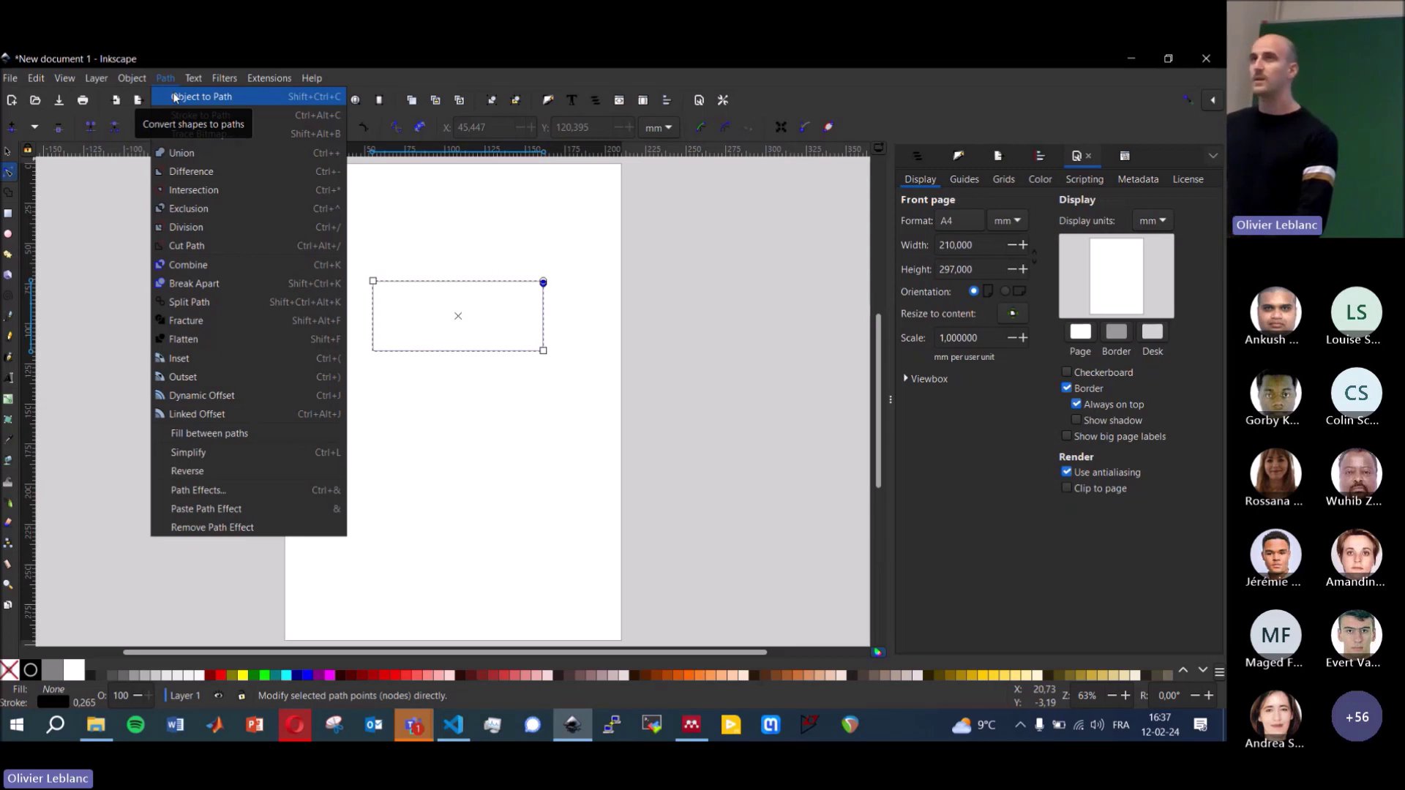
{"action": "left_click", "coordinate": [174, 97]}
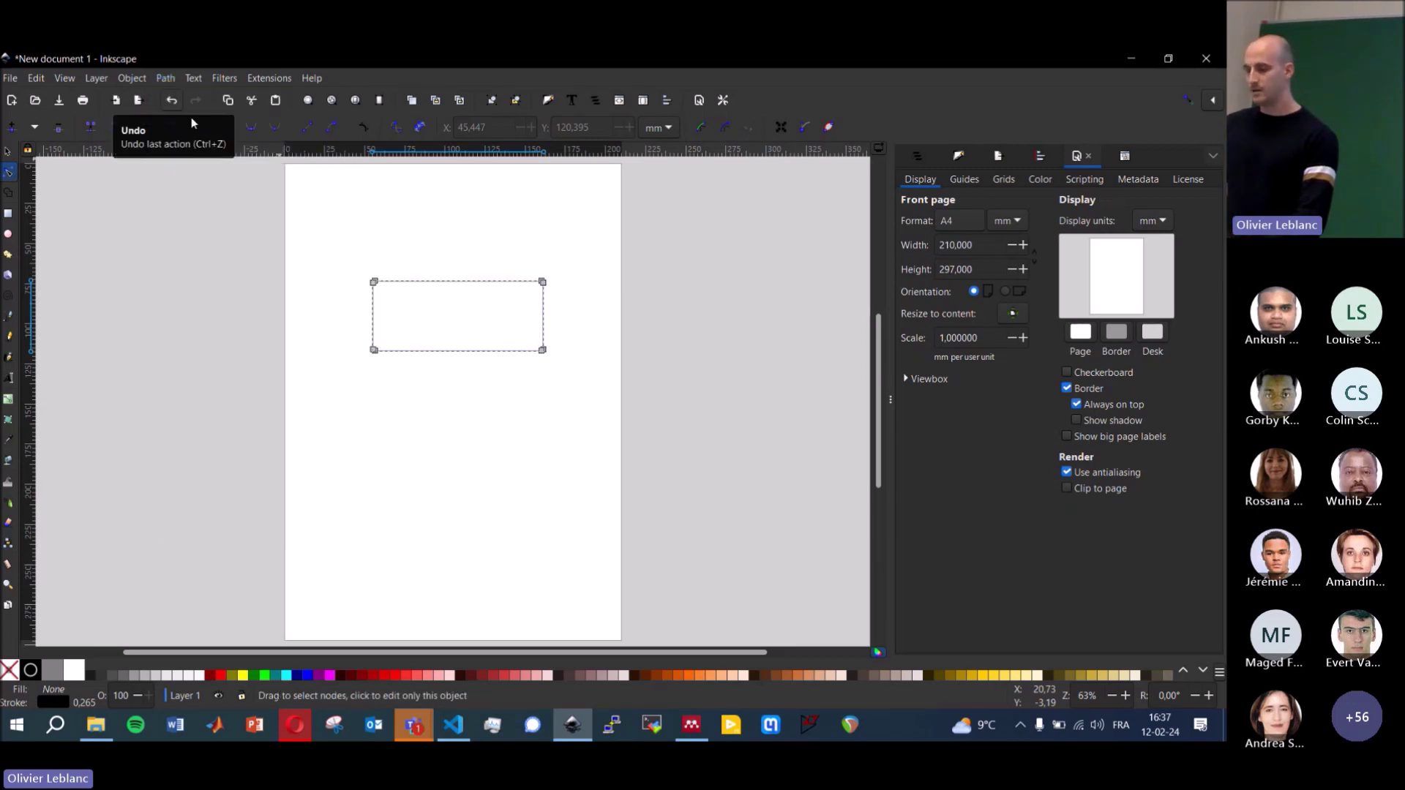
- Bend the upper edge of the rectangle path downward into a curve and undo the bend
{"action": "scroll", "coordinate": [459, 277], "scroll_direction": "up", "scroll_amount": 2}
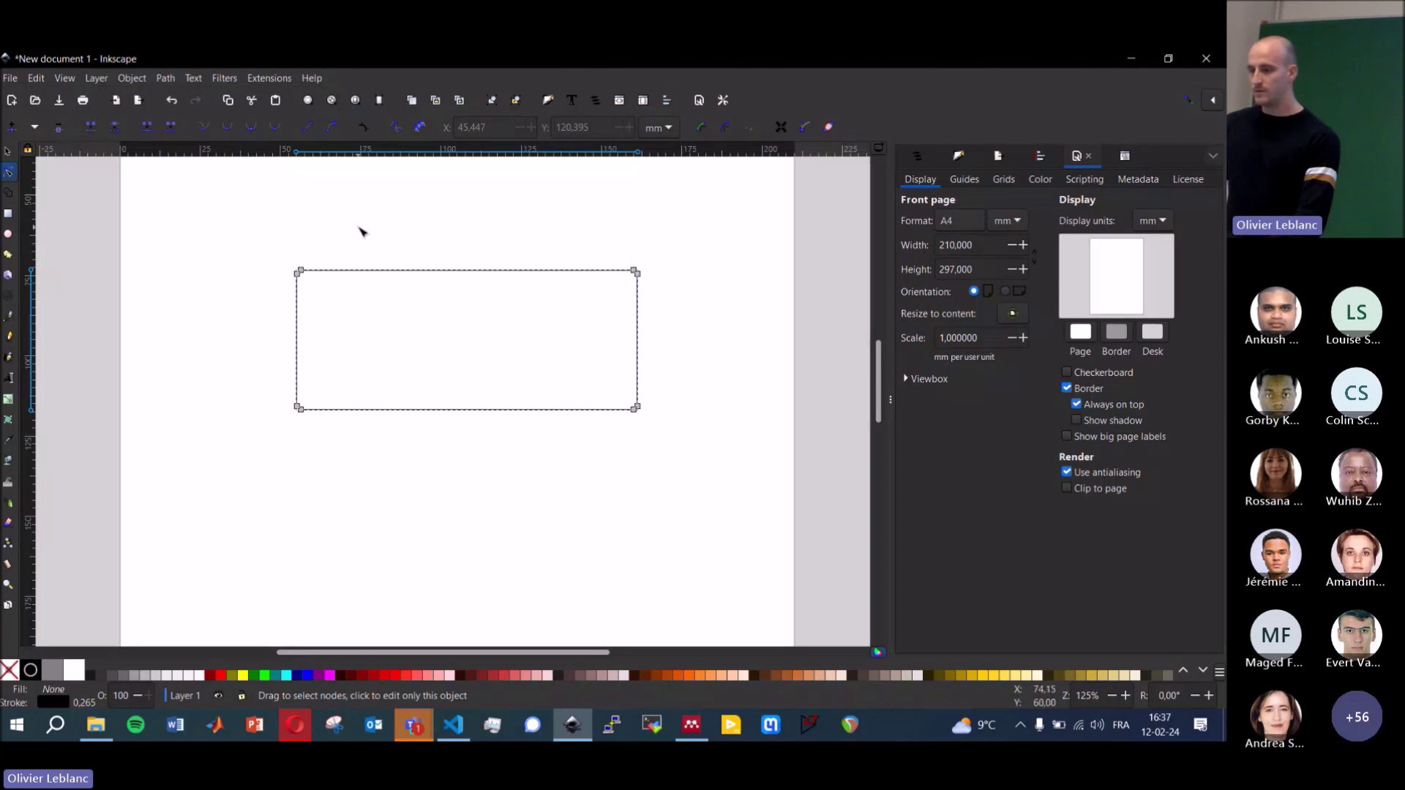
{"action": "left_click", "coordinate": [373, 277]}
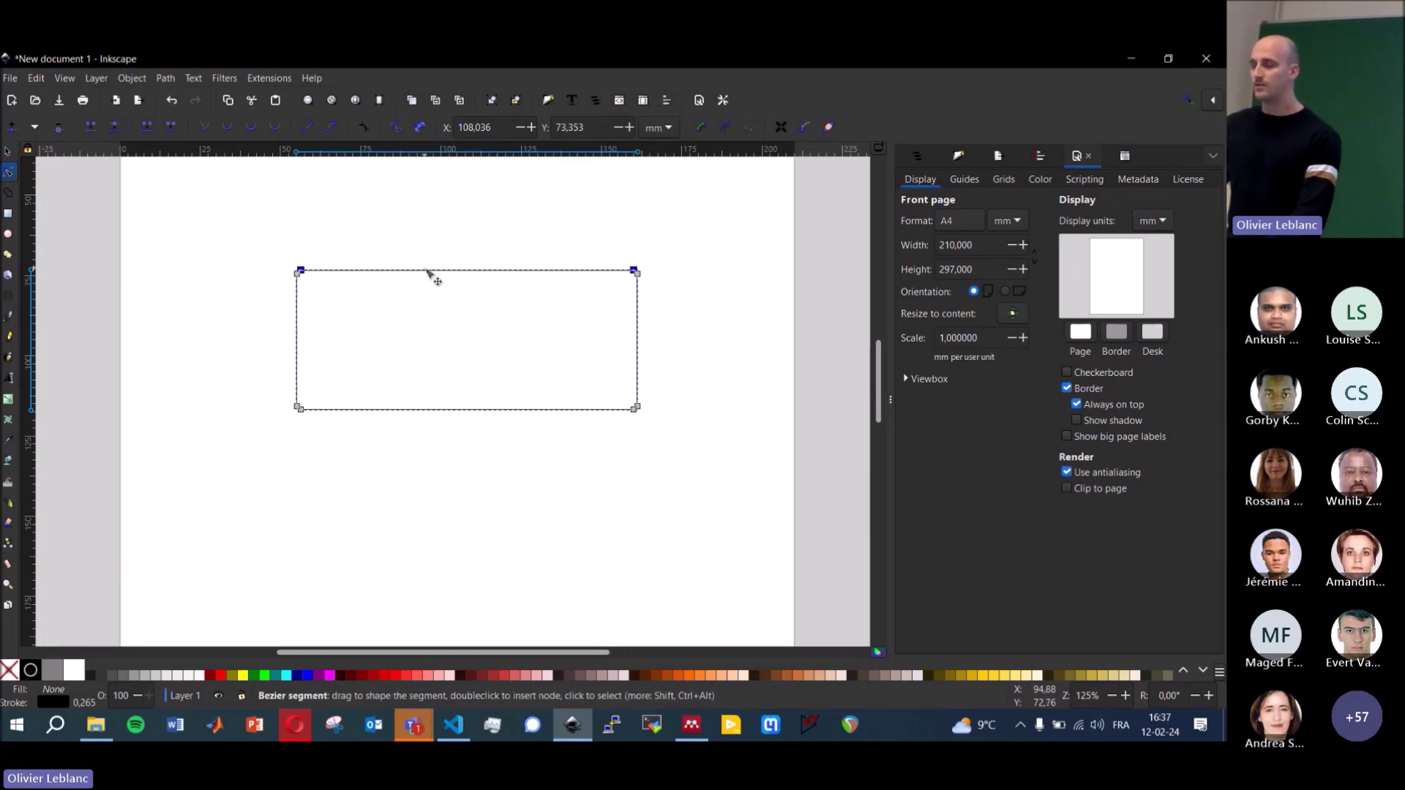
{"action": "left_click_drag", "start_coordinate": [427, 270], "coordinate": [468, 359]}
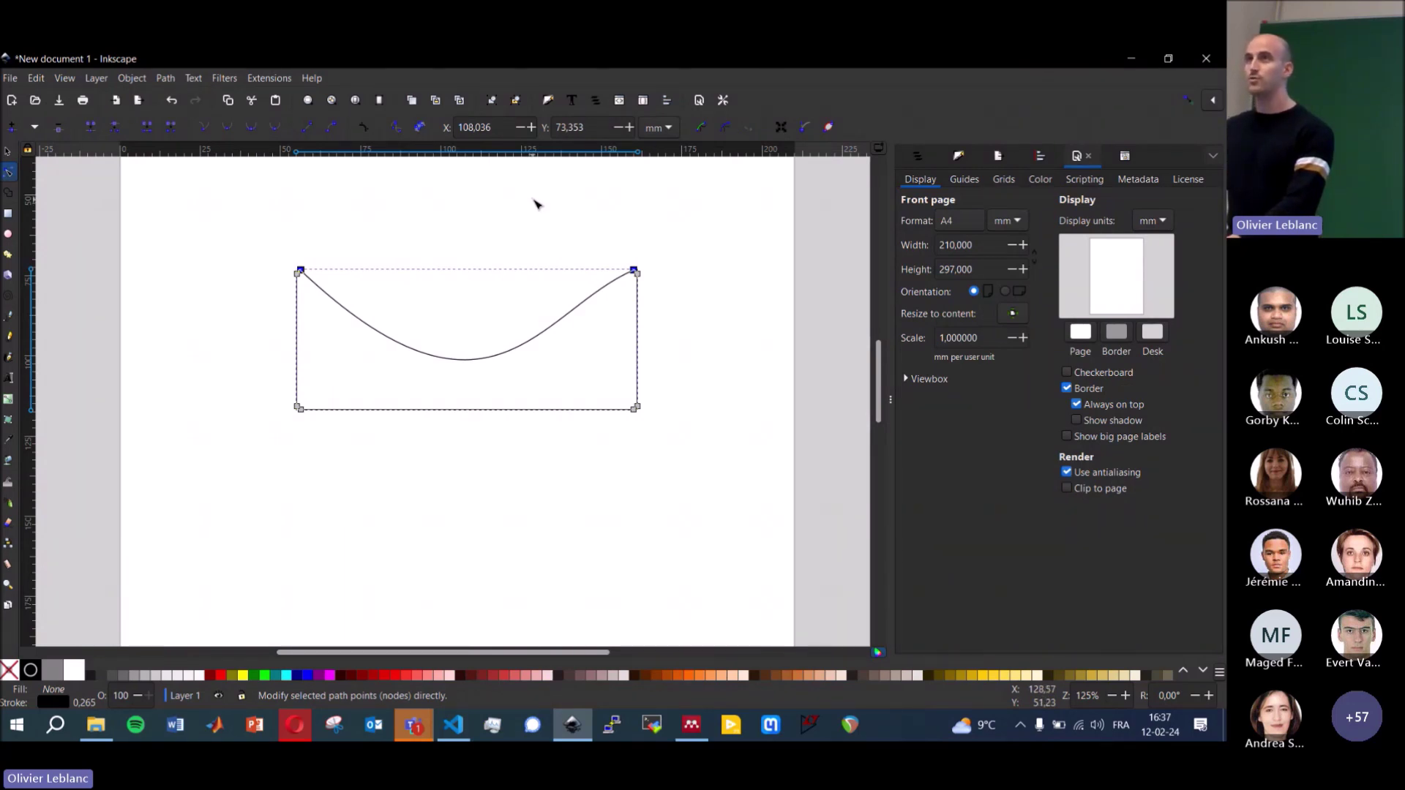
{"action": "key", "text": "ctrl+z"}
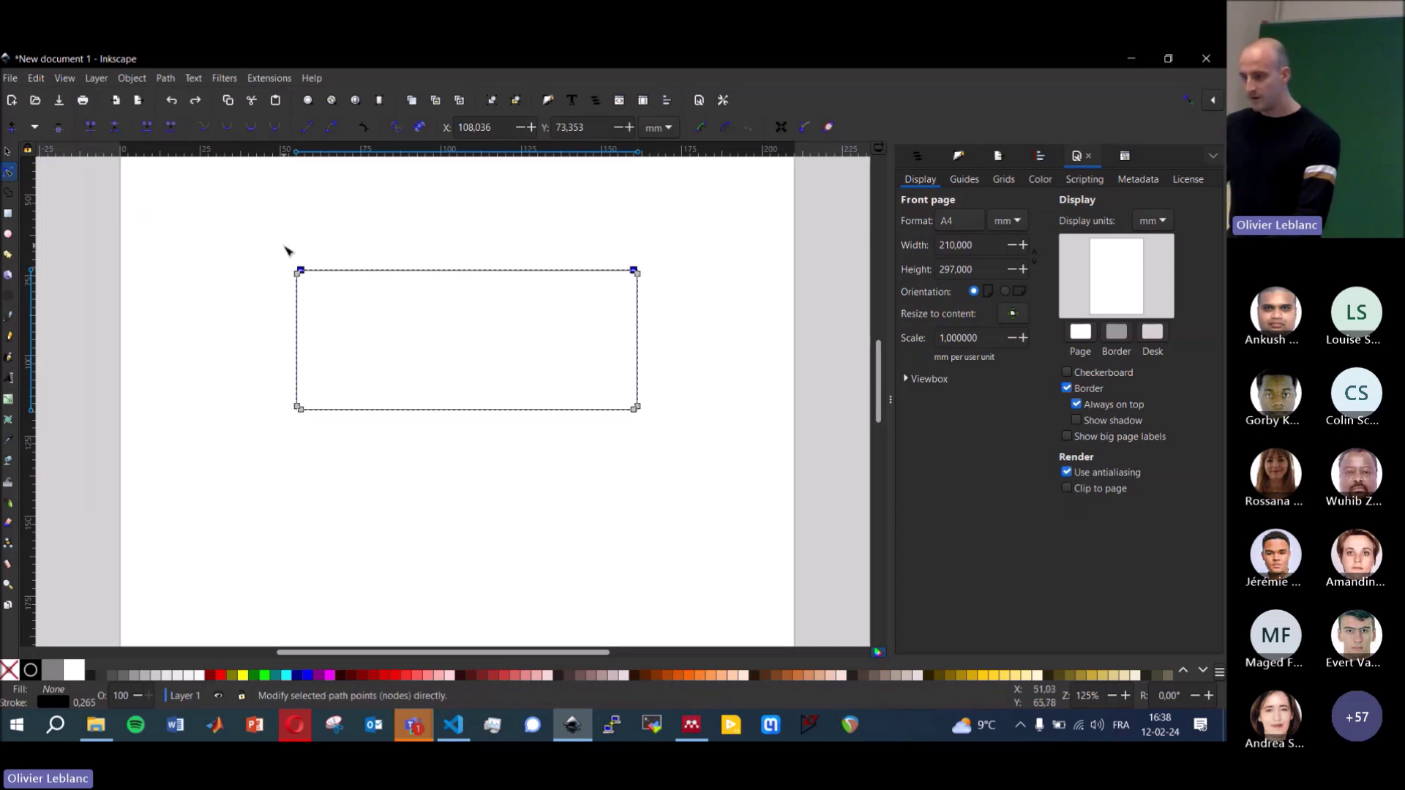
- Select all nodes of the rounded rectangle path and delete them
{"action": "left_click_drag", "start_coordinate": [249, 247], "coordinate": [660, 284]}
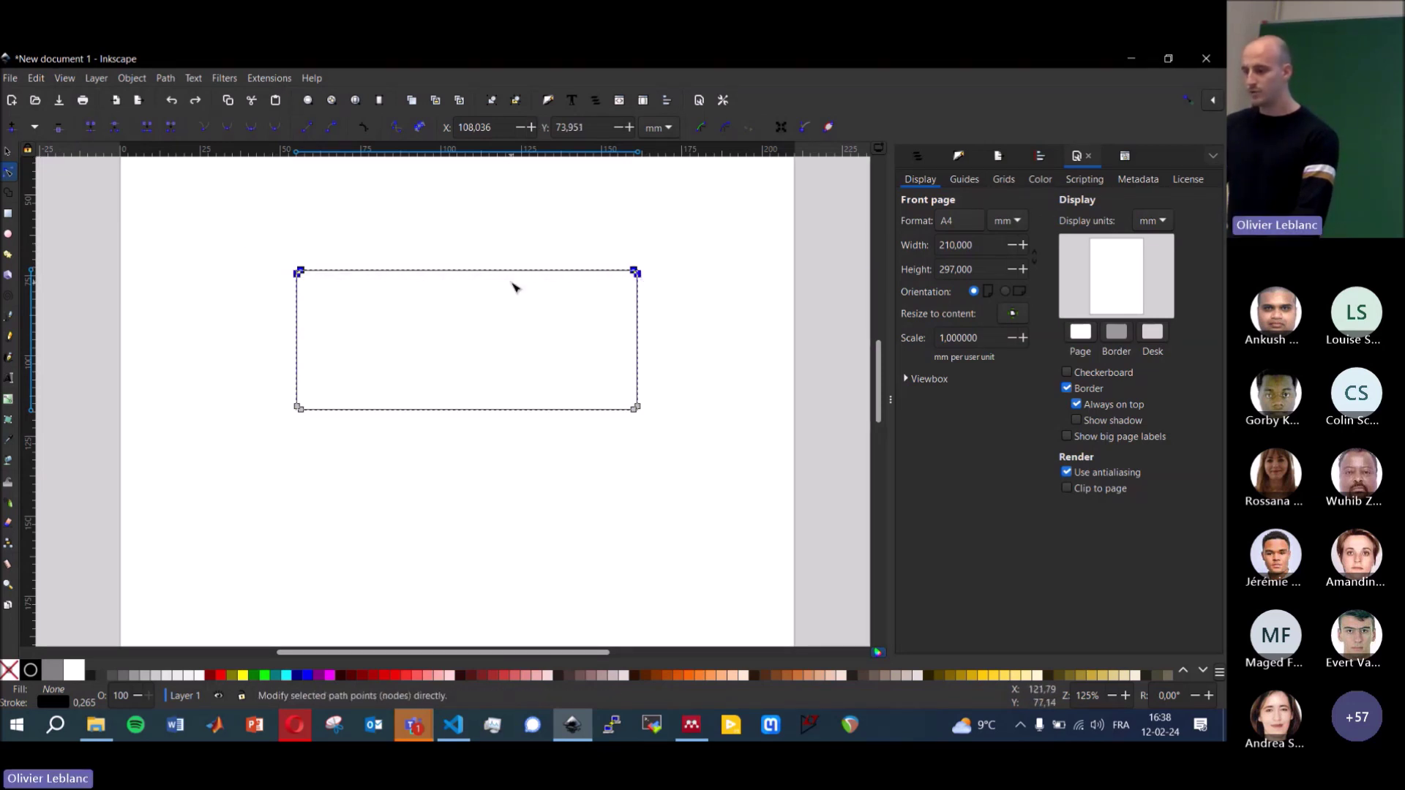
{"action": "left_click", "coordinate": [504, 306]}
{"action": "scroll", "coordinate": [504, 304], "scroll_direction": "up", "scroll_amount": 1}
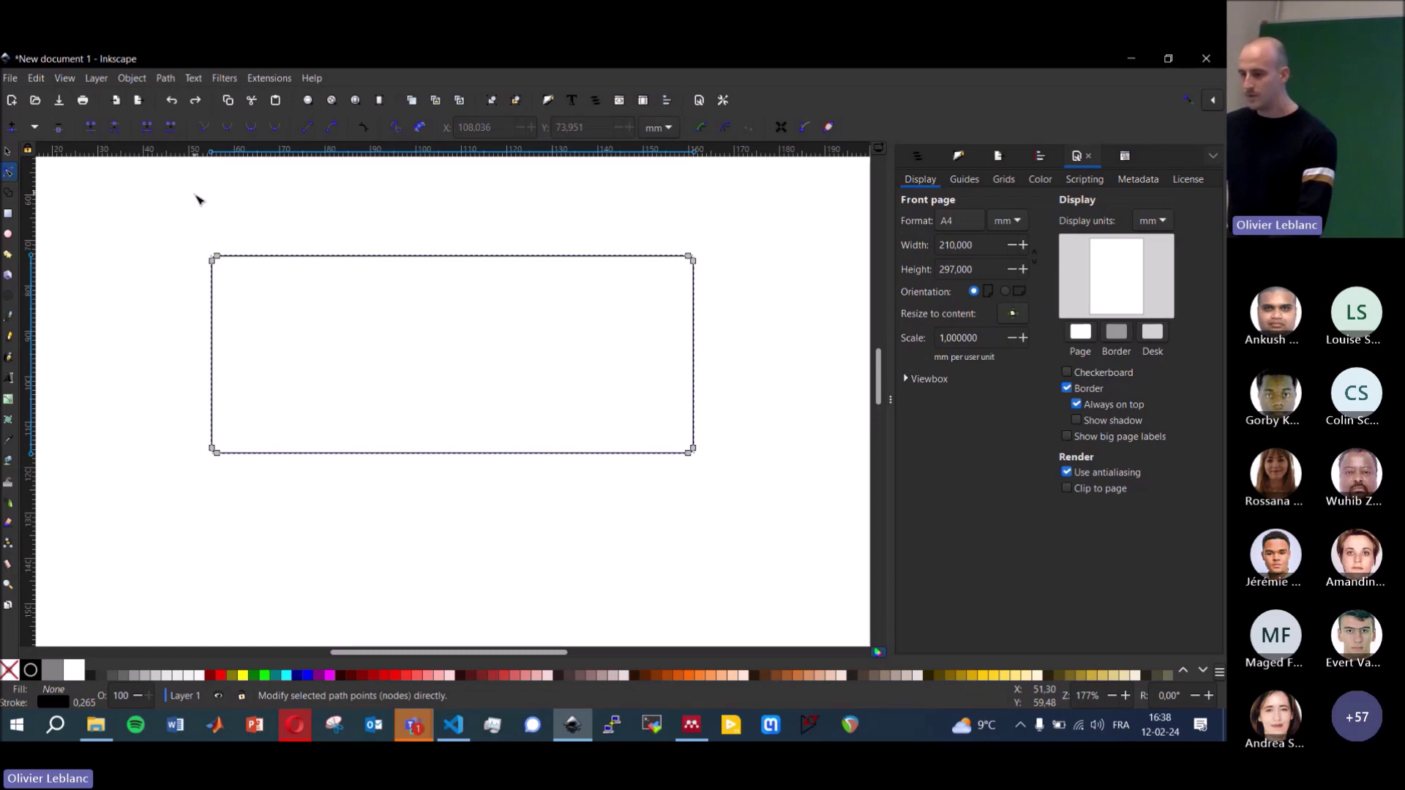
{"action": "left_click_drag", "start_coordinate": [172, 236], "coordinate": [767, 490]}
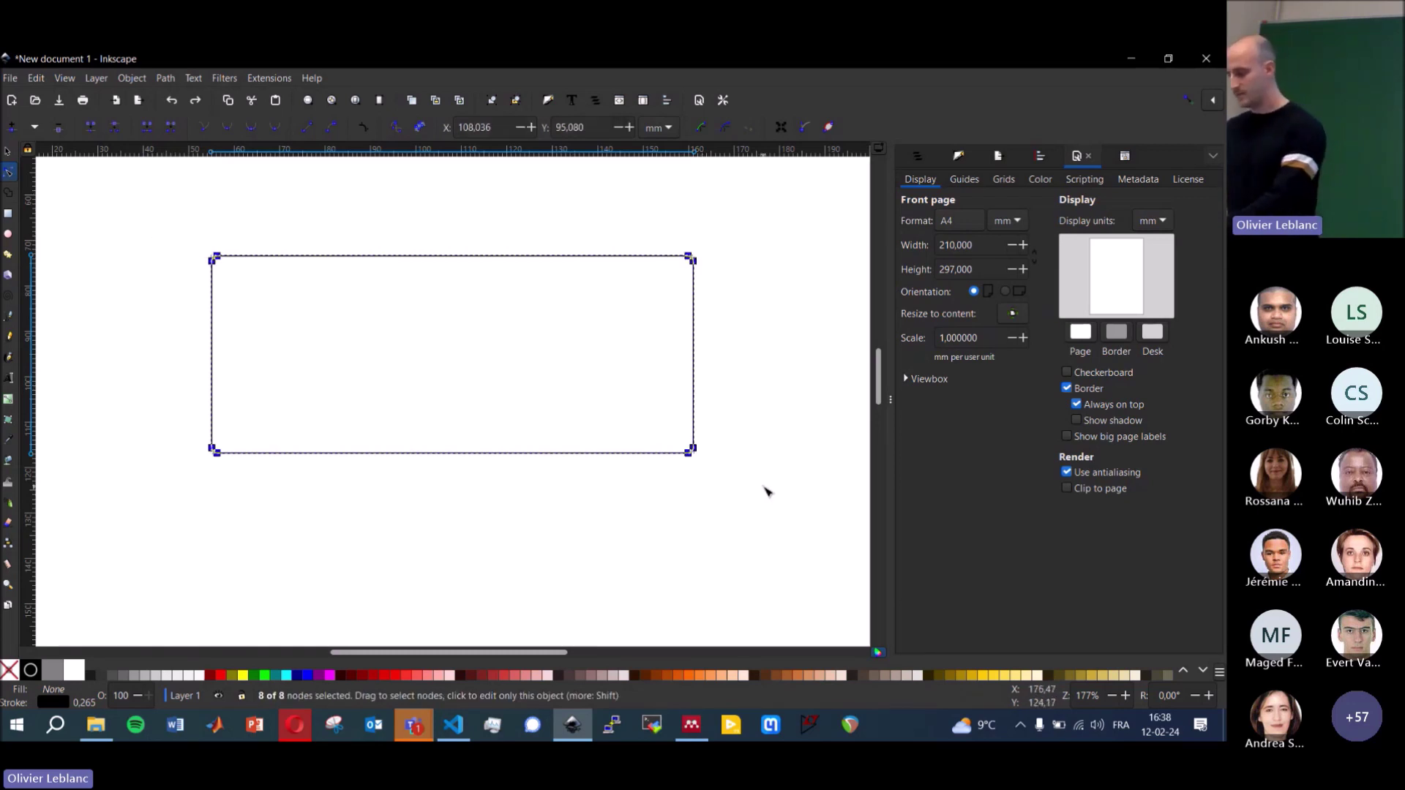
{"action": "key", "text": "Delete"}
- Draw a rectangle about 93 by 40 mm in the upper part of the page, with a black stroke and no fill
{"action": "left_click", "coordinate": [9, 213]}
{"action": "left_click_drag", "start_coordinate": [266, 221], "coordinate": [690, 402]}
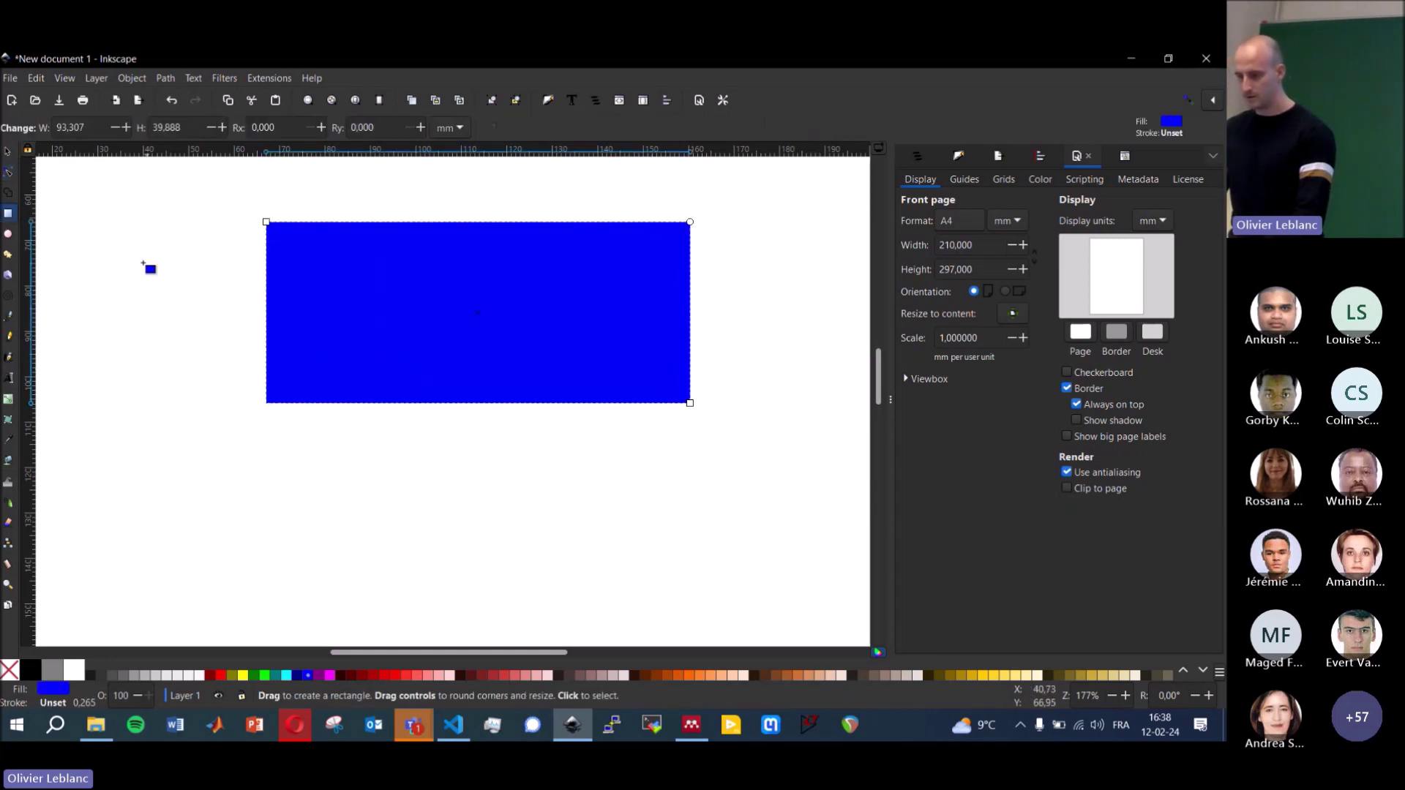
{"action": "left_click", "coordinate": [28, 670], "text": "shift"}
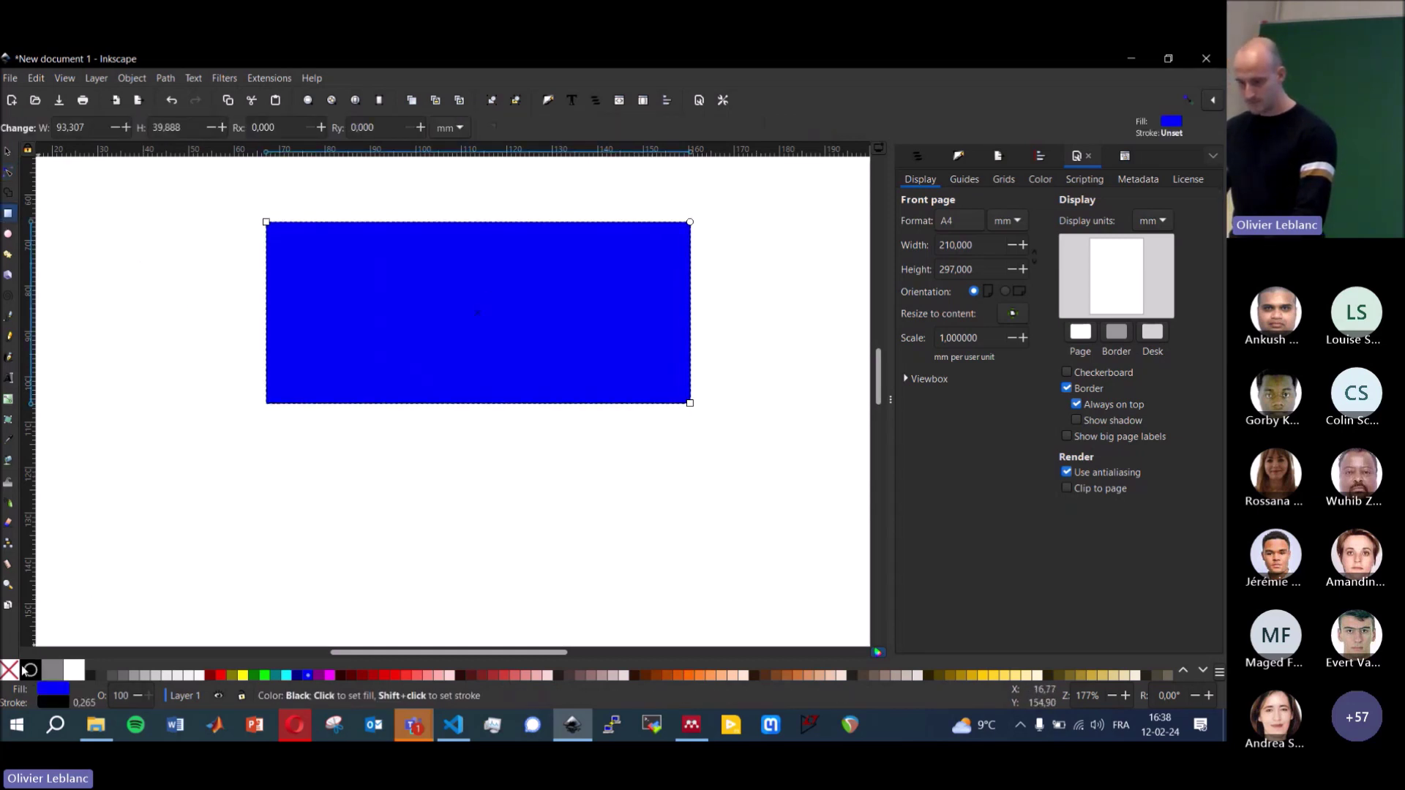
{"action": "left_click", "coordinate": [10, 670]}
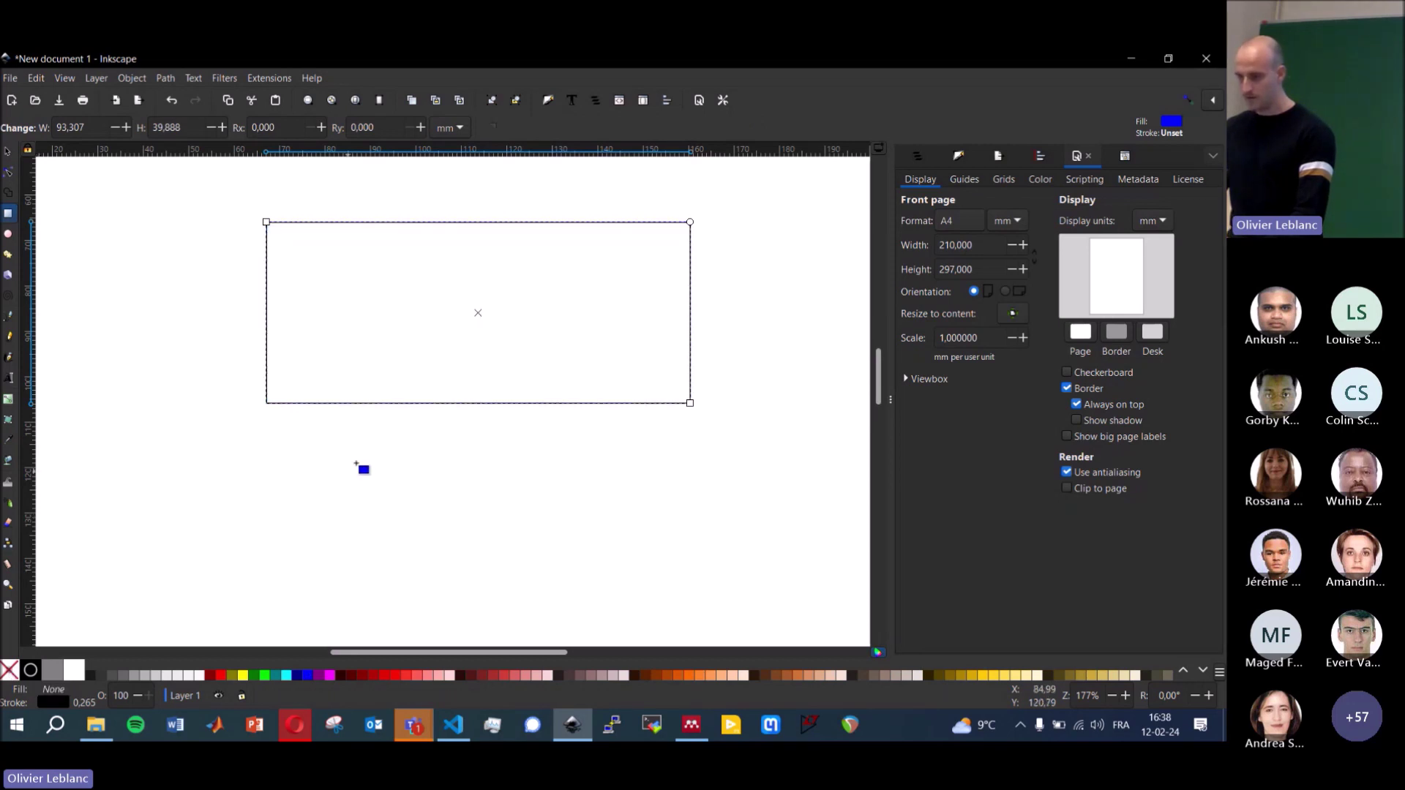
- Convert the new rectangle to a path and switch to editing its nodes
{"action": "left_click", "coordinate": [165, 79]}
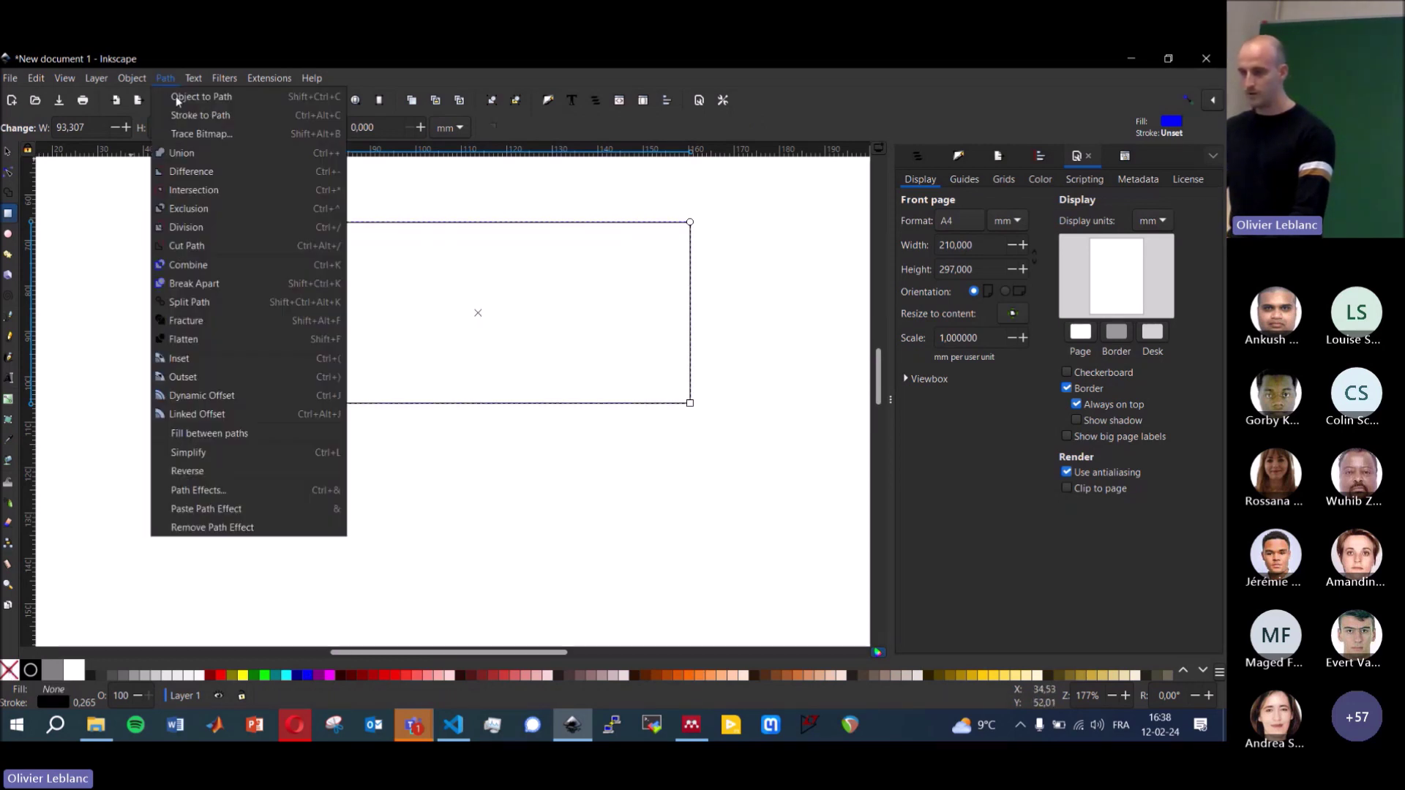
{"action": "left_click", "coordinate": [177, 98]}
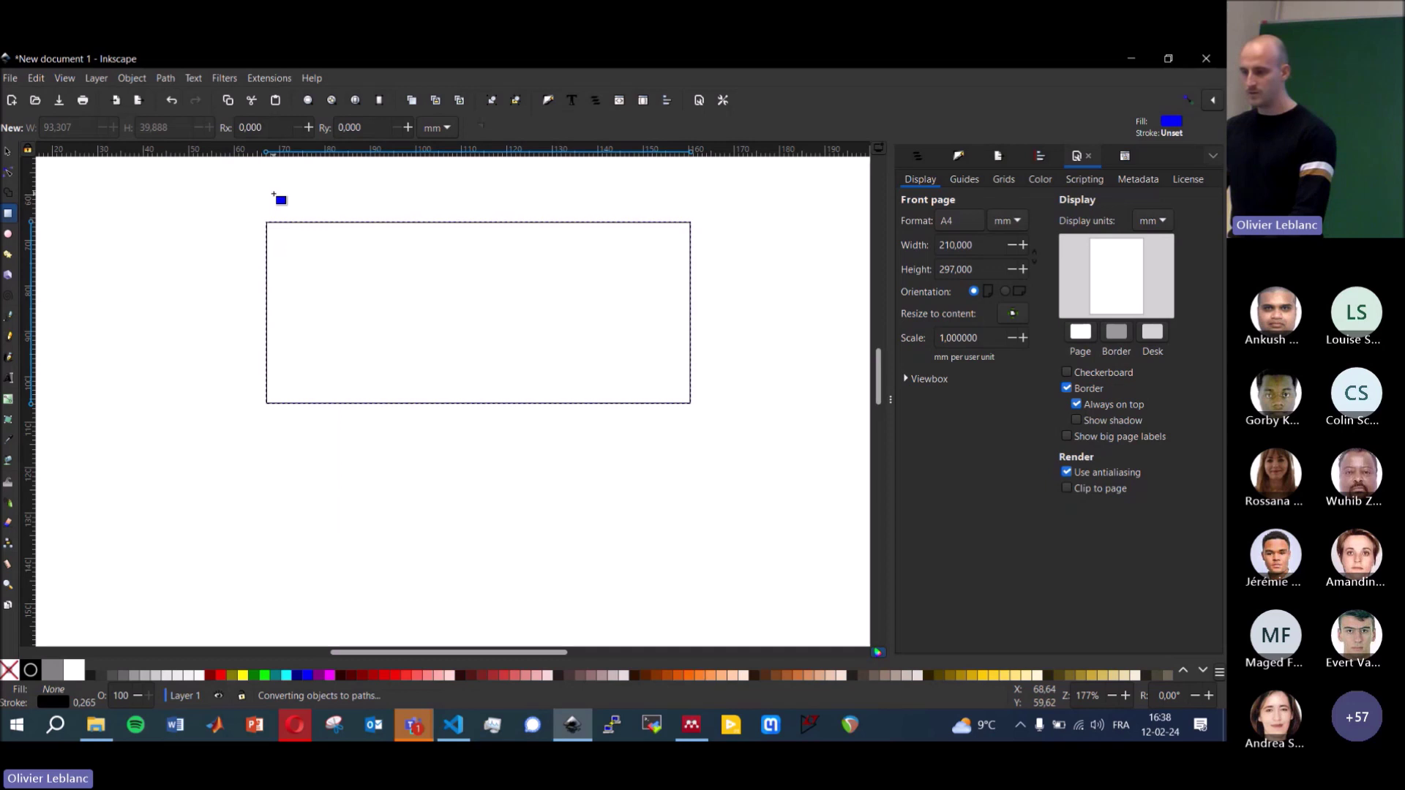
{"action": "key", "text": "n"}
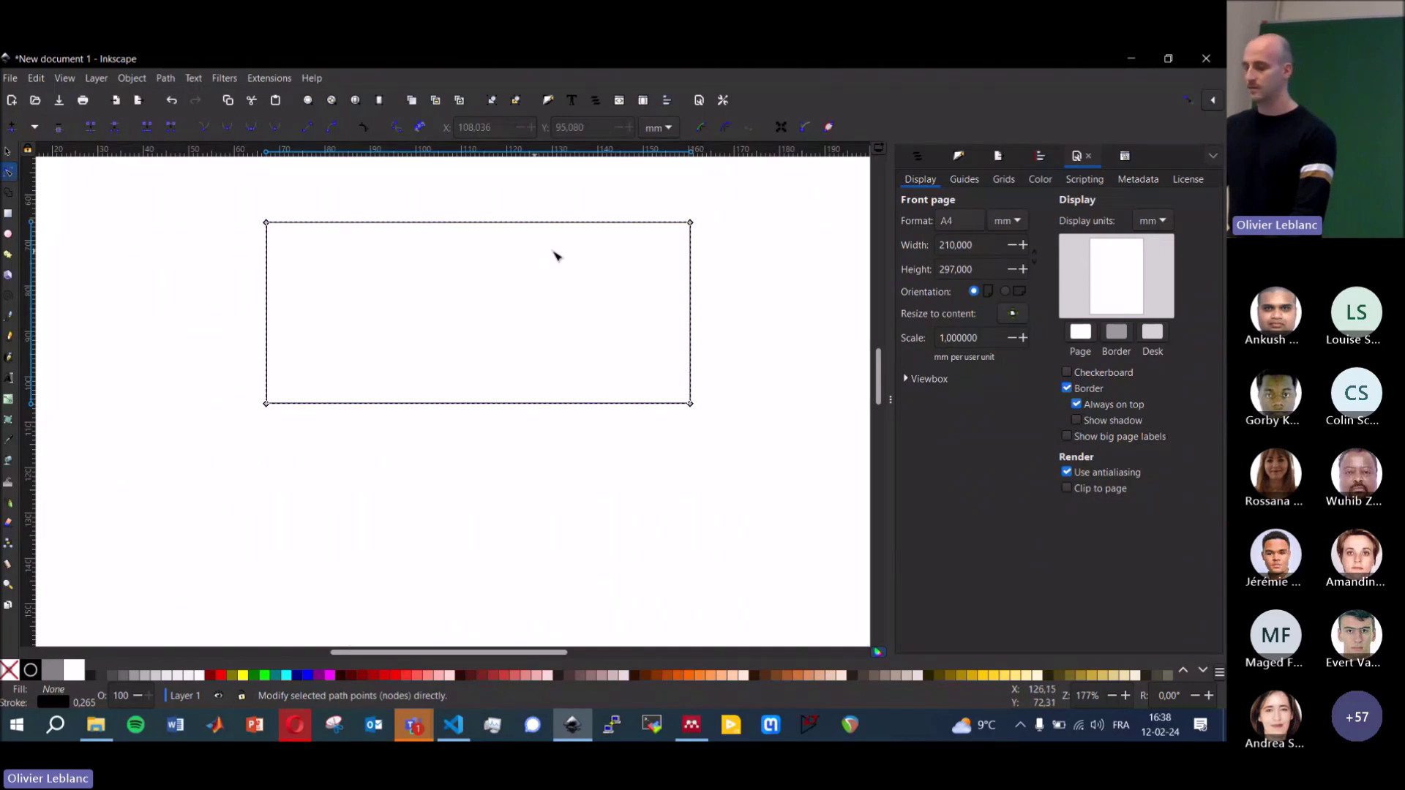
- Insert a new node midway between the two corner nodes of the rectangle path's upper edge
{"action": "scroll", "coordinate": [554, 254], "scroll_direction": "up", "scroll_amount": 1}
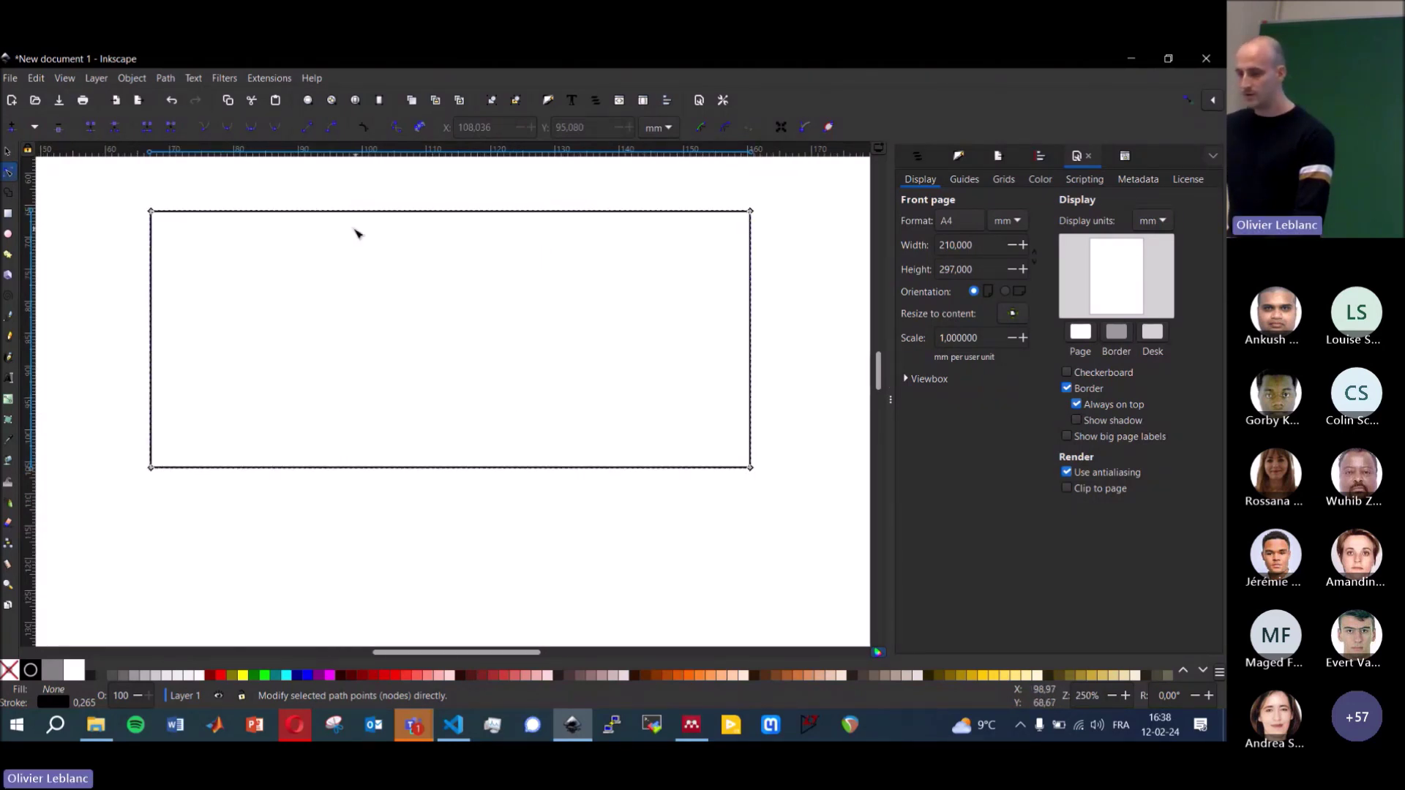
{"action": "left_click_drag", "start_coordinate": [103, 188], "coordinate": [789, 237]}
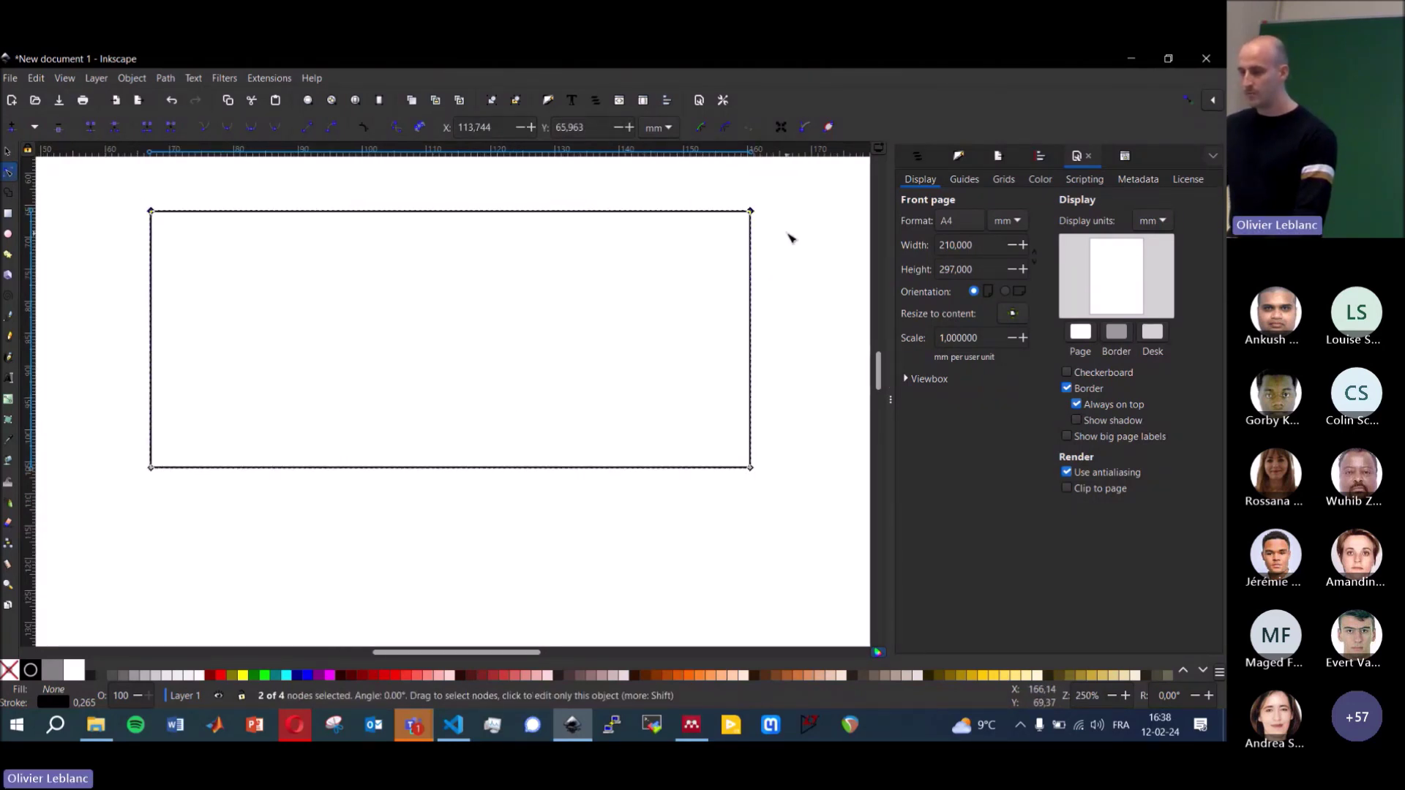
{"action": "left_click", "coordinate": [13, 134]}
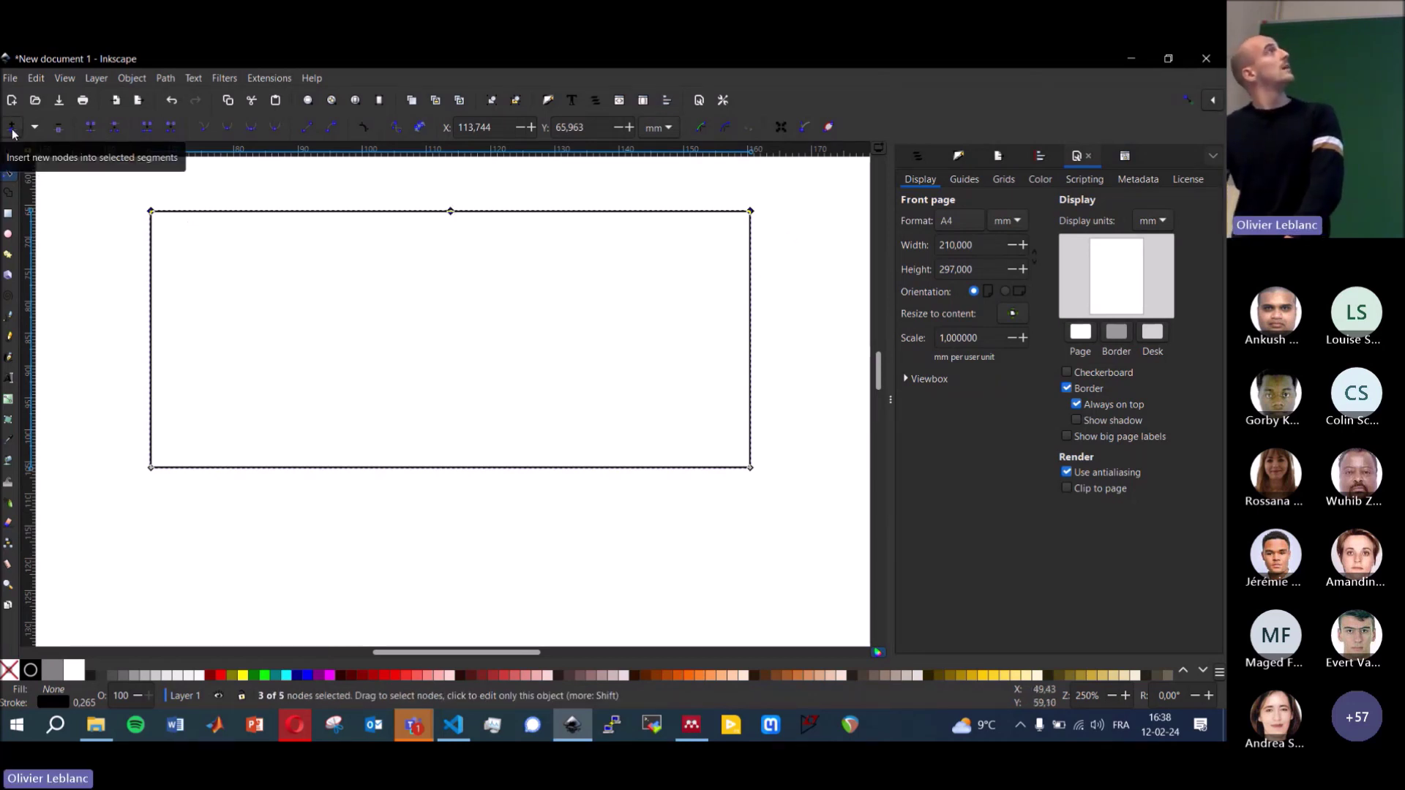
{"action": "left_click", "coordinate": [439, 231]}
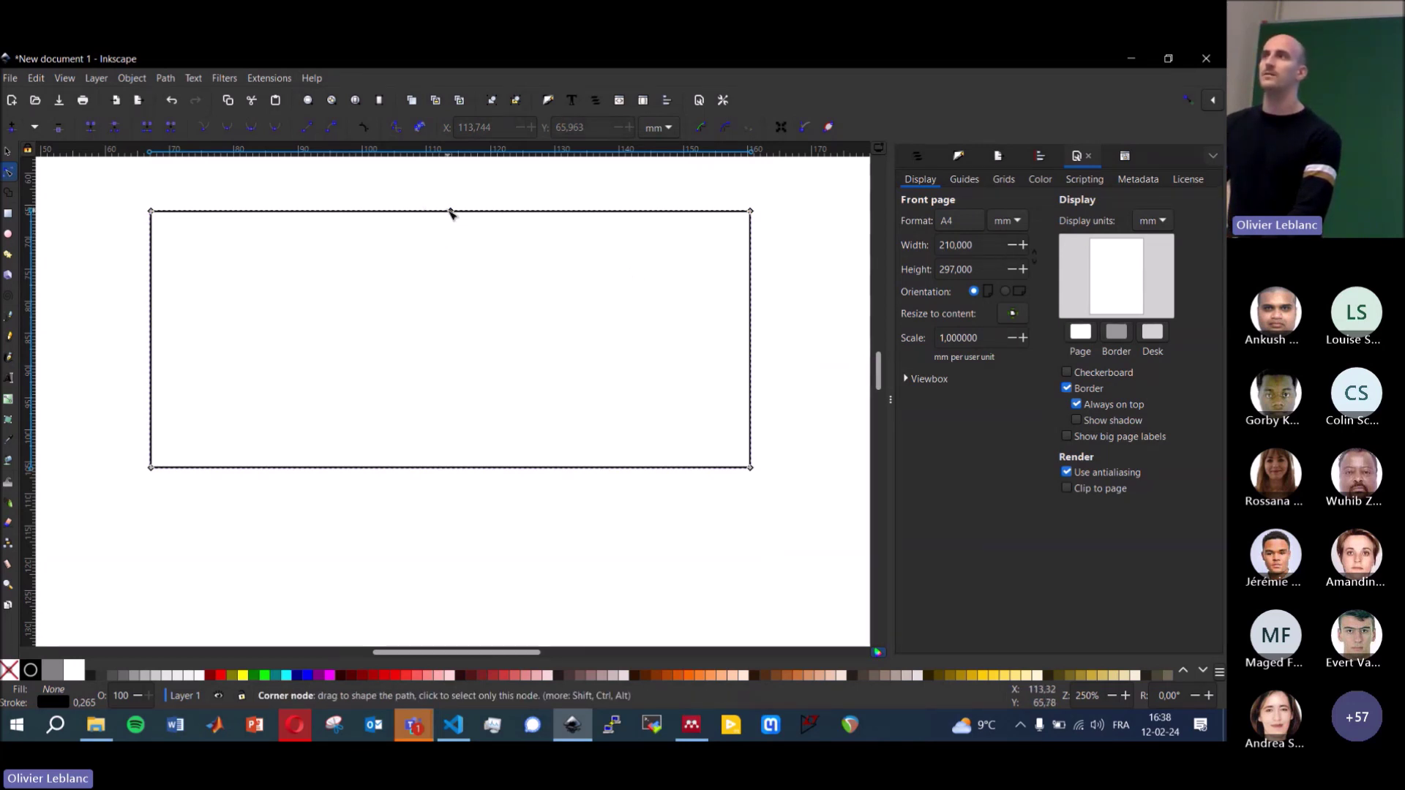
- Pull the upper edge's middle node upward into a peak, then toward the upper left, undoing each move
{"action": "scroll", "coordinate": [475, 248], "scroll_direction": "up", "scroll_amount": 3}
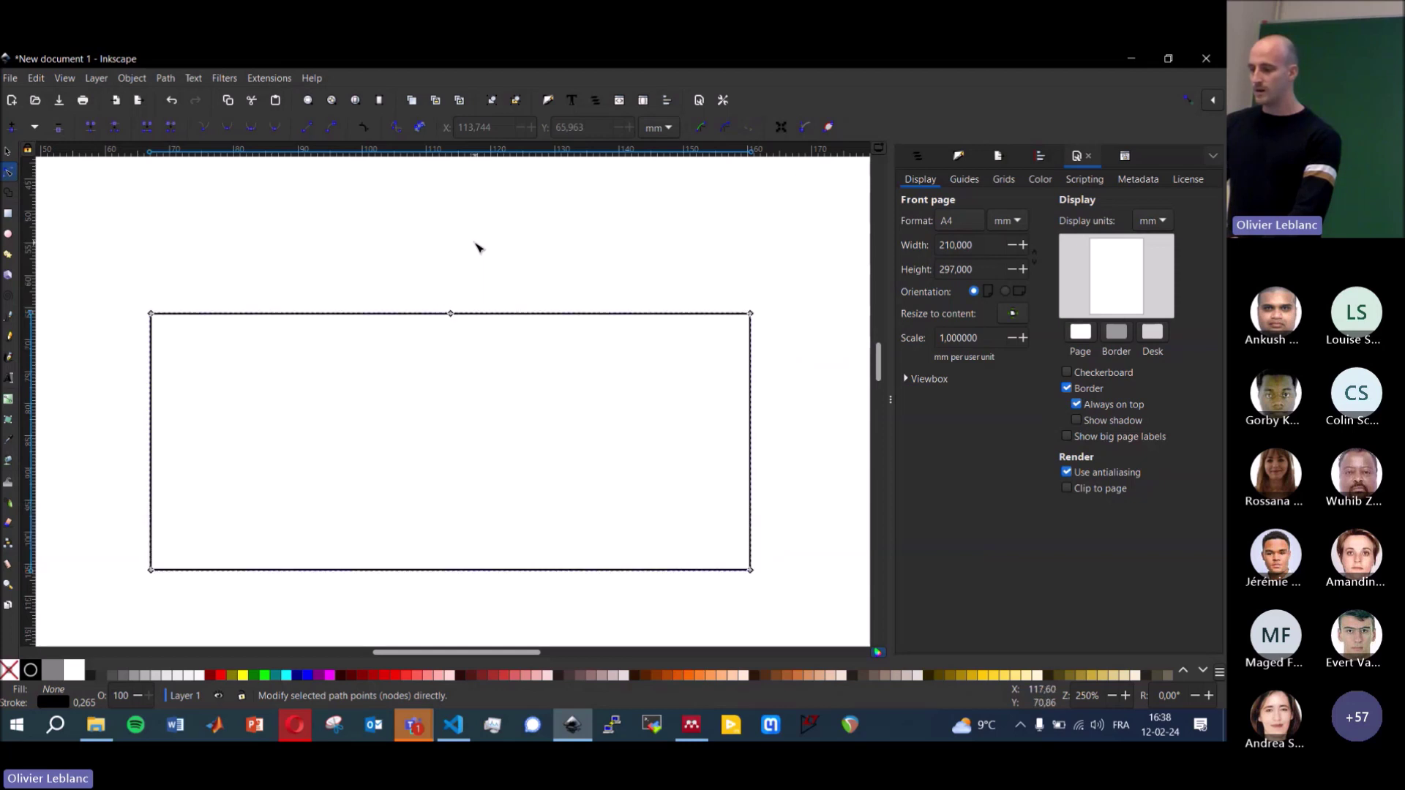
{"action": "left_click_drag", "start_coordinate": [452, 315], "coordinate": [460, 175]}
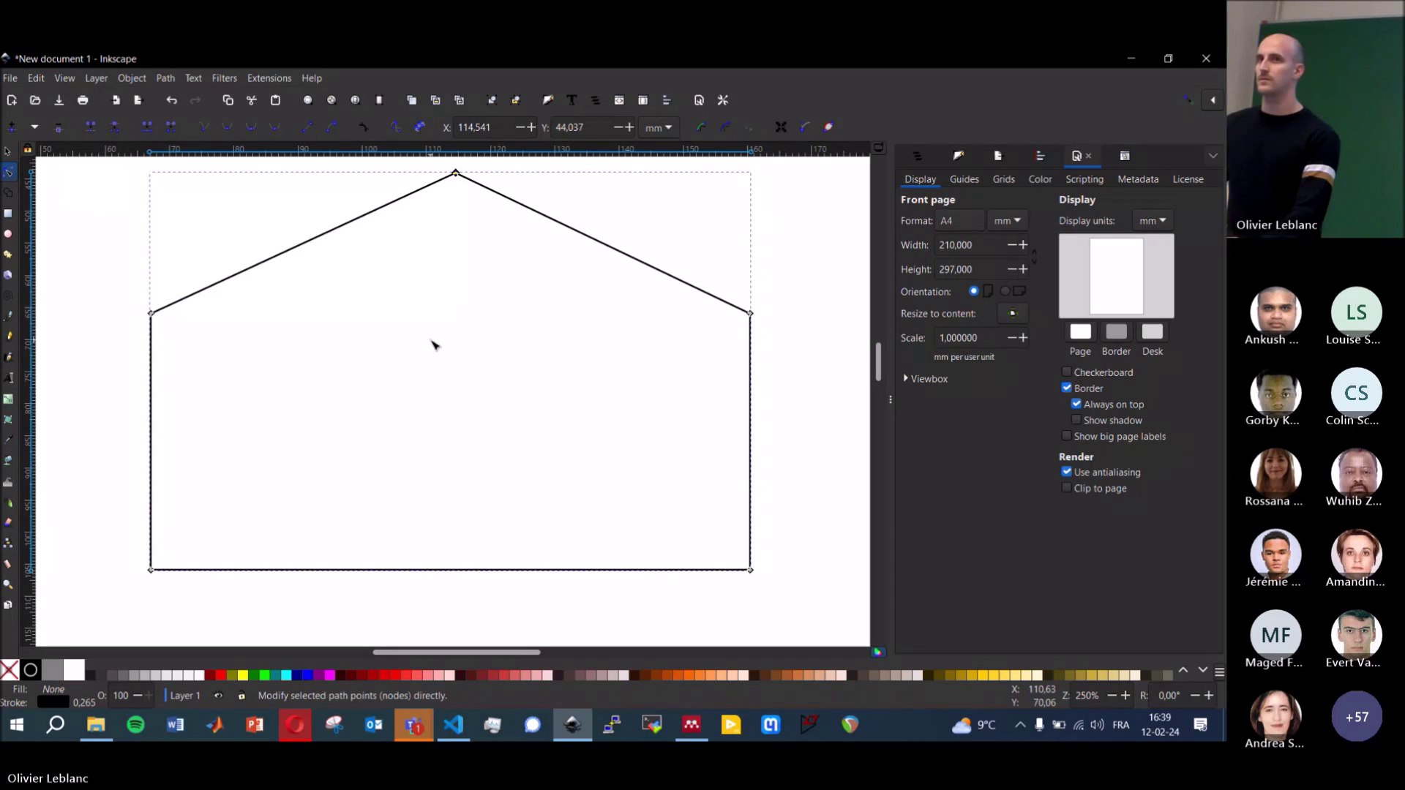
{"action": "key", "text": "ctrl+z"}
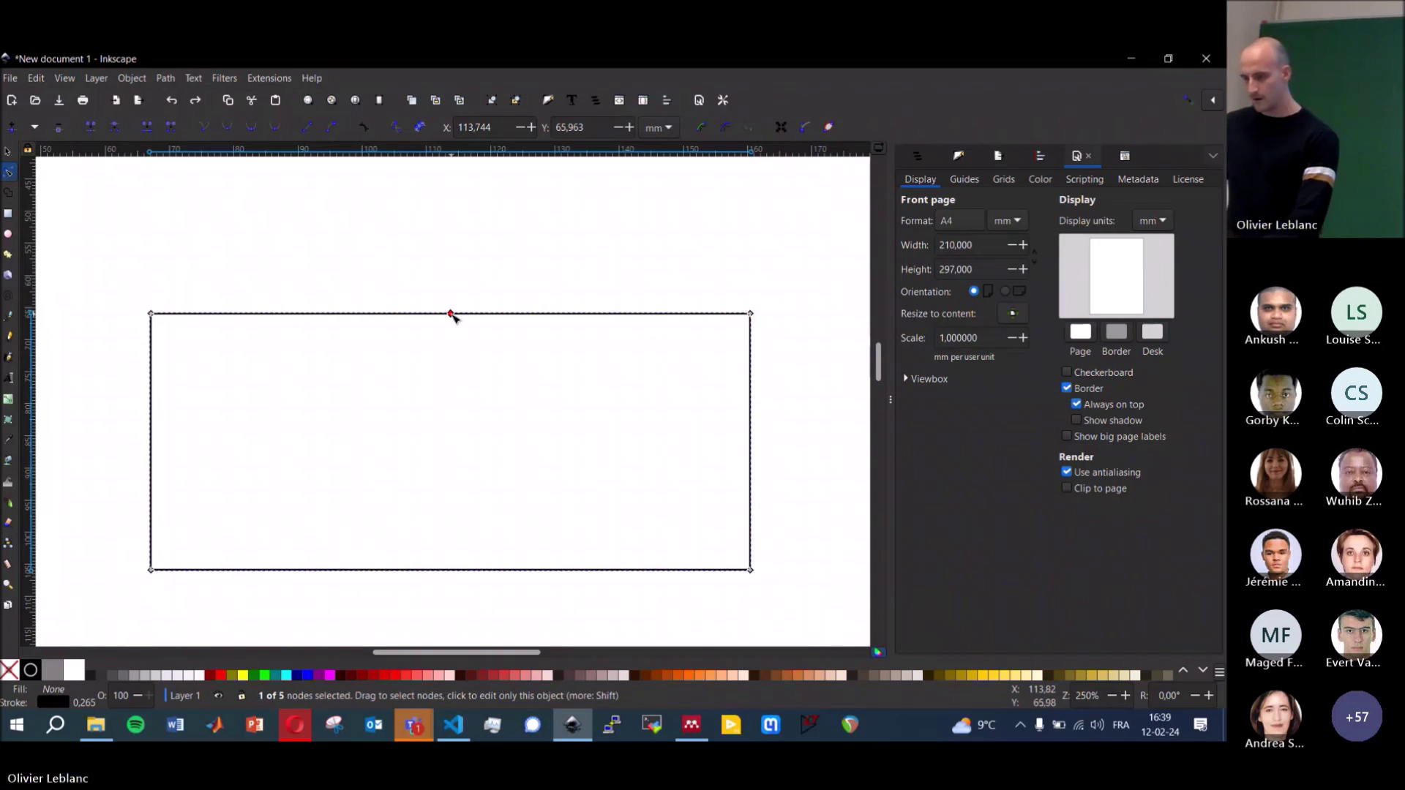
{"action": "key", "text": "Escape"}
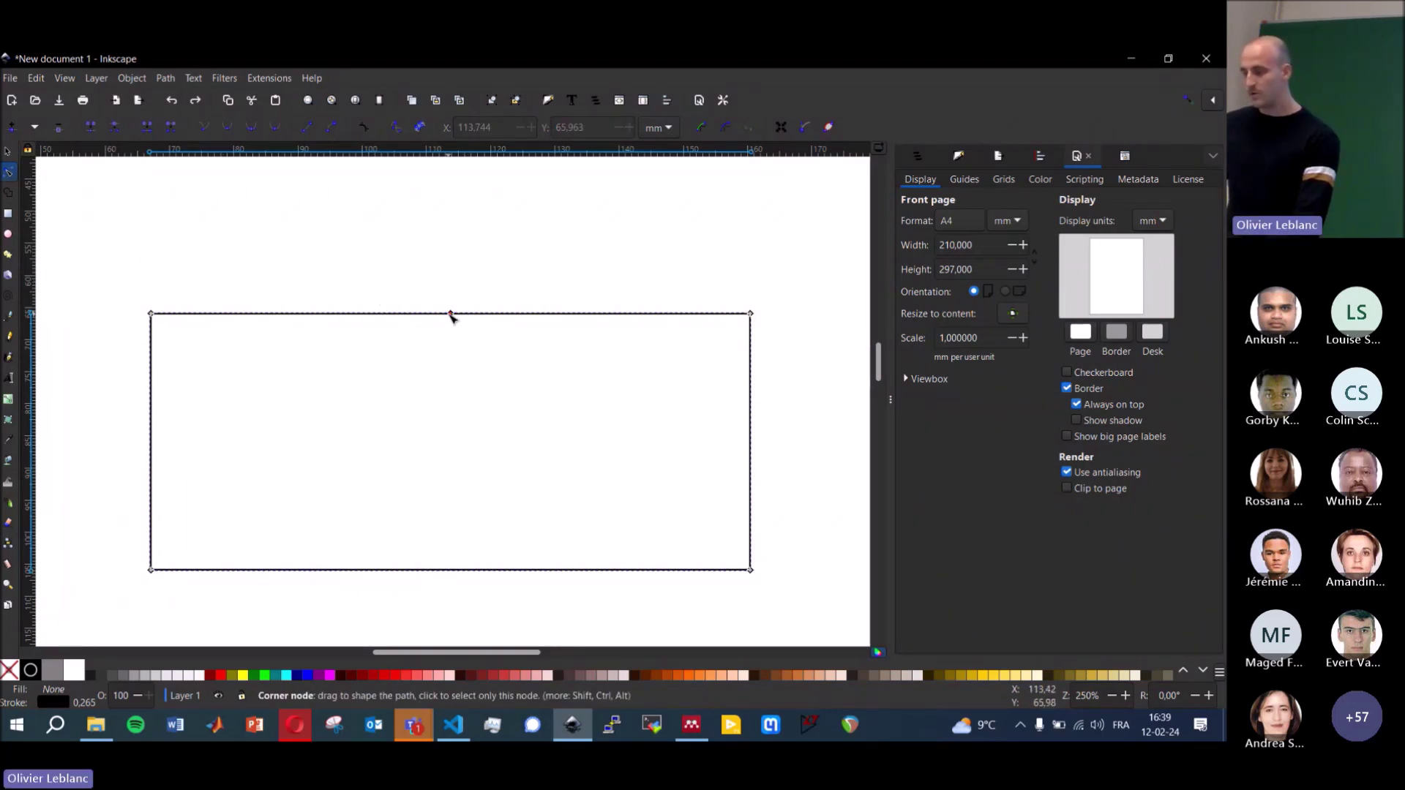
{"action": "left_click_drag", "start_coordinate": [450, 314], "coordinate": [362, 232]}
{"action": "key", "text": "ctrl+z"}
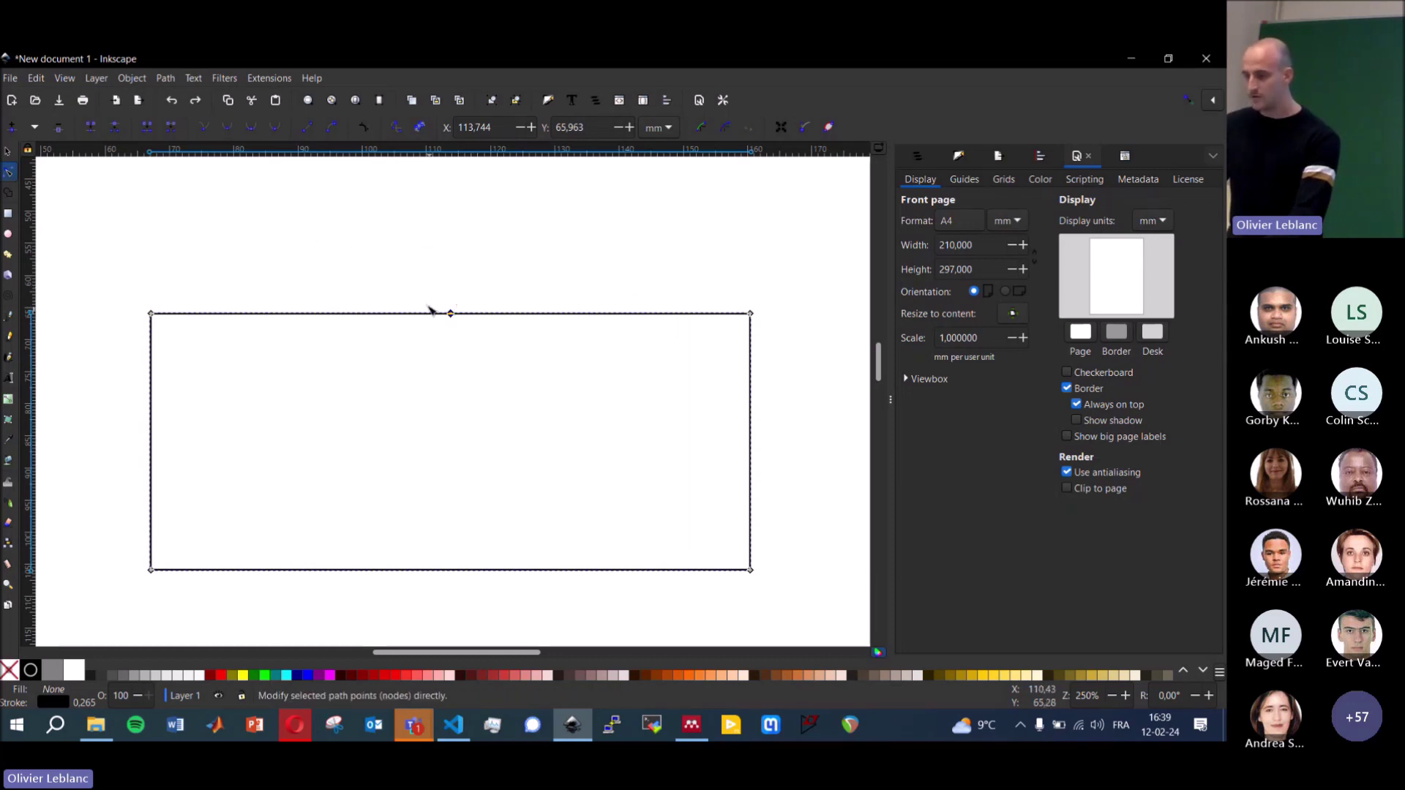
- Select the upper edge's middle node and break the path there
{"action": "left_click_drag", "start_coordinate": [423, 294], "coordinate": [486, 329]}
{"action": "left_click_drag", "start_coordinate": [366, 276], "coordinate": [495, 354]}
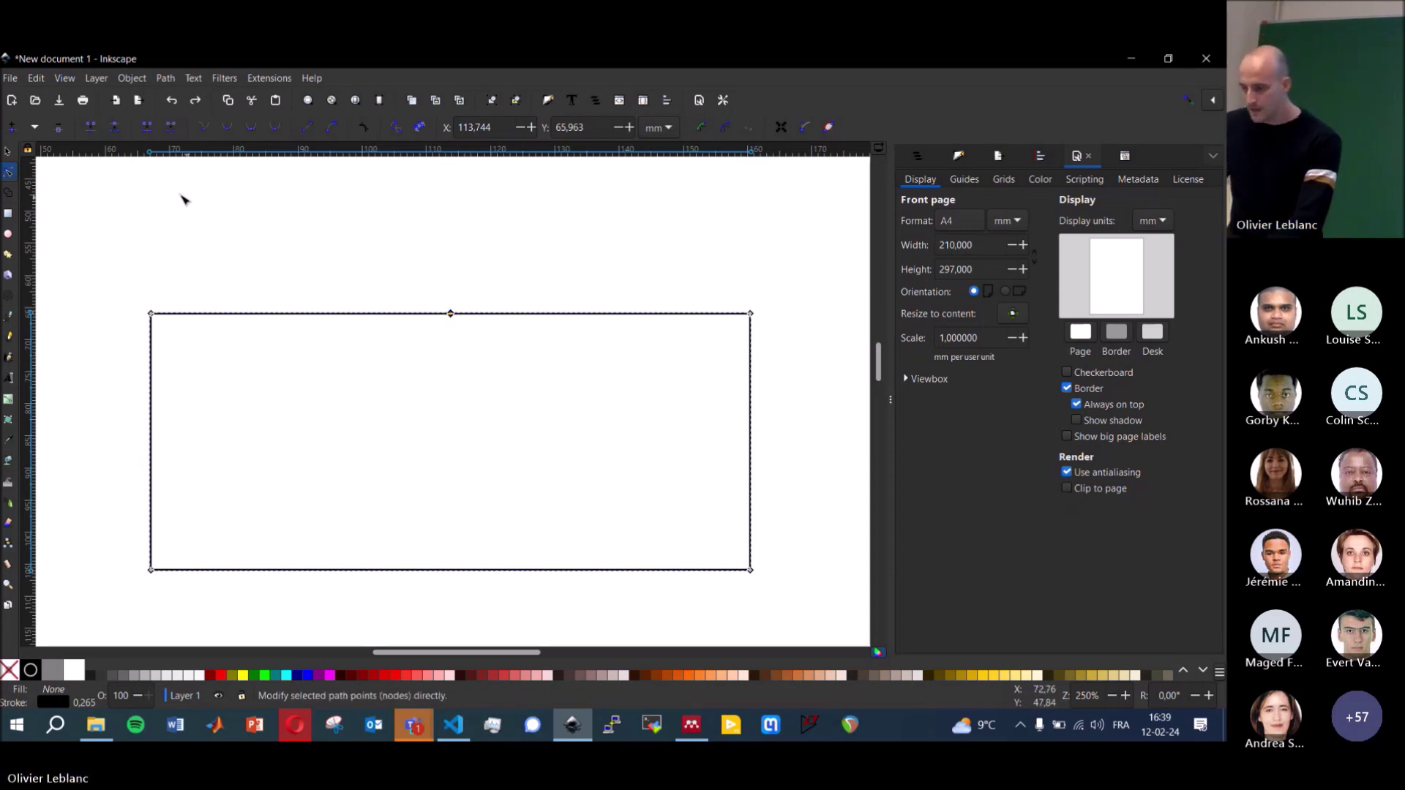
{"action": "left_click", "coordinate": [114, 130]}
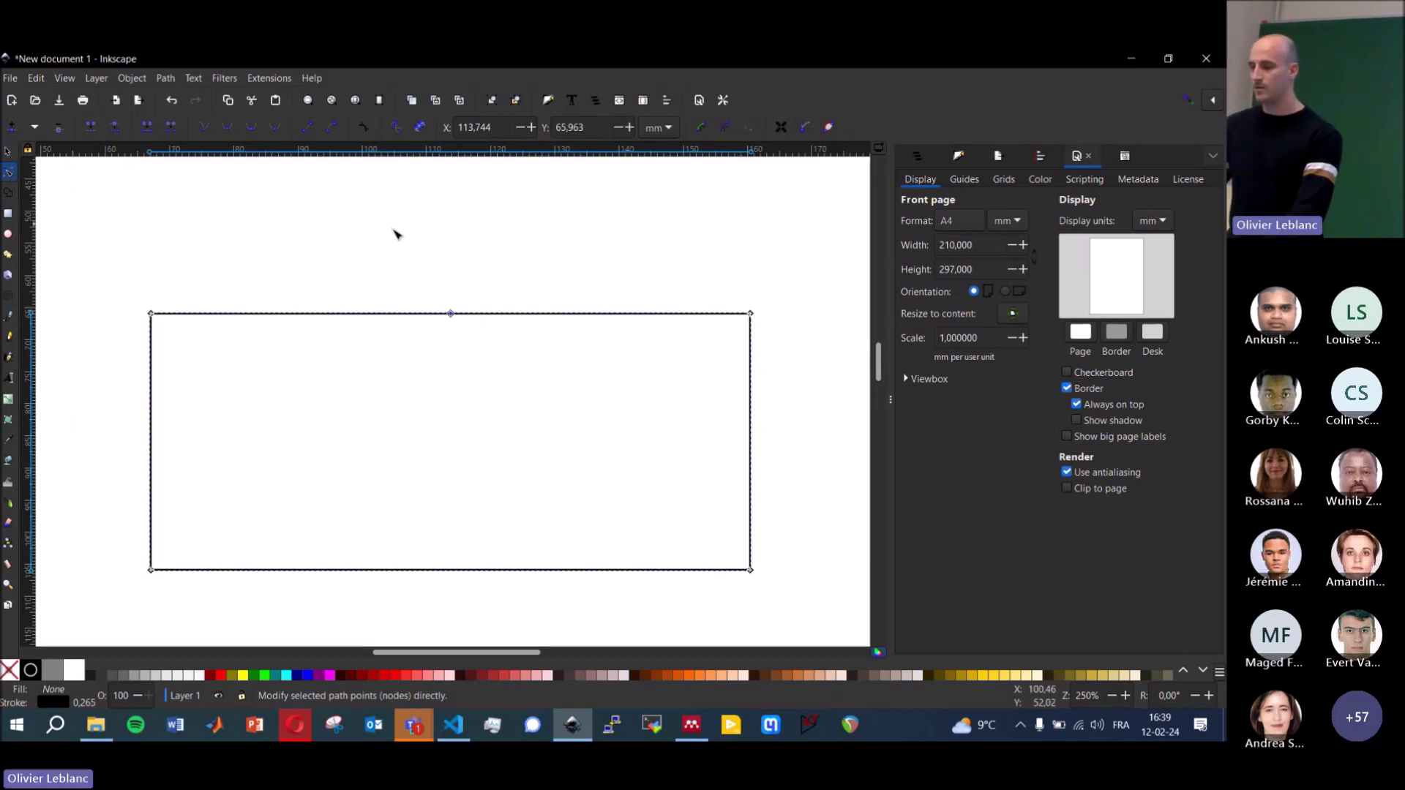
- Pull the two separated end nodes of the upper edge apart and undo both moves
{"action": "left_click", "coordinate": [451, 314]}
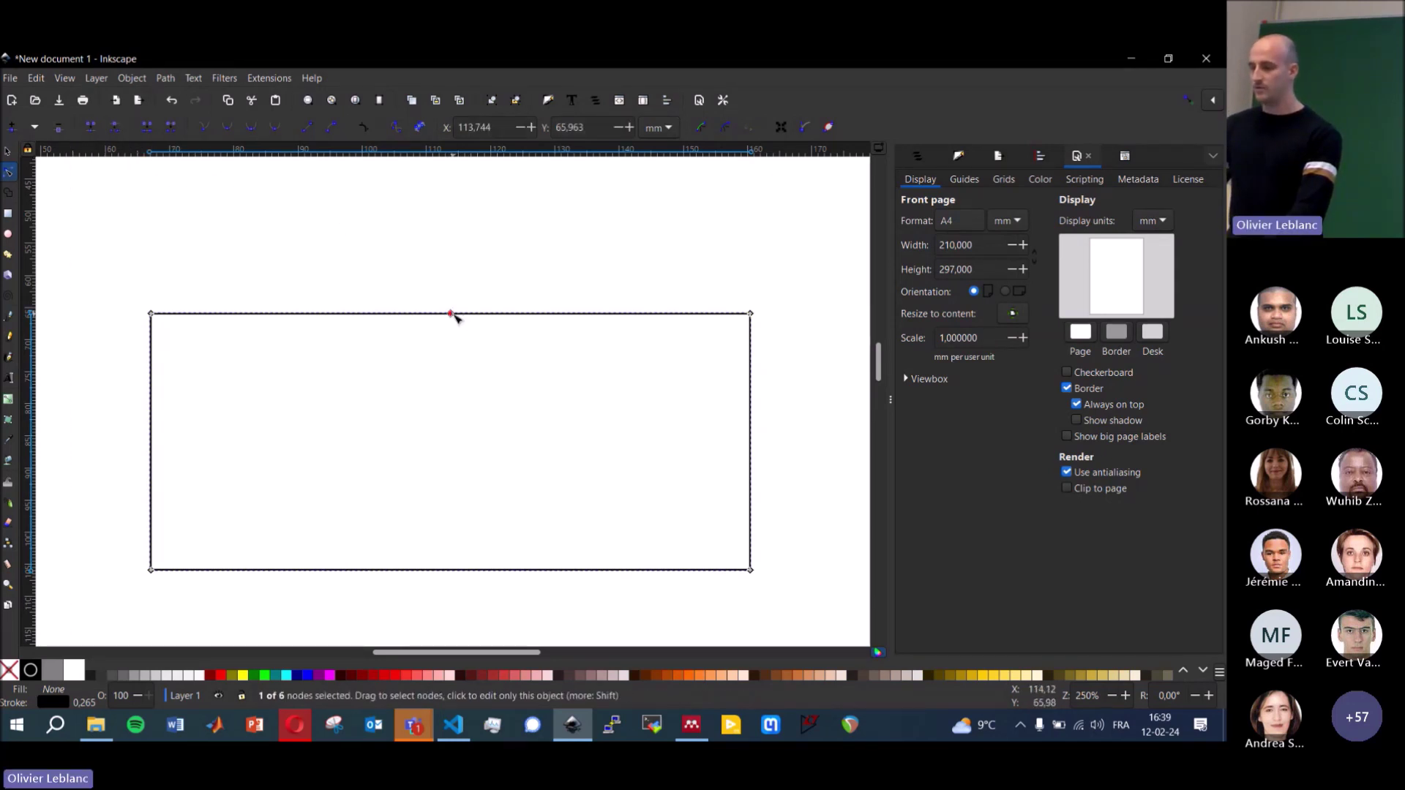
{"action": "left_click_drag", "start_coordinate": [451, 314], "coordinate": [560, 247]}
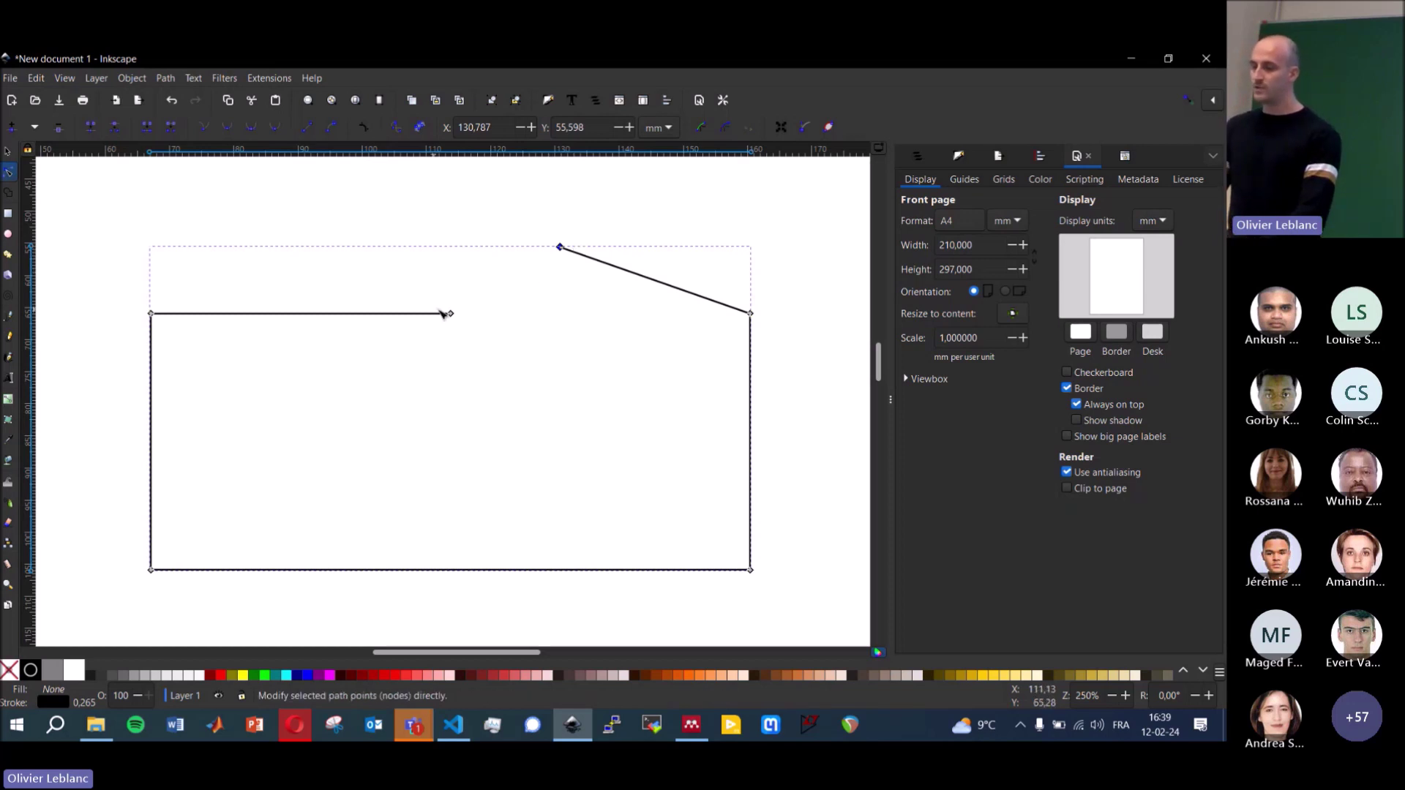
{"action": "left_click_drag", "start_coordinate": [451, 313], "coordinate": [329, 290]}
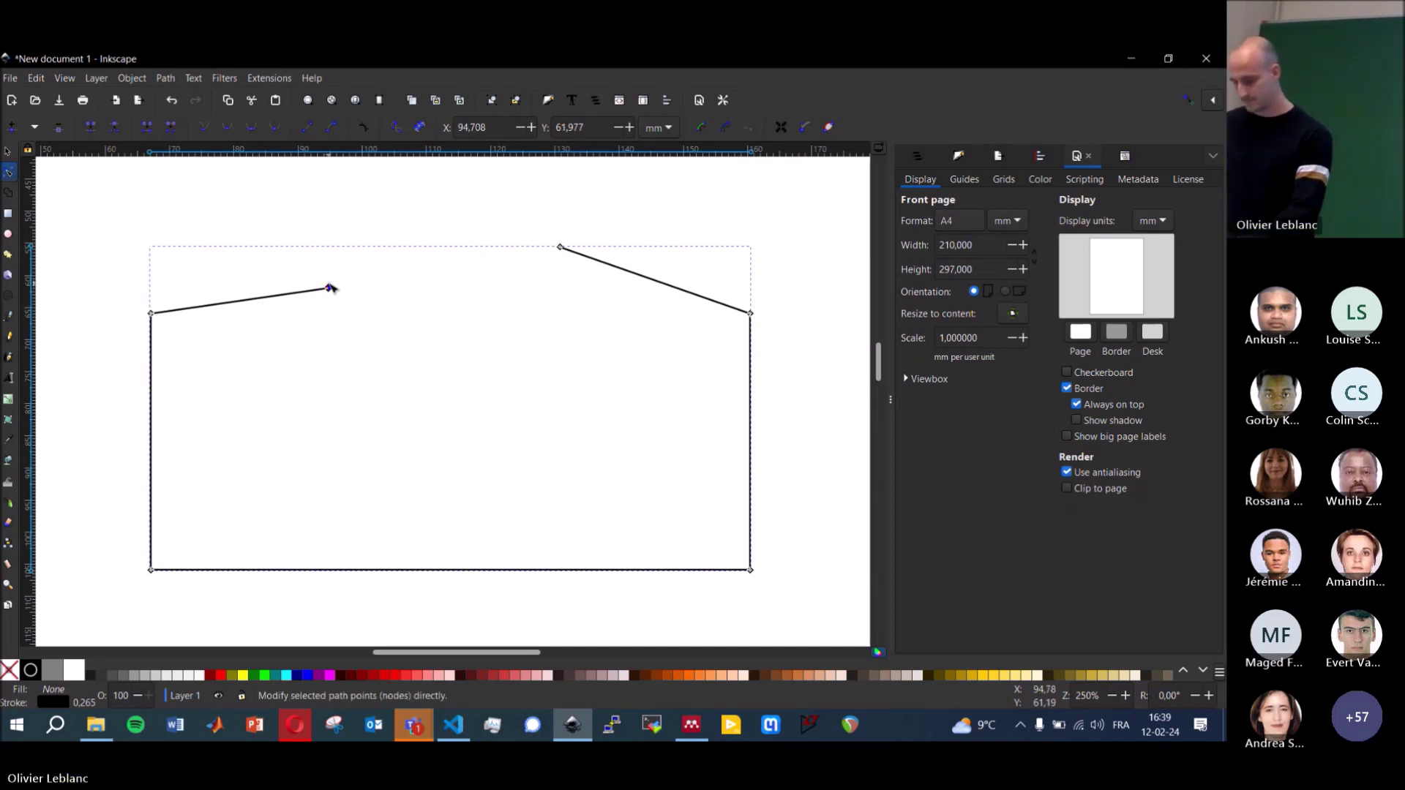
{"action": "key", "text": "ctrl+z"}
{"action": "key", "text": "ctrl+z"}
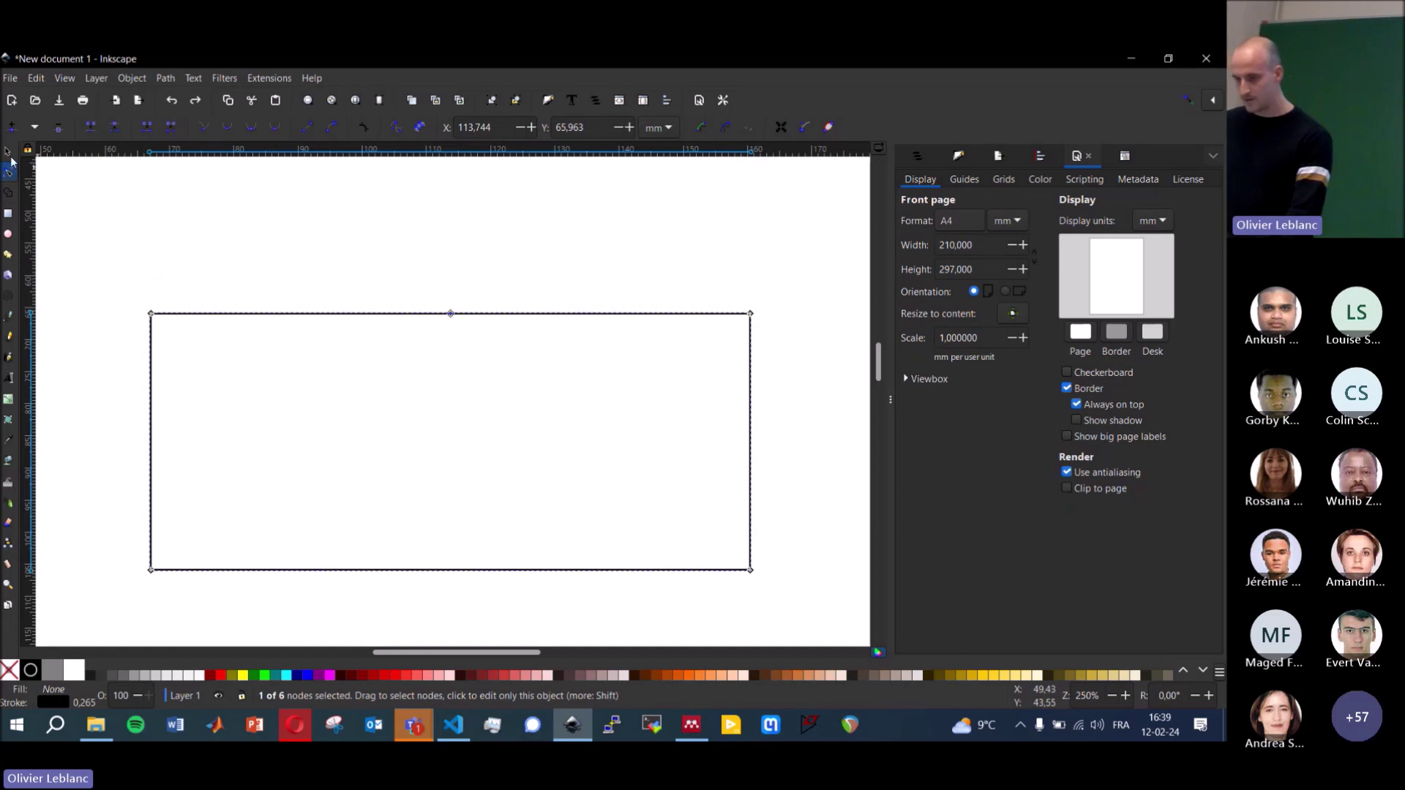
- Select the whole rectangle path and delete it
{"action": "key", "text": "s"}
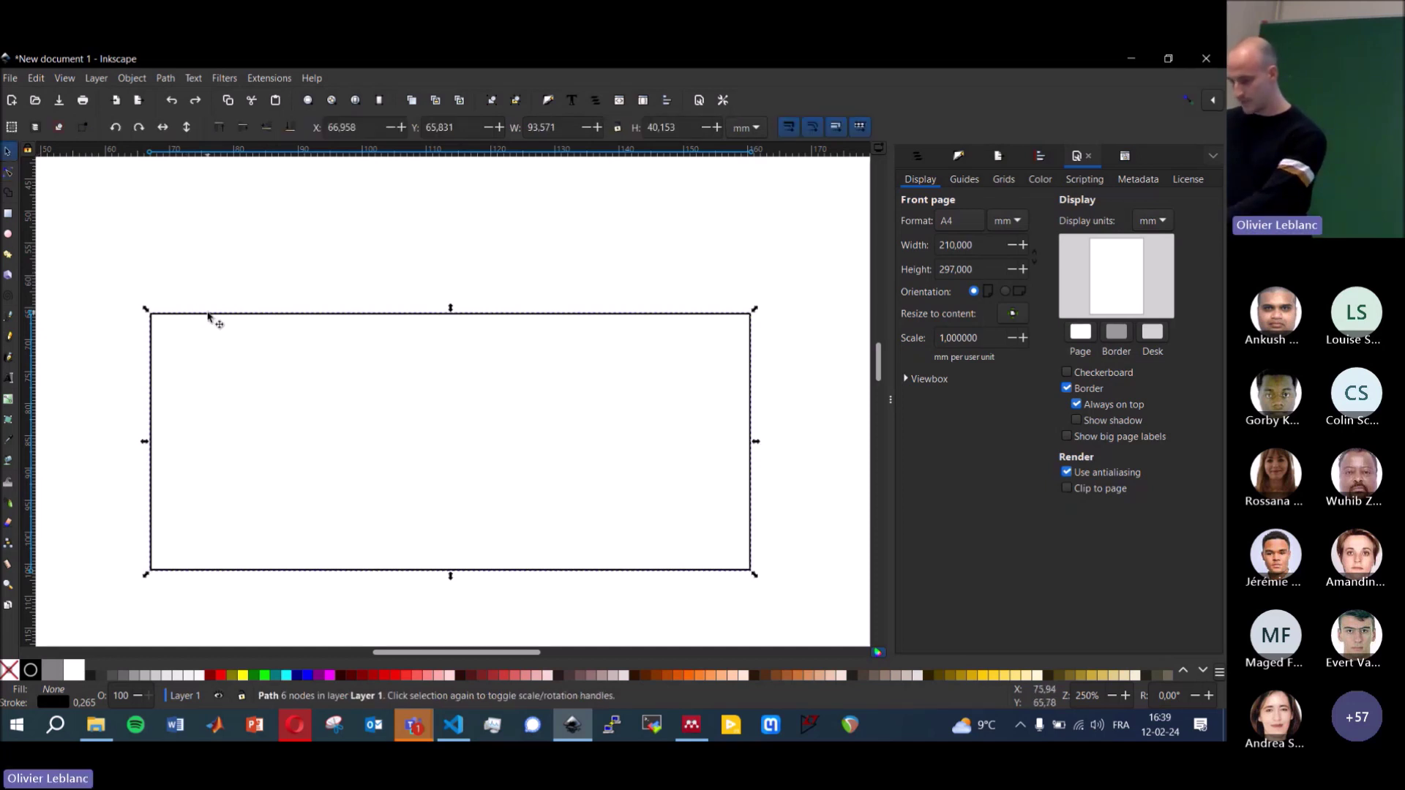
{"action": "key", "text": "Delete"}
{"action": "scroll", "coordinate": [208, 314], "scroll_direction": "down", "scroll_amount": 2}
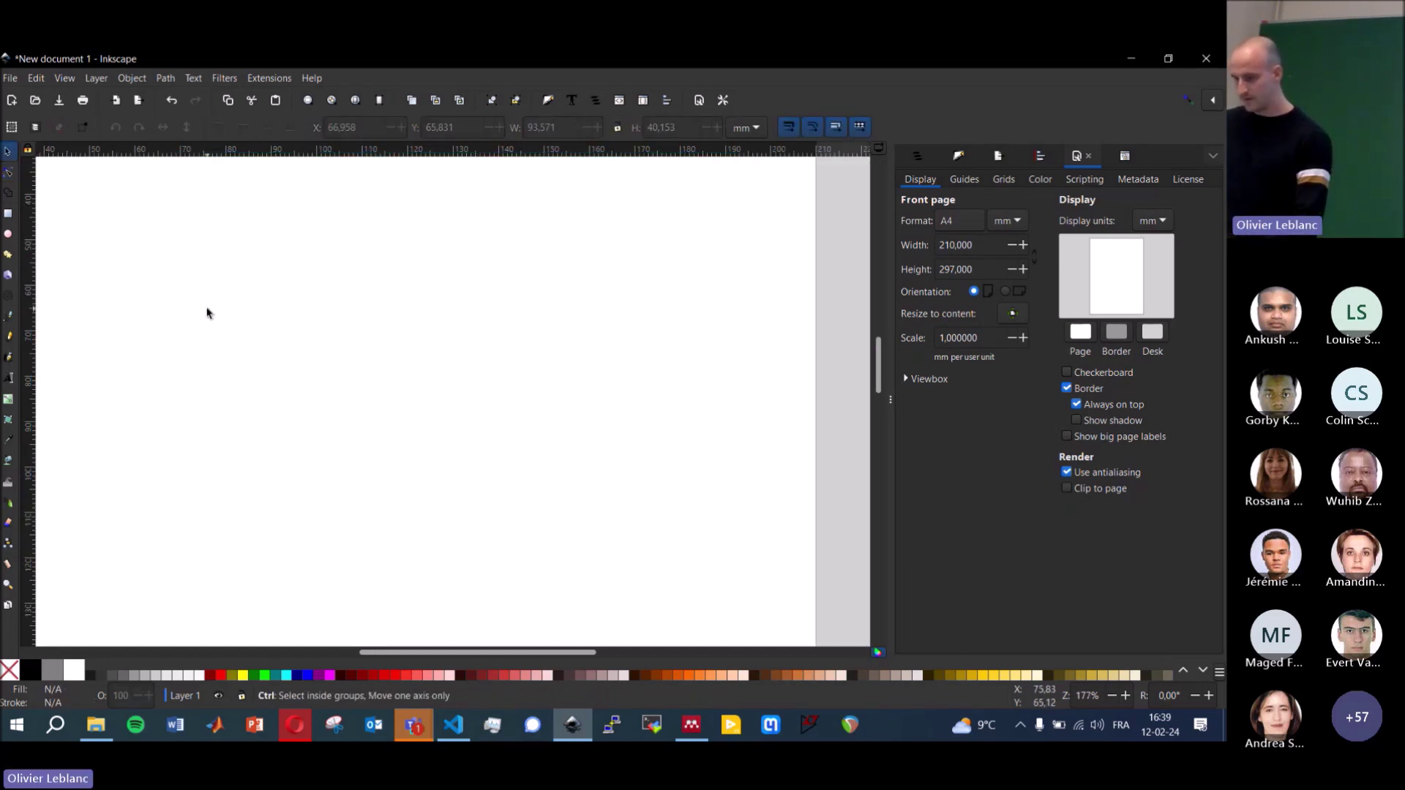
- Draw a perfect circle about 54 mm in diameter near the middle of the page
{"action": "scroll", "coordinate": [205, 313], "scroll_direction": "left", "scroll_amount": 3}
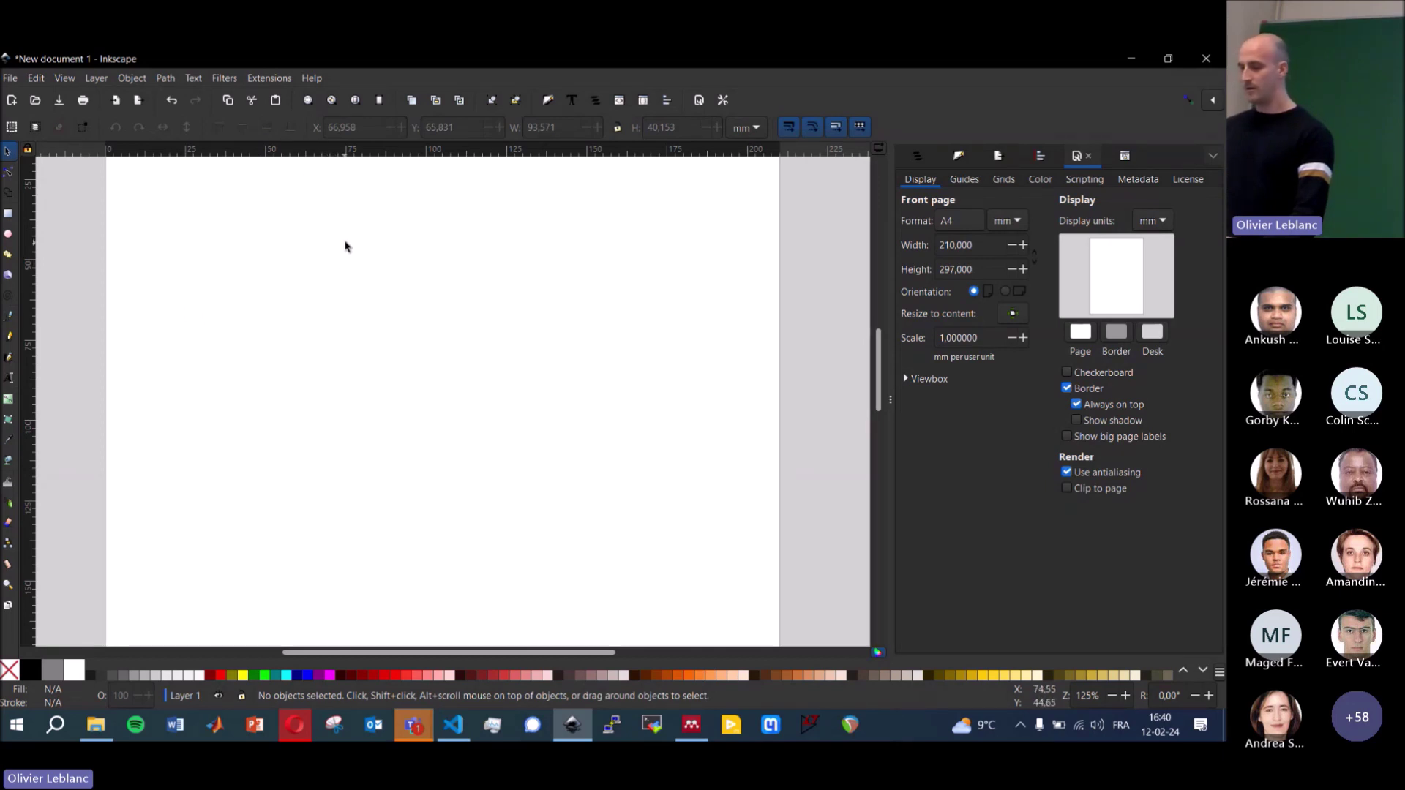
{"action": "scroll", "coordinate": [345, 247], "scroll_direction": "up", "scroll_amount": 3}
{"action": "scroll", "coordinate": [347, 284], "scroll_direction": "down", "scroll_amount": 1}
{"action": "scroll", "coordinate": [347, 275], "scroll_direction": "down", "scroll_amount": 1, "text": "ctrl"}
{"action": "scroll", "coordinate": [347, 275], "scroll_direction": "down", "scroll_amount": 1, "text": "ctrl"}
{"action": "scroll", "coordinate": [348, 275], "scroll_direction": "up", "scroll_amount": 1, "text": "ctrl"}
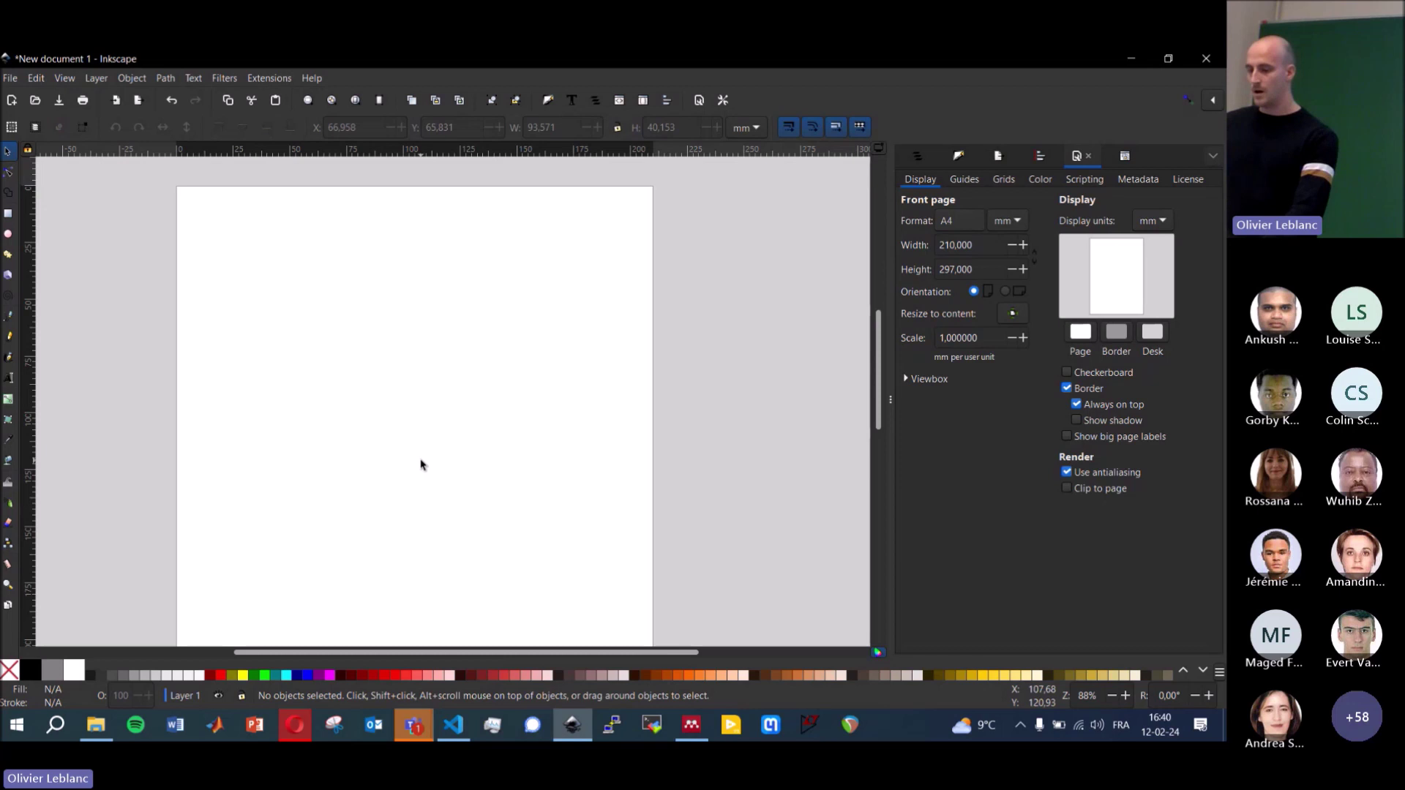
{"action": "left_click", "coordinate": [9, 236]}
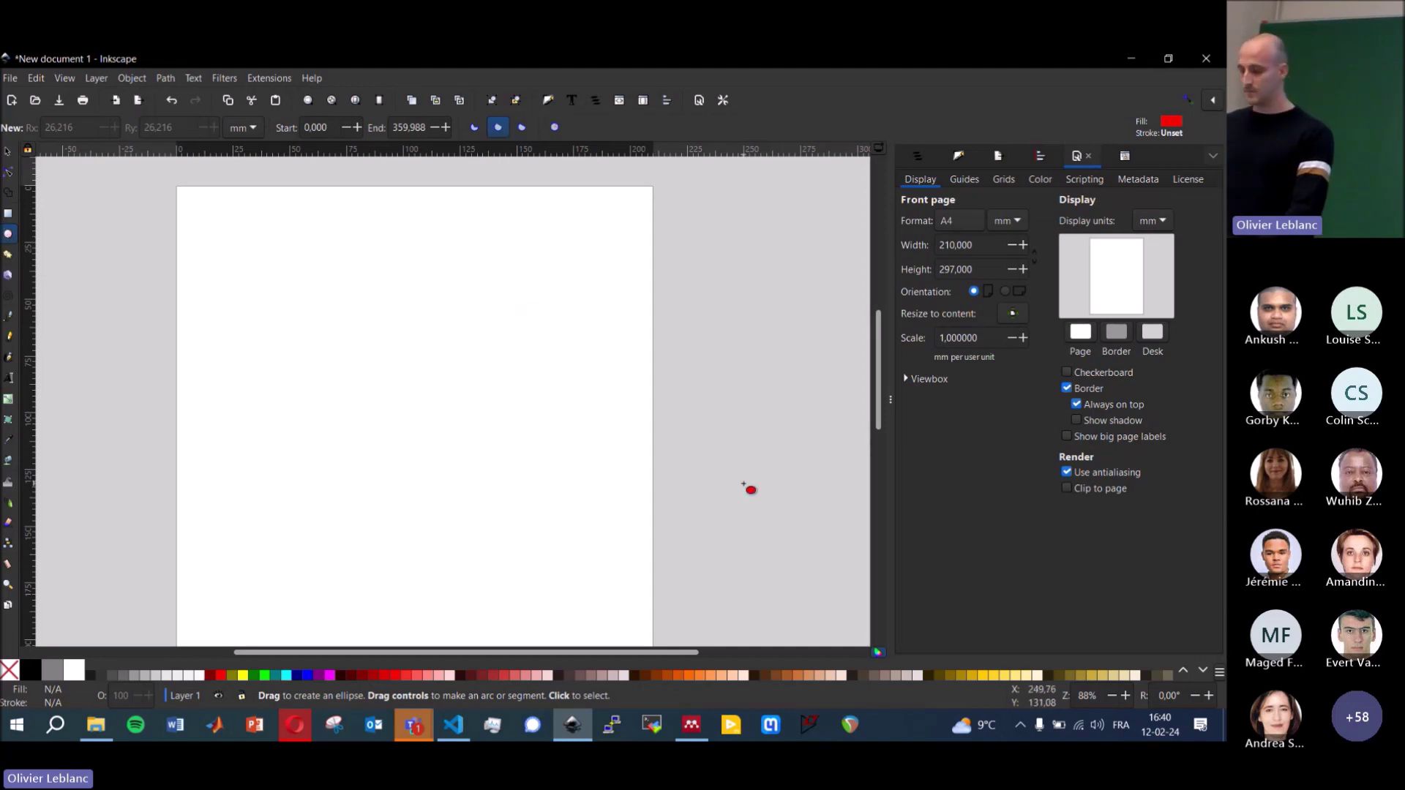
{"action": "scroll", "coordinate": [337, 401], "scroll_direction": "down", "scroll_amount": 3}
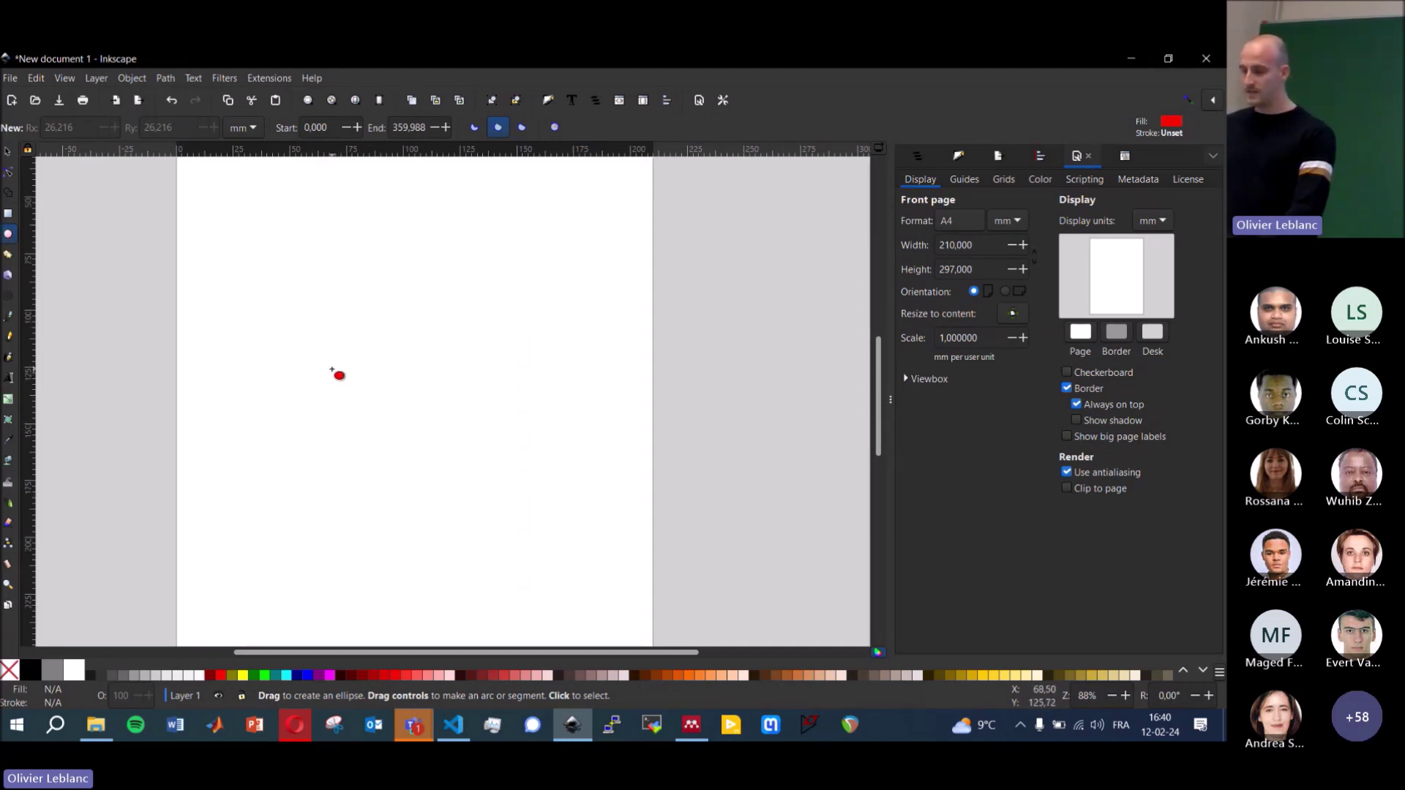
{"action": "left_click_drag", "start_coordinate": [331, 369], "coordinate": [438, 425]}
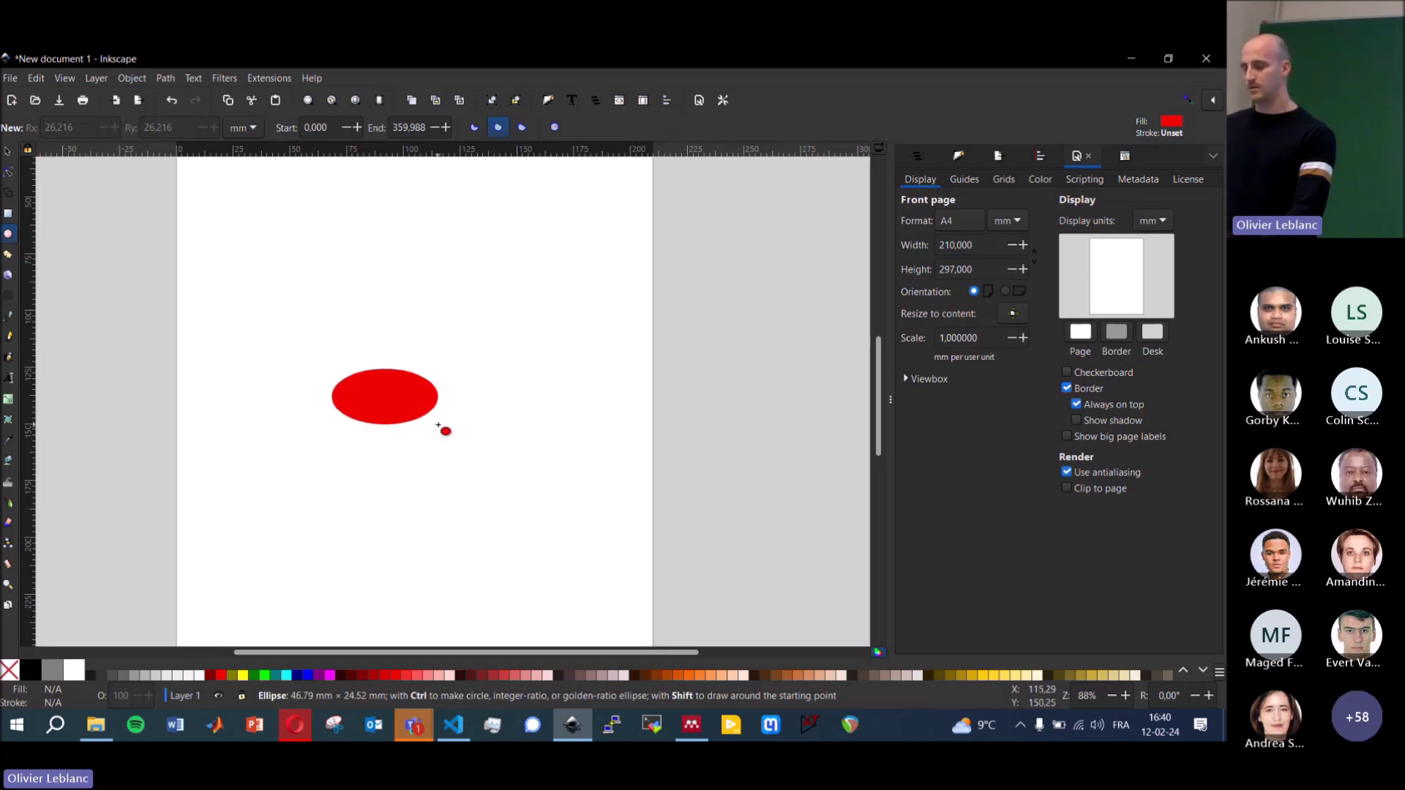
{"action": "left_click_drag", "start_coordinate": [438, 426], "coordinate": [472, 488]}
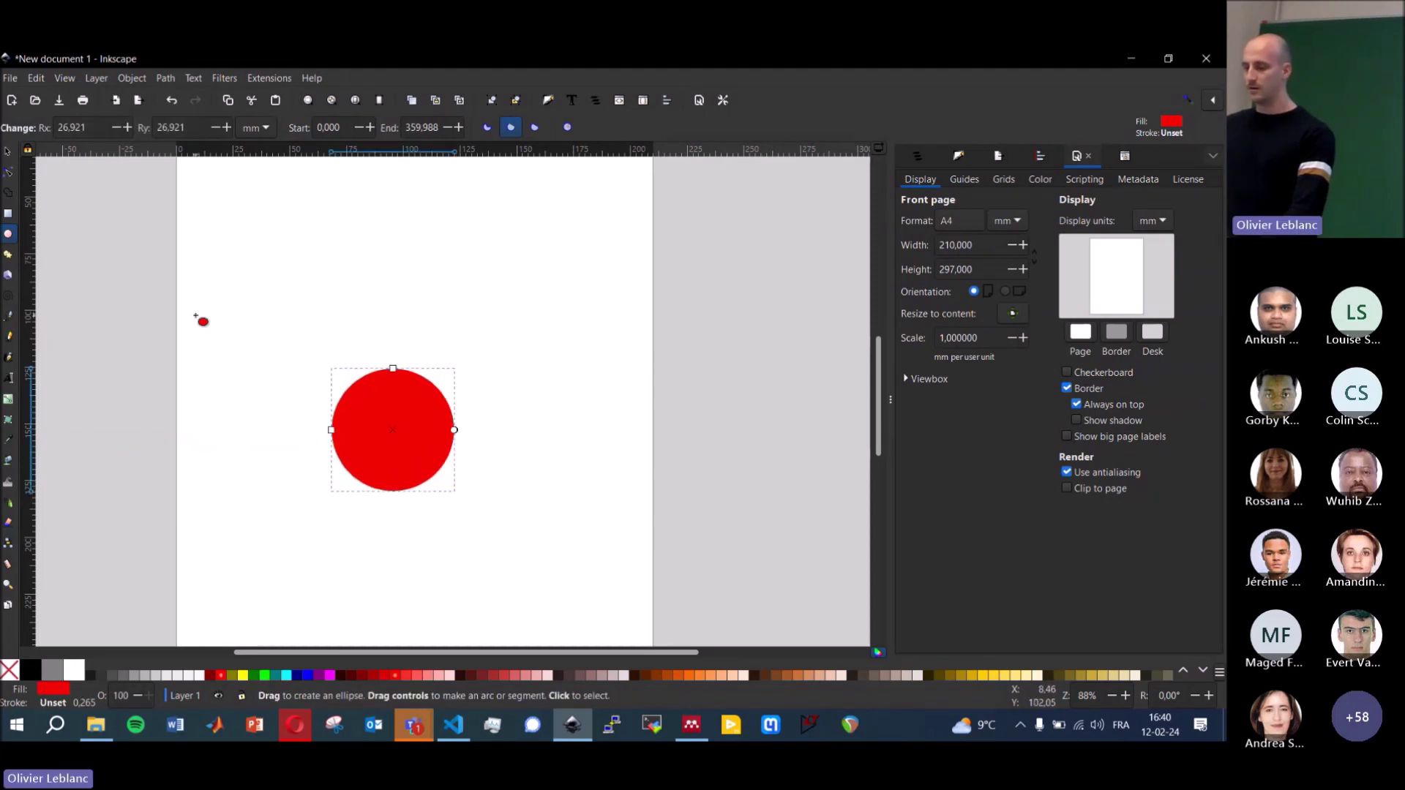
- Give the circle a black stroke and remove its fill
{"action": "left_click", "coordinate": [8, 153]}
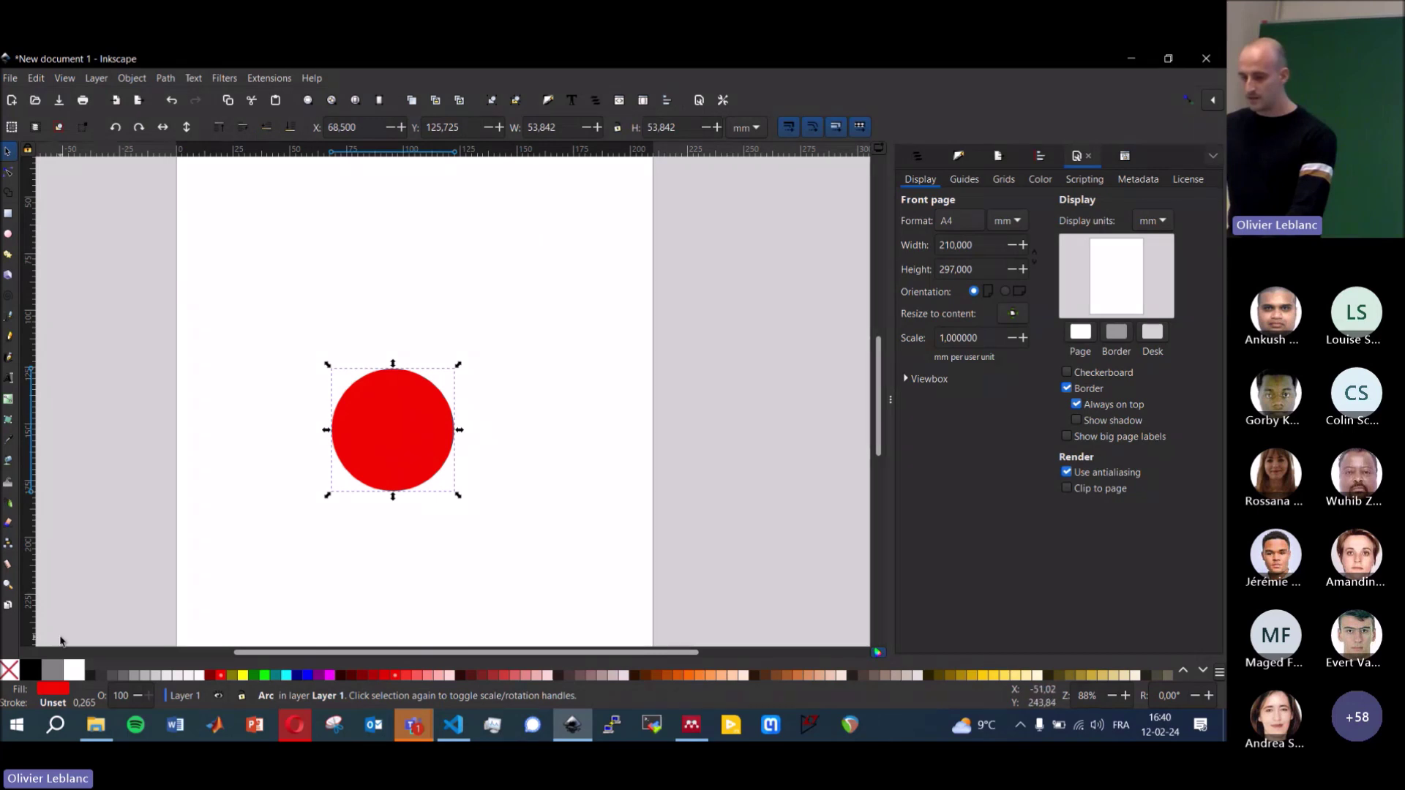
{"action": "left_click", "coordinate": [32, 670], "text": "shift"}
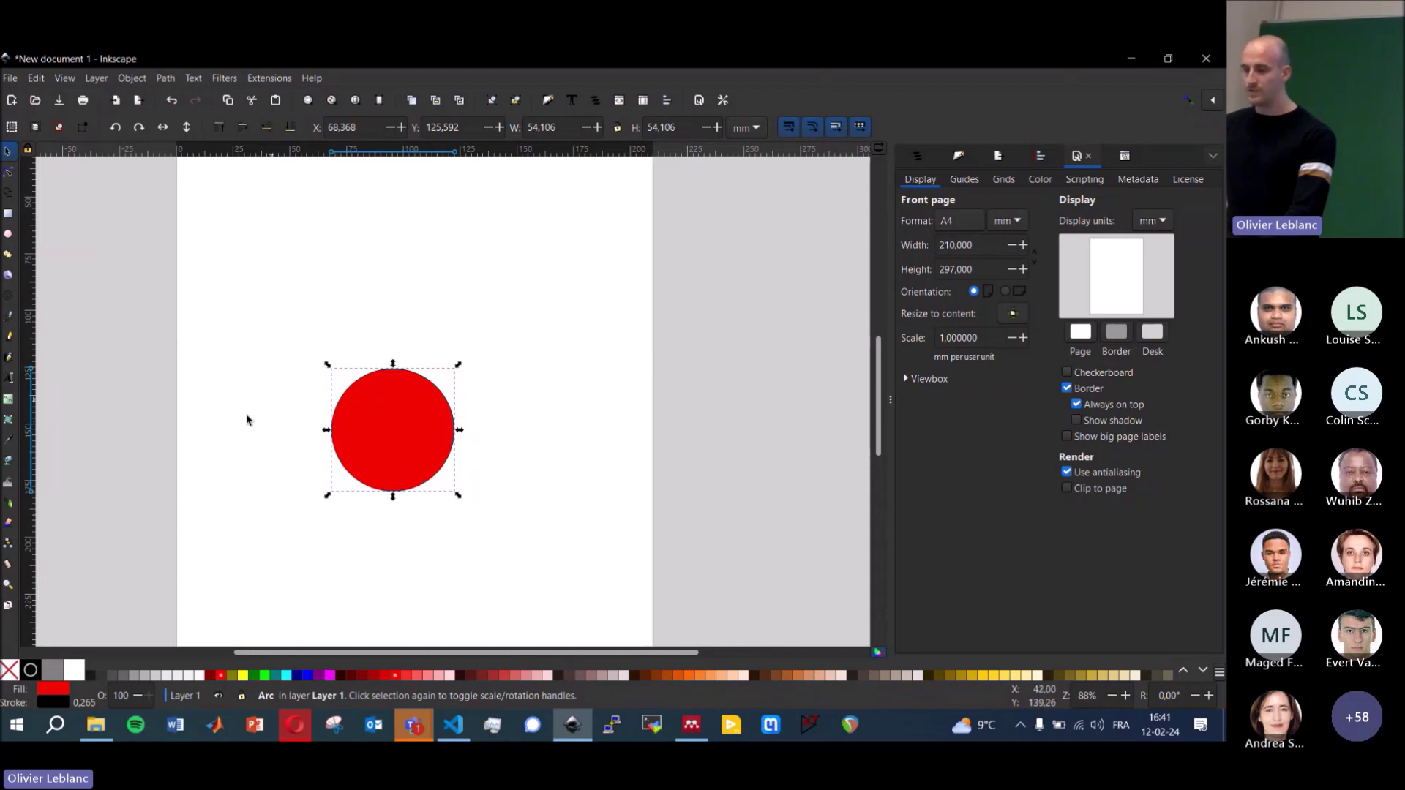
{"action": "left_click", "coordinate": [9, 670]}
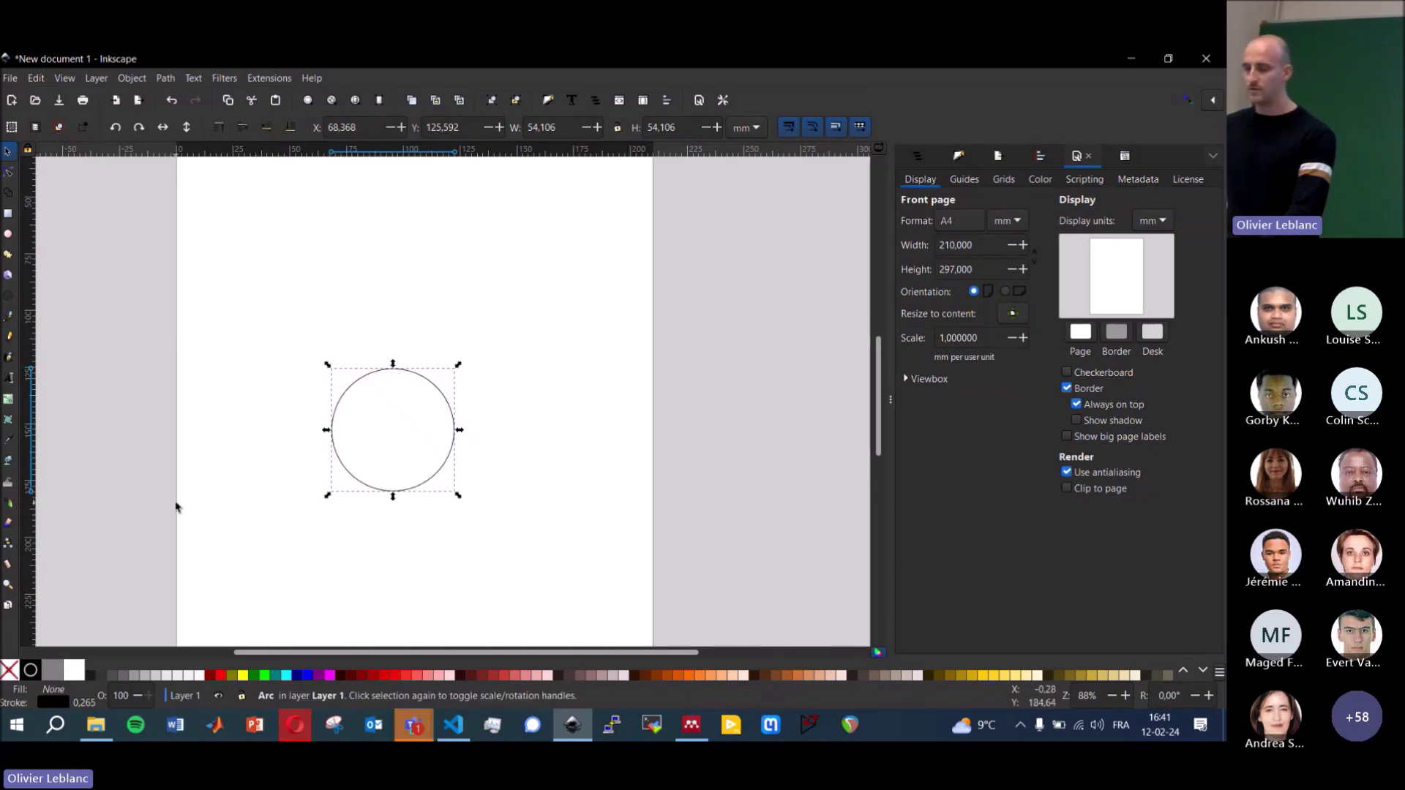
- Draw a neck rectangle about 18 mm wide and 48 mm high overlapping the circle's upper edge, with a black stroke and no fill
{"action": "left_click", "coordinate": [251, 433]}
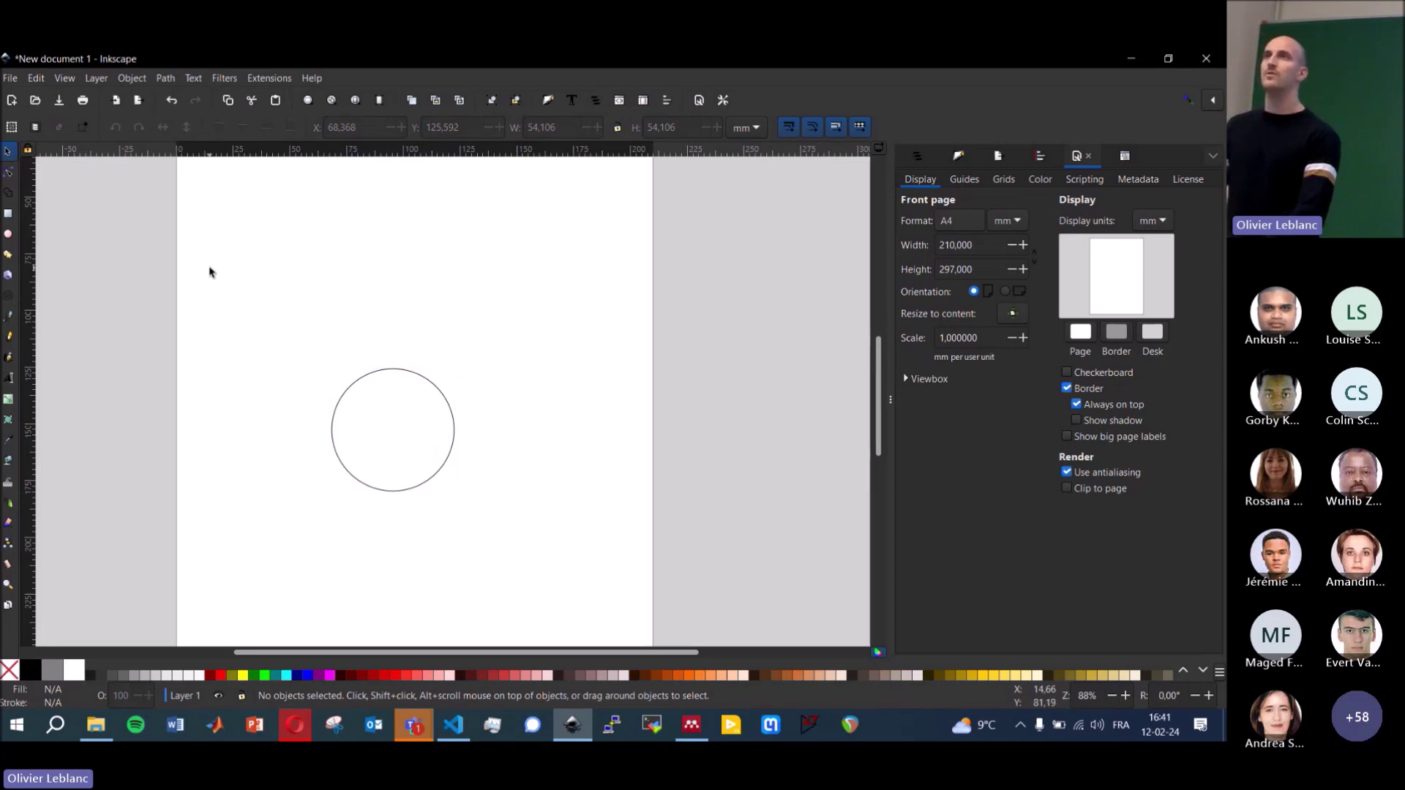
{"action": "left_click", "coordinate": [9, 215]}
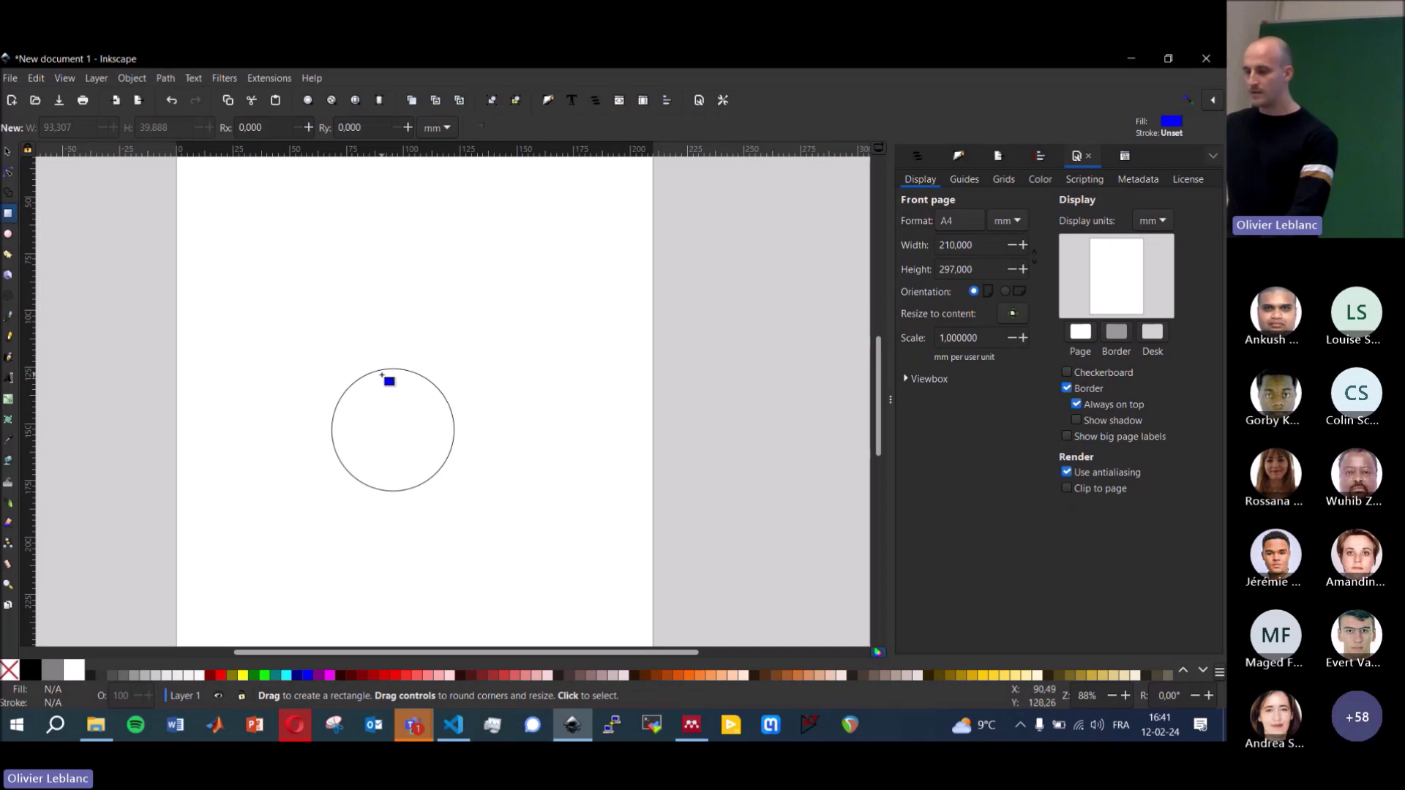
{"action": "mouse_move", "coordinate": [371, 396]}
{"action": "left_mouse_down"}
{"action": "mouse_move", "coordinate": [411, 356]}
{"action": "mouse_move", "coordinate": [414, 289]}
{"action": "left_mouse_up"}
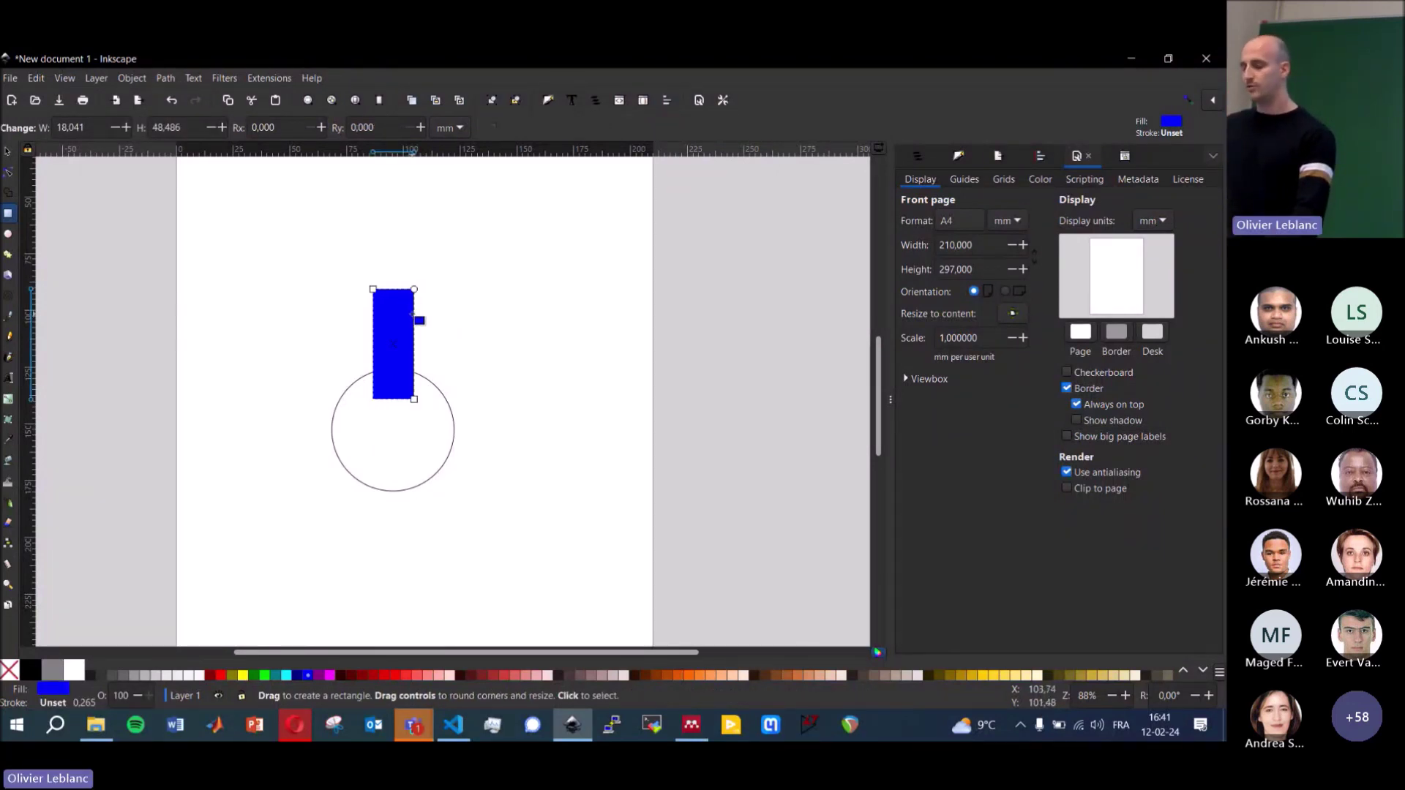
{"action": "left_click", "coordinate": [7, 152]}
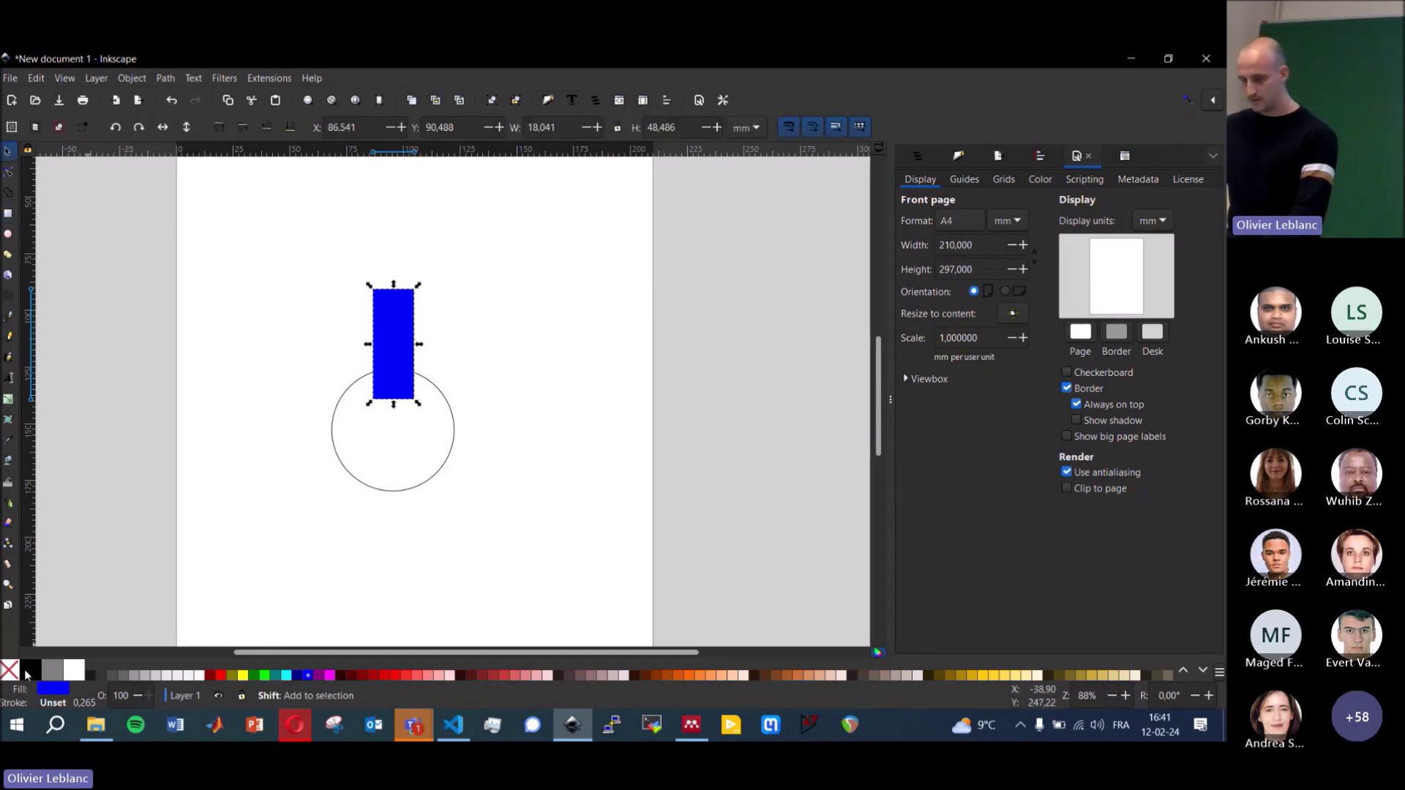
{"action": "left_click", "coordinate": [10, 672]}
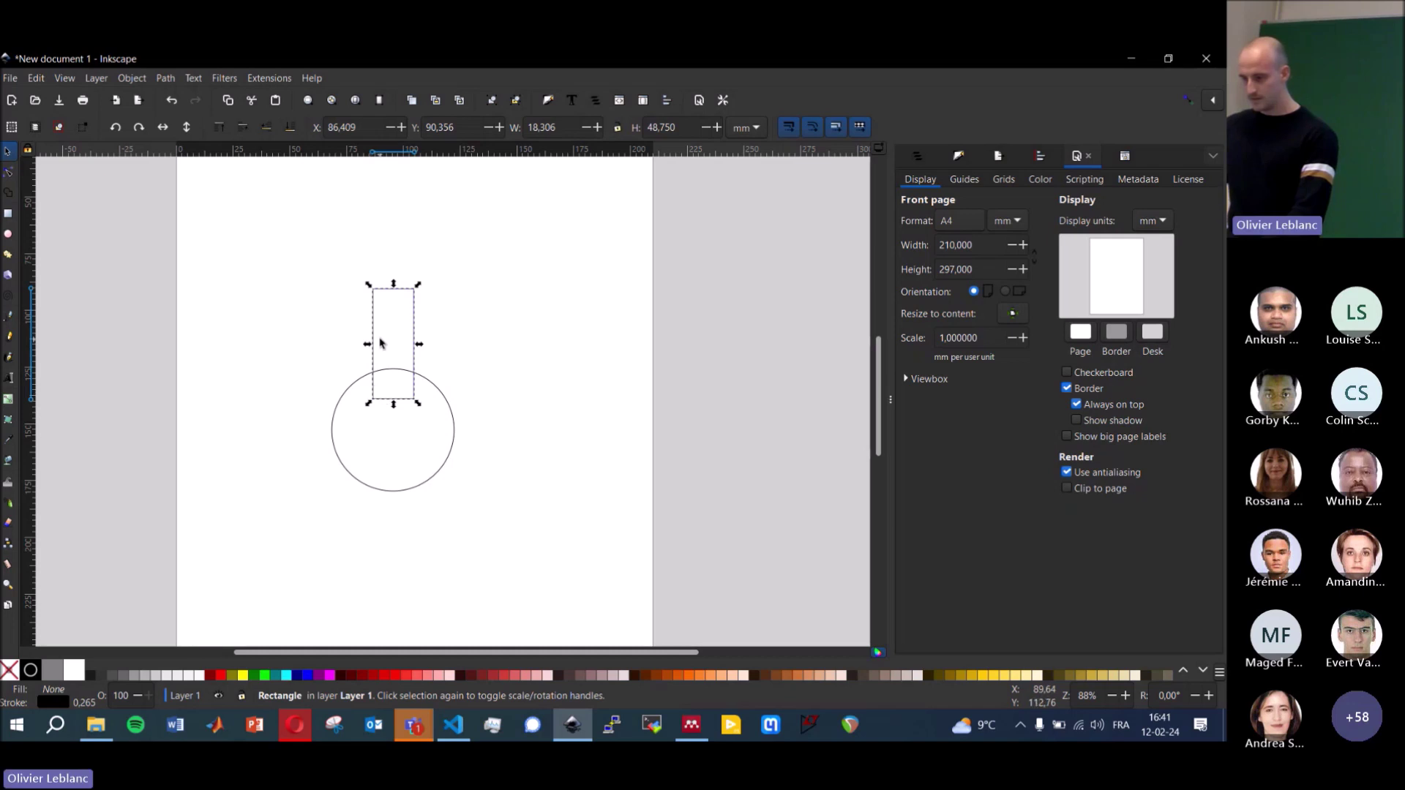
- Turn on snapping and reposition the neck rectangle so it is centred over the circle and overlaps its upper part
{"action": "left_click_drag", "start_coordinate": [376, 331], "coordinate": [352, 349]}
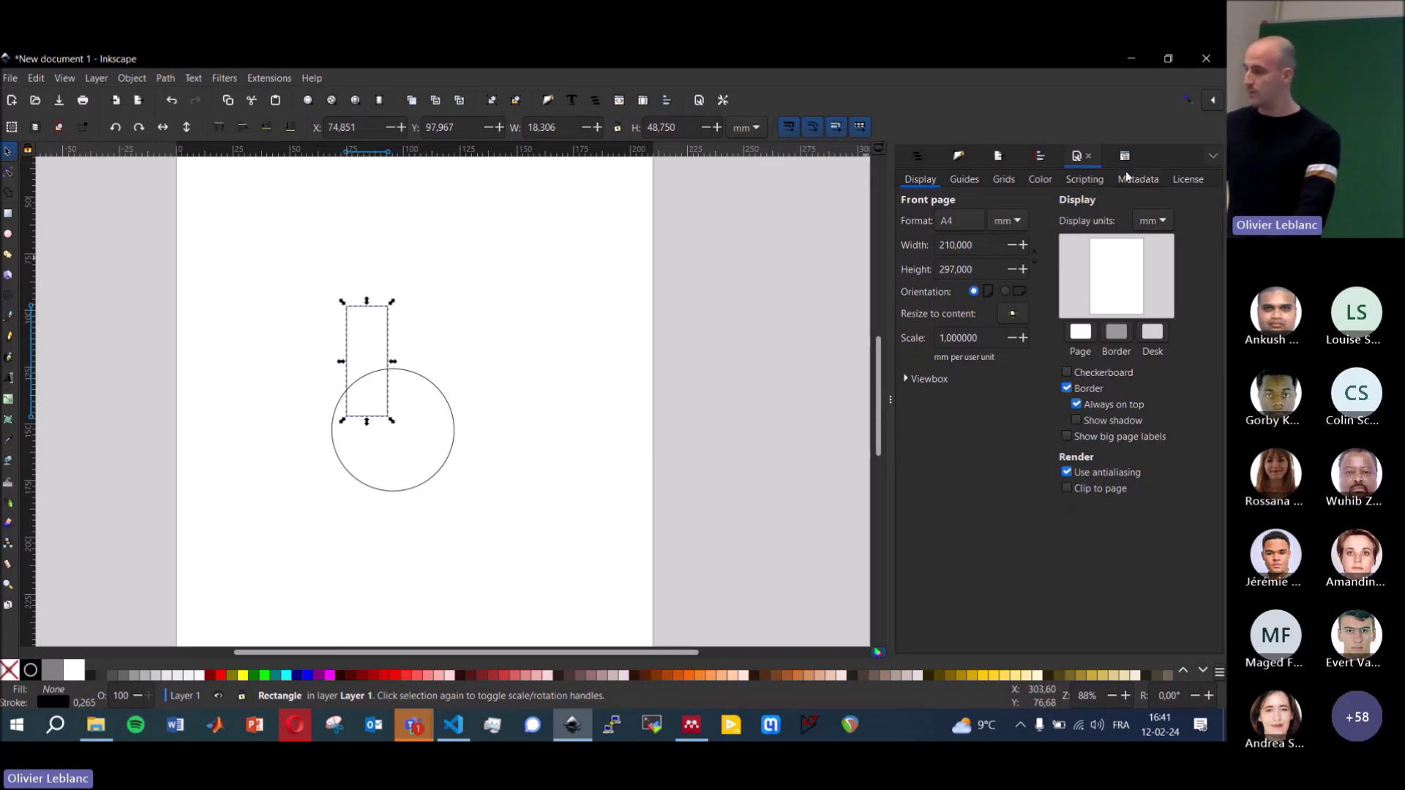
{"action": "left_click", "coordinate": [1187, 102]}
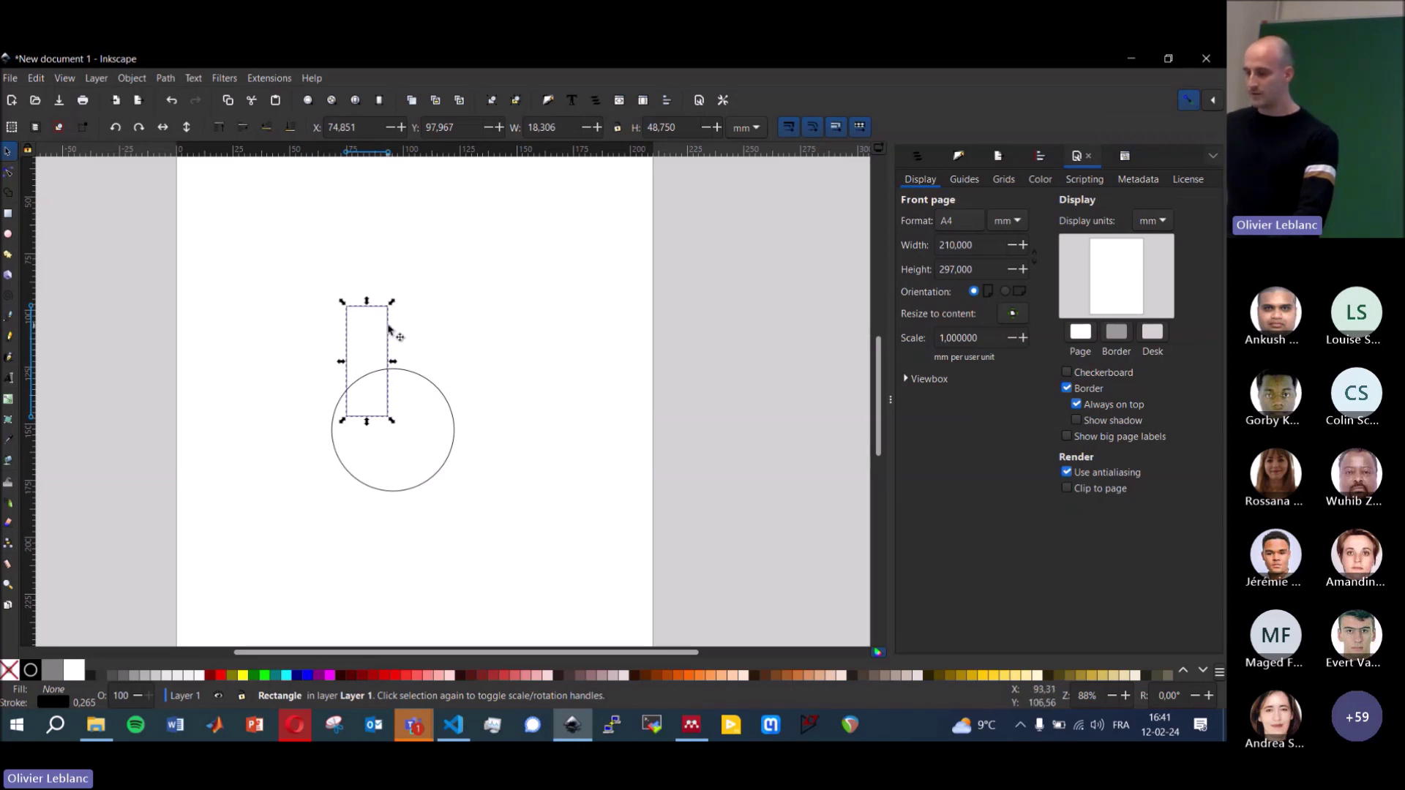
{"action": "left_click_drag", "start_coordinate": [389, 328], "coordinate": [414, 330]}
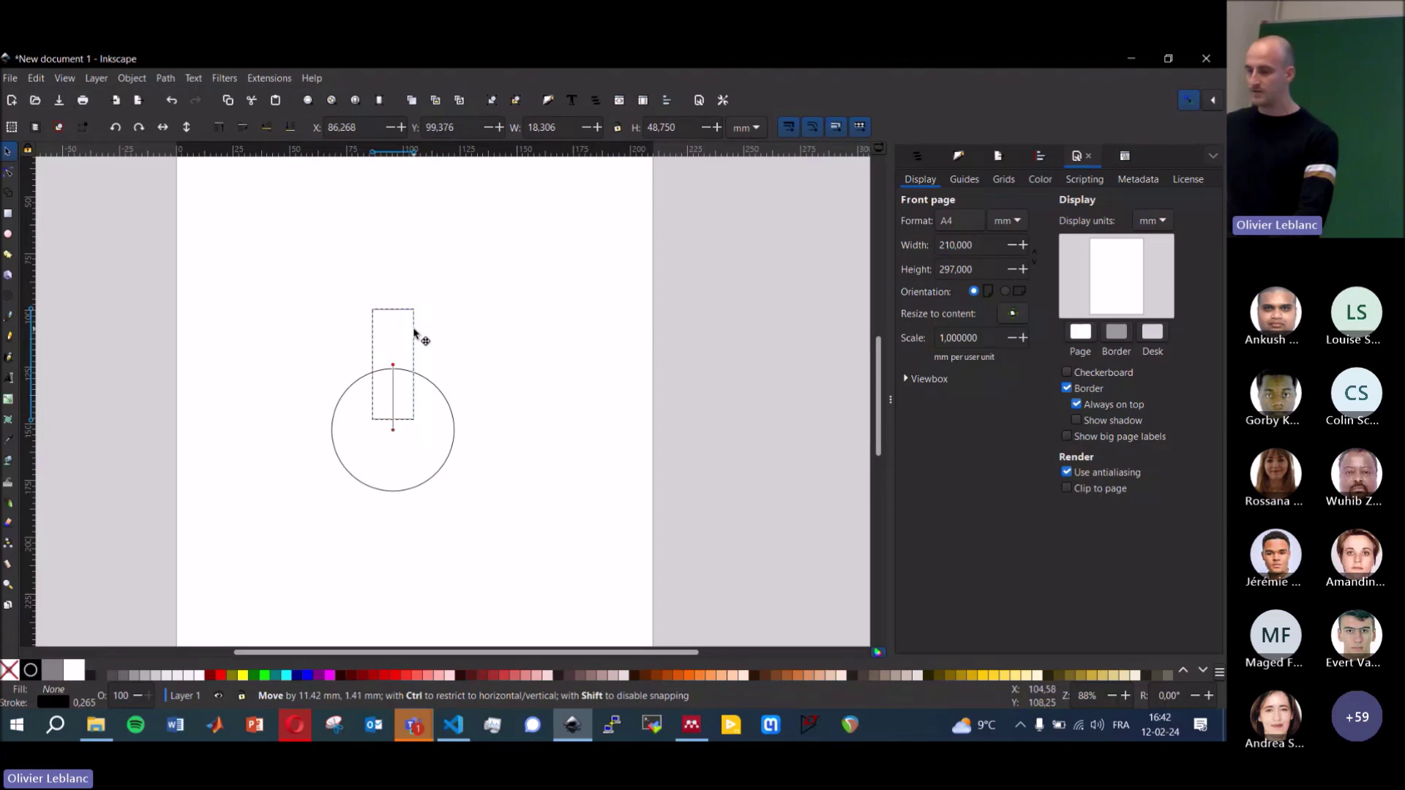
{"action": "left_click_drag", "start_coordinate": [414, 331], "coordinate": [414, 346]}
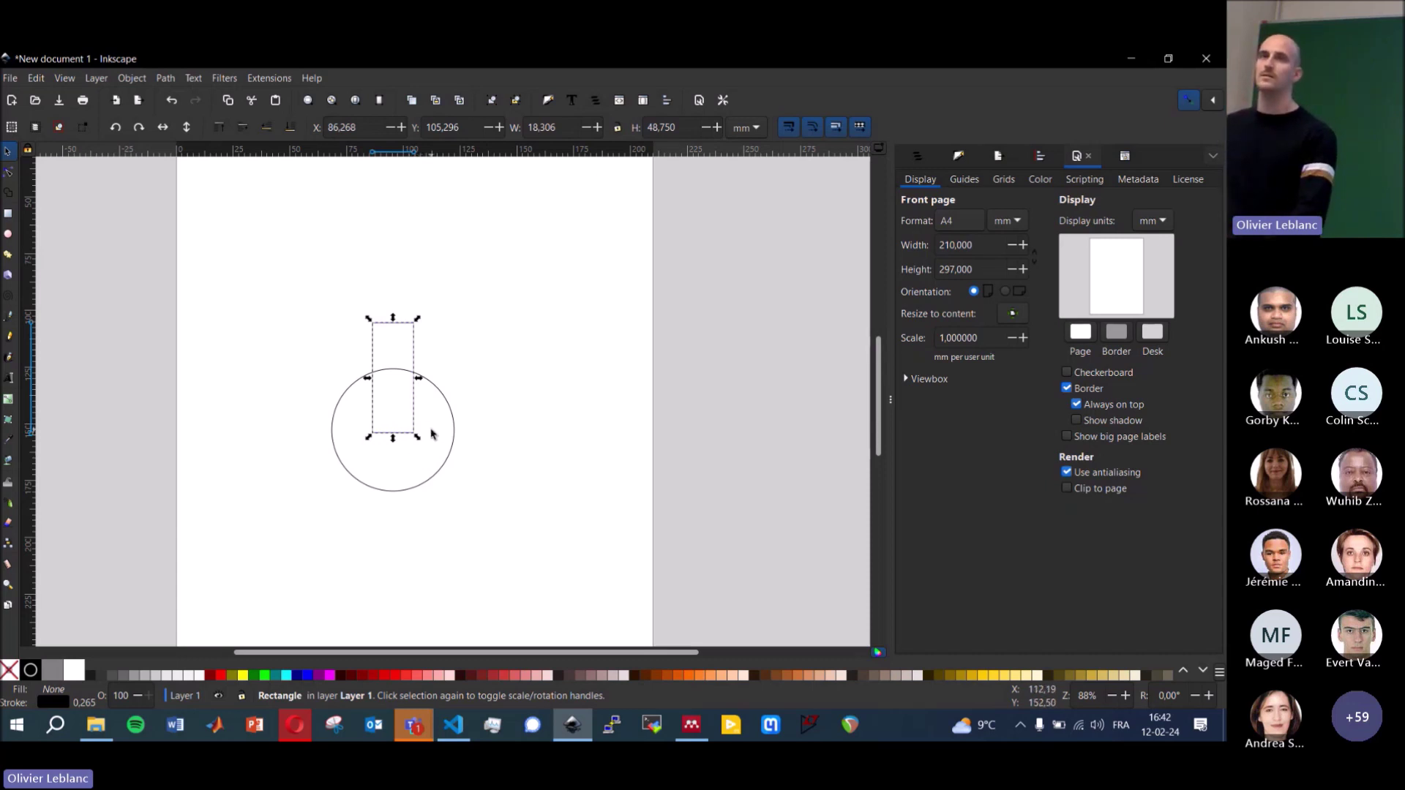
{"action": "left_click", "coordinate": [407, 356]}
{"action": "left_click_drag", "start_coordinate": [395, 322], "coordinate": [396, 298]}
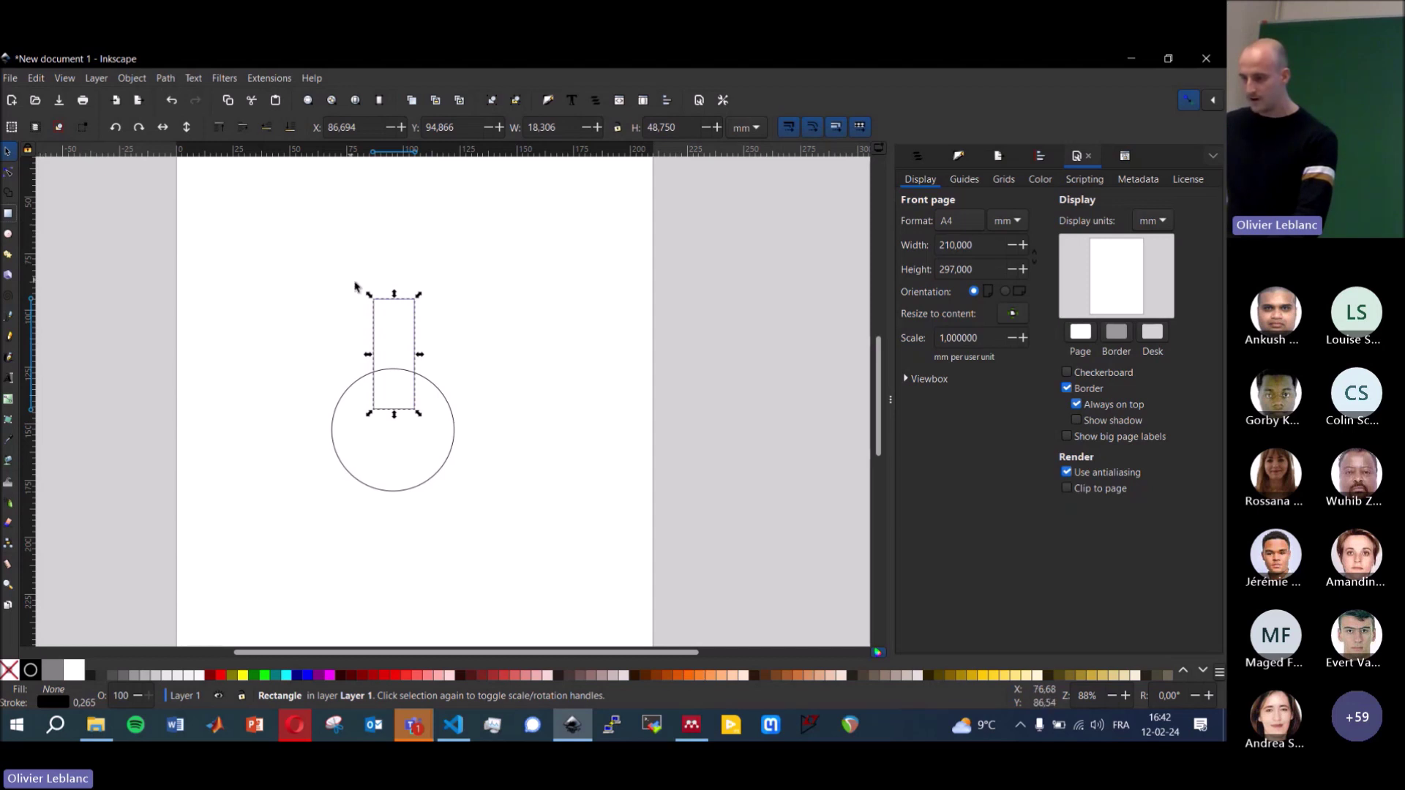
- Draw a rim rectangle about 38 by 11 mm across the neck's upper end, with a black stroke and no fill
{"action": "left_click_drag", "start_coordinate": [354, 296], "coordinate": [435, 320]}
{"action": "left_click", "coordinate": [8, 214]}
{"action": "left_click_drag", "start_coordinate": [352, 299], "coordinate": [438, 324]}
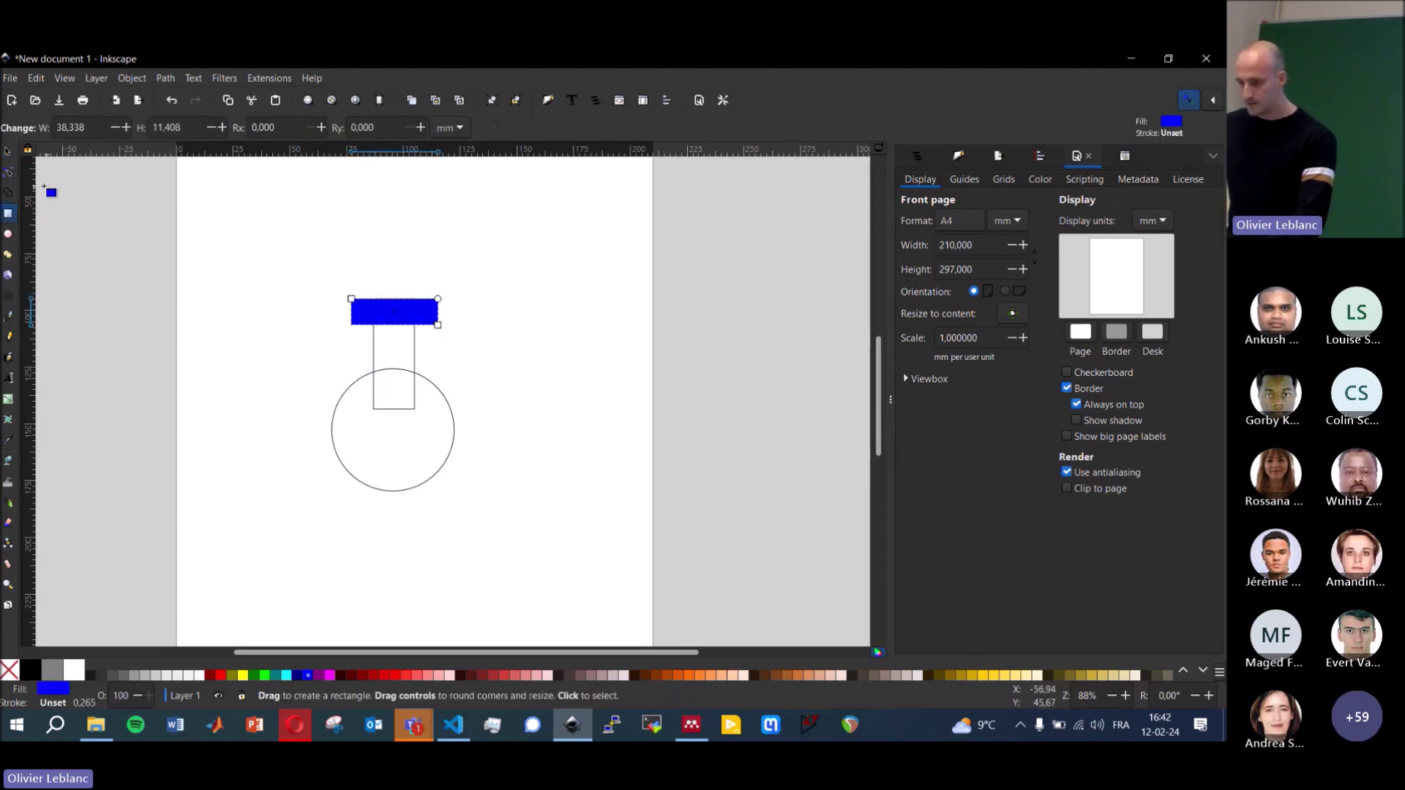
{"action": "left_click", "coordinate": [8, 151]}
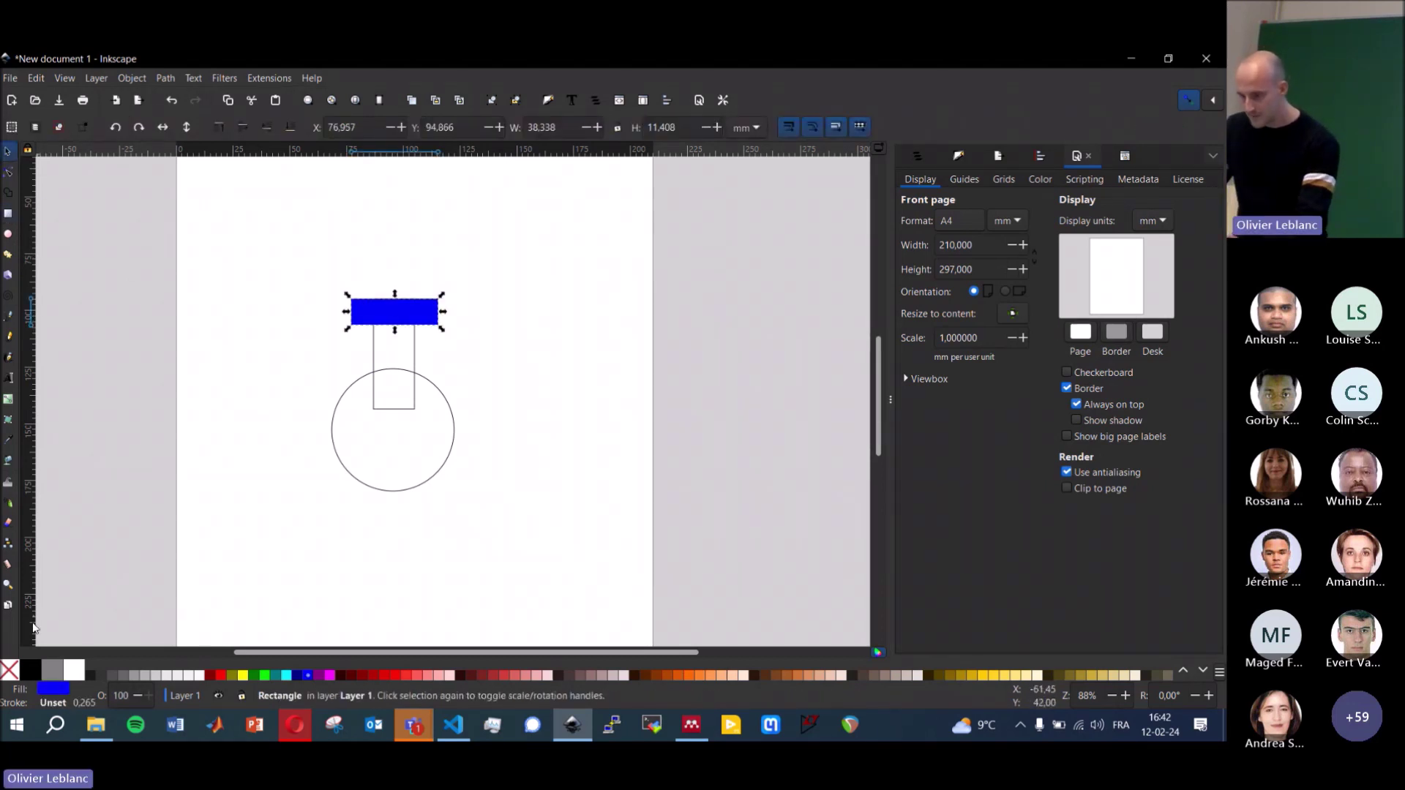
{"action": "left_click", "coordinate": [33, 677], "text": "shift"}
{"action": "left_click", "coordinate": [10, 669]}
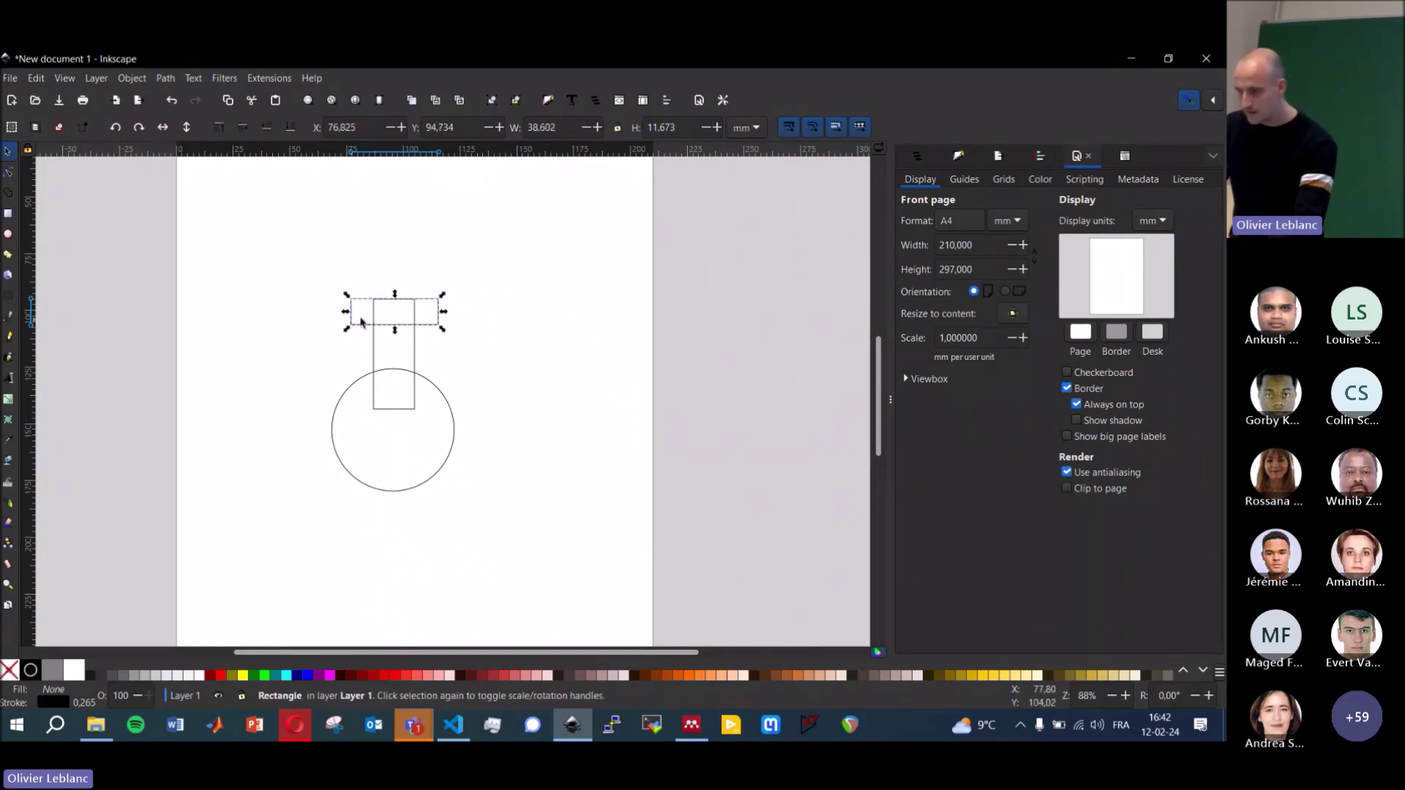
- Fully round the rim rectangle's corners into a pill shape and centre it on the neck
{"action": "scroll", "coordinate": [404, 310], "scroll_direction": "up", "scroll_amount": 1}
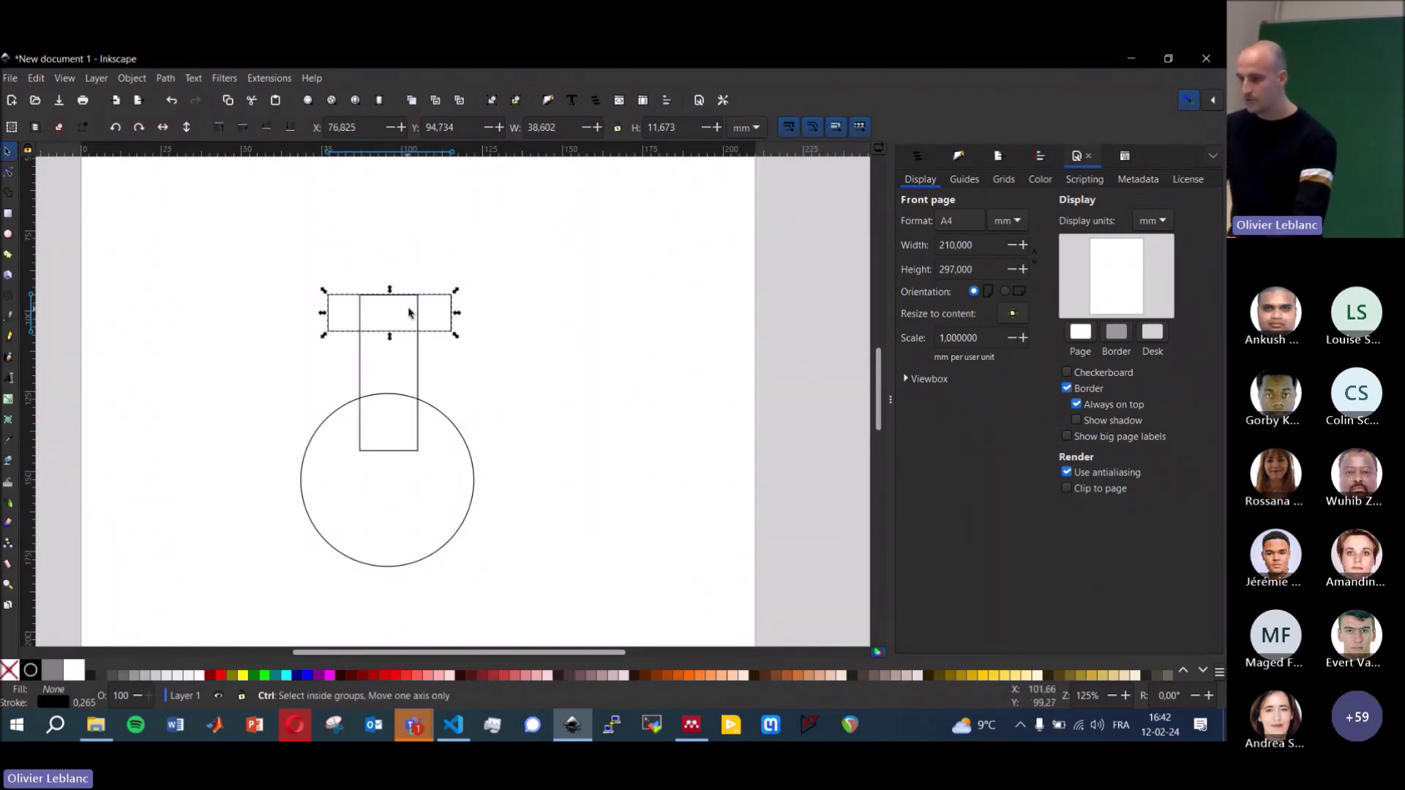
{"action": "key", "text": "n"}
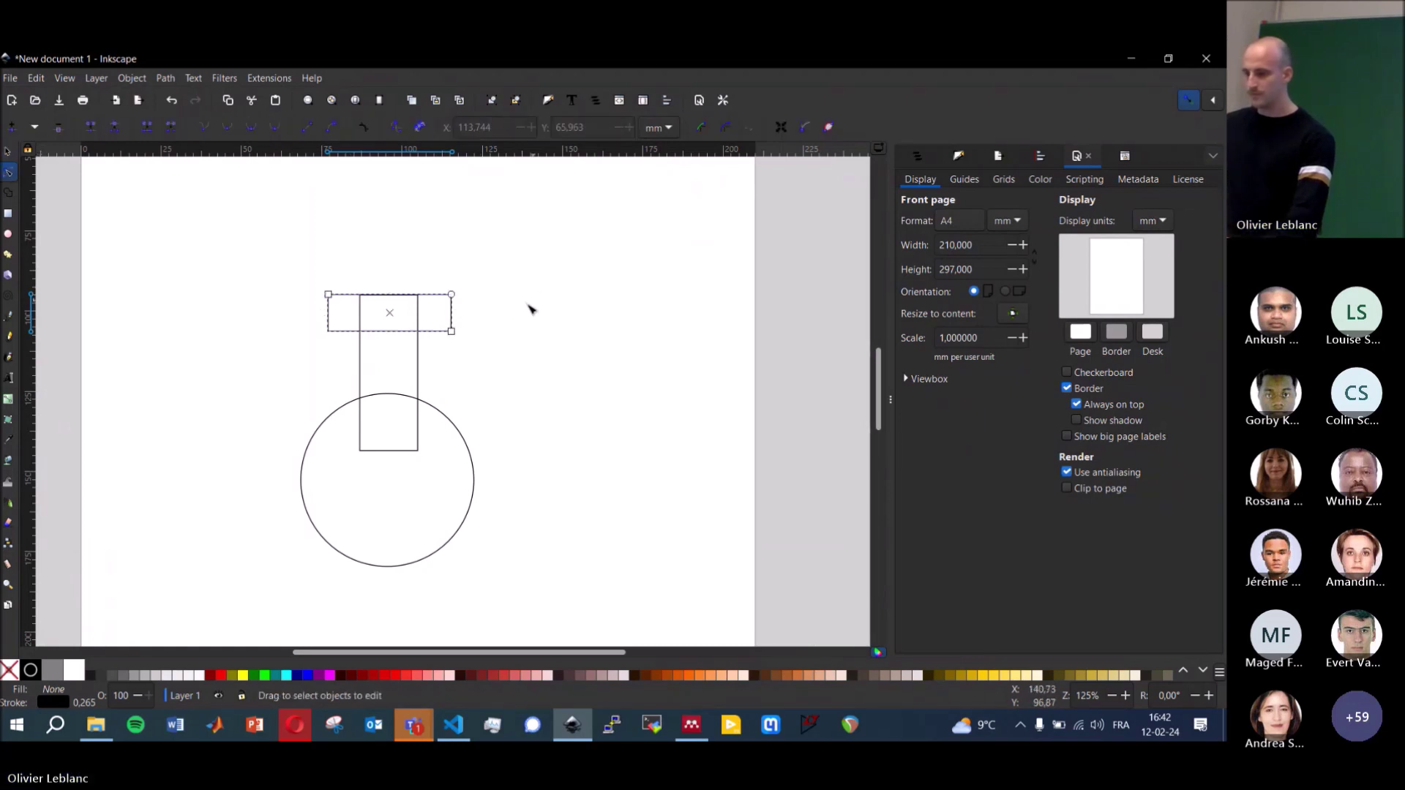
{"action": "left_click_drag", "start_coordinate": [452, 296], "coordinate": [454, 313]}
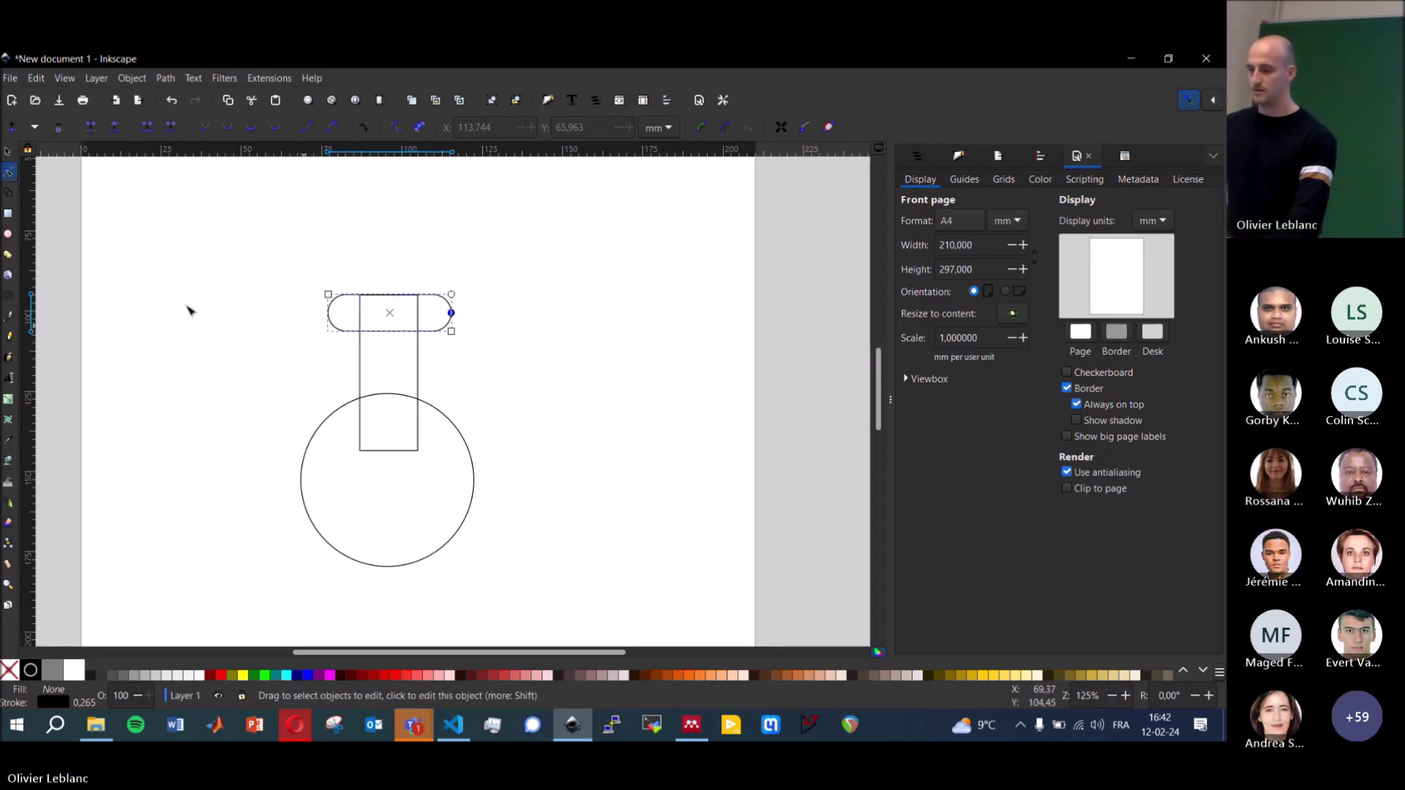
{"action": "key", "text": "s"}
{"action": "key", "text": "Escape"}
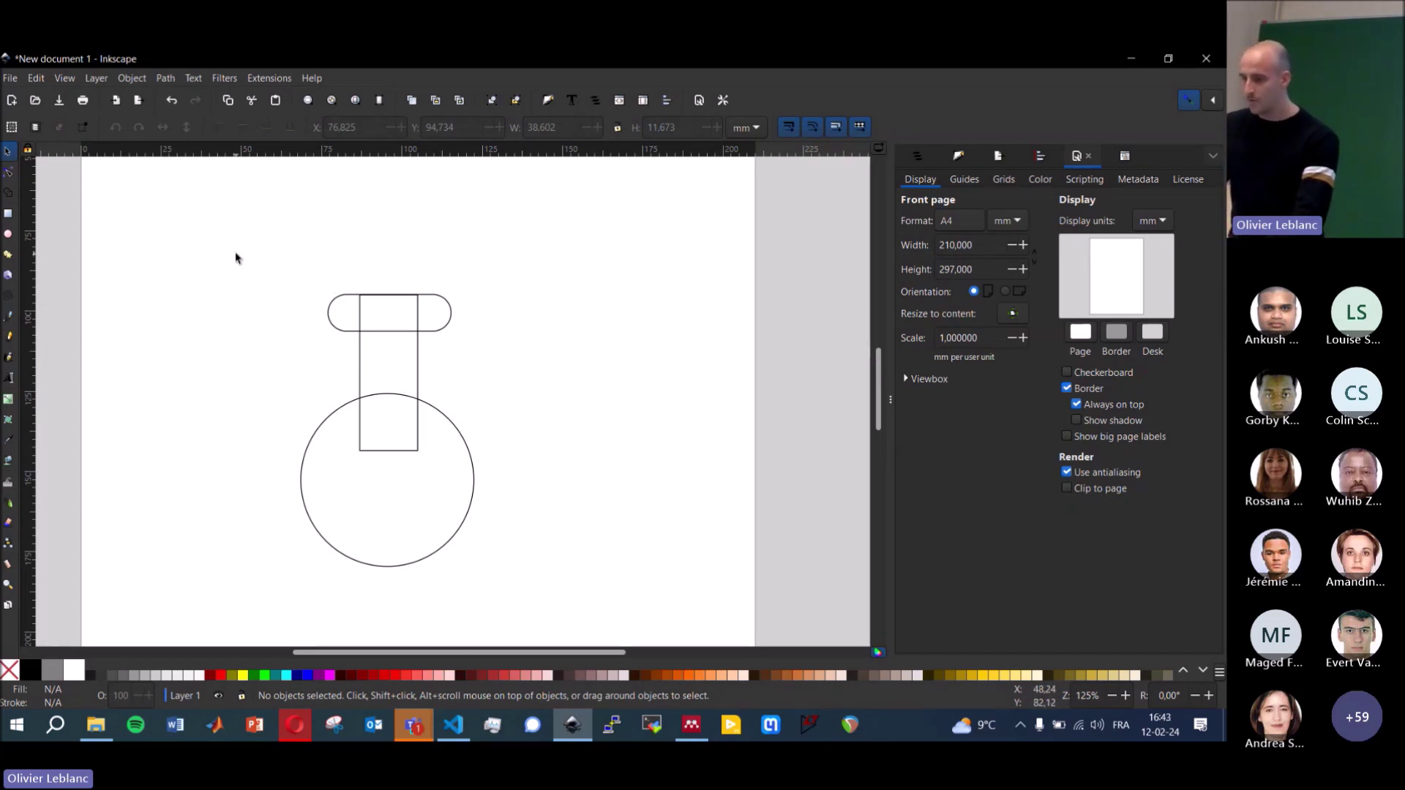
{"action": "left_click_drag", "start_coordinate": [348, 337], "coordinate": [342, 334]}
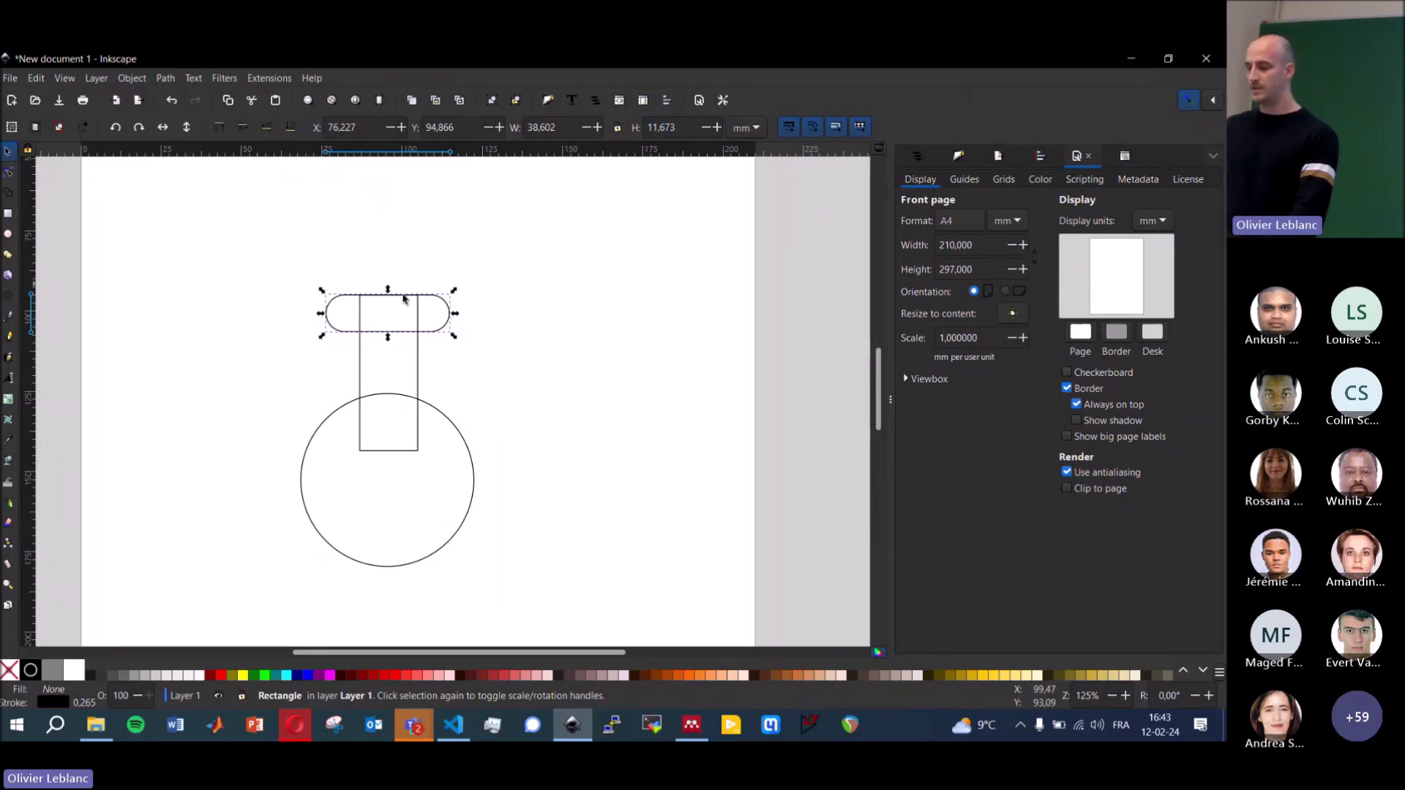
- Merge the circle, neck and rim into a single bottle outline with a Union
{"action": "left_click_drag", "start_coordinate": [213, 251], "coordinate": [583, 604]}
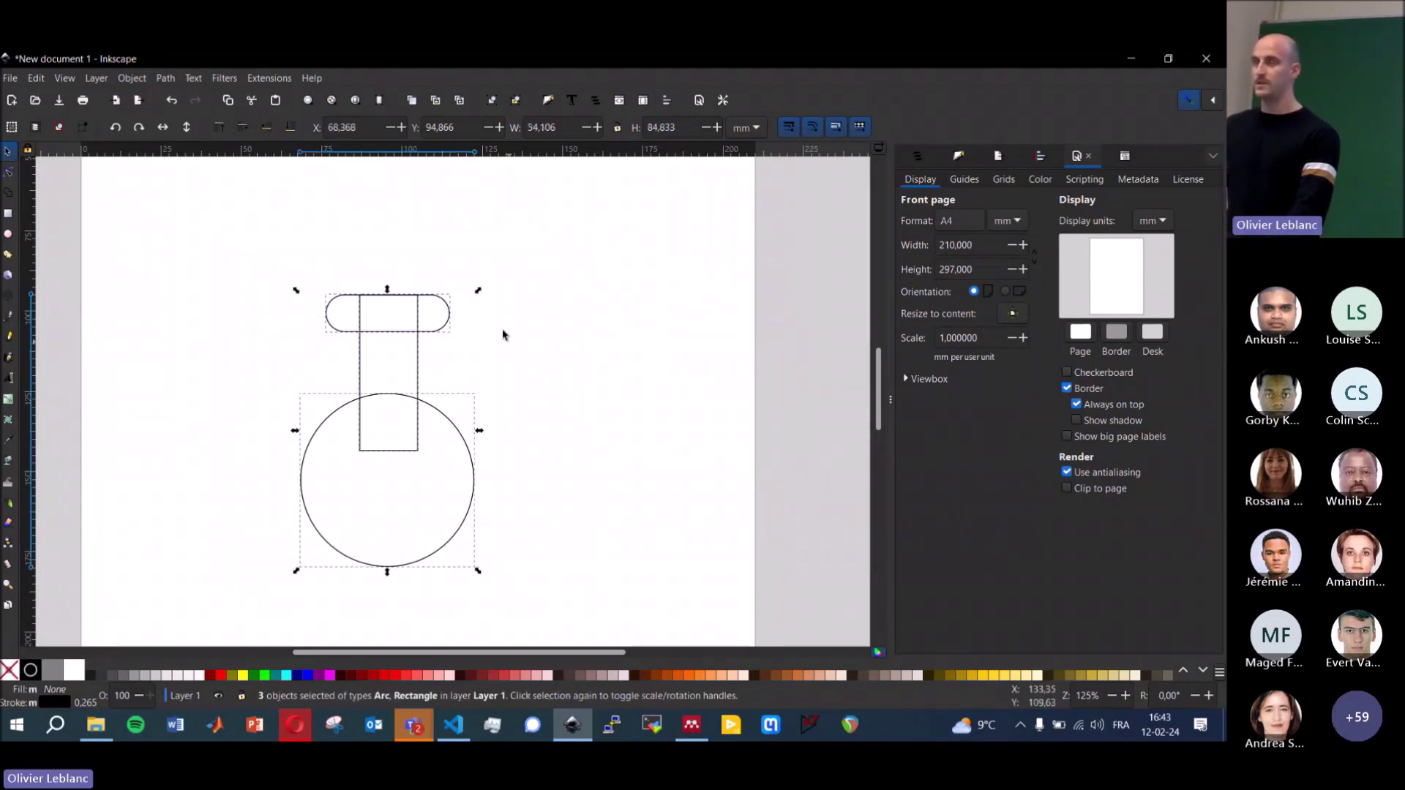
{"action": "left_click", "coordinate": [165, 79]}
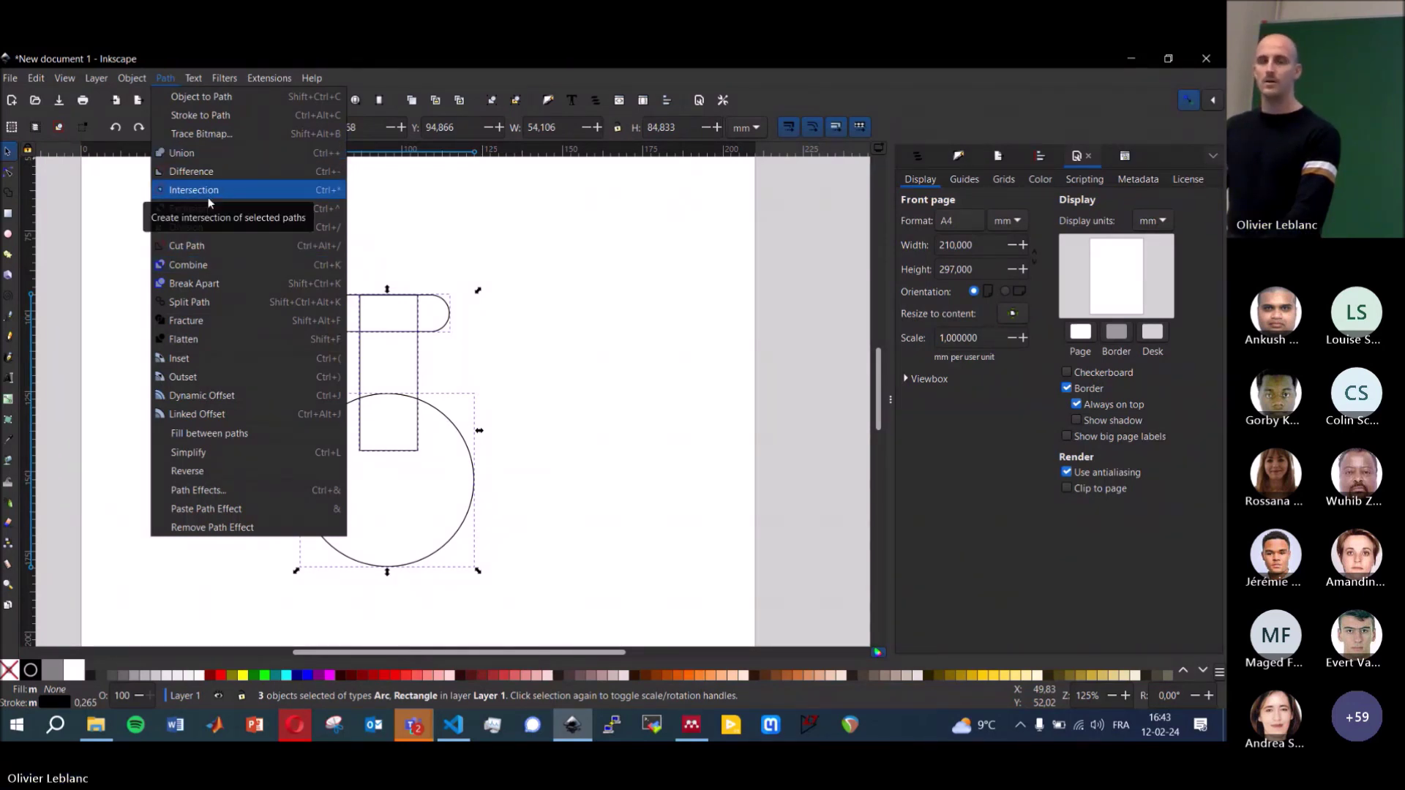
{"action": "left_click", "coordinate": [222, 150]}
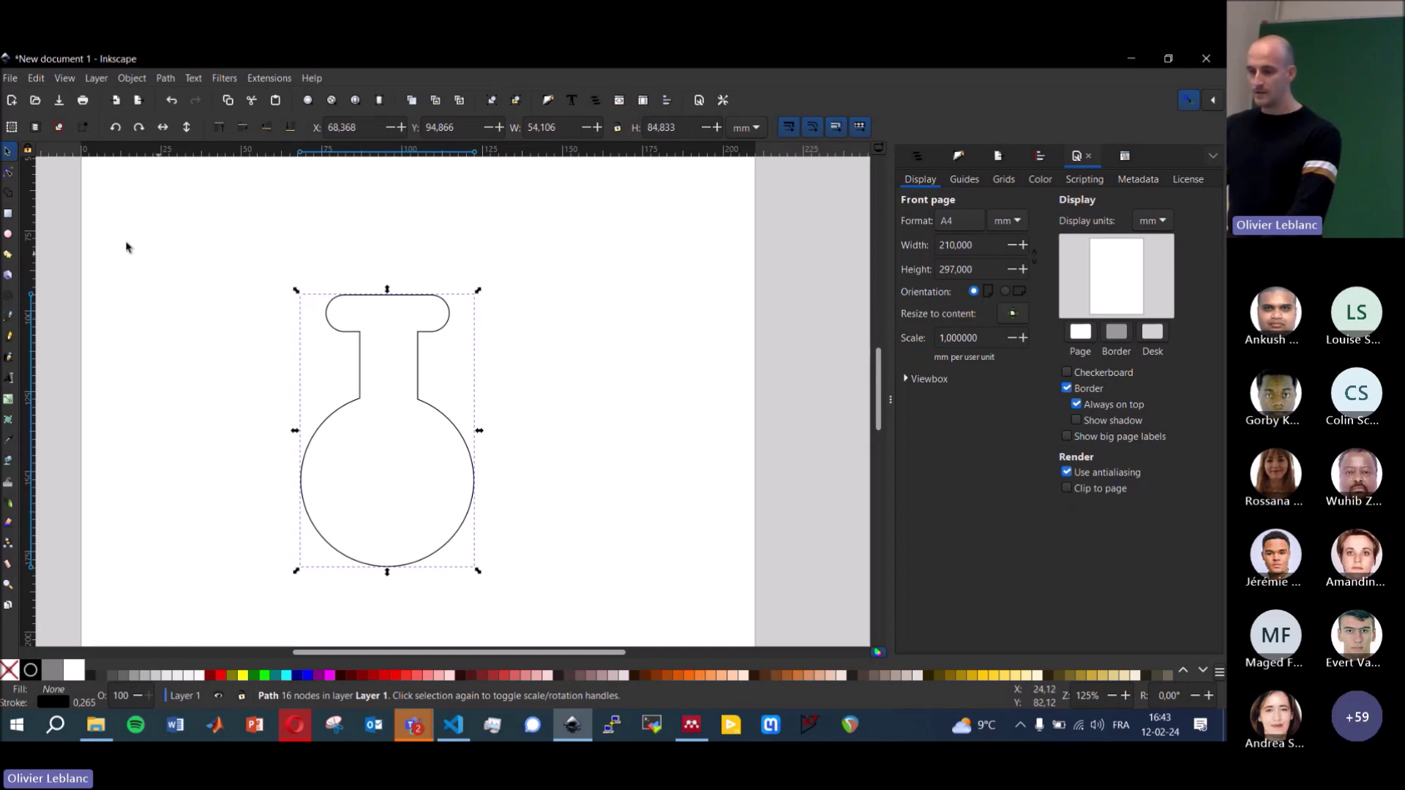
- Pull the node at the rim's right end outwards and undo the move
{"action": "left_click", "coordinate": [6, 173]}
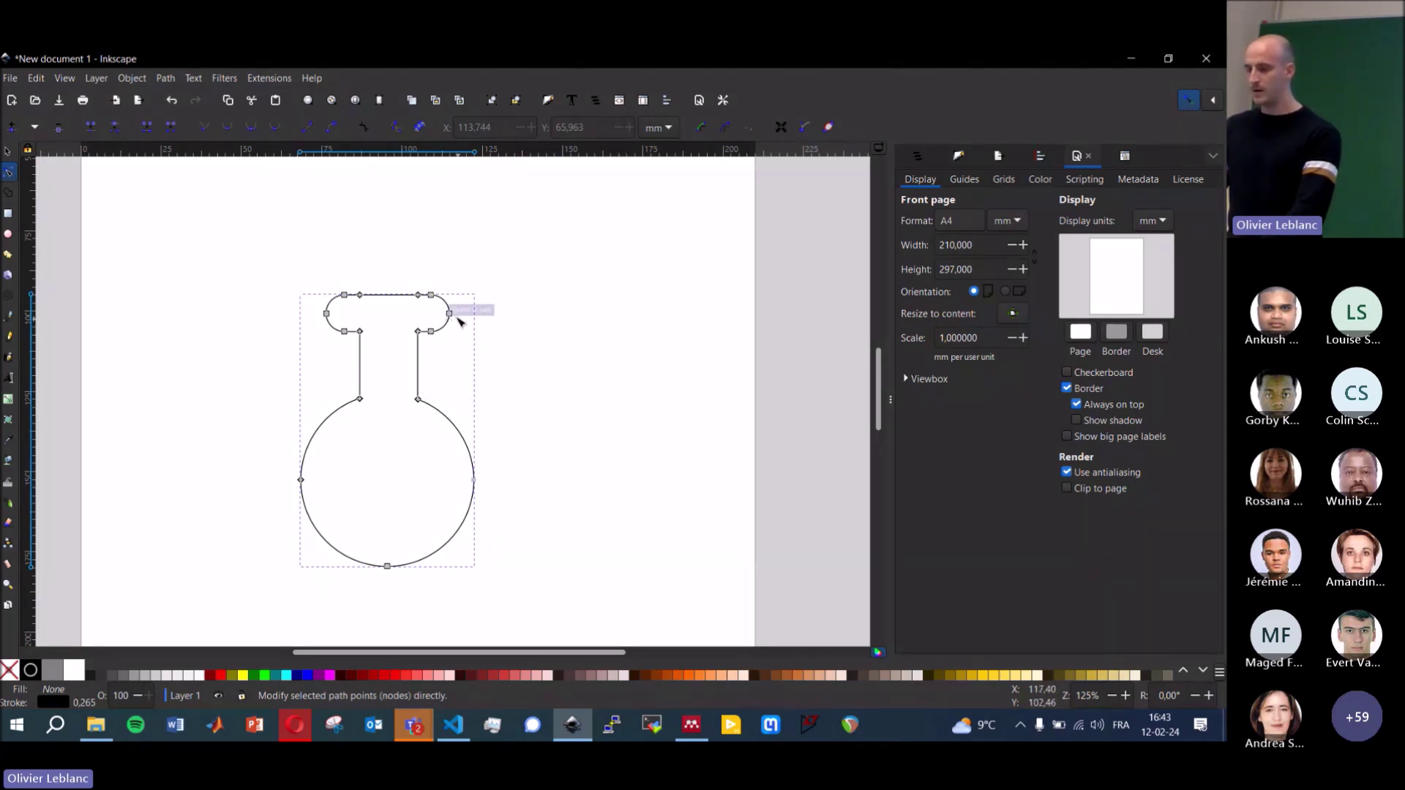
{"action": "left_click_drag", "start_coordinate": [451, 315], "coordinate": [542, 337]}
{"action": "key", "text": "ctrl+z"}
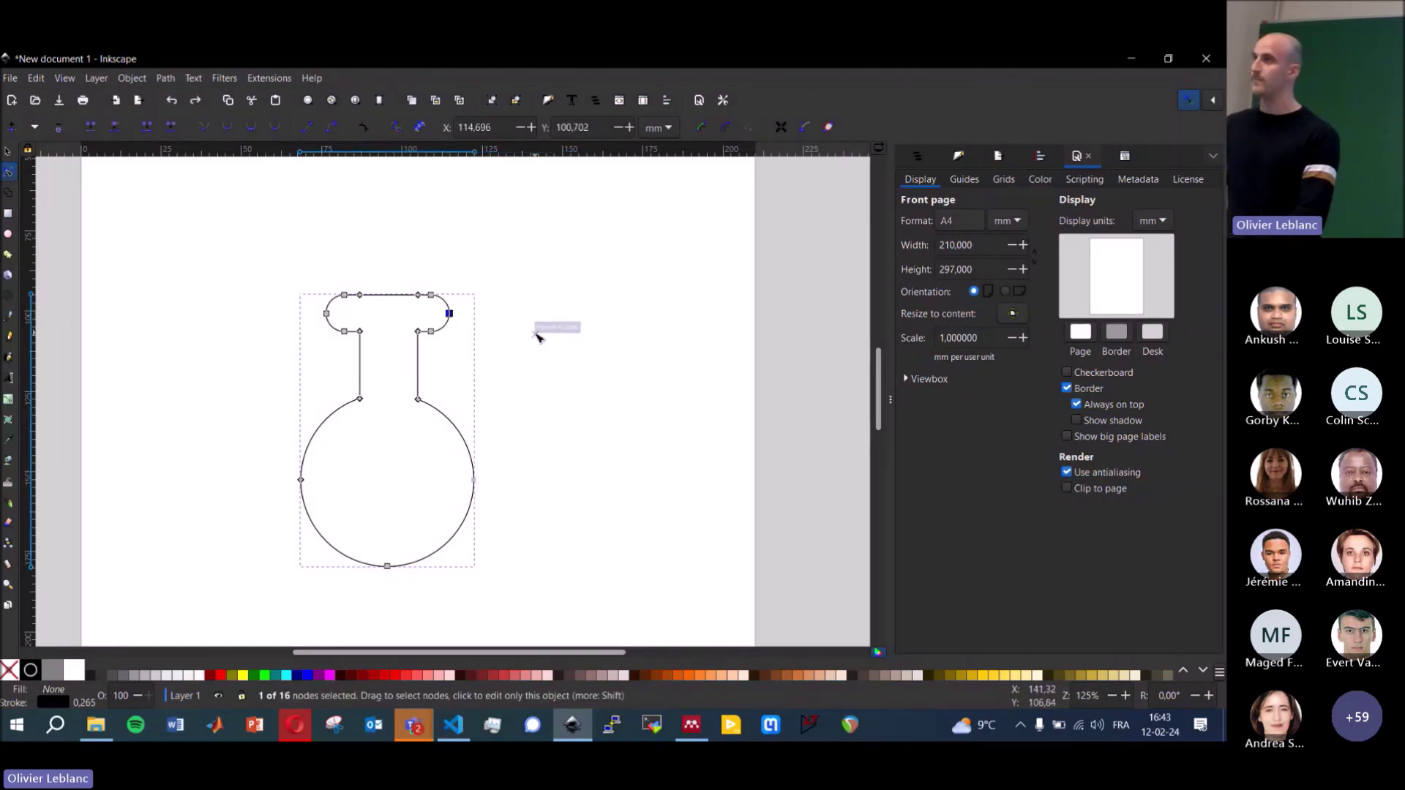
- Fill the bottle with cyan and set the fill's alpha to 41
{"action": "left_click", "coordinate": [6, 153]}
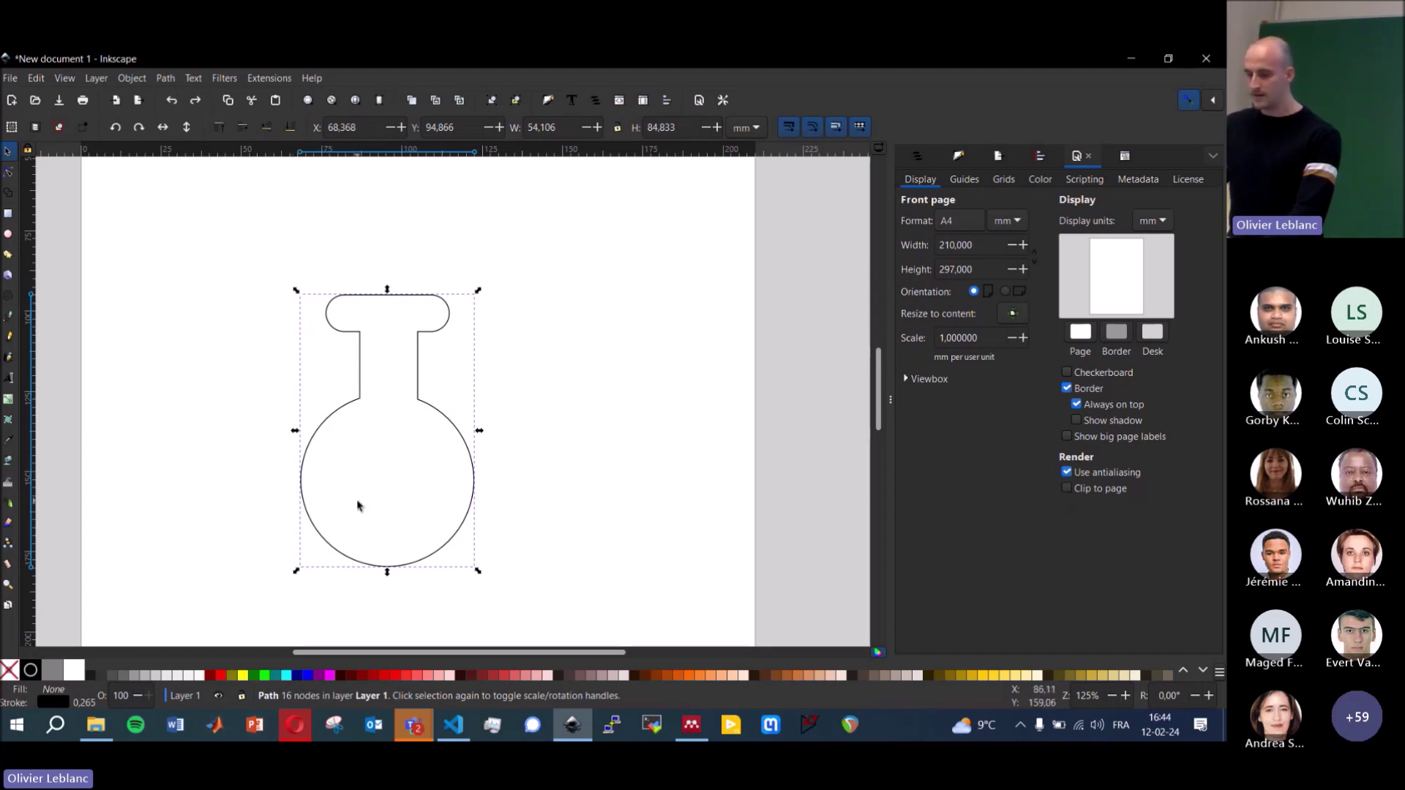
{"action": "left_click", "coordinate": [286, 675]}
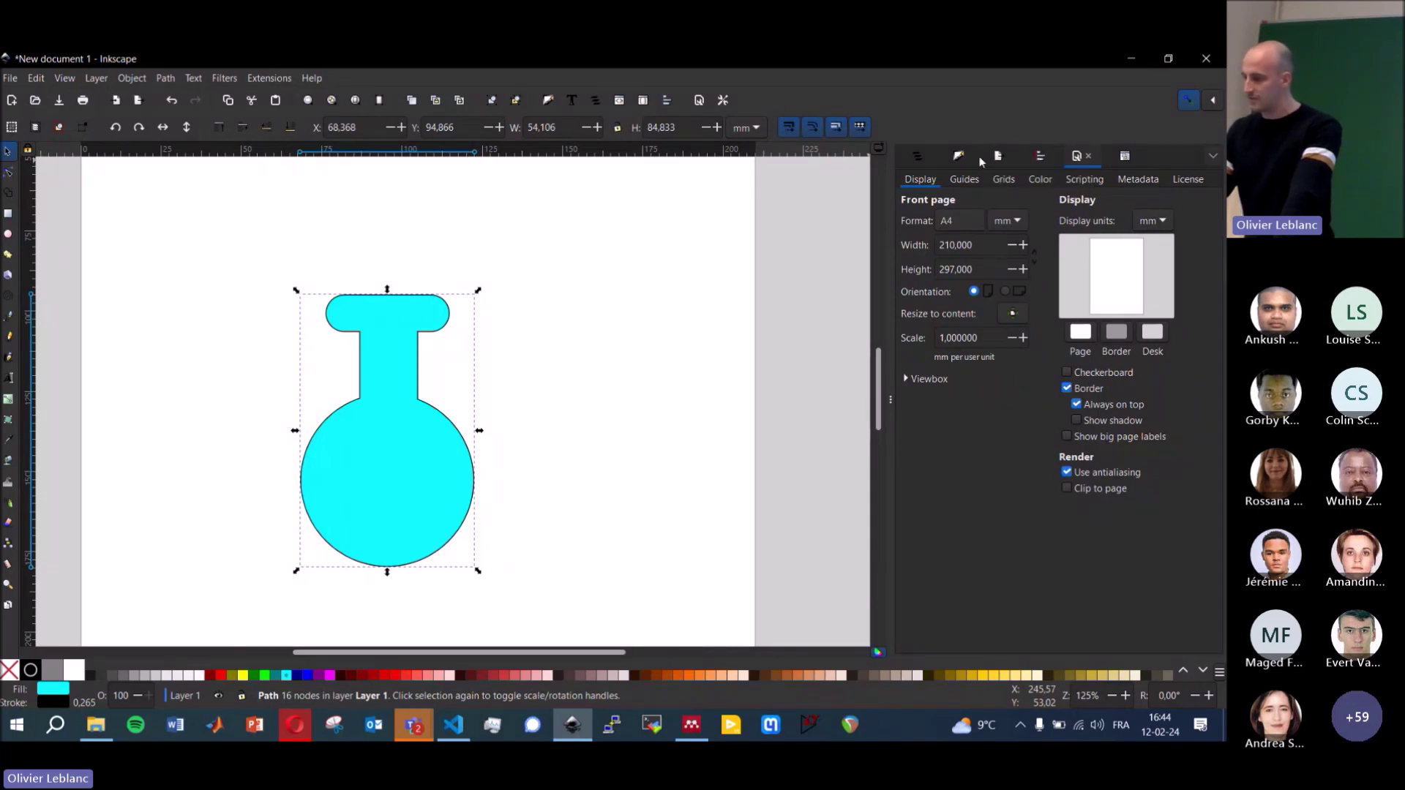
{"action": "left_click", "coordinate": [957, 157]}
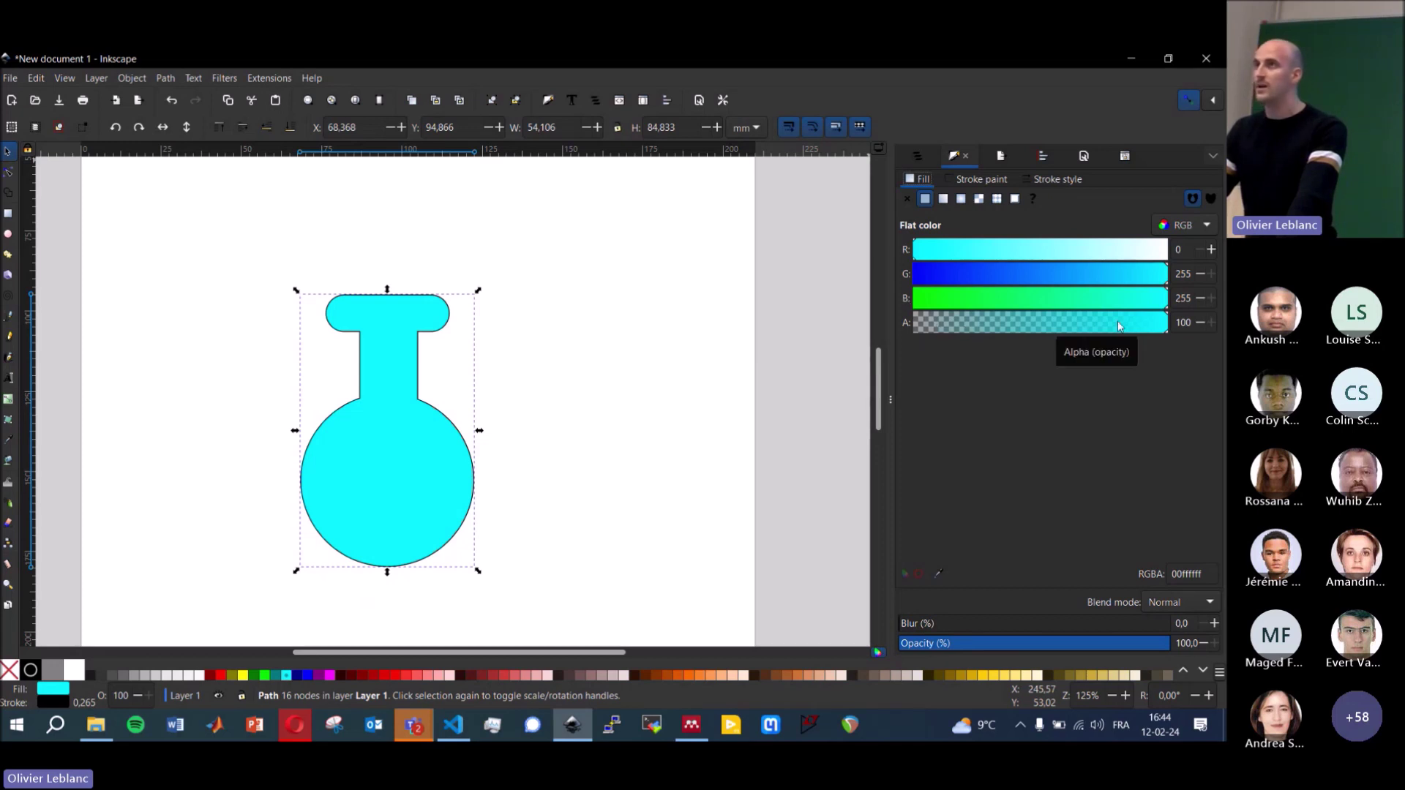
{"action": "left_click_drag", "start_coordinate": [1163, 330], "coordinate": [983, 340]}
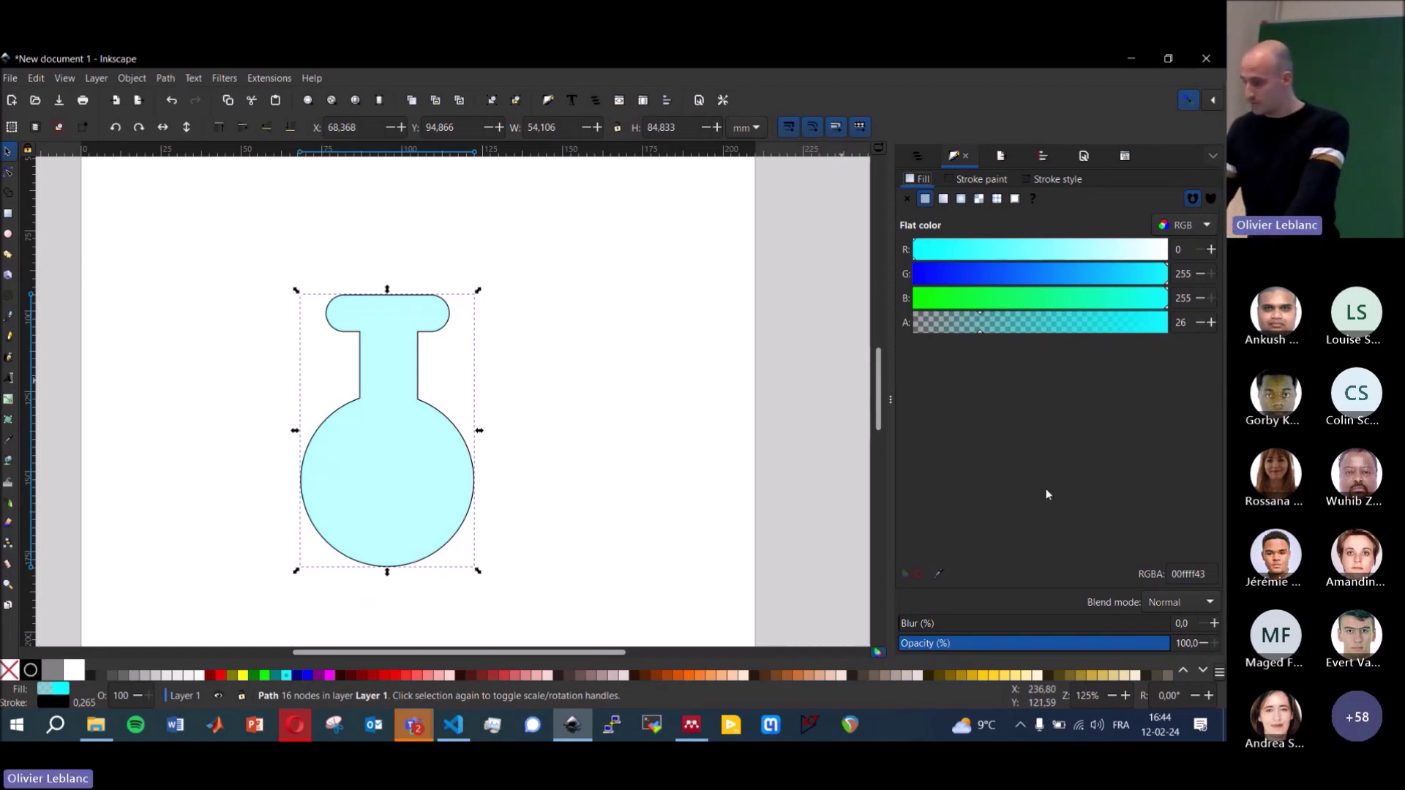
{"action": "left_click", "coordinate": [1017, 323]}
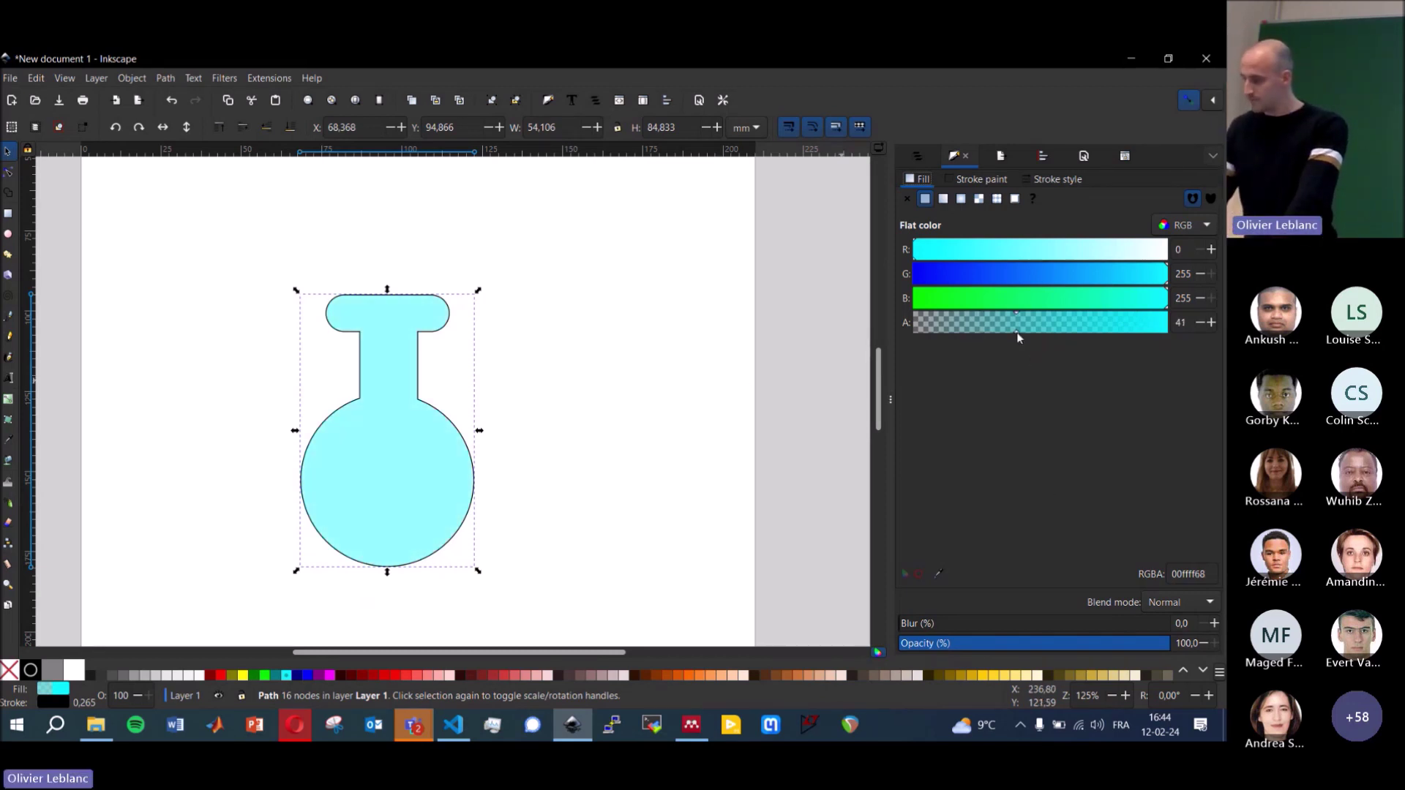
- Try a linear gradient on the bottle's fill, switch it to a radial gradient and reverse the gradient direction
{"action": "left_click", "coordinate": [944, 200]}
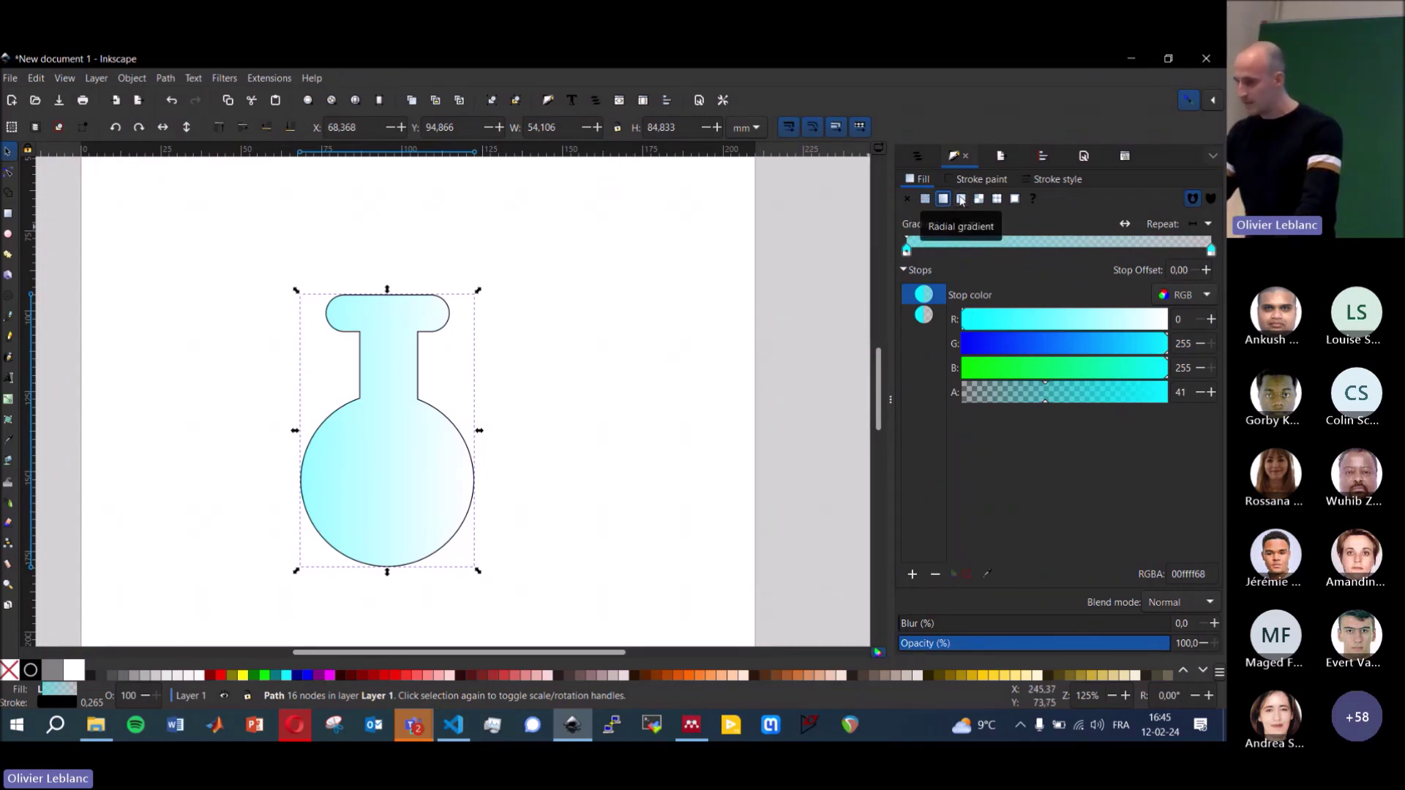
{"action": "left_click", "coordinate": [961, 199]}
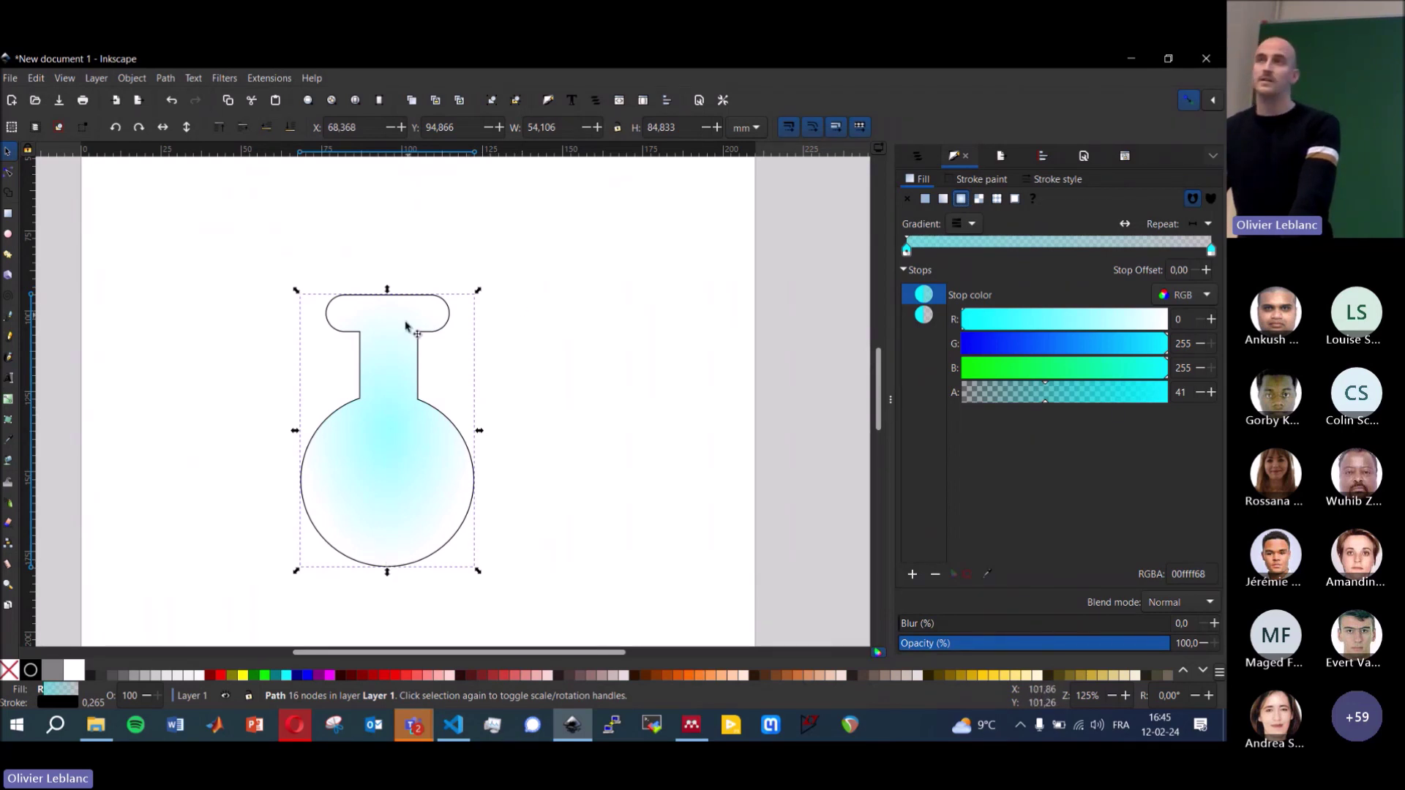
{"action": "right_click", "coordinate": [403, 339]}
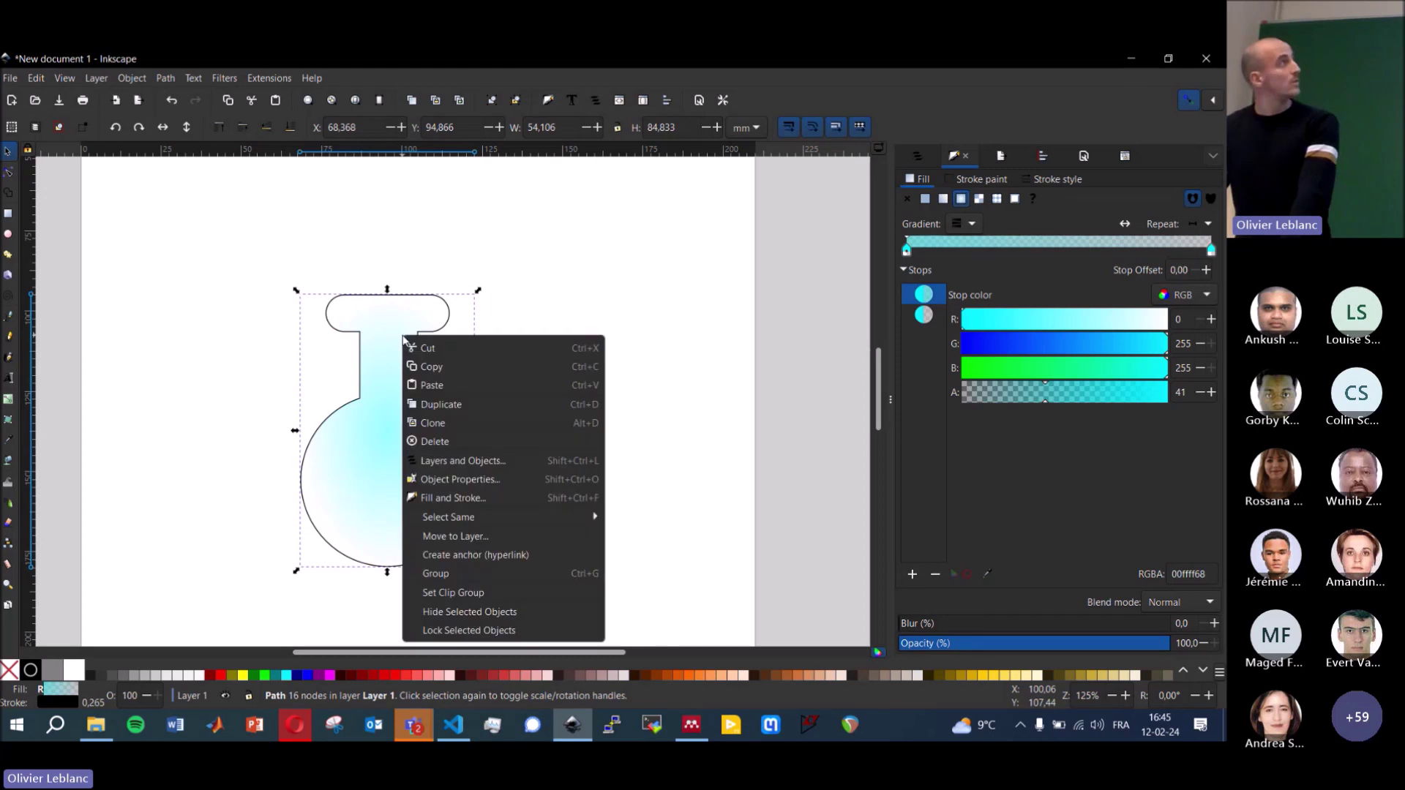
{"action": "left_click", "coordinate": [227, 528]}
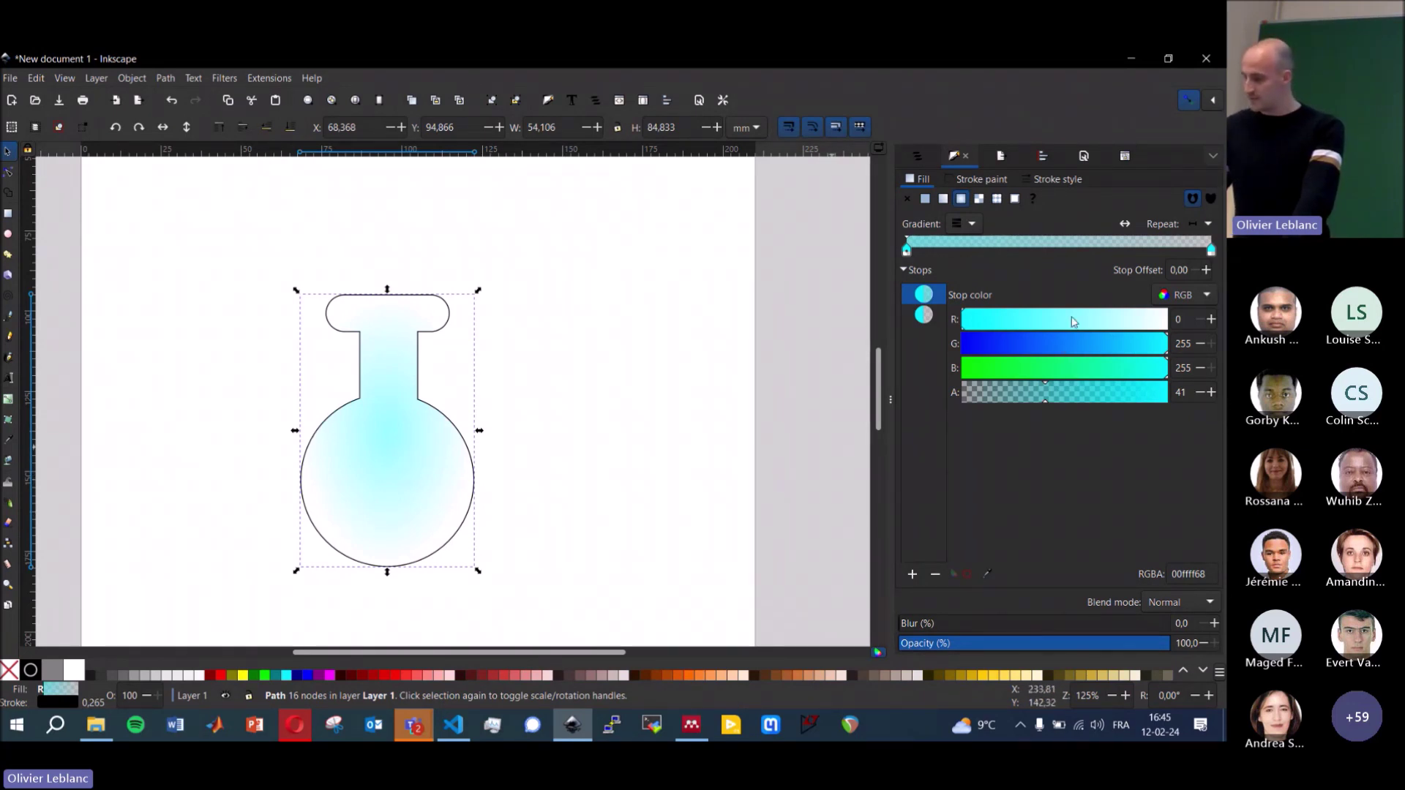
{"action": "left_click", "coordinate": [1124, 224]}
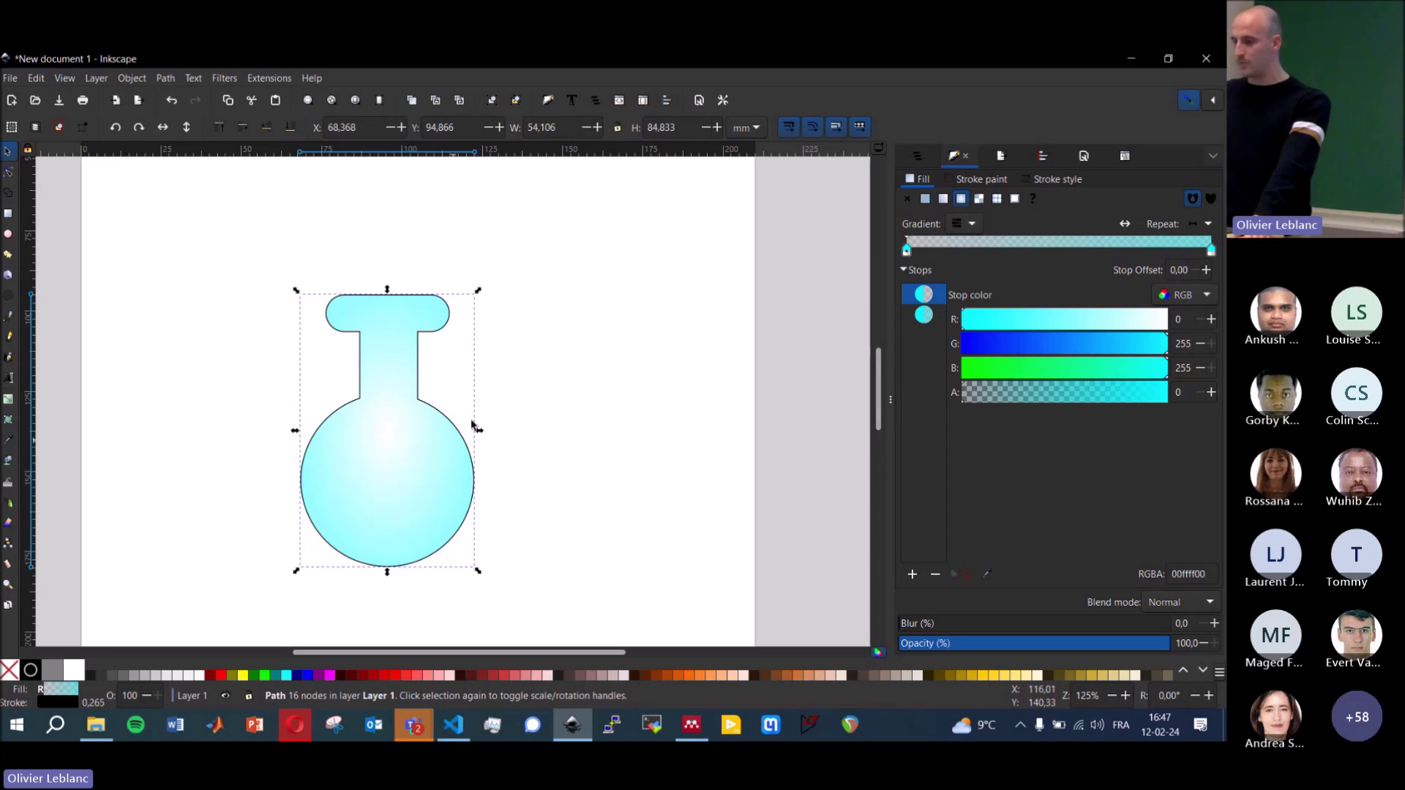
- Draw a circle about 39 mm in diameter, centred in the bottle's round body
{"action": "left_click", "coordinate": [541, 375]}
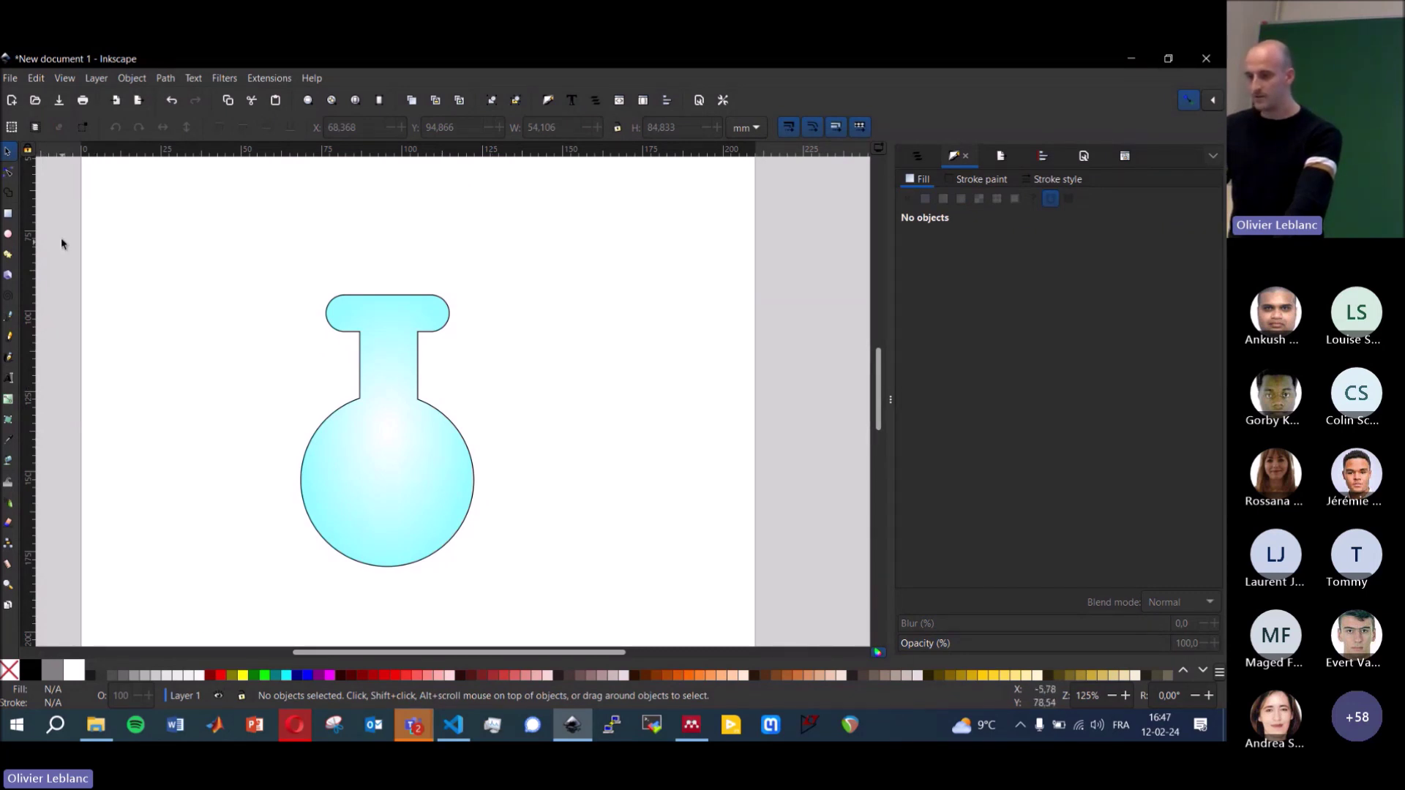
{"action": "left_click", "coordinate": [8, 233]}
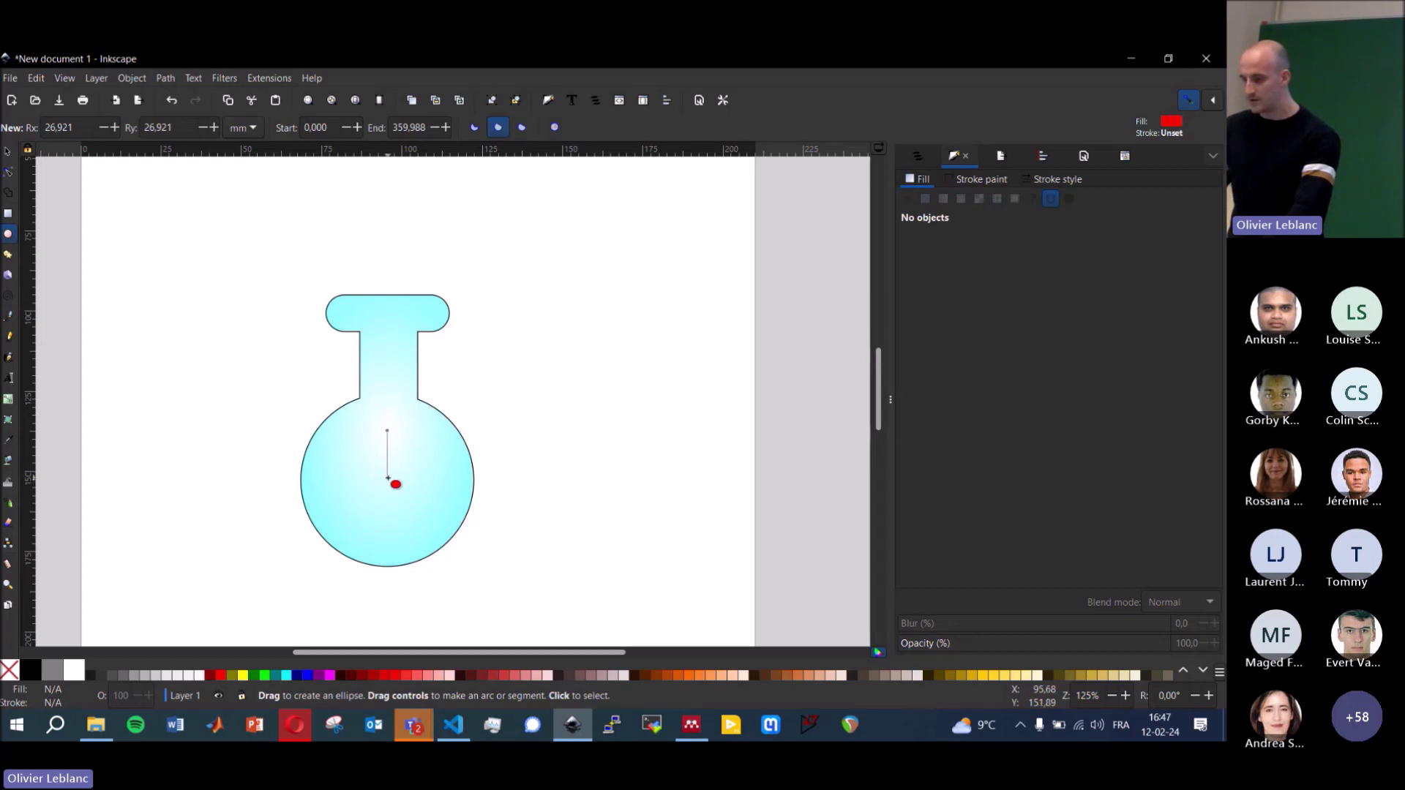
{"action": "key", "text": "ctrl"}
{"action": "key", "text": "shift"}
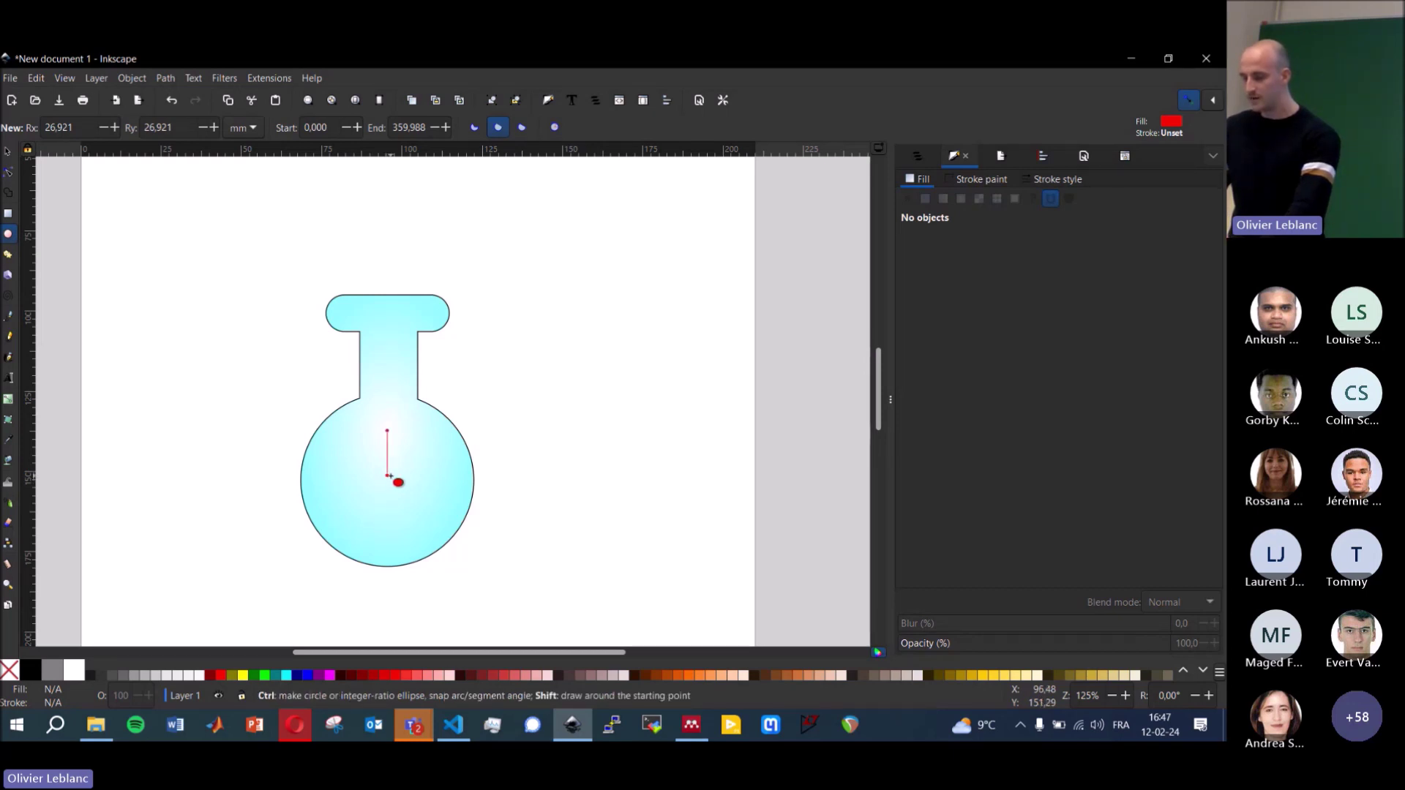
{"action": "left_click_drag", "start_coordinate": [388, 476], "coordinate": [455, 551]}
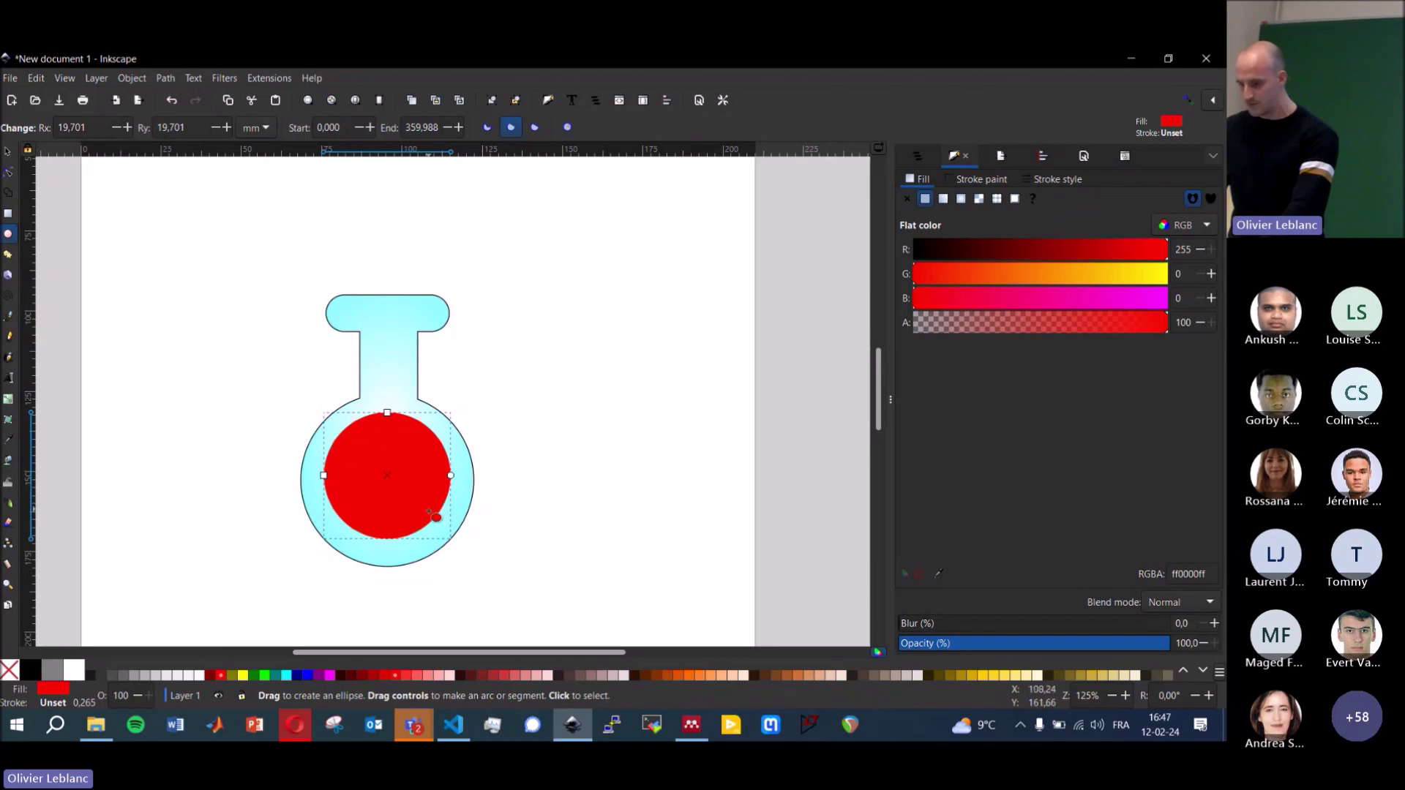
- Enlarge the red circle to about 49 mm in diameter and position it concentrically inside the bottle's round body
{"action": "left_click", "coordinate": [8, 152]}
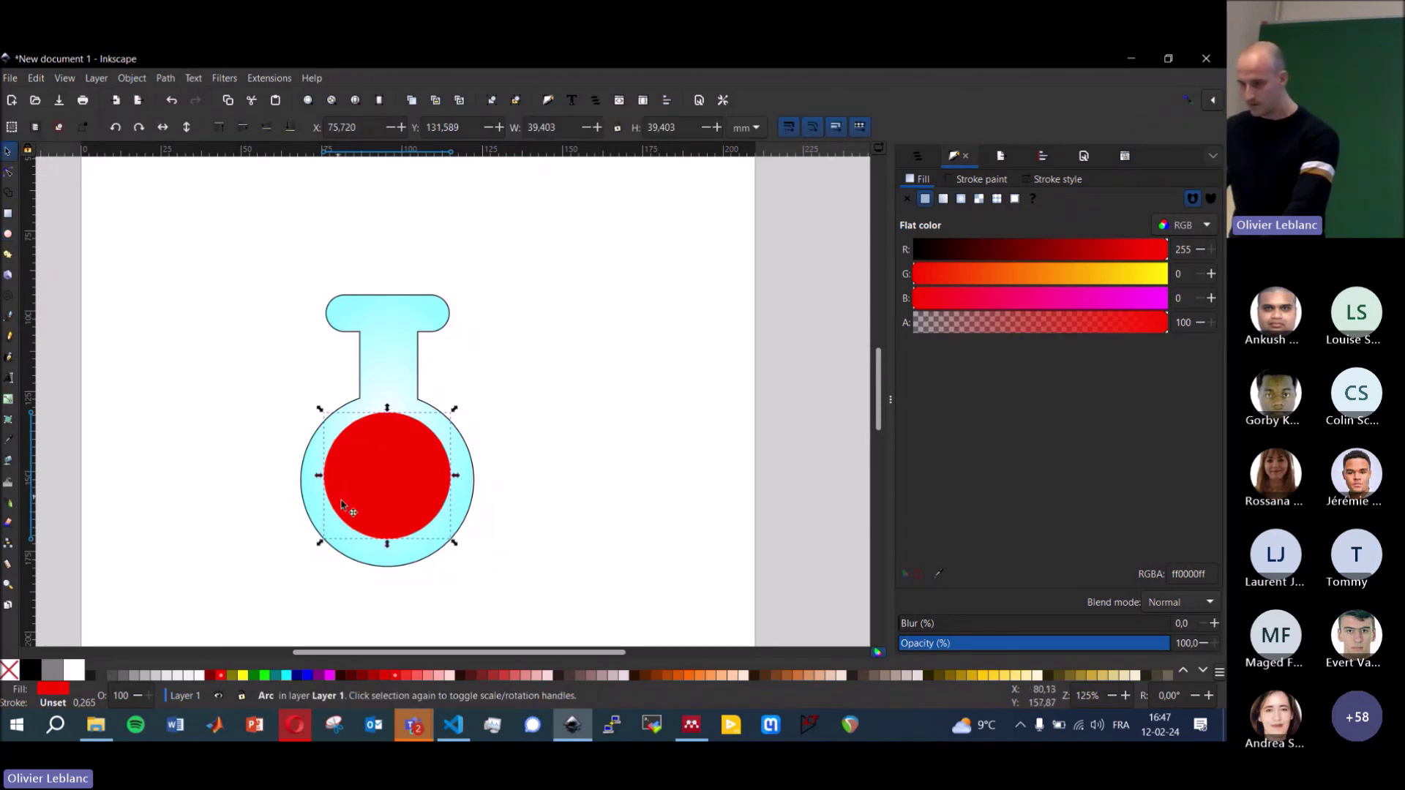
{"action": "left_click_drag", "start_coordinate": [458, 546], "coordinate": [473, 568]}
{"action": "left_click_drag", "start_coordinate": [413, 516], "coordinate": [415, 522]}
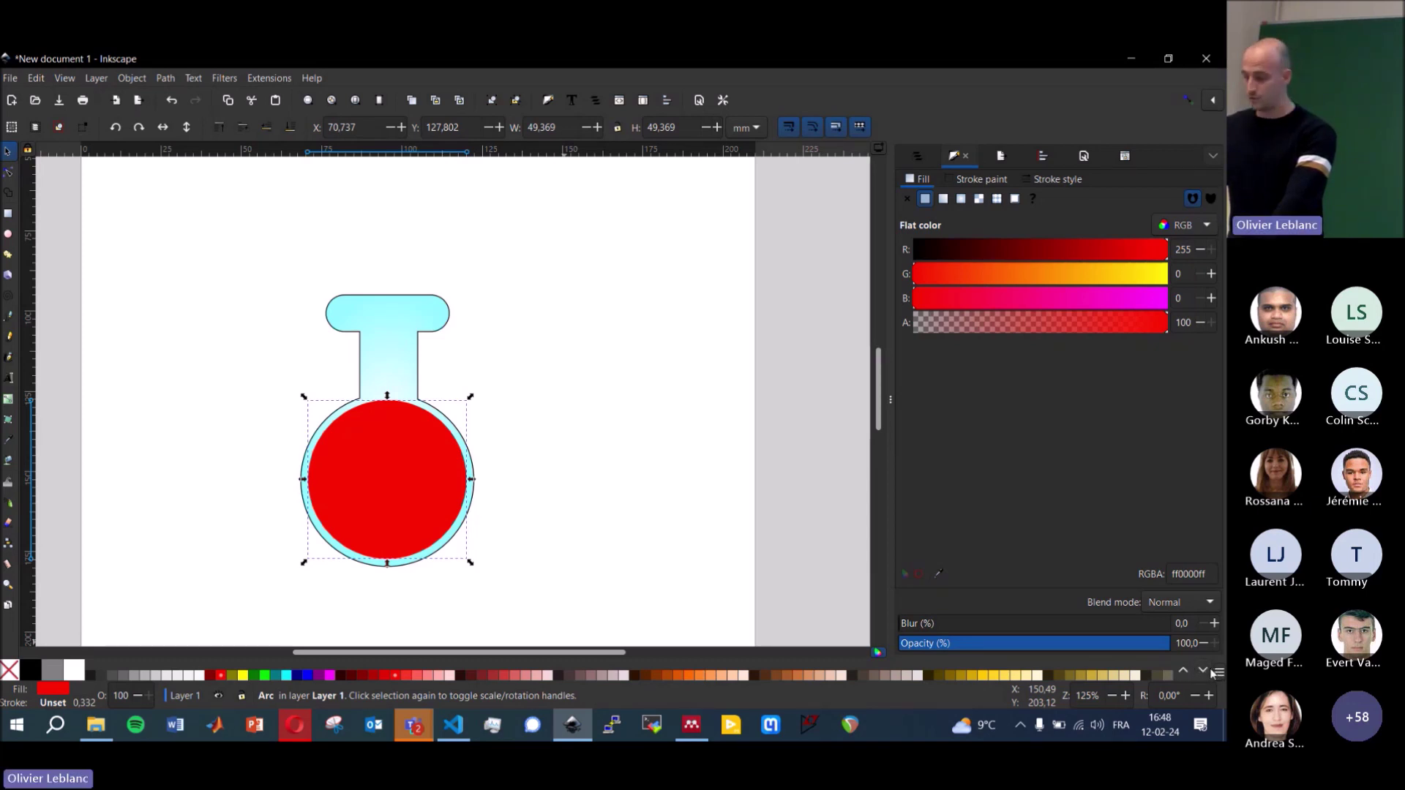
- Fill the inner circle with magenta (ff00cc) from the palette and deselect it
{"action": "scroll", "coordinate": [1213, 673], "scroll_direction": "down", "scroll_amount": 2}
{"action": "scroll", "coordinate": [1212, 673], "scroll_direction": "down", "scroll_amount": 2}
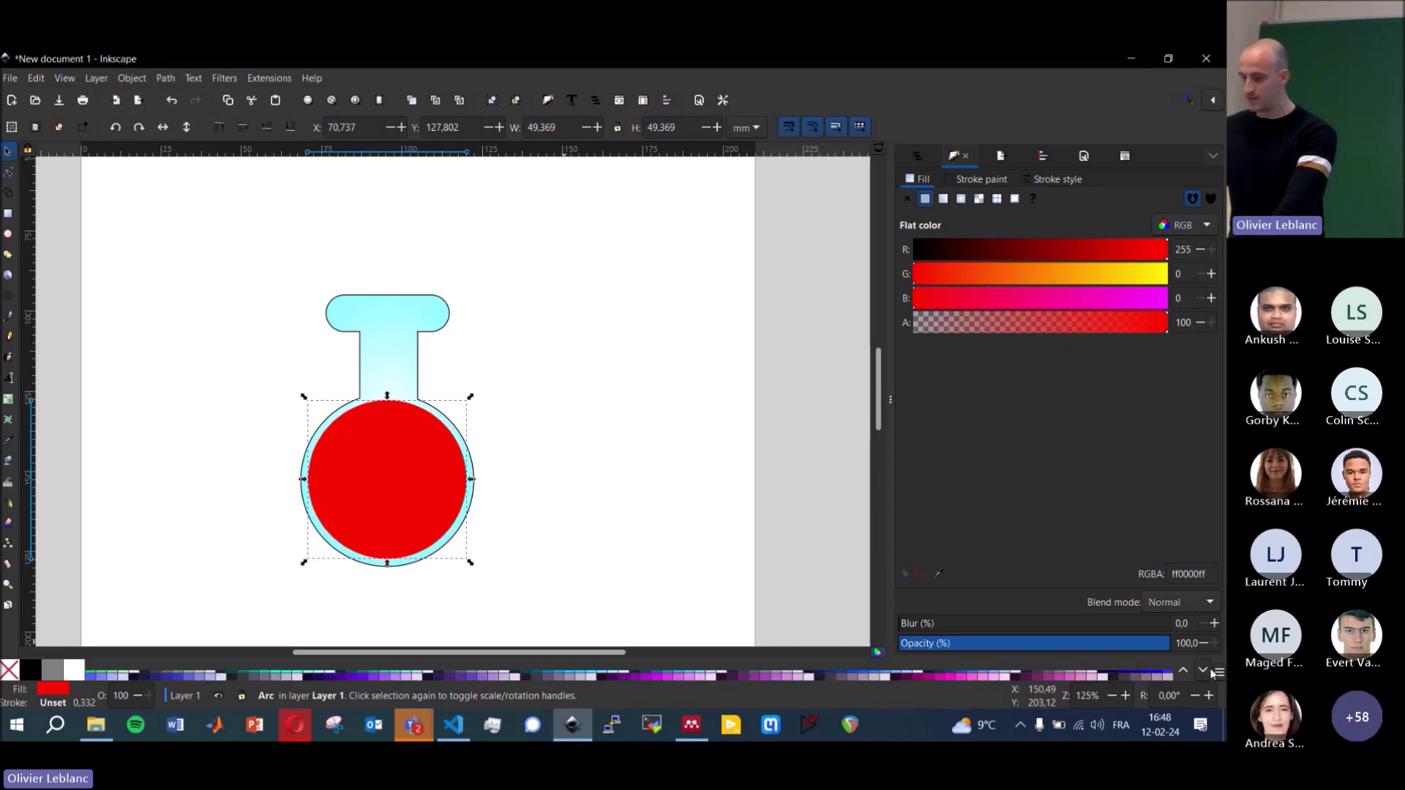
{"action": "left_click", "coordinate": [950, 677]}
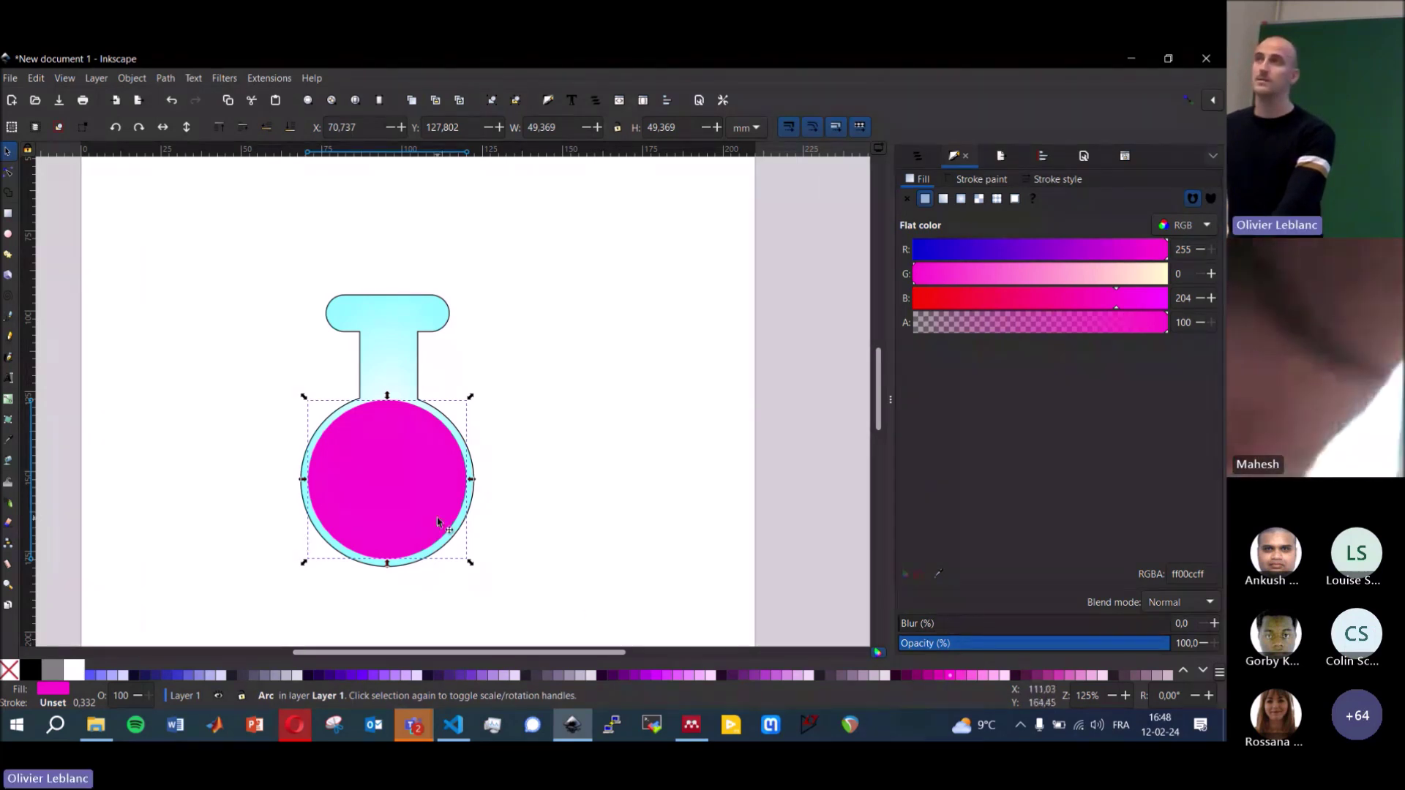
{"action": "left_click", "coordinate": [609, 450]}
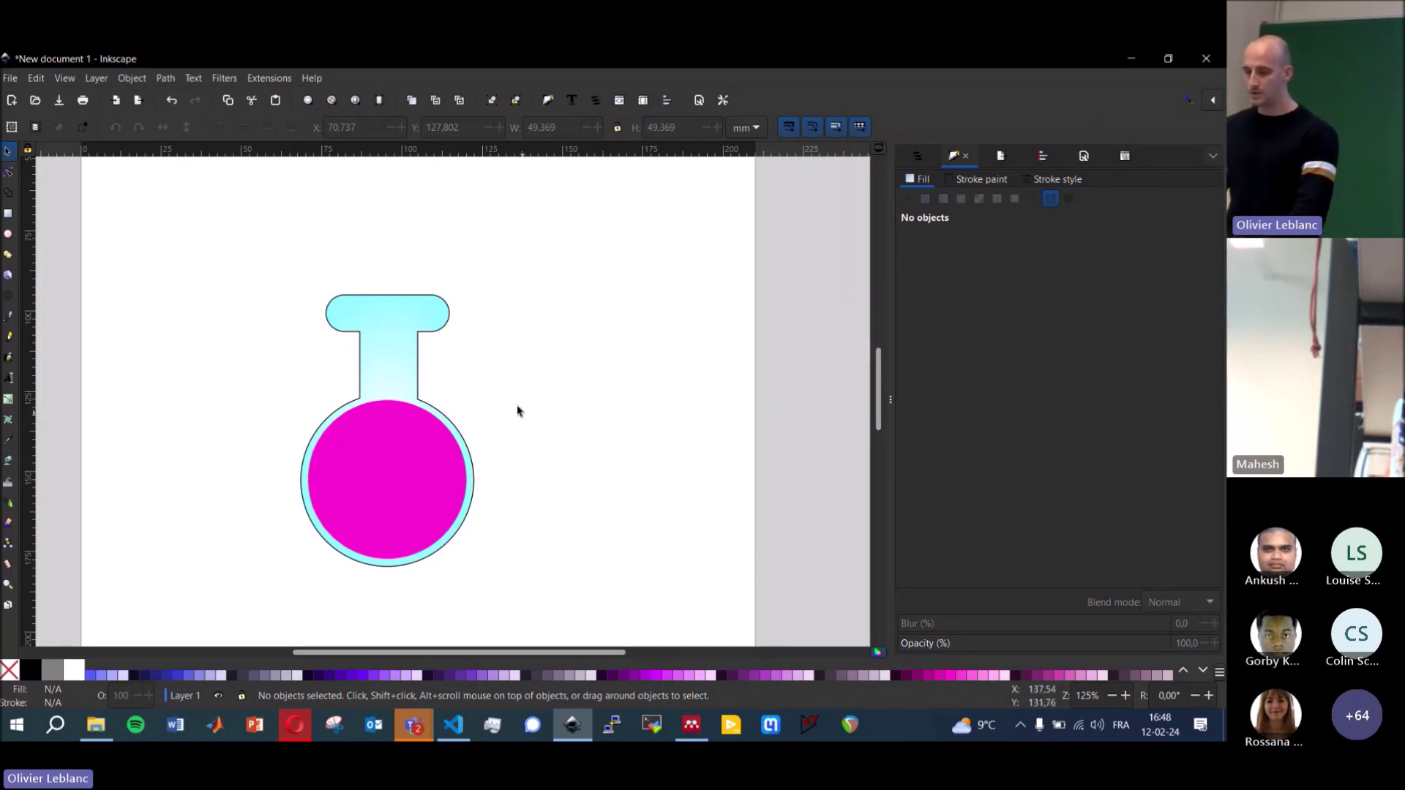
- Draw a rectangle about 106 by 46 mm over the magenta circle, leaving only its lower part uncovered
{"action": "left_click", "coordinate": [8, 213]}
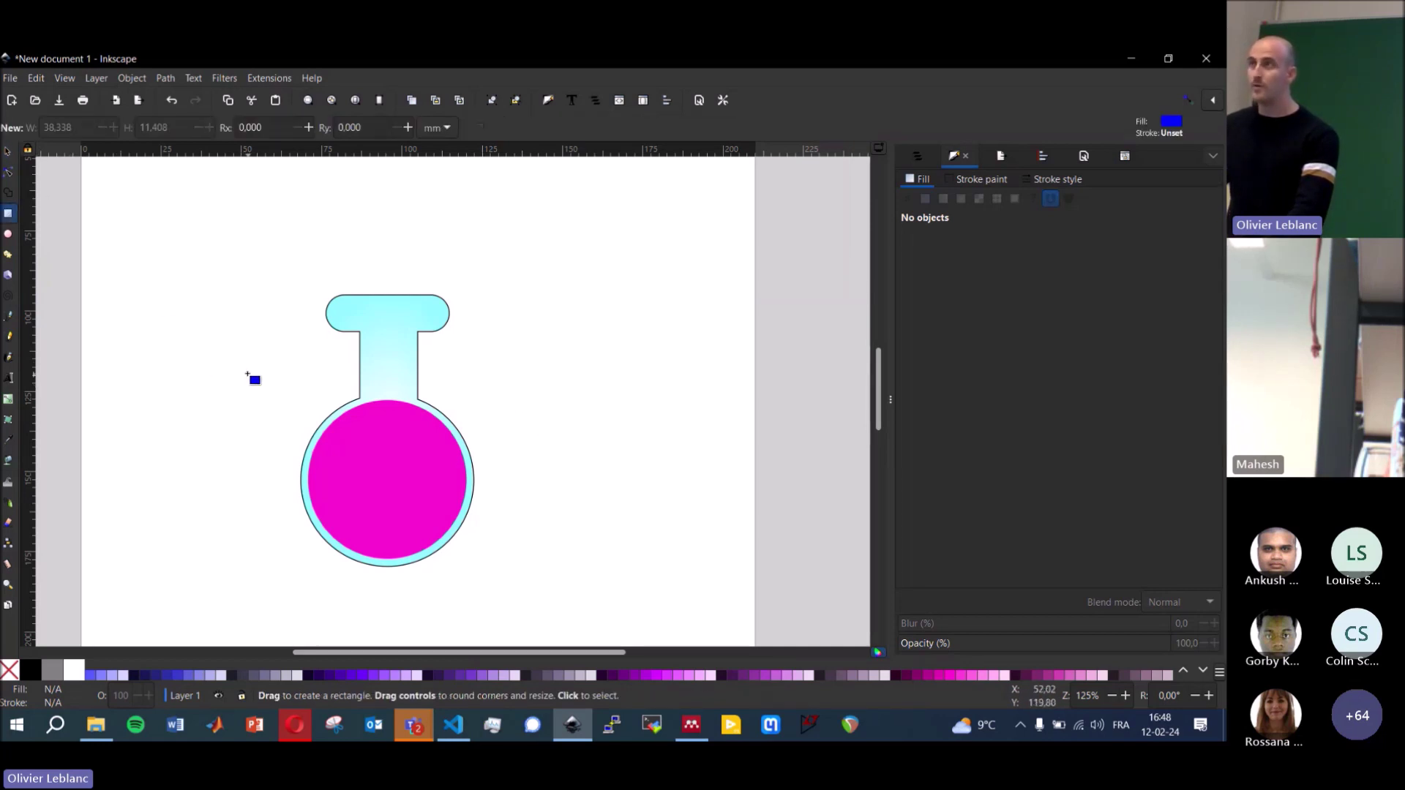
{"action": "mouse_move", "coordinate": [209, 367]}
{"action": "left_mouse_down"}
{"action": "mouse_move", "coordinate": [492, 471]}
{"action": "mouse_move", "coordinate": [549, 514]}
{"action": "left_mouse_up"}
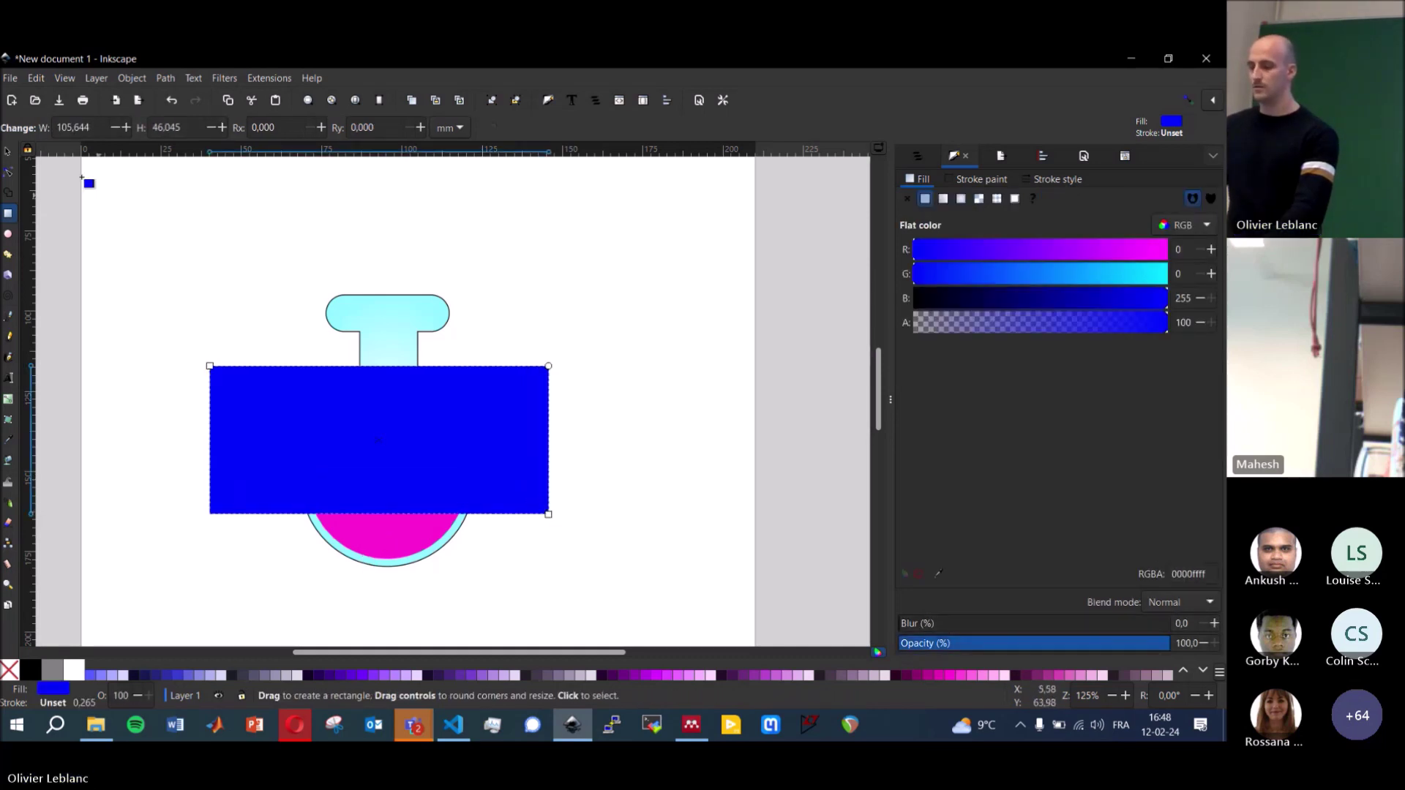
{"action": "left_click", "coordinate": [7, 151]}
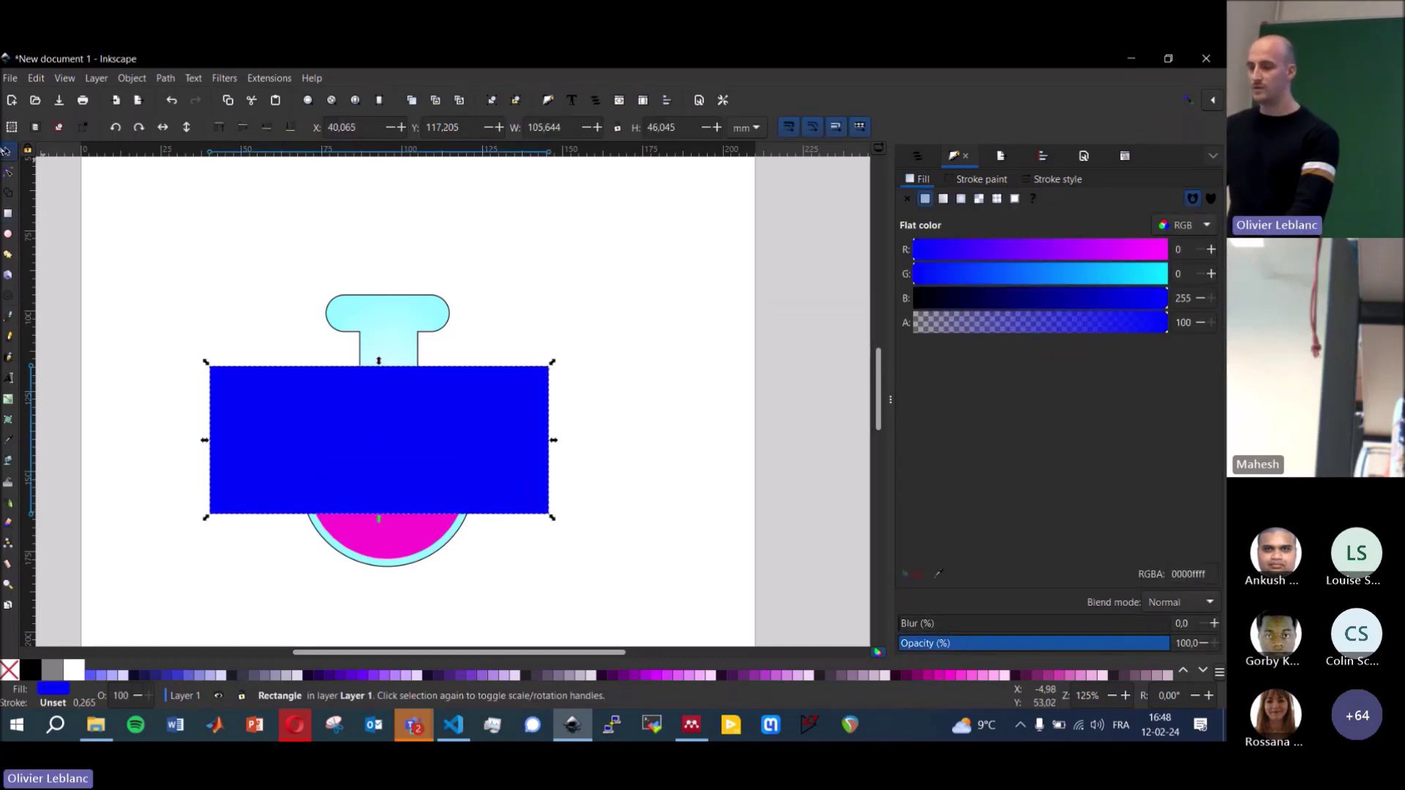
- Cut the blue rectangle out of the magenta circle with a Difference, leaving the liquid shape
{"action": "left_click", "coordinate": [388, 541]}
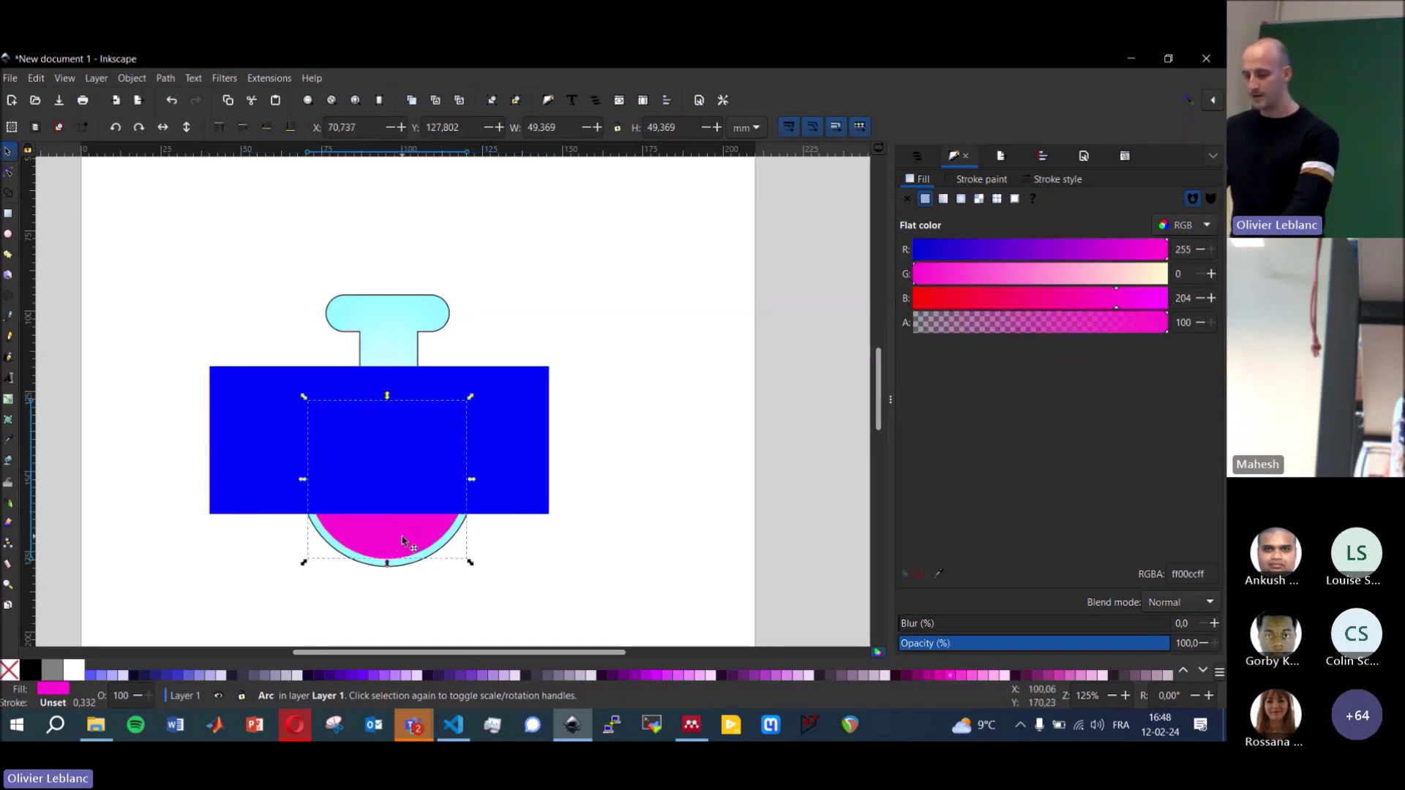
{"action": "key", "text": "shift"}
{"action": "left_click", "coordinate": [524, 422], "text": "shift"}
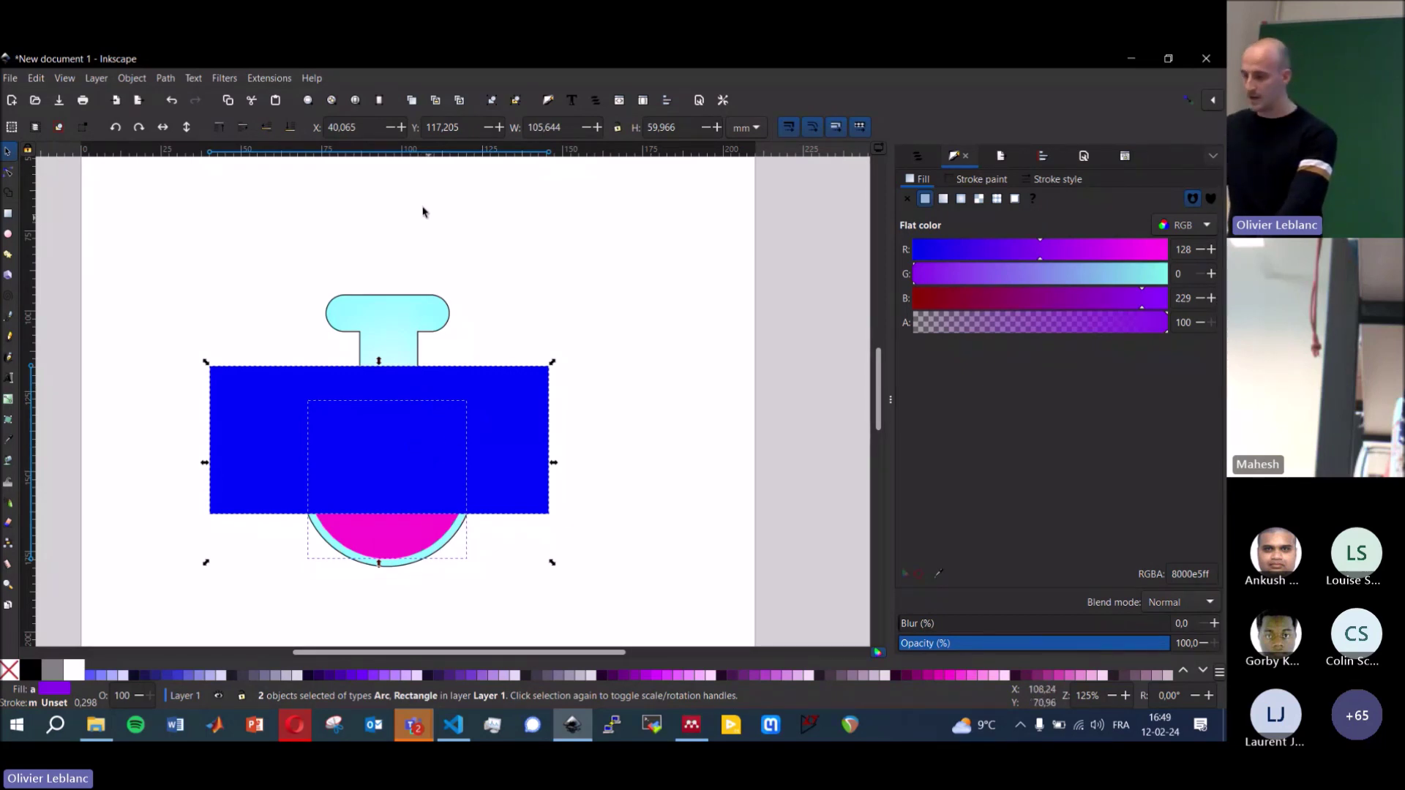
{"action": "left_click", "coordinate": [162, 78]}
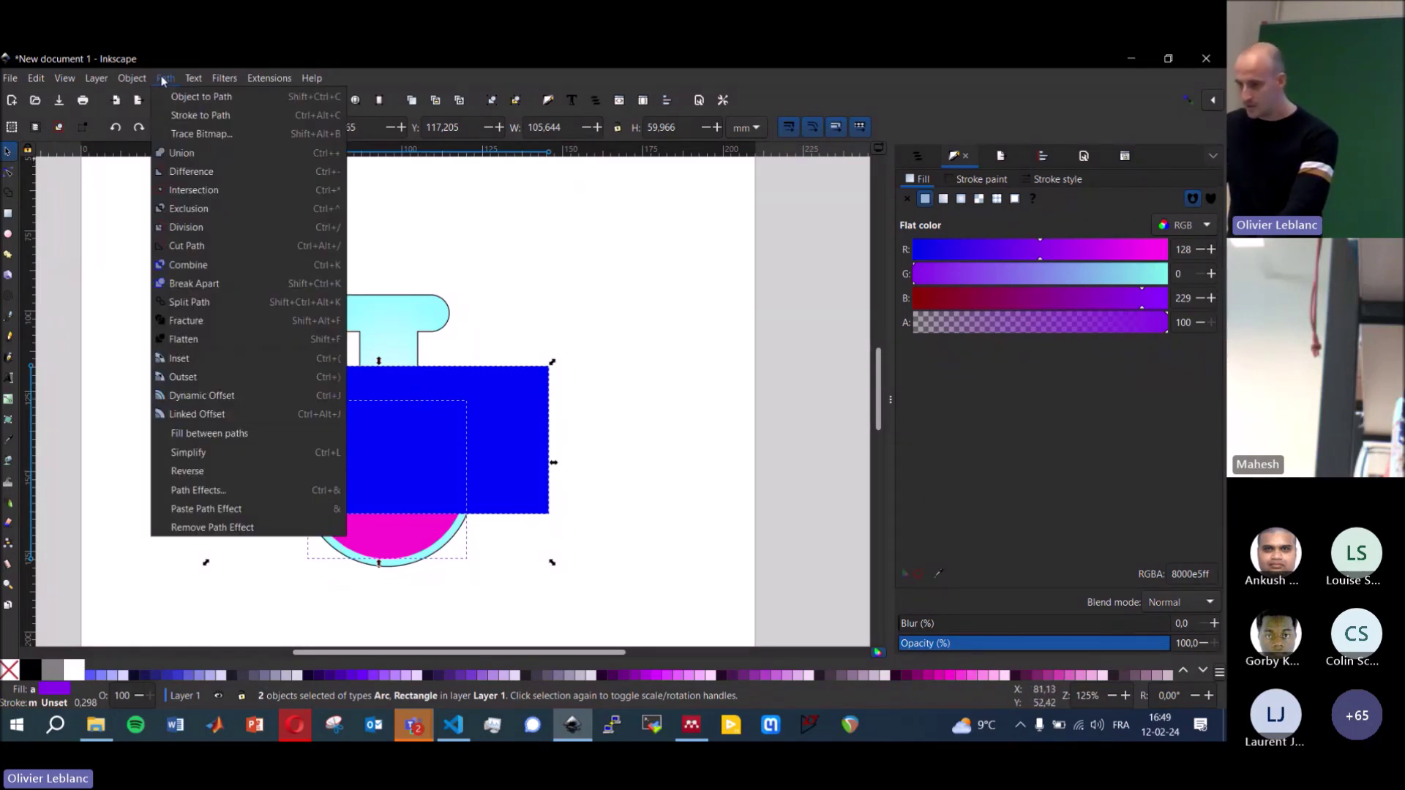
{"action": "left_click", "coordinate": [225, 172]}
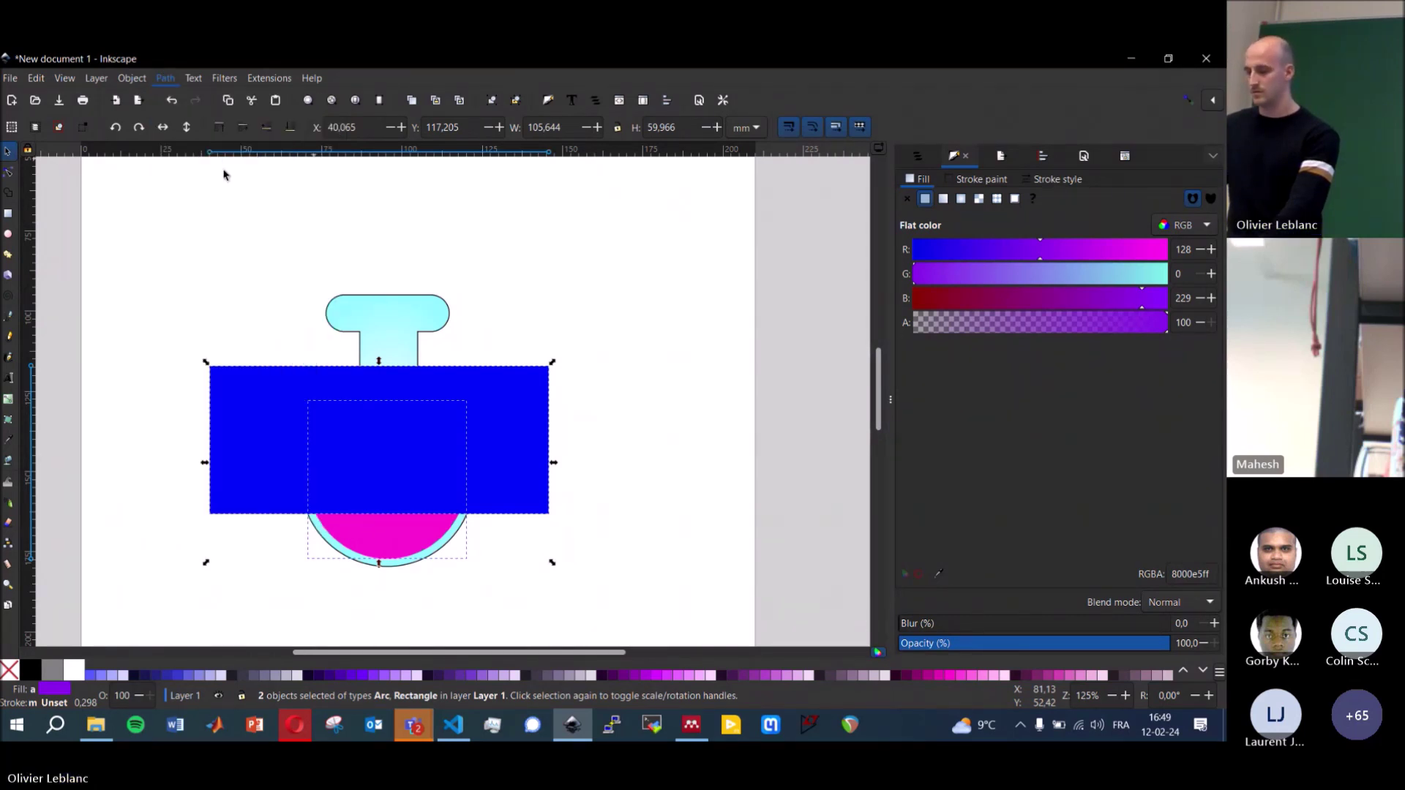
{"action": "left_click", "coordinate": [689, 374]}
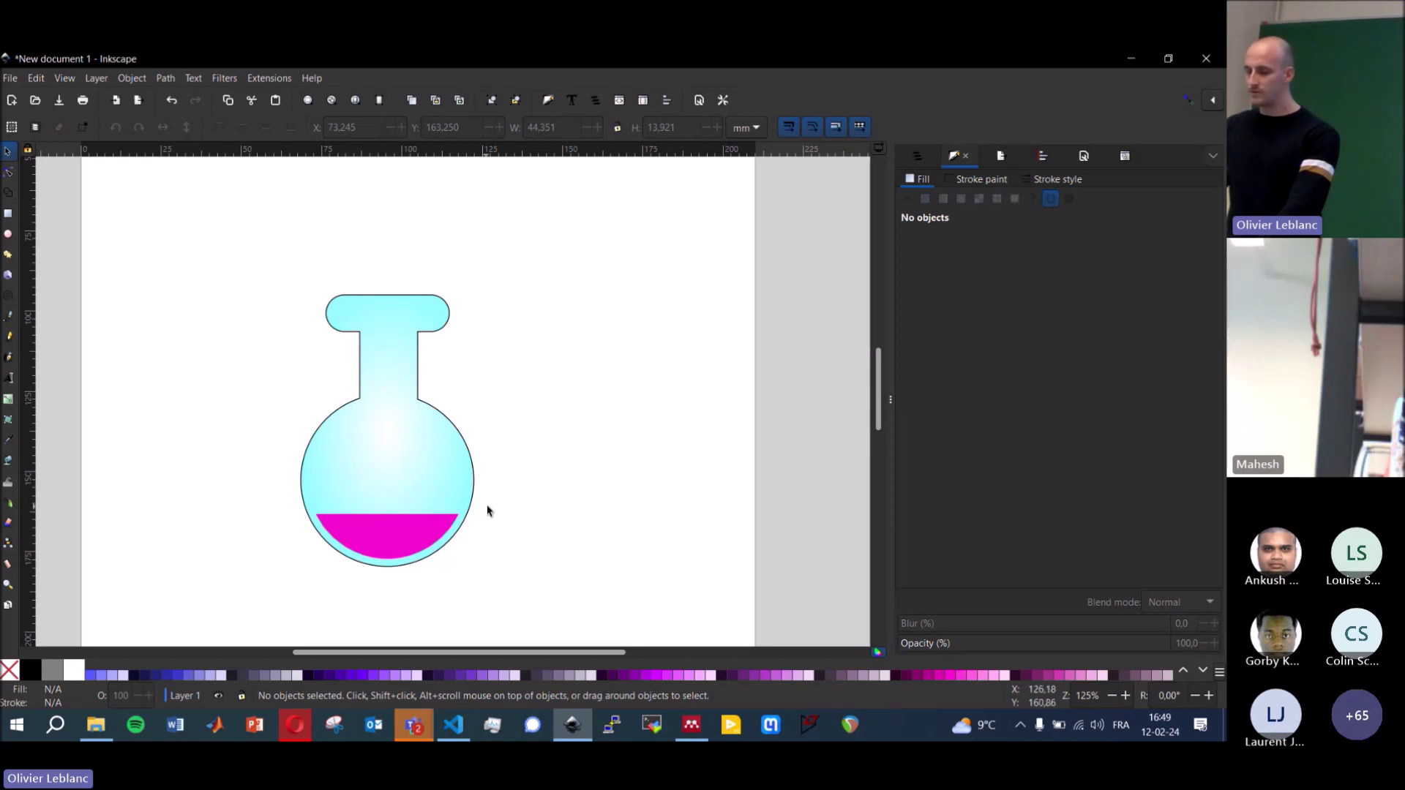
- Lower the magenta liquid to the bottom of the stacking order, behind the transparent bottle
{"action": "left_click", "coordinate": [361, 544]}
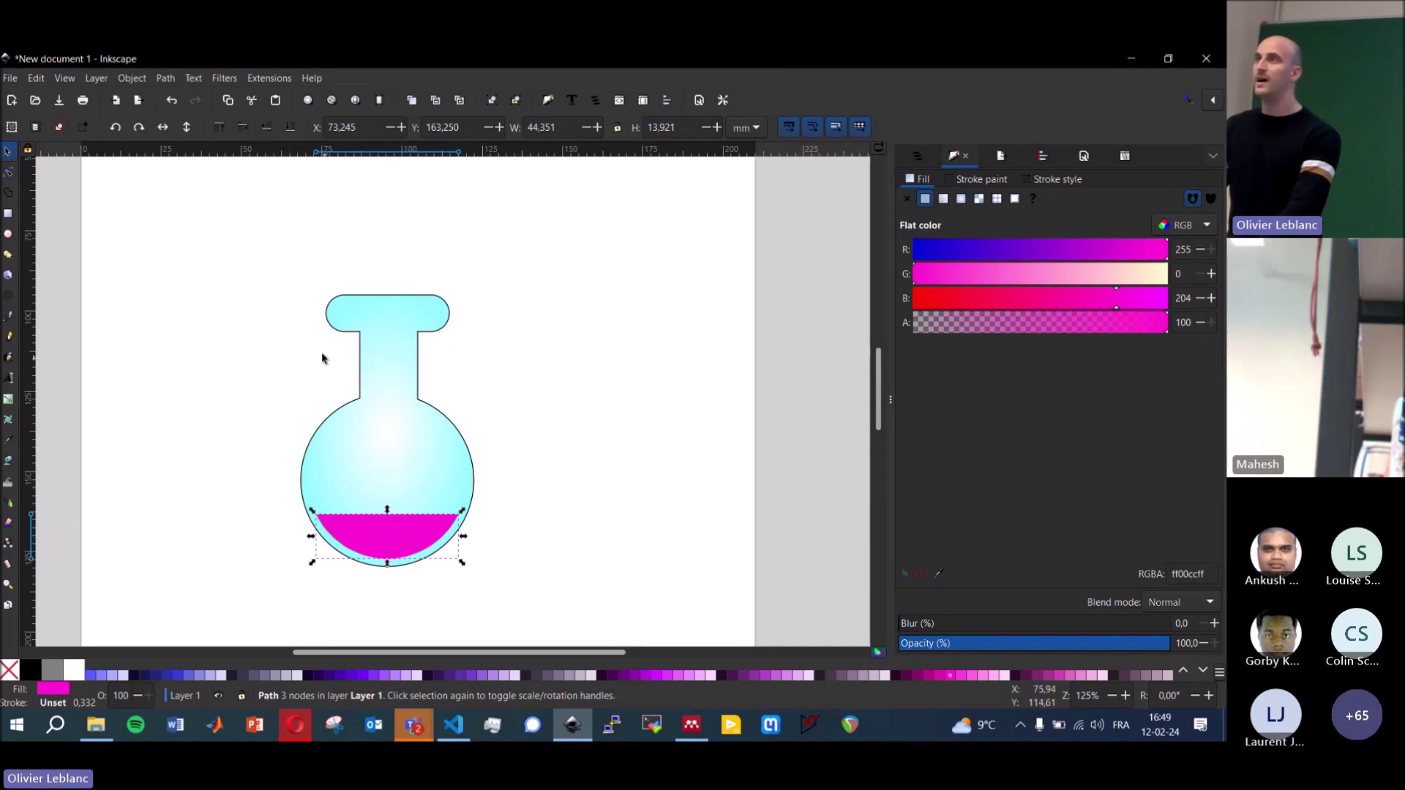
{"action": "left_click", "coordinate": [289, 128]}
{"action": "left_click", "coordinate": [196, 391]}
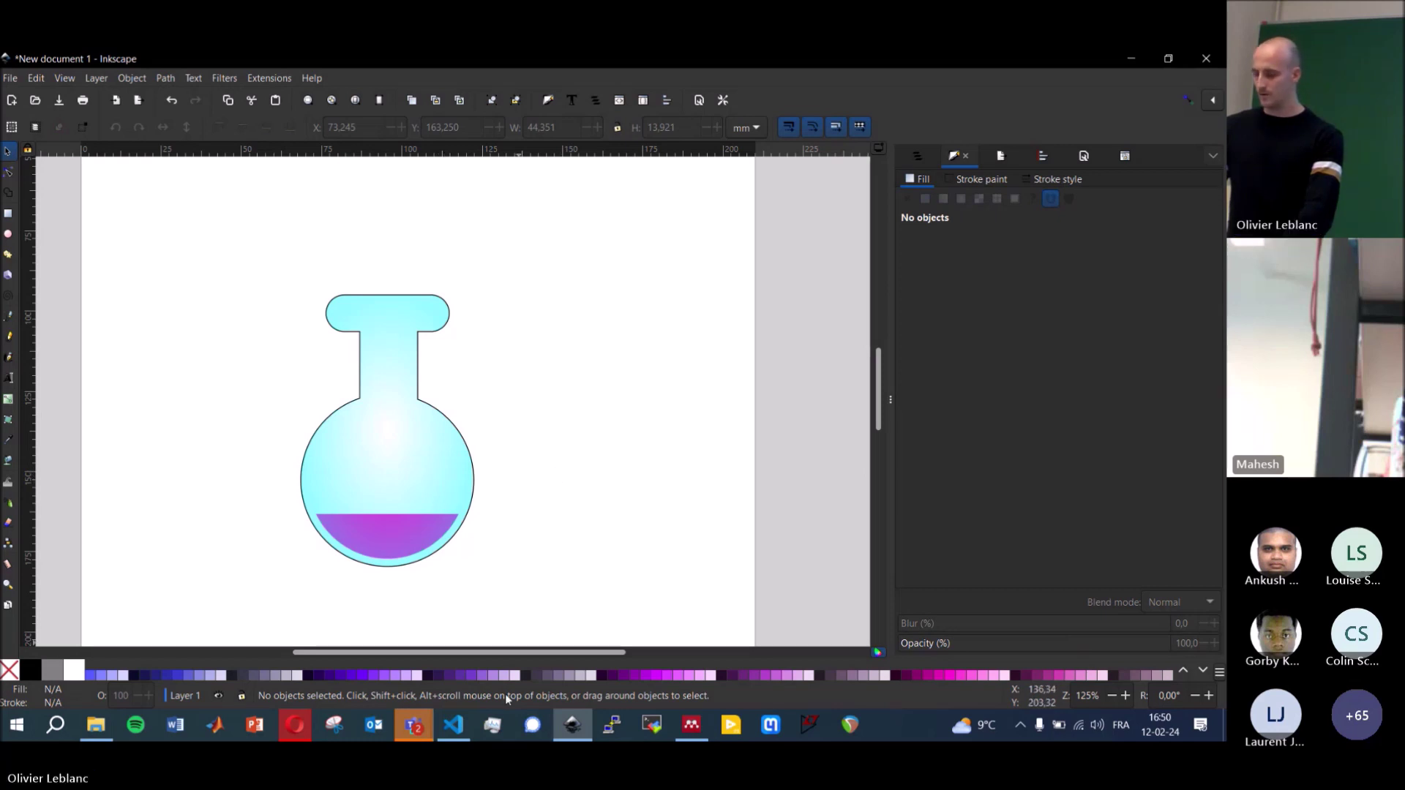
- Switch to Visual Studio Code, check the remaining tutorial topics in the reminder.md preview, and return to Inkscape
{"action": "left_click", "coordinate": [453, 724]}
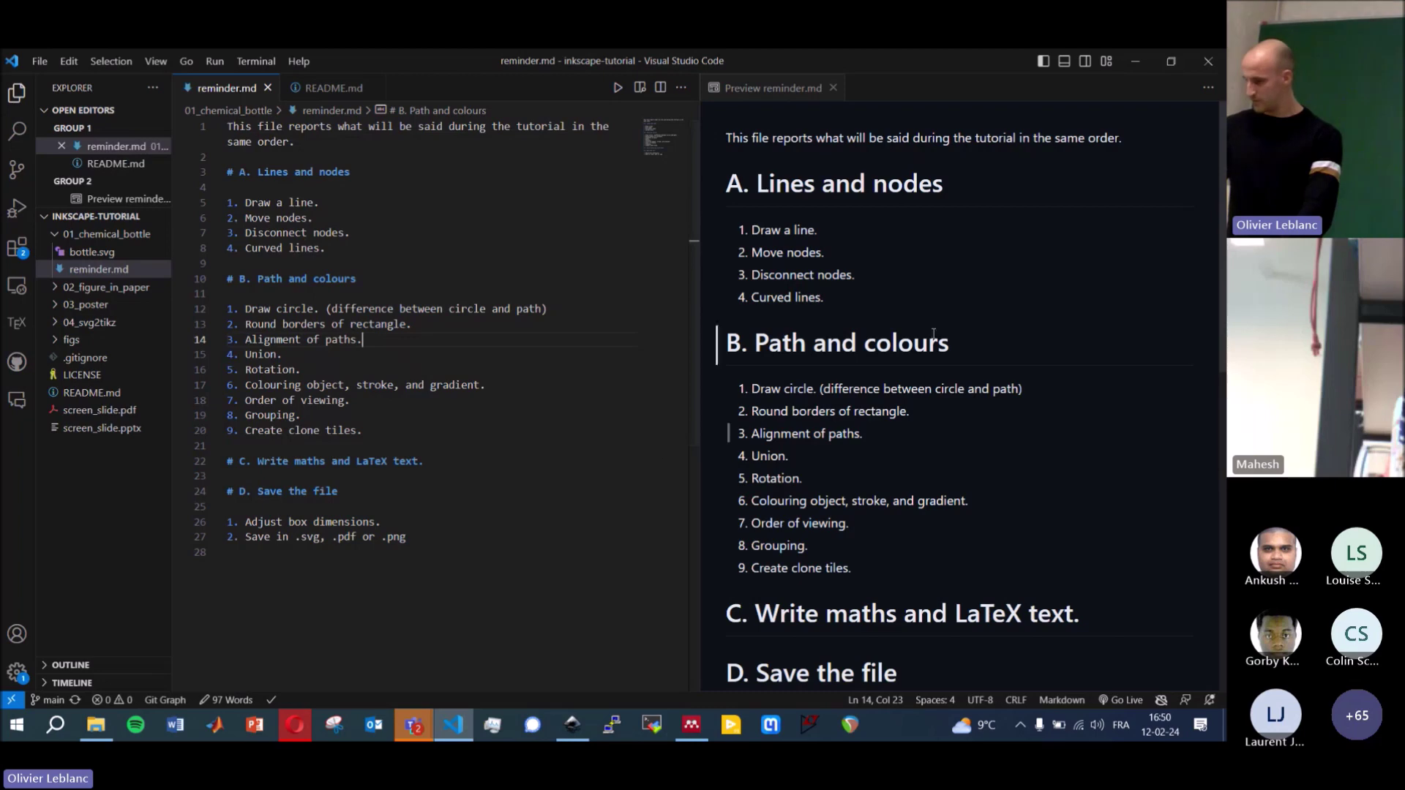
{"action": "scroll", "coordinate": [979, 443], "scroll_direction": "down", "scroll_amount": 1}
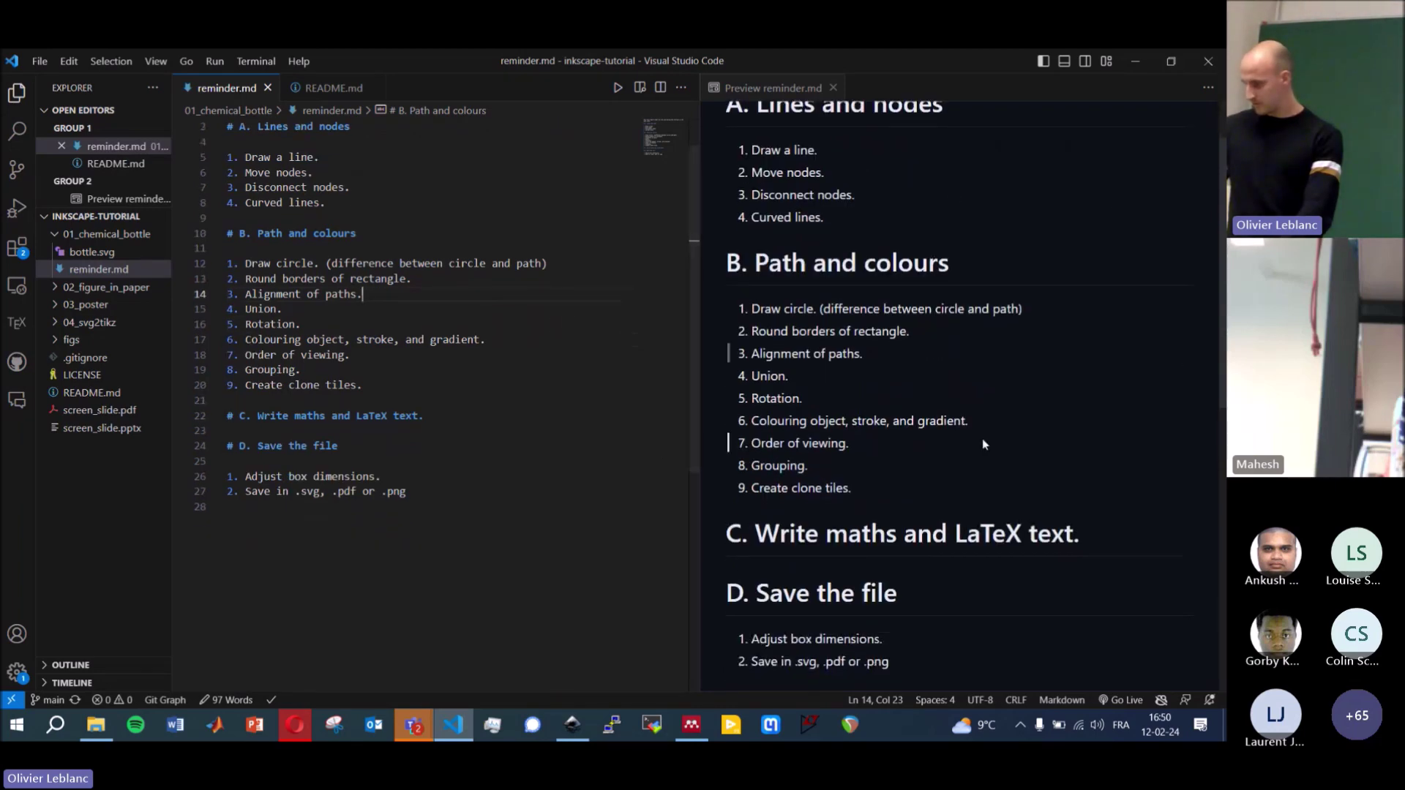
{"action": "scroll", "coordinate": [981, 441], "scroll_direction": "down", "scroll_amount": 1}
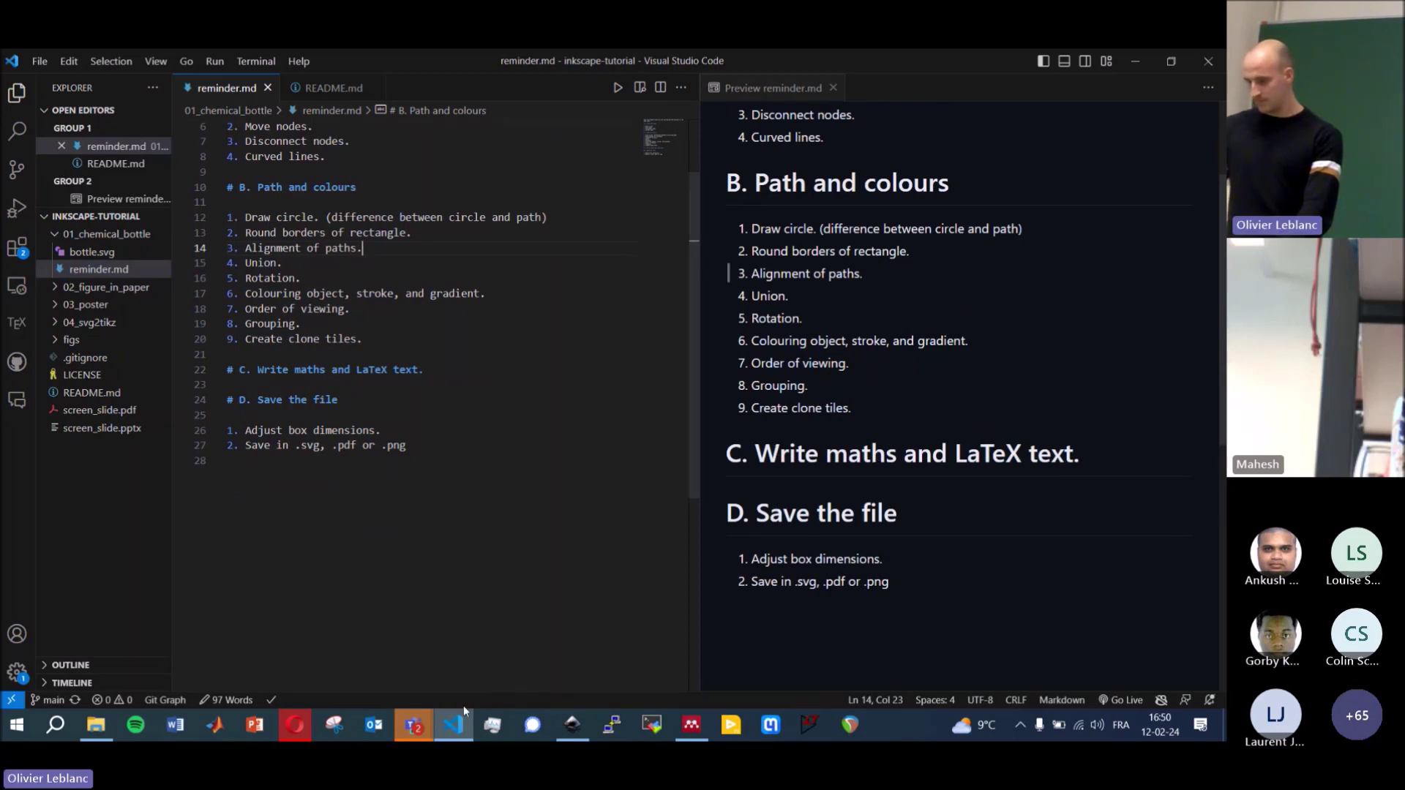
{"action": "left_click", "coordinate": [573, 724]}
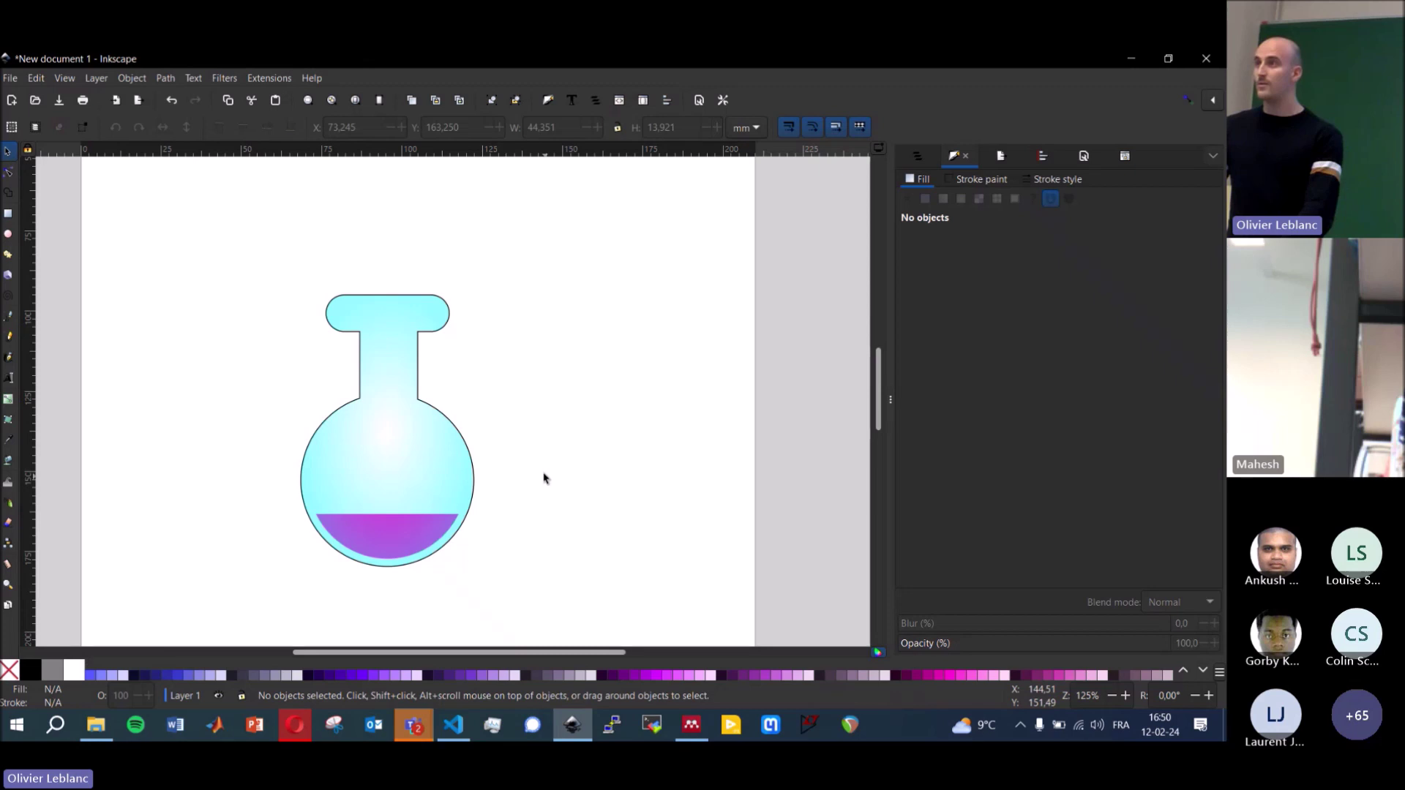
- Move the bottle outline up and away from the magenta liquid and undo the move
{"action": "left_click", "coordinate": [422, 435]}
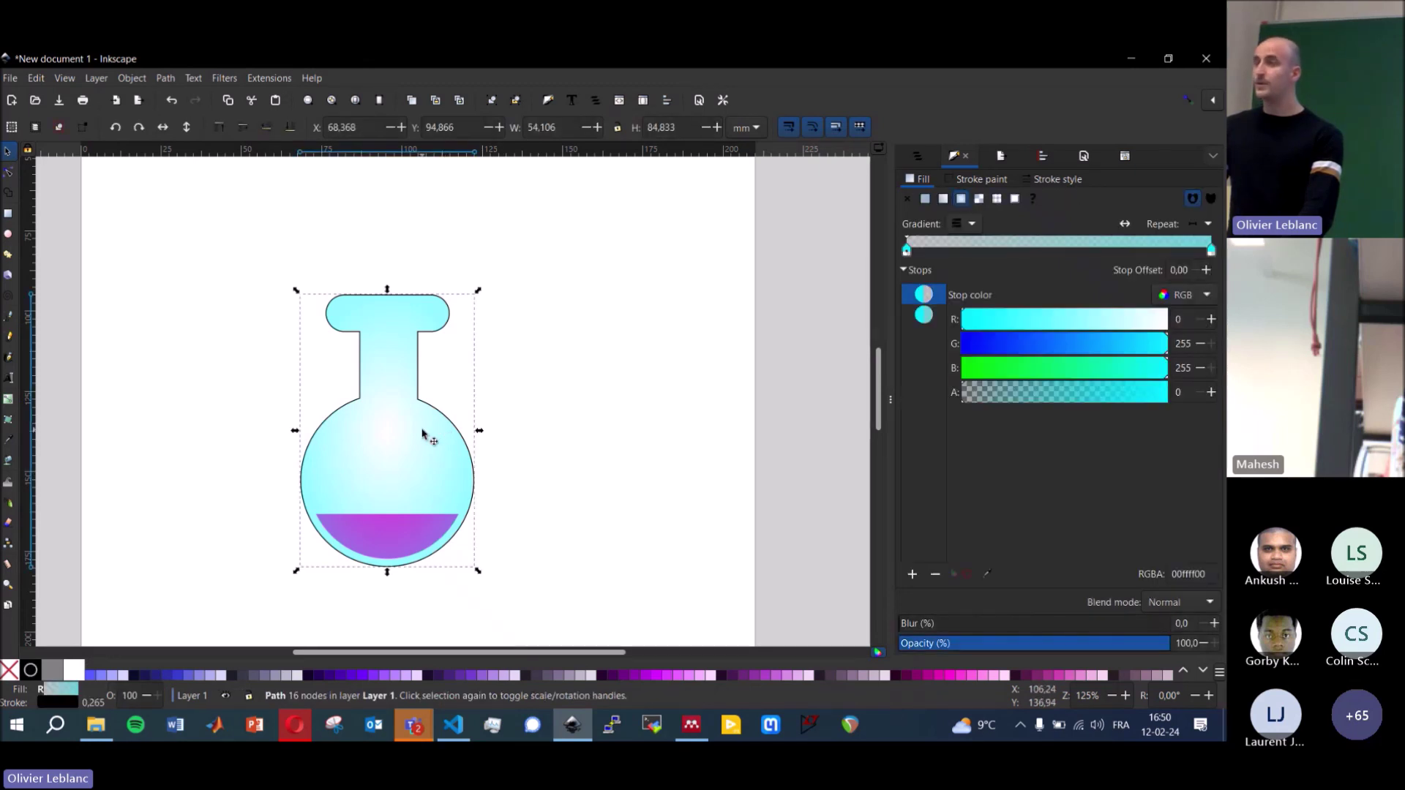
{"action": "left_click_drag", "start_coordinate": [427, 439], "coordinate": [194, 297]}
{"action": "key", "text": "Escape"}
{"action": "left_click", "coordinate": [489, 428]}
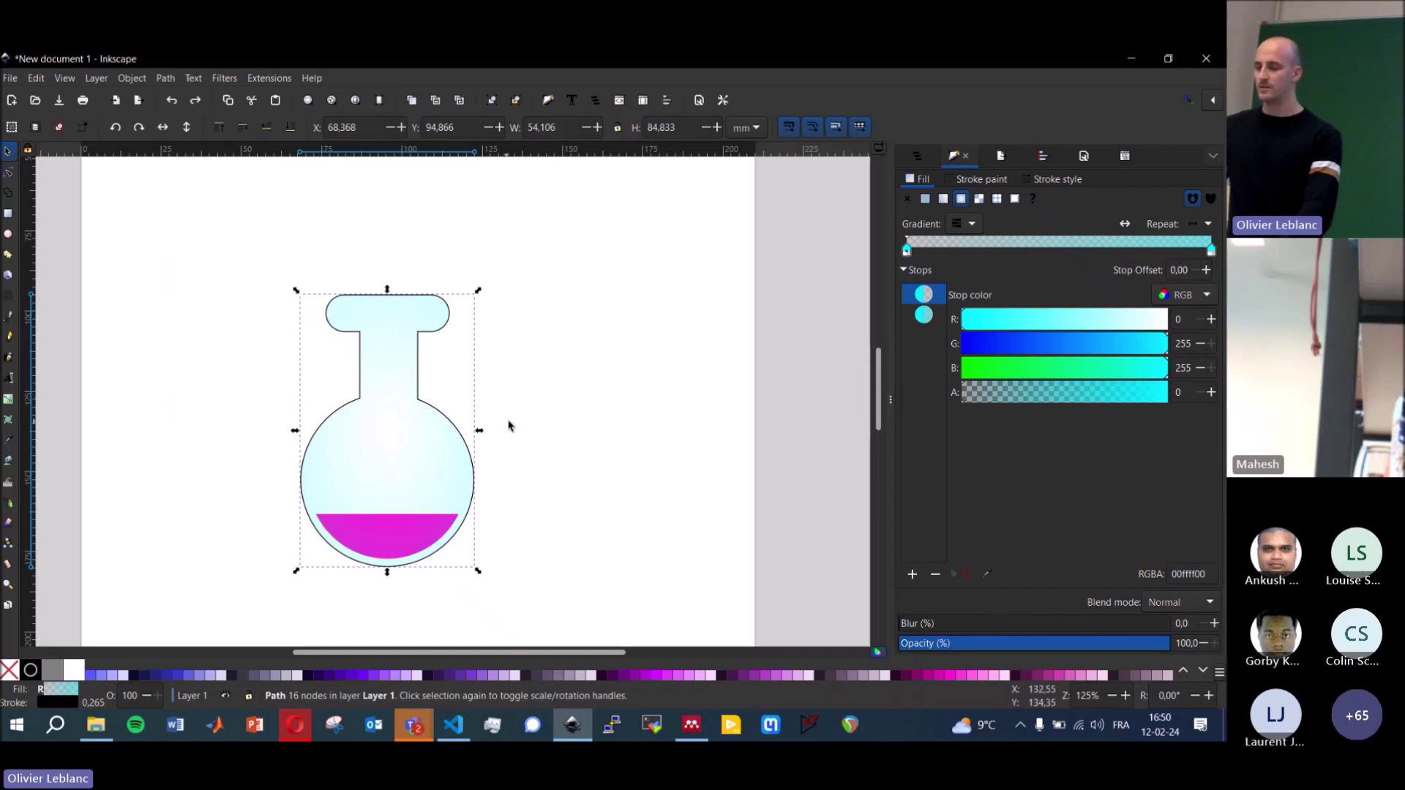
{"action": "key", "text": "ctrl+shift+z"}
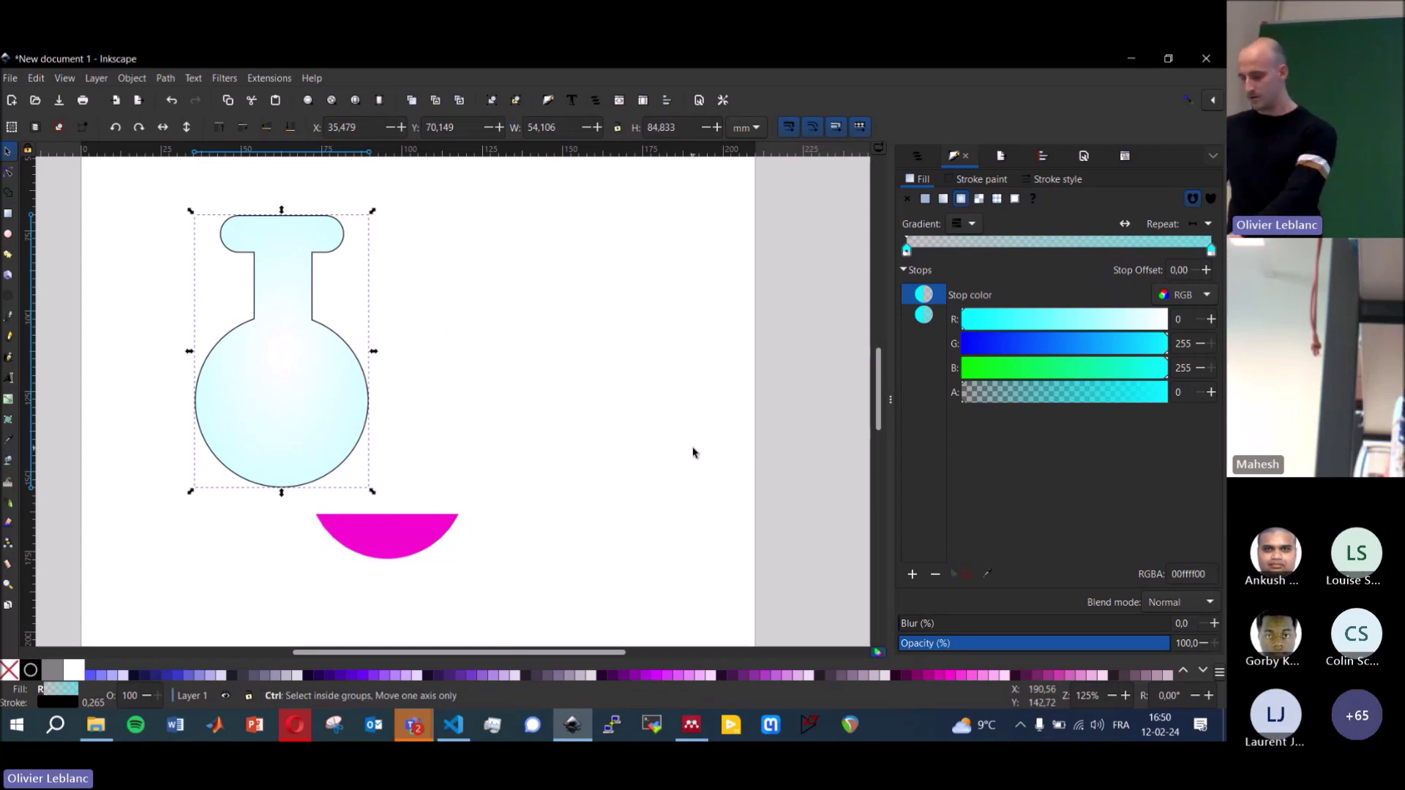
{"action": "key", "text": "ctrl+z"}
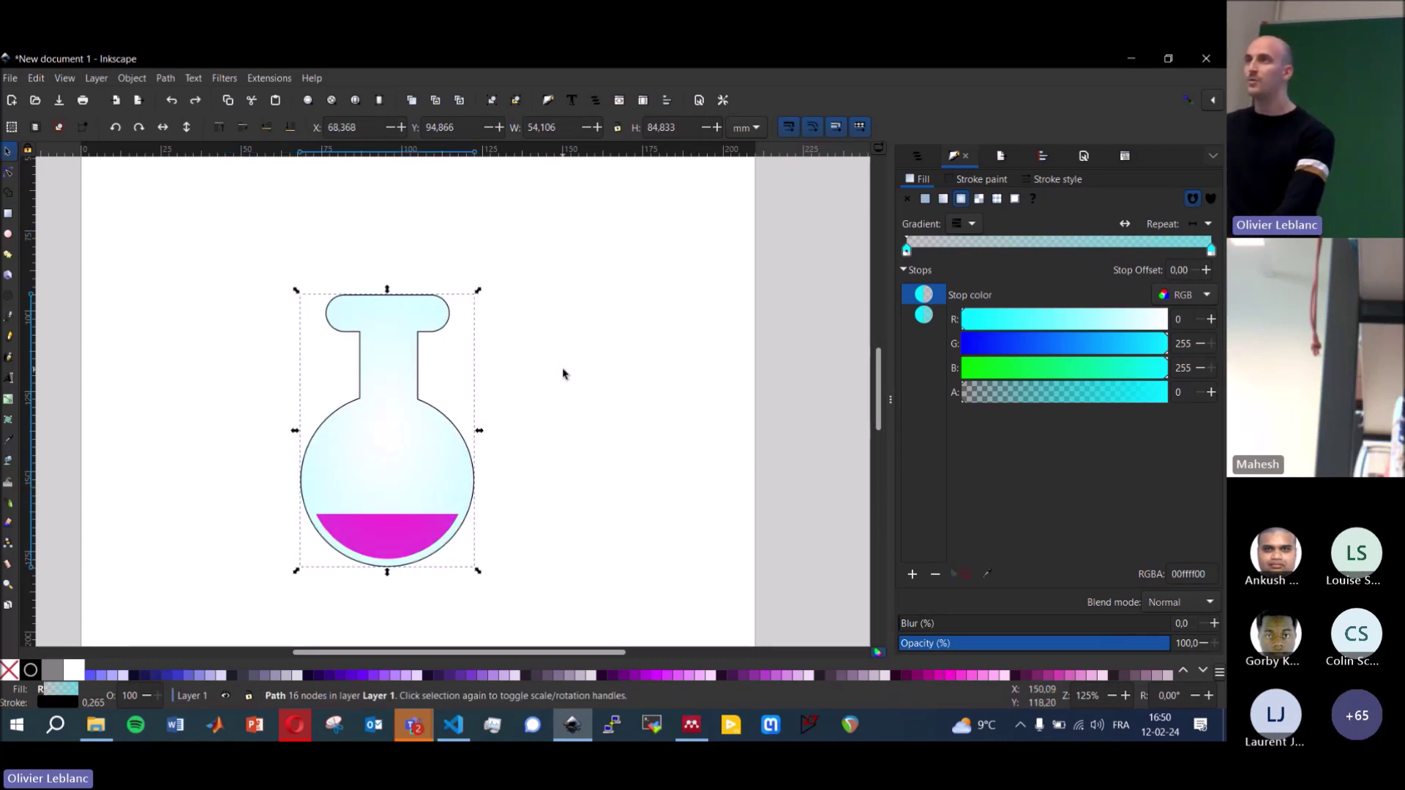
- Select both the bottle outline and the liquid and group them
{"action": "key", "text": "ctrl+a"}
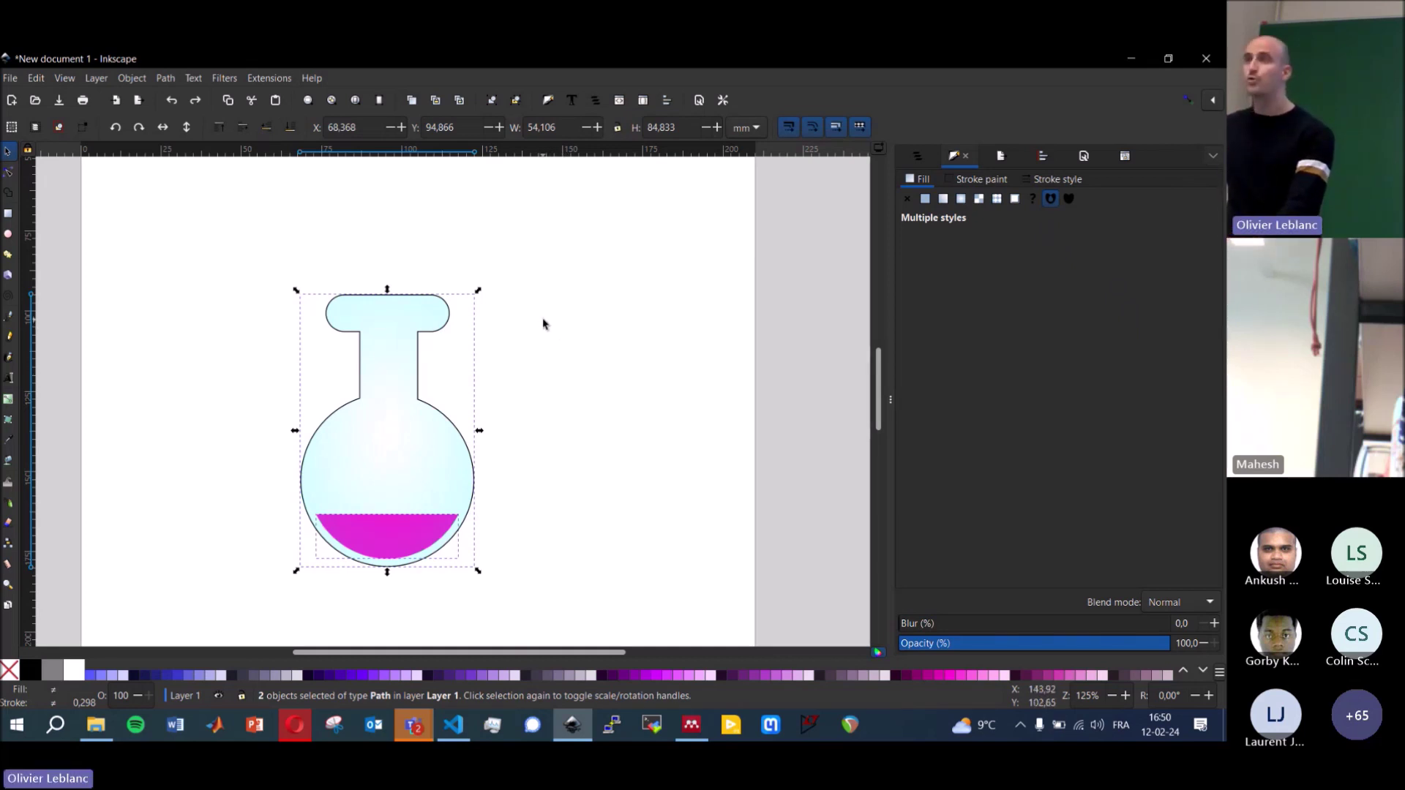
{"action": "key", "text": "ctrl"}
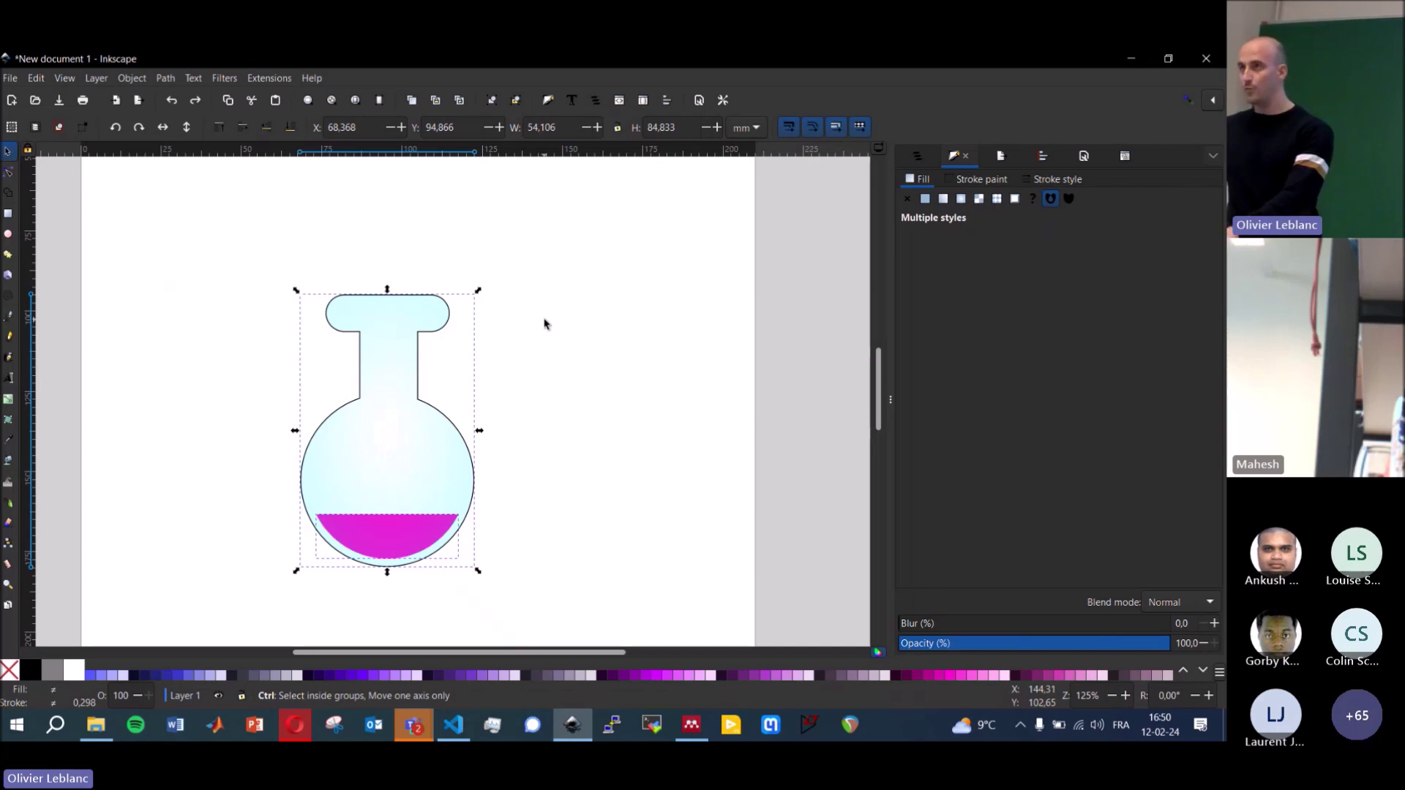
{"action": "key", "text": "ctrl+g"}
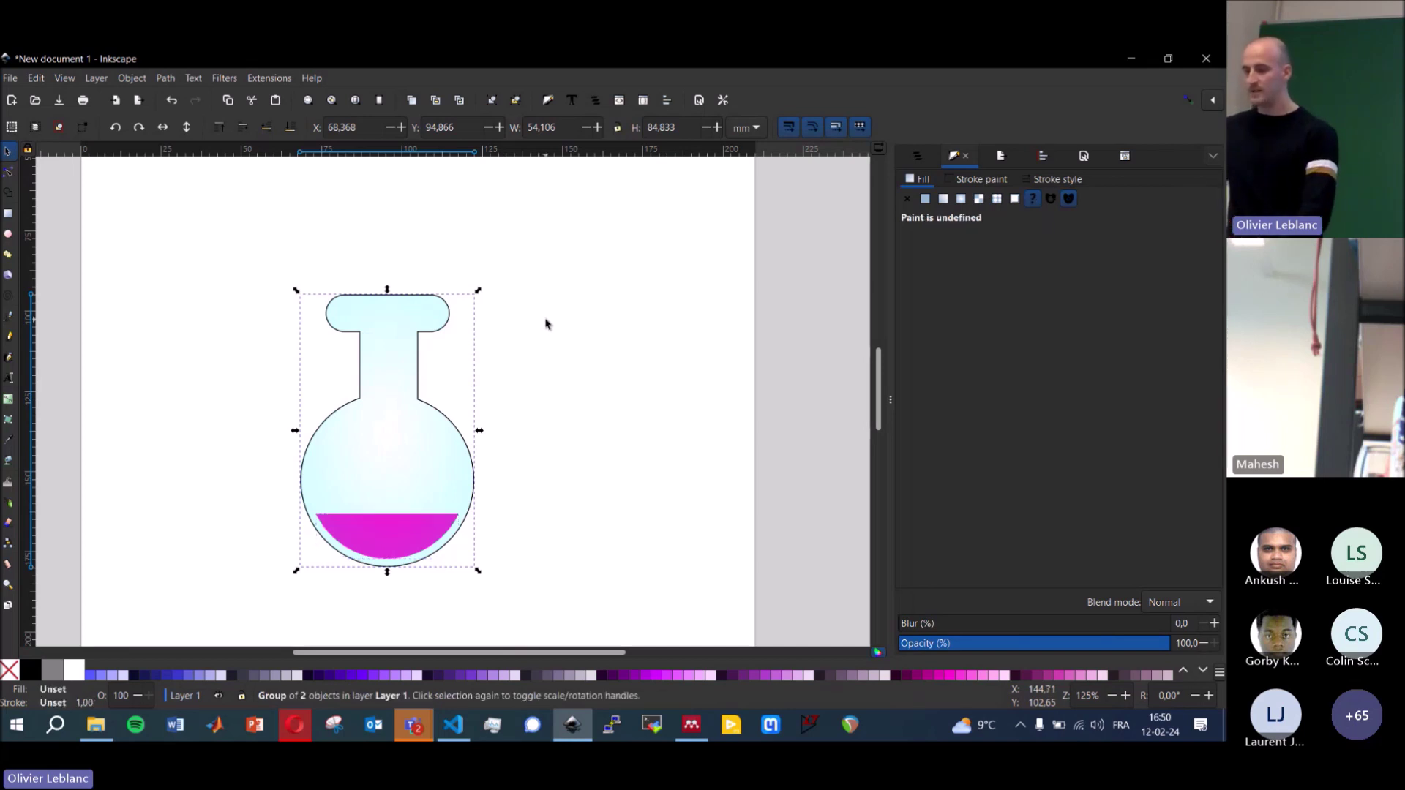
- Move the bottle group higher on the page, to about X 73.6 and Y 78.7 mm
{"action": "mouse_move", "coordinate": [386, 368]}
{"action": "left_mouse_down"}
{"action": "mouse_move", "coordinate": [207, 264]}
{"action": "mouse_move", "coordinate": [424, 317]}
{"action": "mouse_move", "coordinate": [350, 282]}
{"action": "mouse_move", "coordinate": [388, 357]}
{"action": "left_mouse_up"}
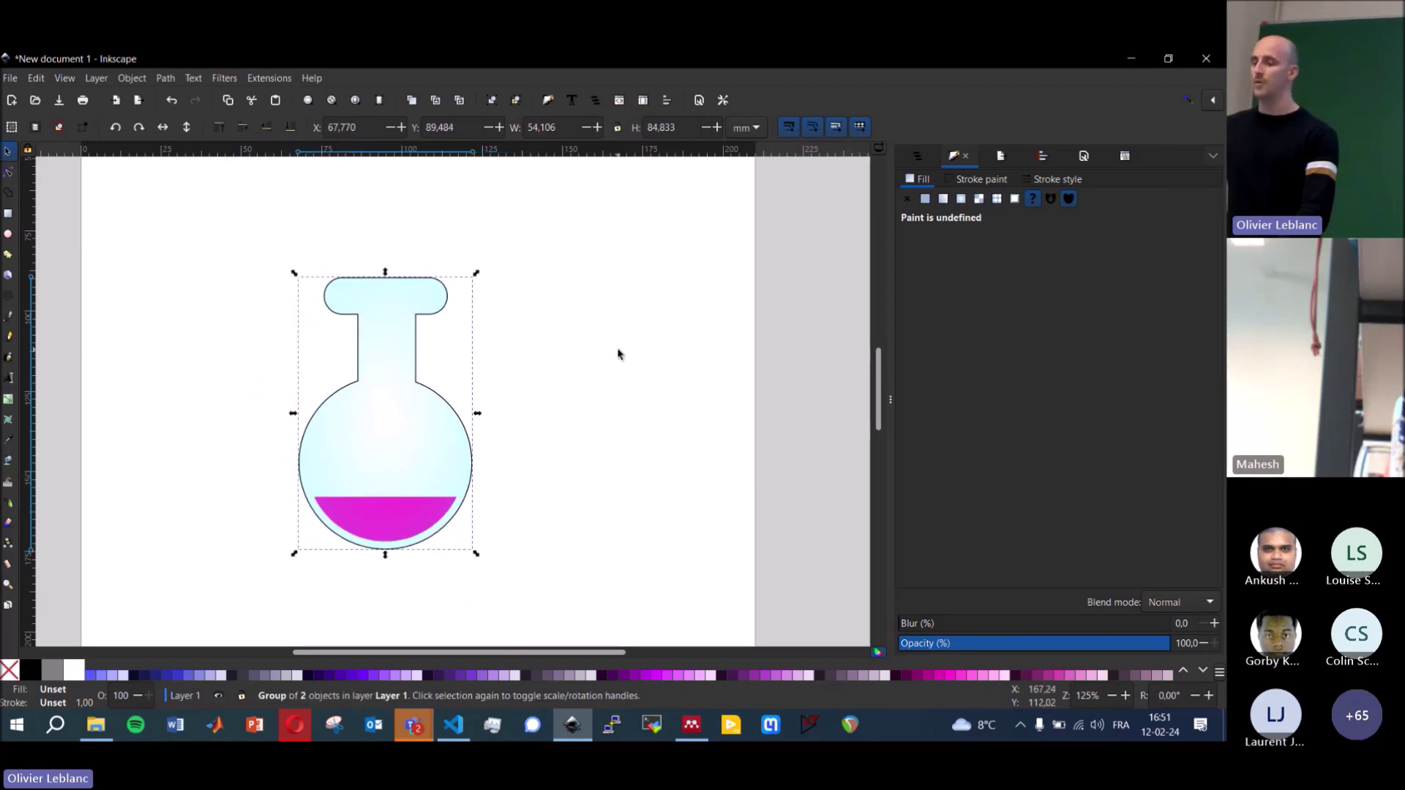
{"action": "left_click", "coordinate": [617, 351]}
{"action": "left_click", "coordinate": [406, 439]}
{"action": "mouse_move", "coordinate": [392, 467]}
{"action": "left_mouse_down"}
{"action": "mouse_move", "coordinate": [454, 464]}
{"action": "mouse_move", "coordinate": [407, 417]}
{"action": "mouse_move", "coordinate": [407, 435]}
{"action": "left_mouse_up"}
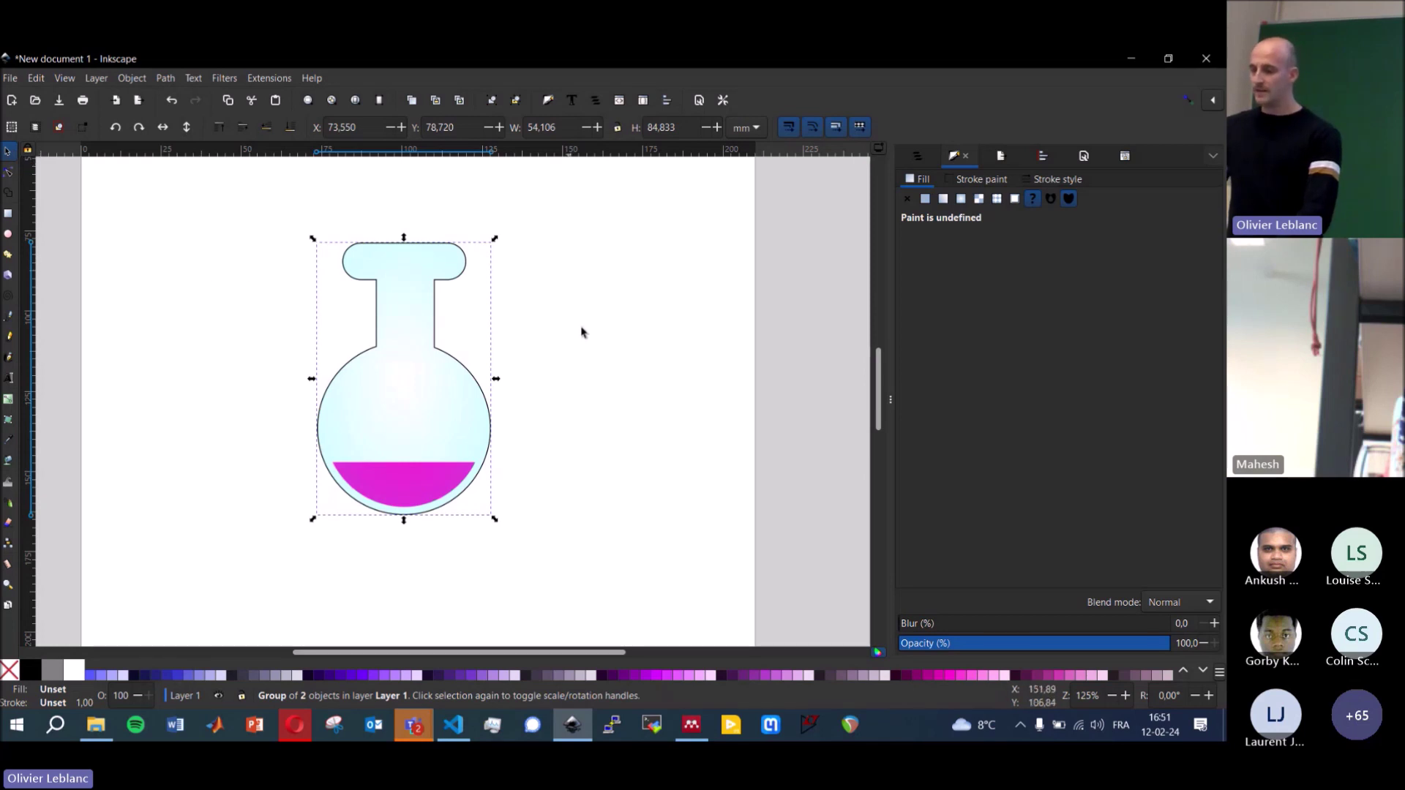
{"action": "left_click", "coordinate": [470, 335]}
- Try resizing the bottle group freely, undo that, and scale it proportionally to about 45 by 70 mm
{"action": "left_click", "coordinate": [410, 376]}
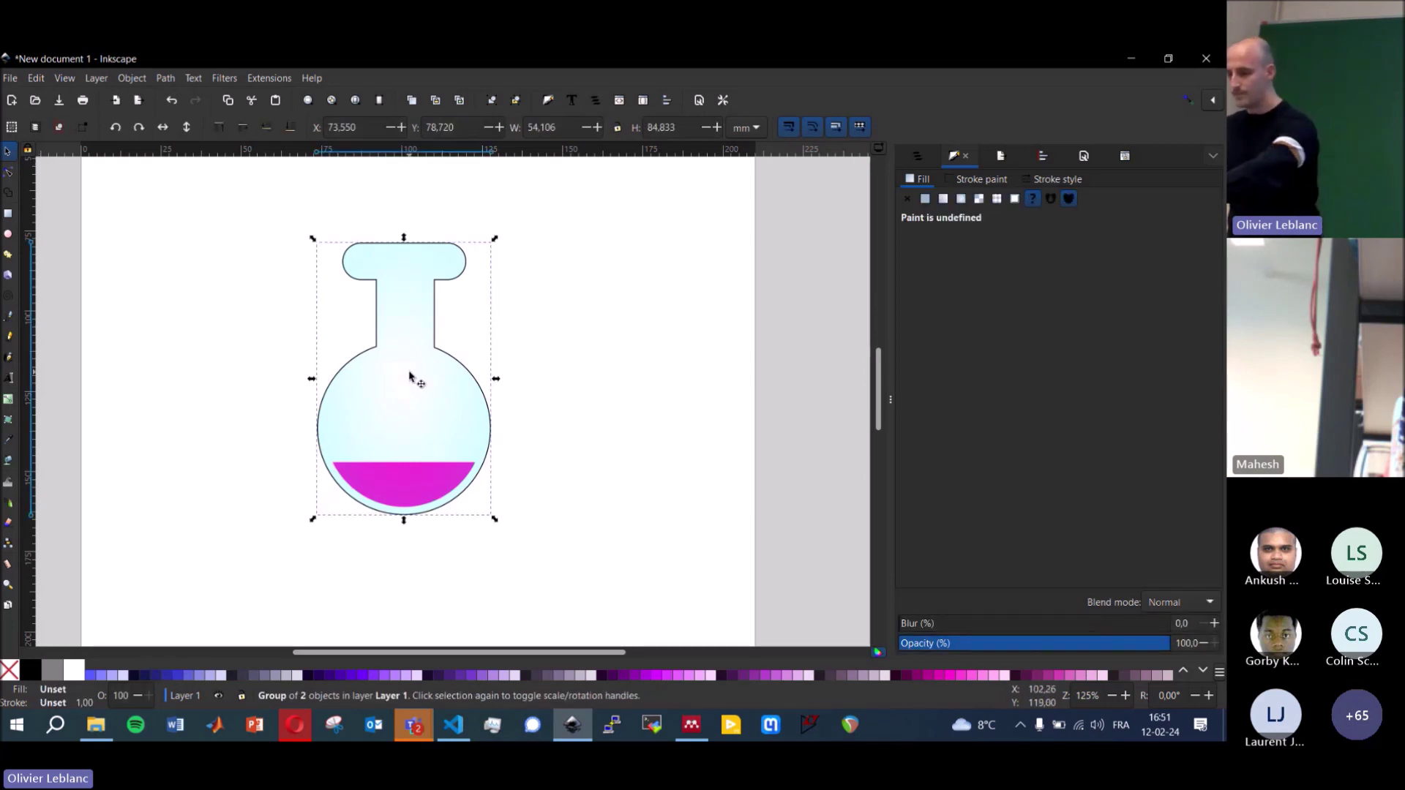
{"action": "left_click_drag", "start_coordinate": [495, 239], "coordinate": [599, 273]}
{"action": "key", "text": "ctrl+z"}
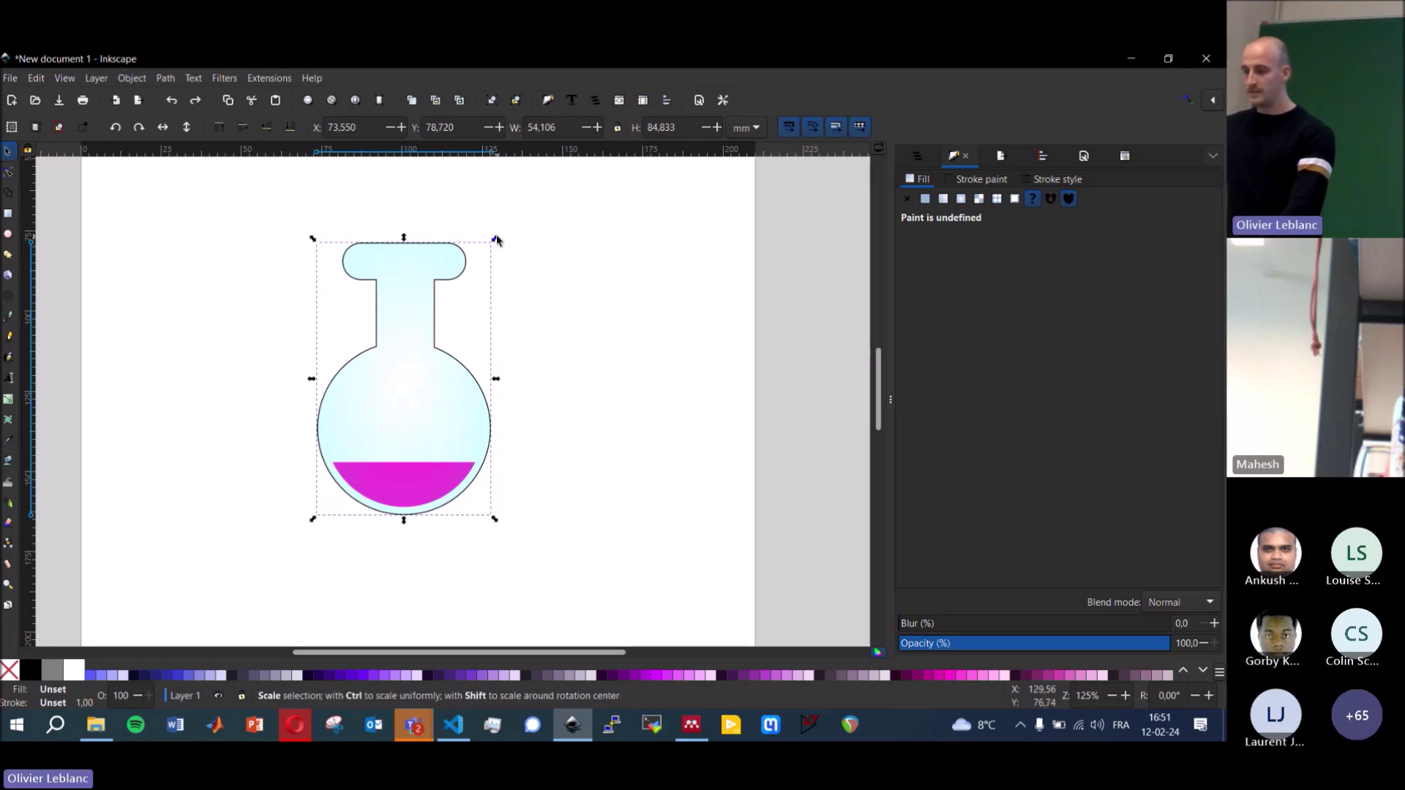
{"action": "left_click_drag", "start_coordinate": [497, 240], "coordinate": [528, 288]}
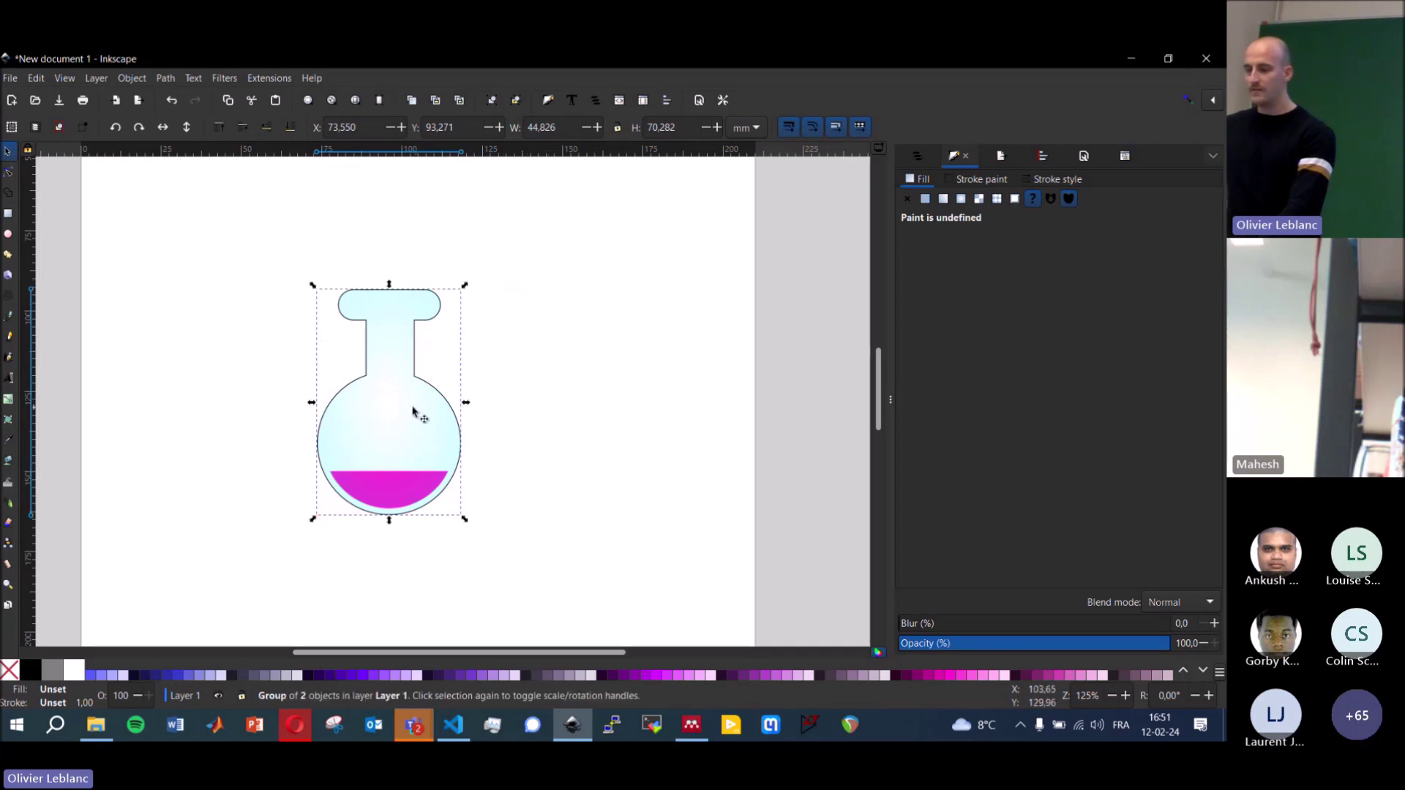
- Try rotating the bottle group freely about its centre, and undo the rotation
{"action": "left_click", "coordinate": [393, 389]}
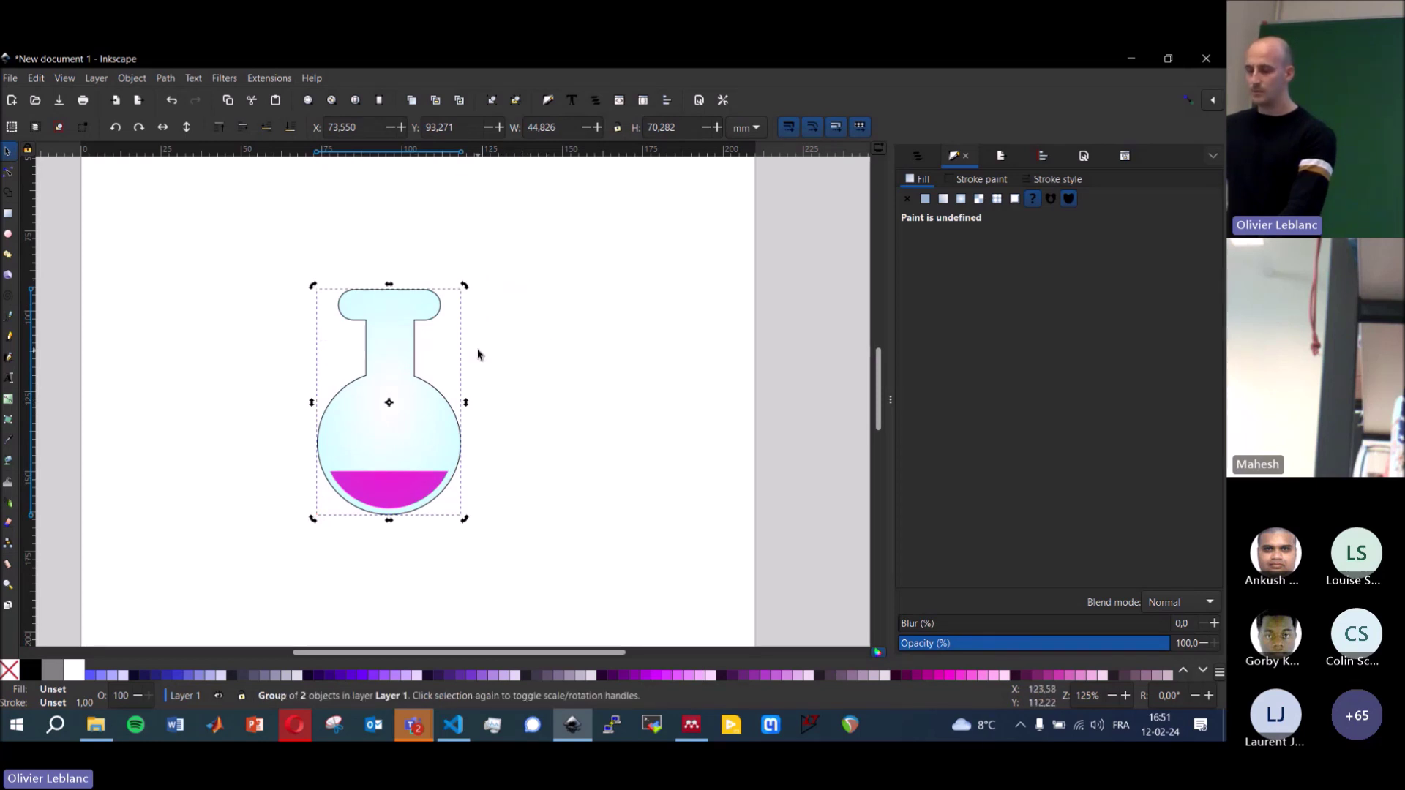
{"action": "left_click_drag", "start_coordinate": [466, 287], "coordinate": [529, 285]}
{"action": "key", "text": "ctrl+z"}
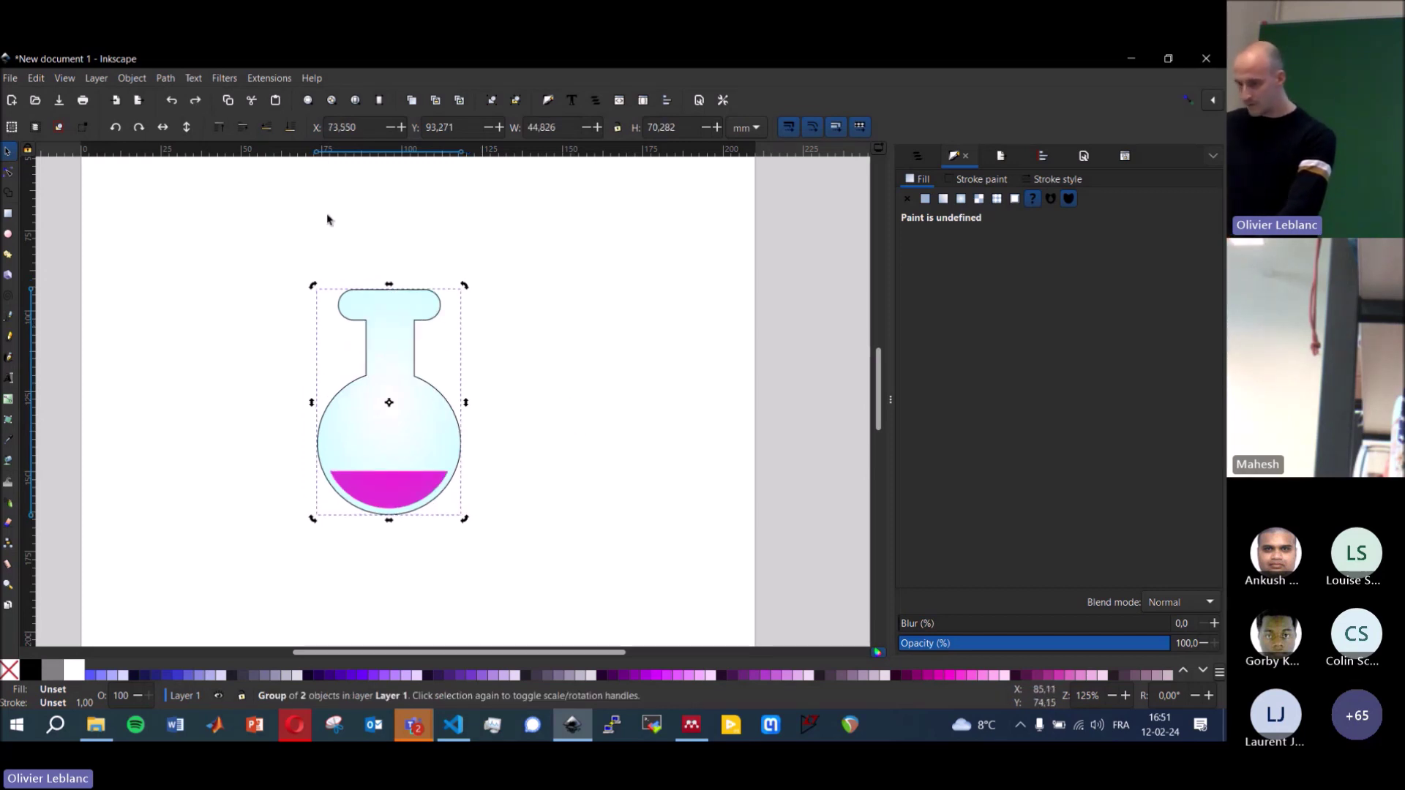
- Rotate the bottle group 90° clockwise four times, through one full turn, and deselect it
{"action": "left_click", "coordinate": [138, 128]}
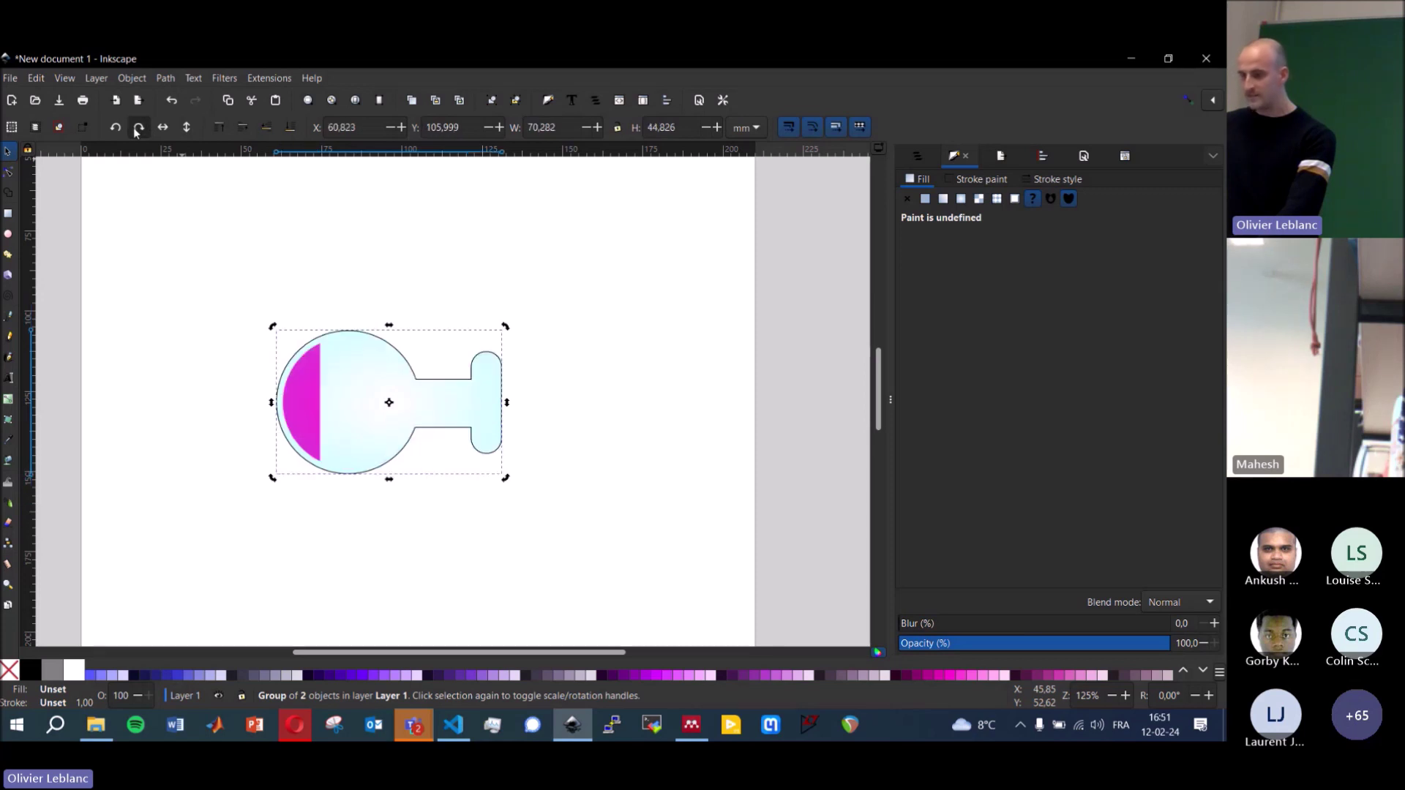
{"action": "left_click", "coordinate": [138, 127]}
{"action": "left_click", "coordinate": [138, 127]}
{"action": "left_click", "coordinate": [138, 127]}
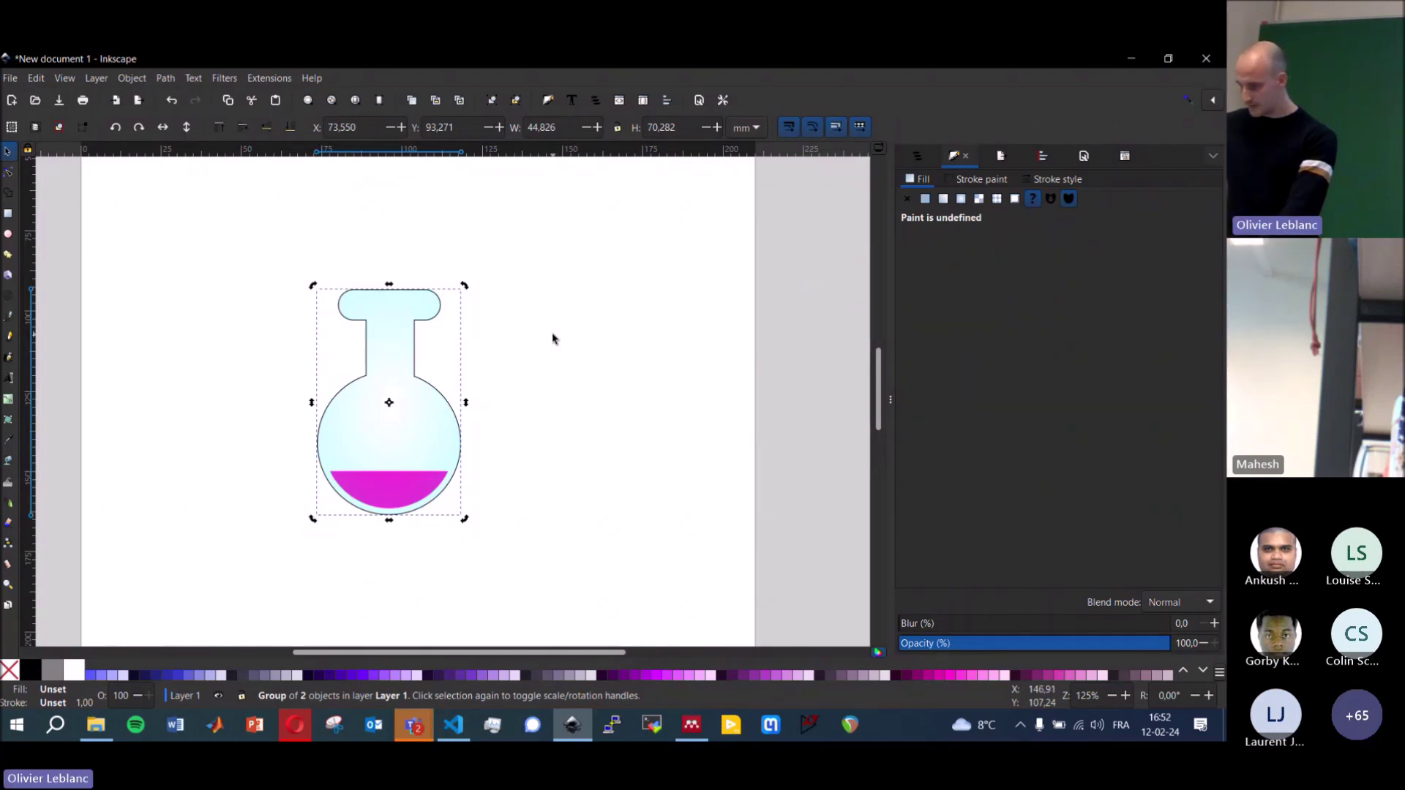
{"action": "key", "text": "Escape"}
- Reselect the whole bottle group and bring up its tiled clones settings
{"action": "scroll", "coordinate": [553, 339], "scroll_direction": "down", "scroll_amount": 1, "text": "ctrl"}
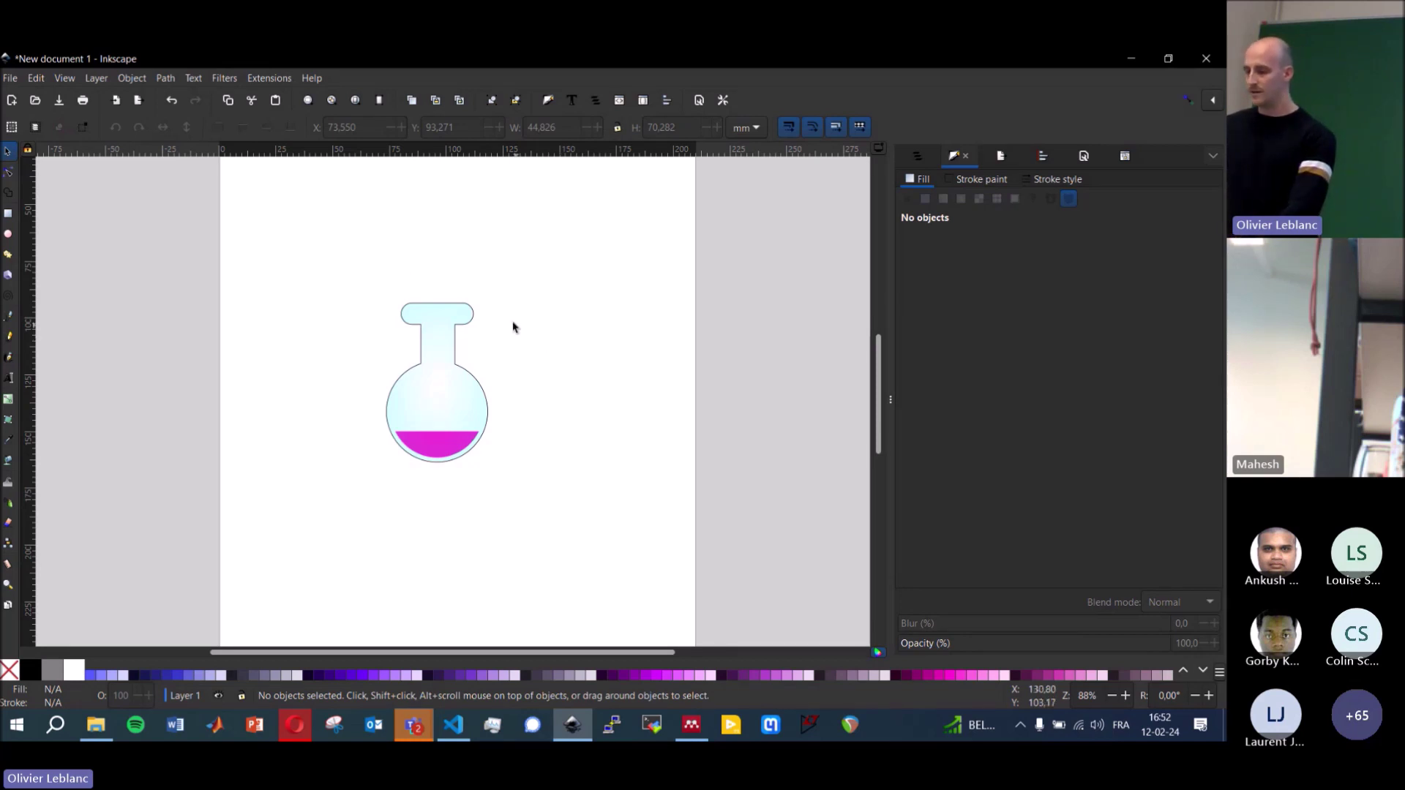
{"action": "mouse_move", "coordinate": [319, 264]}
{"action": "left_mouse_down"}
{"action": "mouse_move", "coordinate": [550, 505]}
{"action": "mouse_move", "coordinate": [562, 501]}
{"action": "left_mouse_up"}
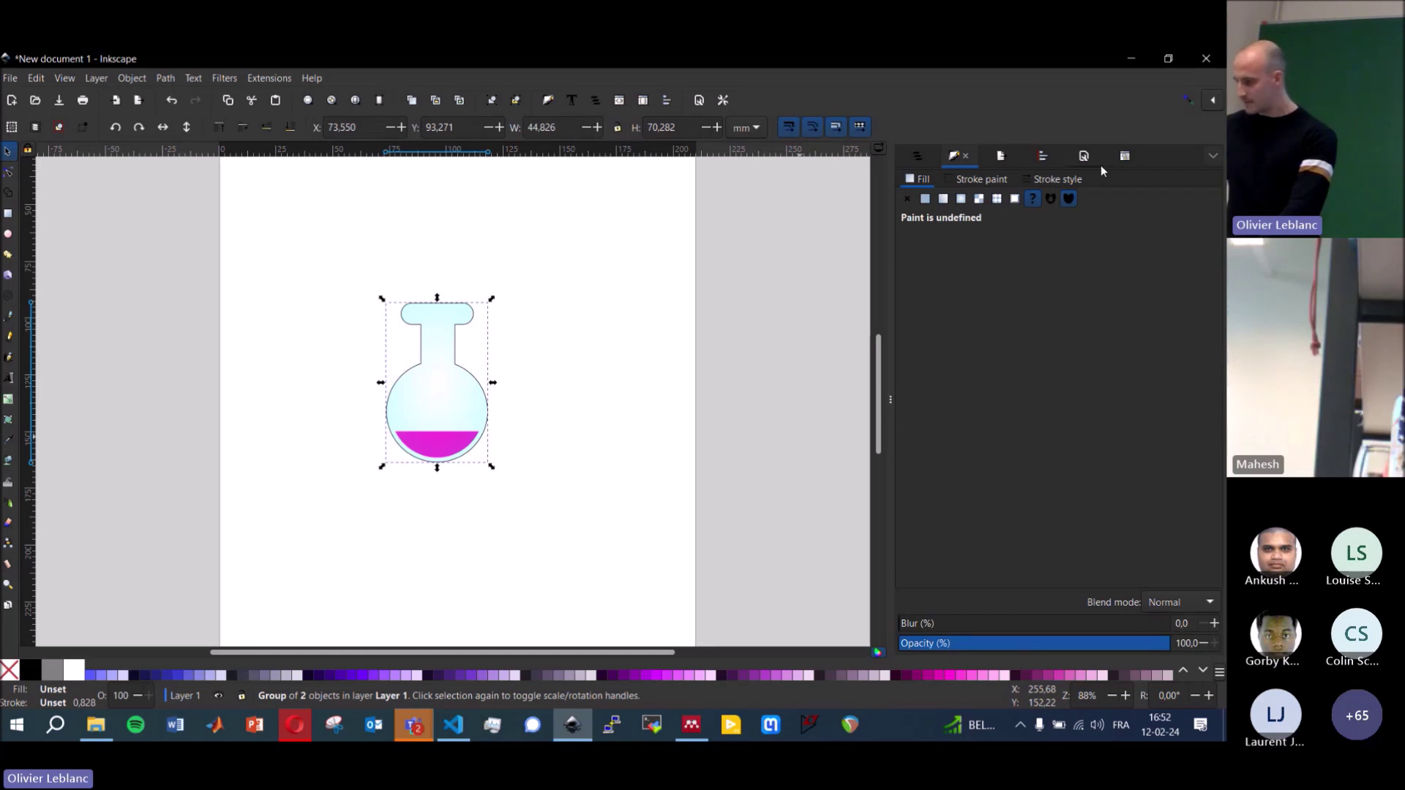
{"action": "left_click", "coordinate": [920, 157]}
{"action": "left_click", "coordinate": [1002, 158]}
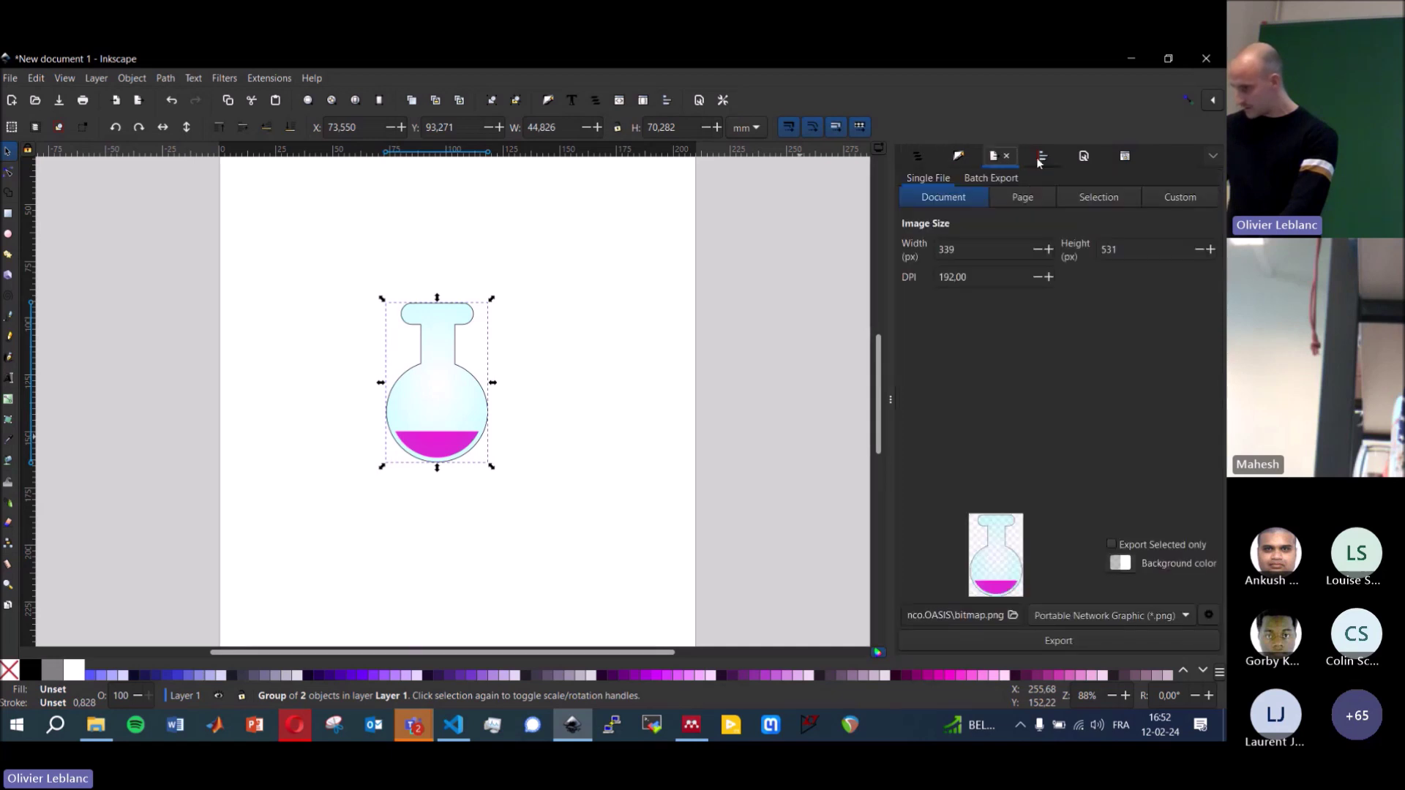
{"action": "left_click", "coordinate": [1054, 159]}
{"action": "left_click", "coordinate": [1085, 158]}
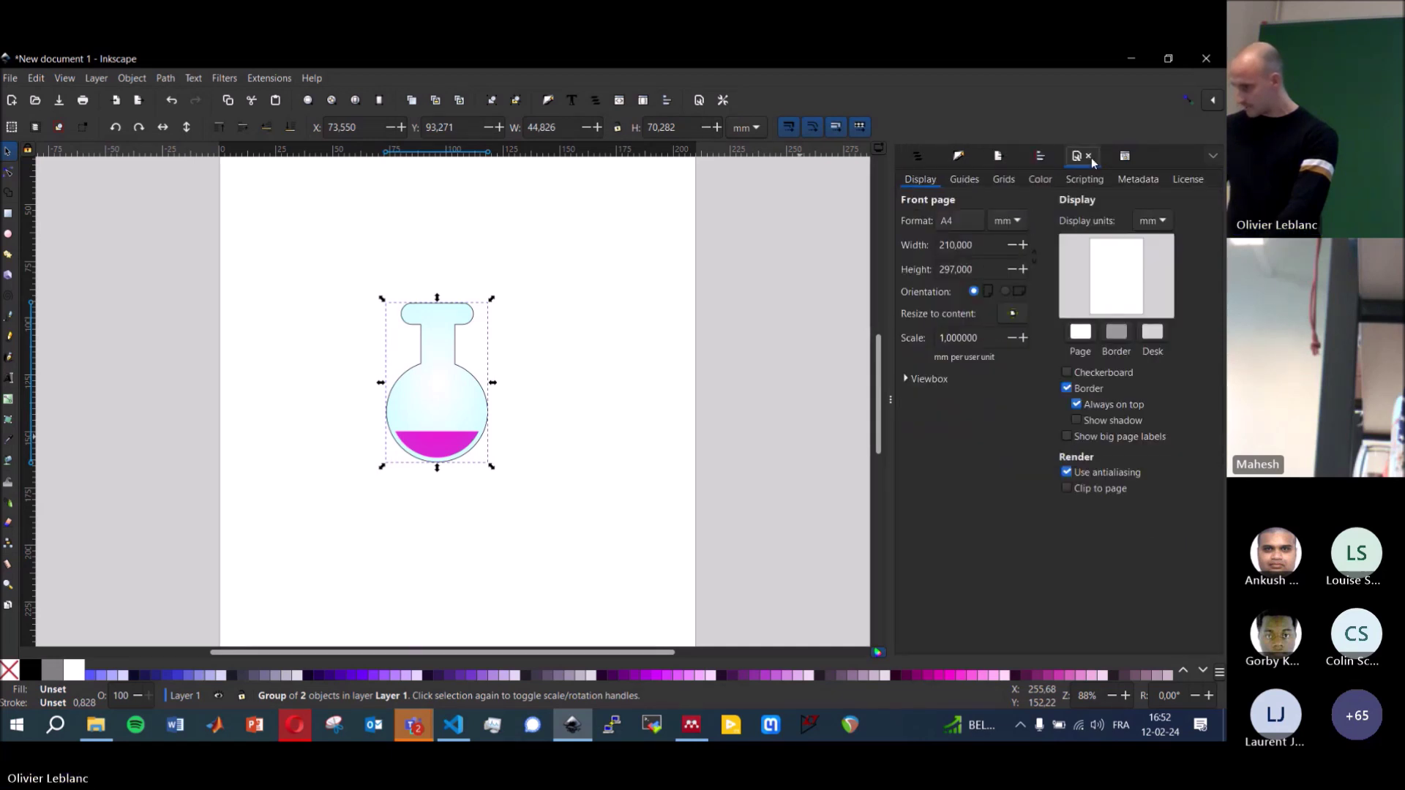
{"action": "left_click", "coordinate": [1123, 158]}
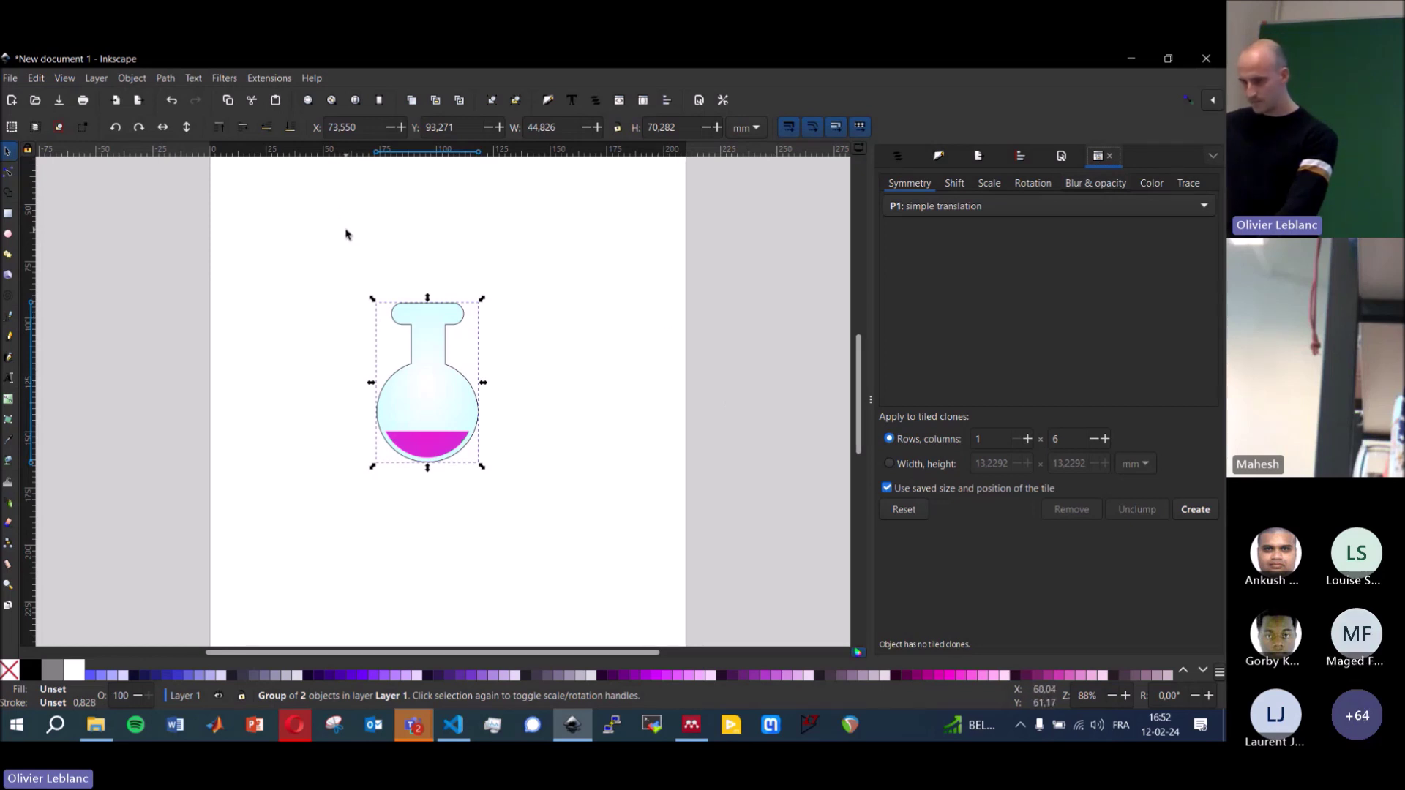
{"action": "left_click", "coordinate": [94, 77]}
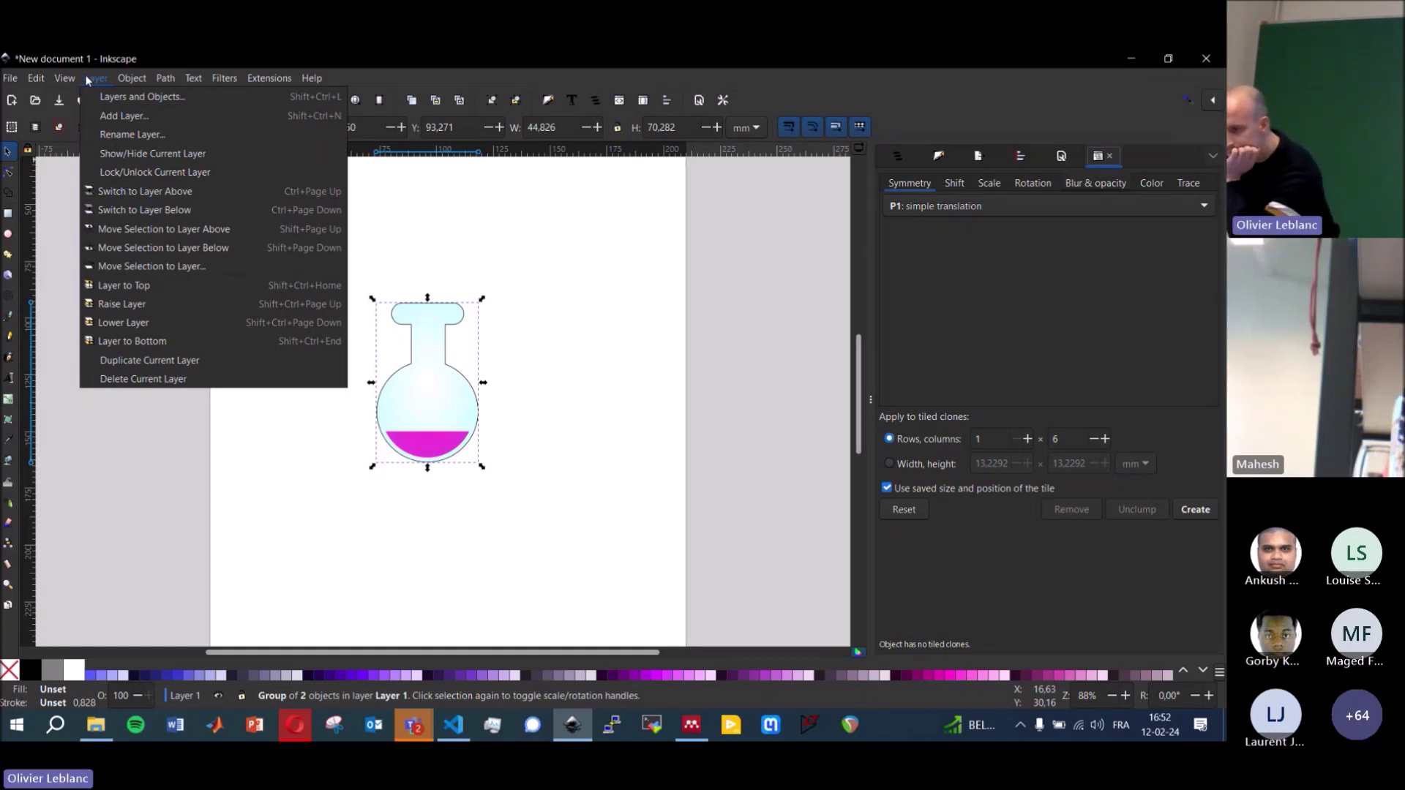
{"action": "left_click", "coordinate": [85, 75]}
{"action": "left_click", "coordinate": [41, 77]}
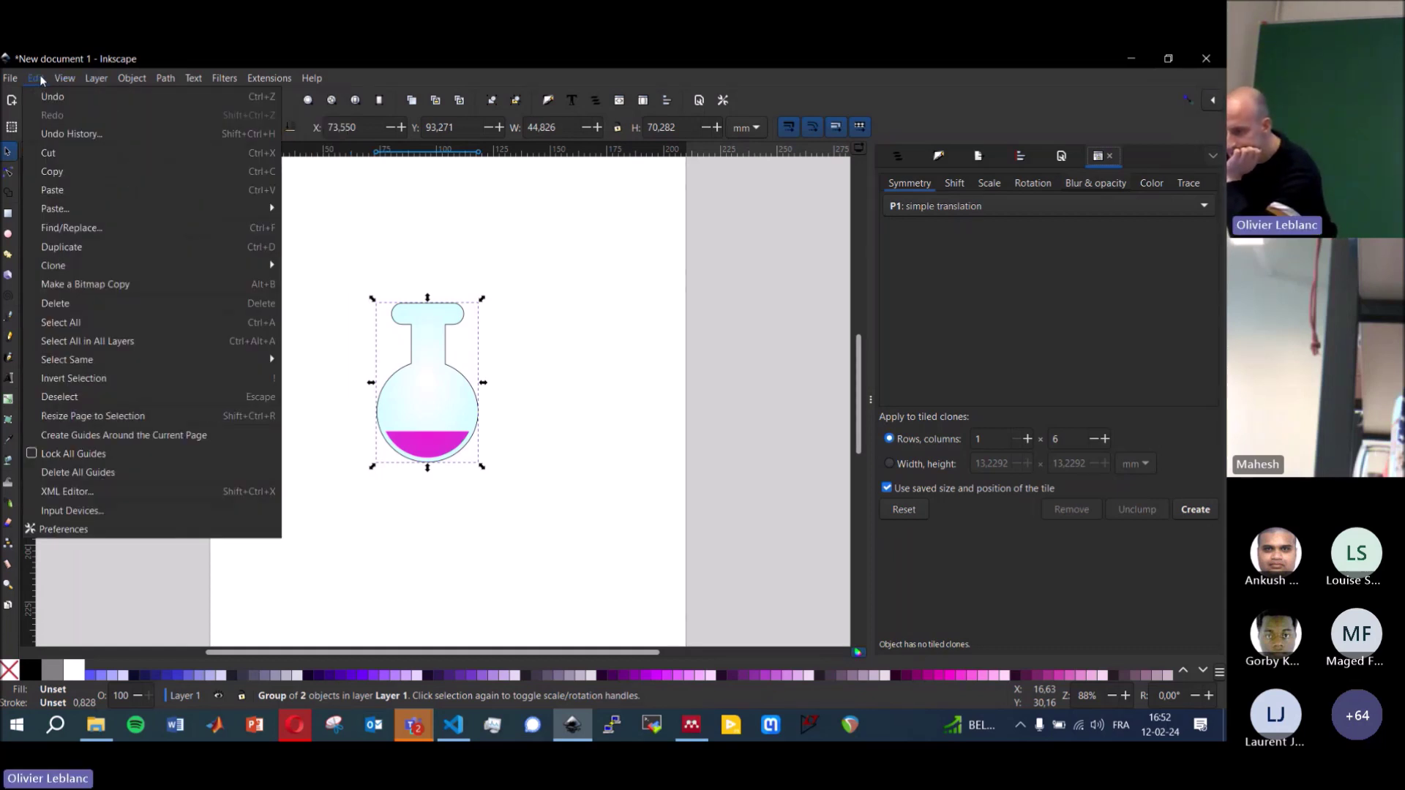
{"action": "mouse_move", "coordinate": [56, 81]}
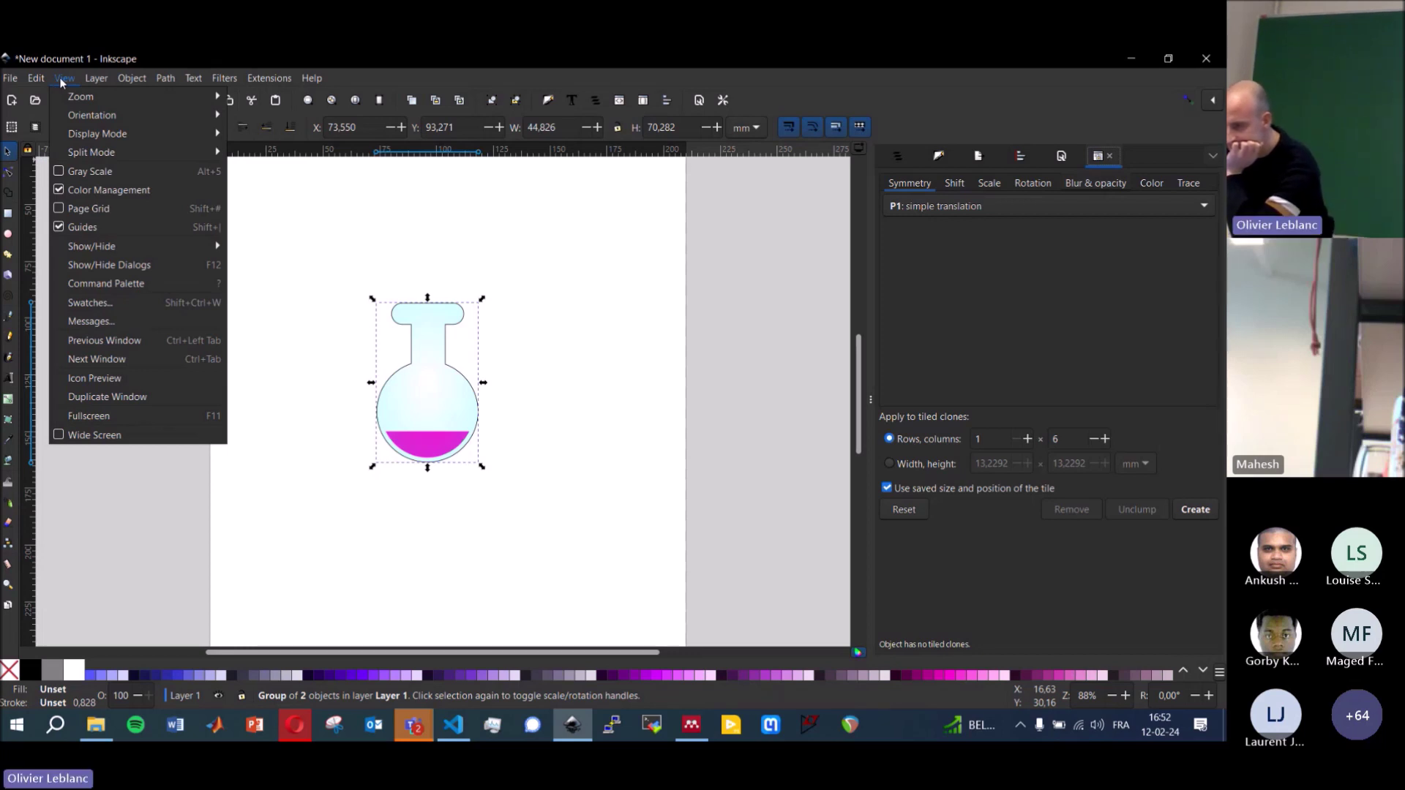
{"action": "left_click", "coordinate": [278, 495]}
- Switch to the web browser and search the web for "inkscape tile object as circular symmetry"
{"action": "left_click", "coordinate": [299, 741]}
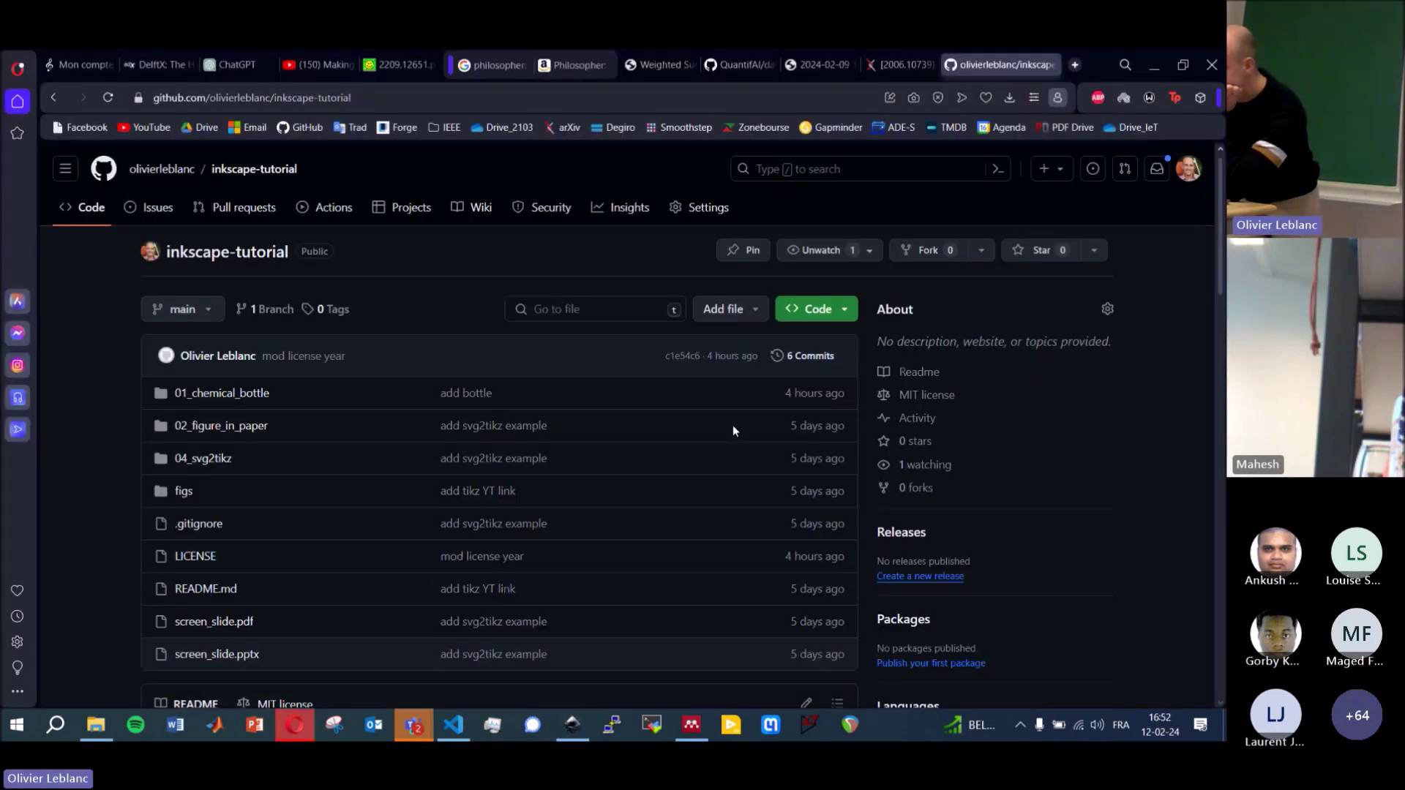
{"action": "left_click", "coordinate": [1076, 66]}
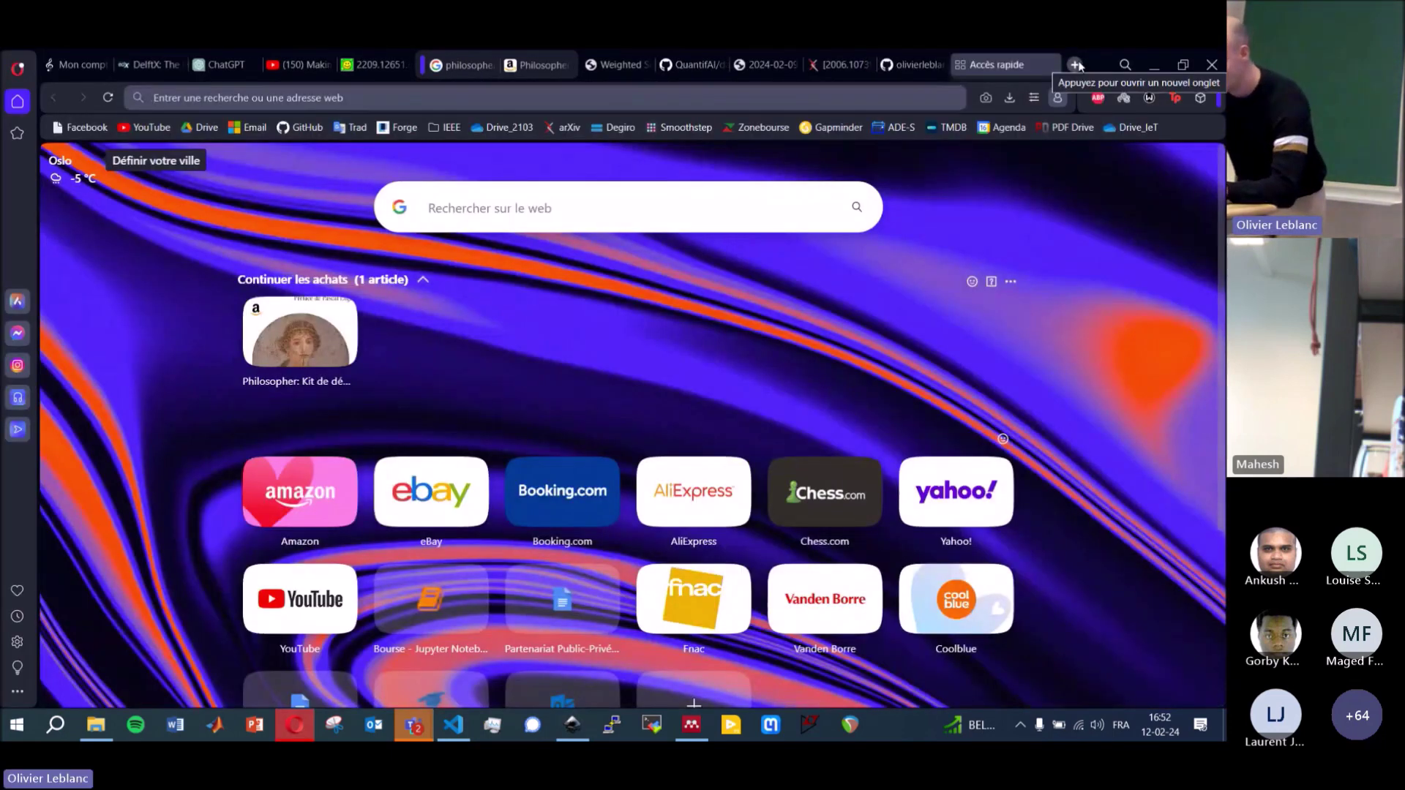
{"action": "type", "text": "inkscape "}
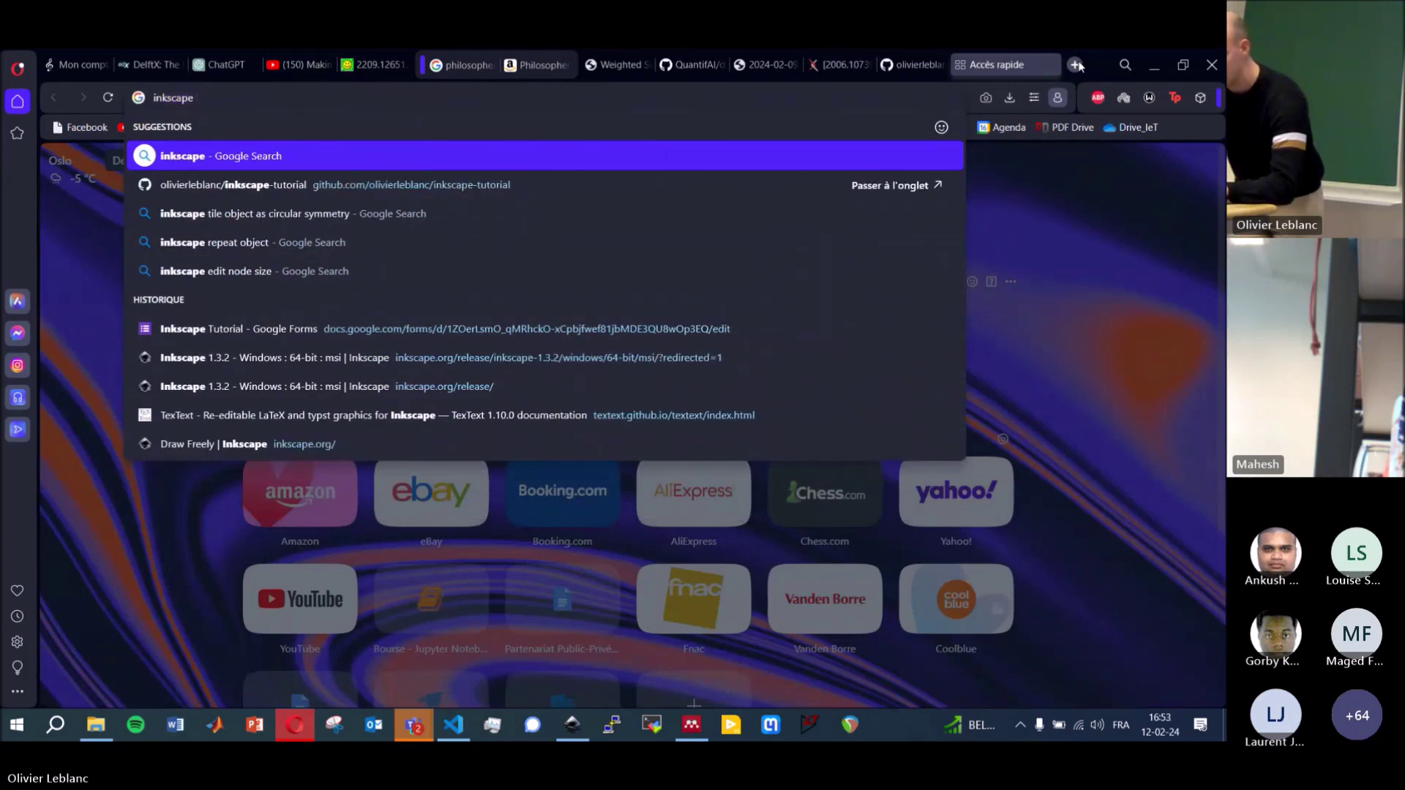
{"action": "type", "text": "tile object as circular symmetry"}
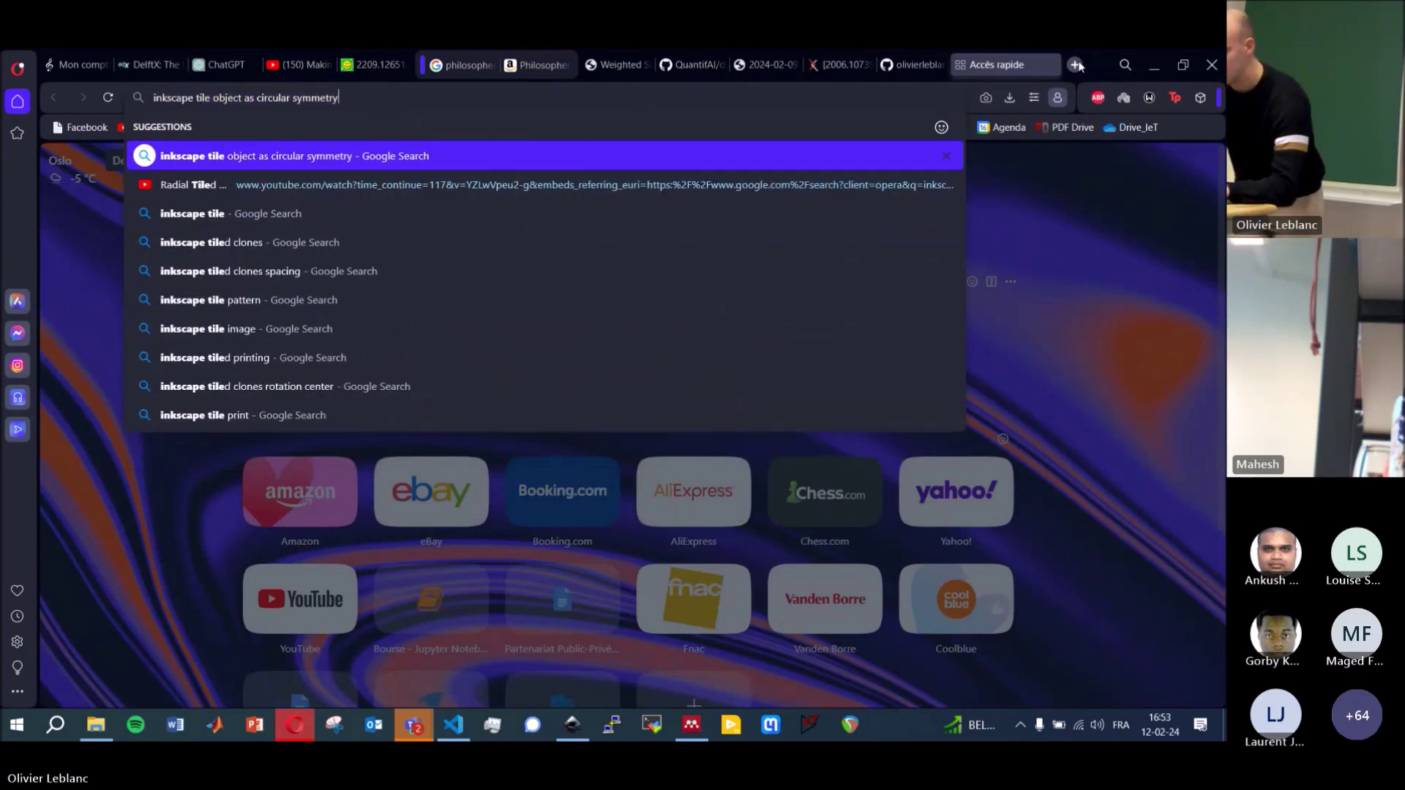
{"action": "key", "text": "Return"}
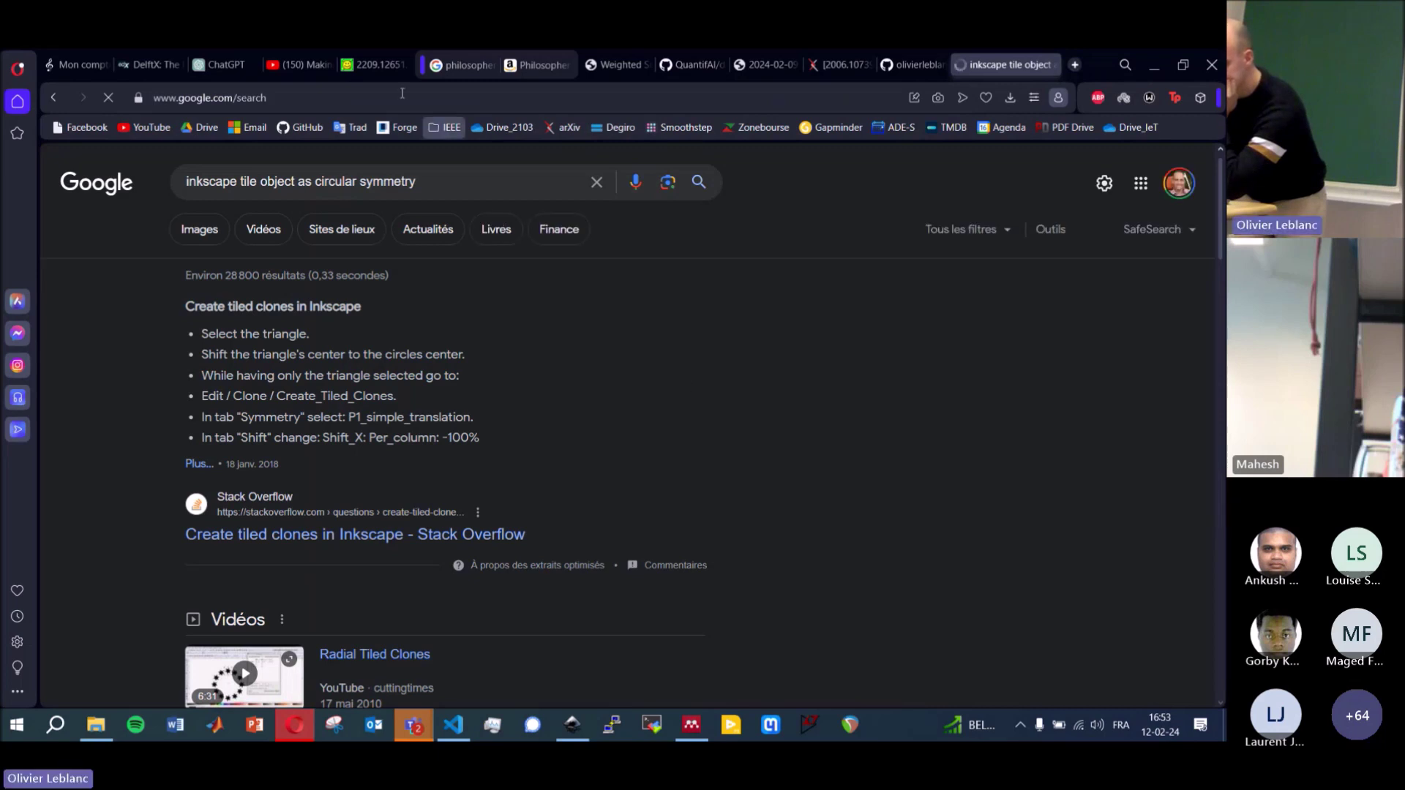
- Change the web search to "inkscape open tile clone tab" and look through the results
{"action": "left_click_drag", "start_coordinate": [415, 181], "coordinate": [240, 178]}
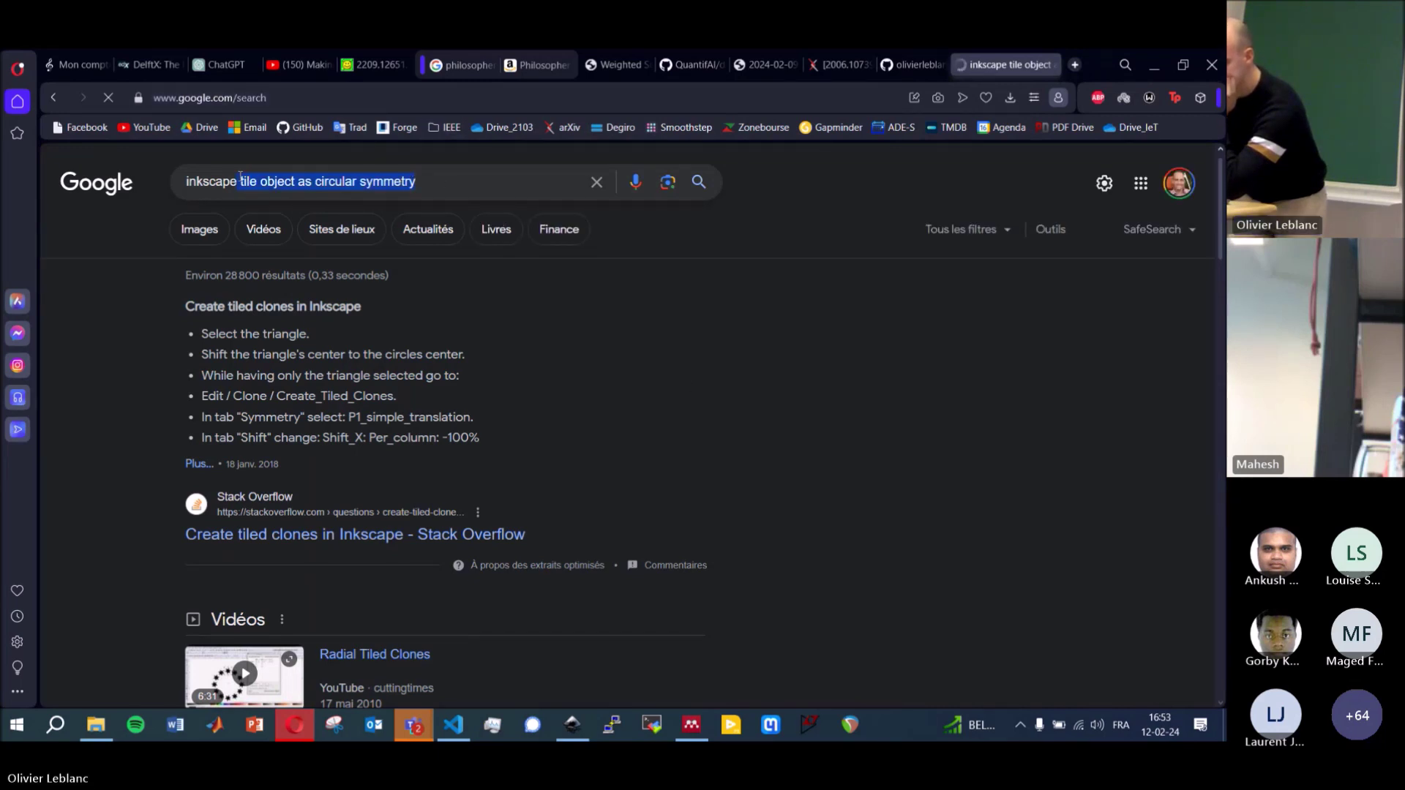
{"action": "key", "text": "BackSpace"}
{"action": "type", "text": "op"}
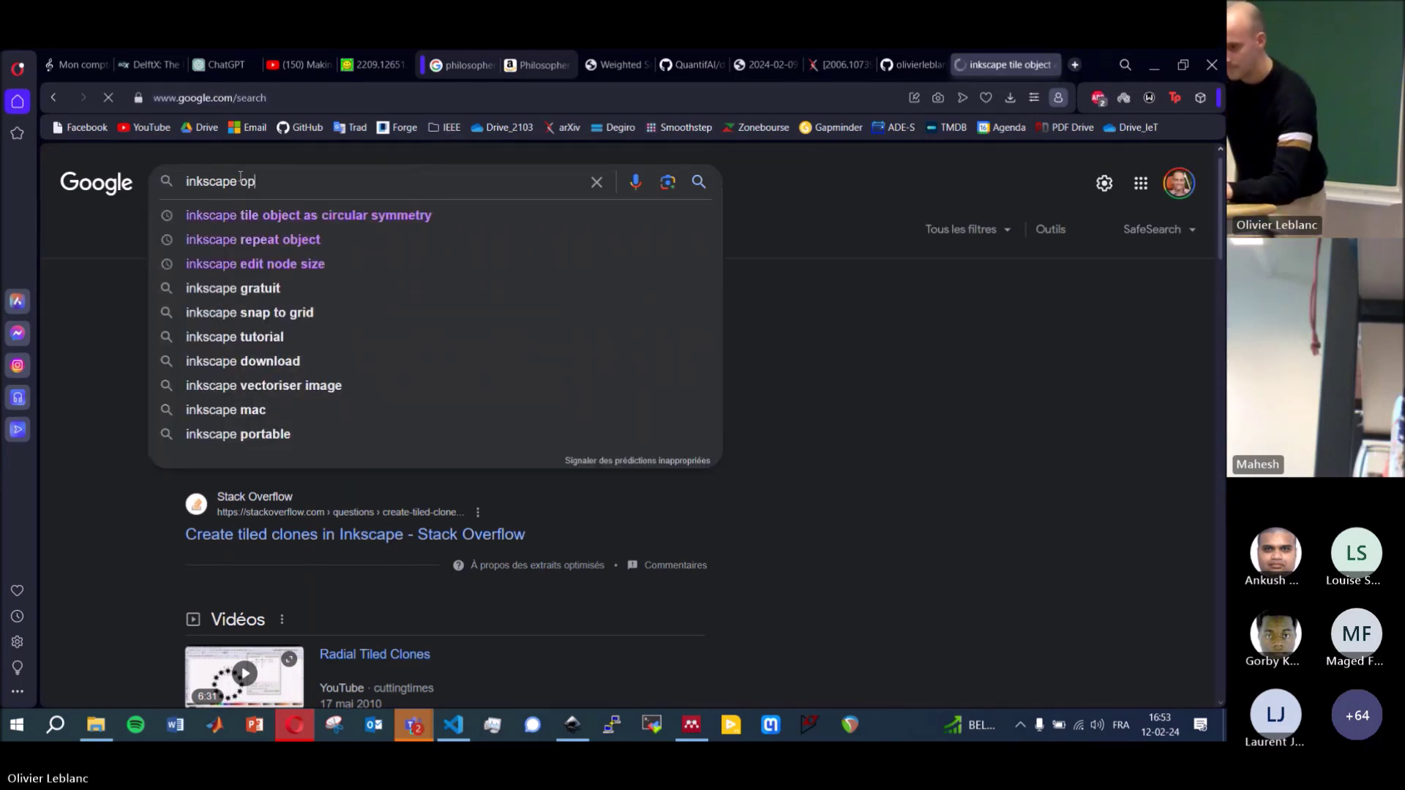
{"action": "type", "text": "en tile"}
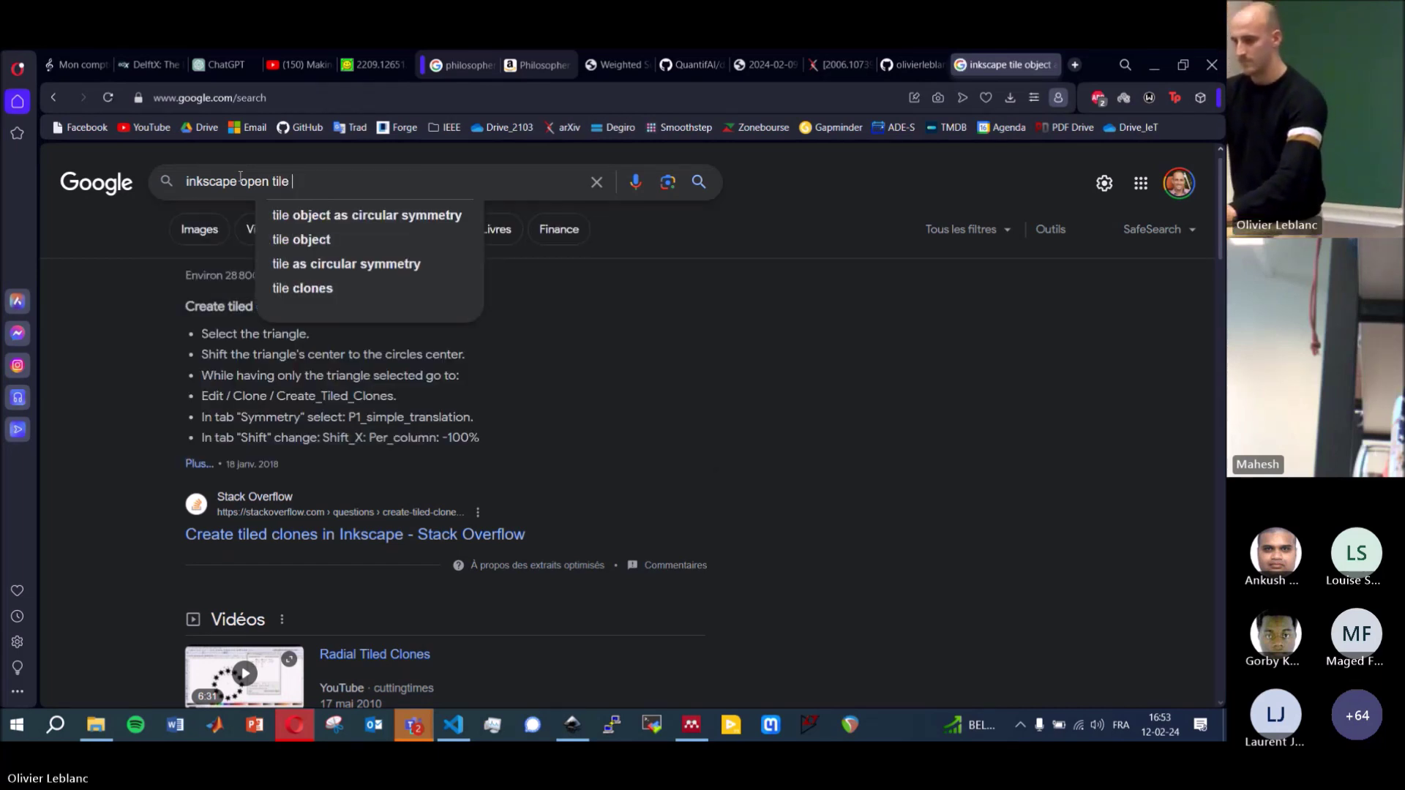
{"action": "type", "text": " clone tab"}
{"action": "key", "text": "Return"}
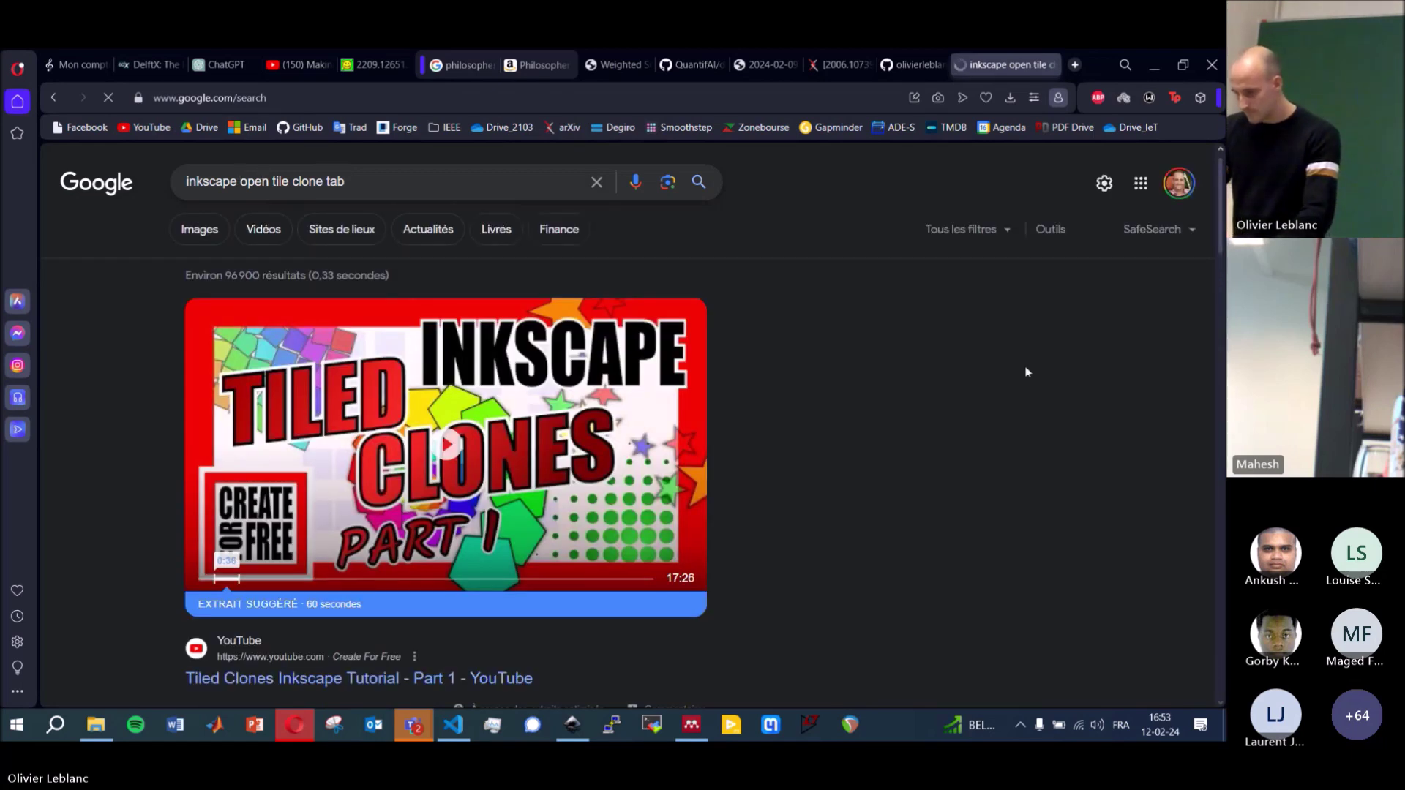
{"action": "scroll", "coordinate": [1014, 366], "scroll_direction": "down", "scroll_amount": 4}
{"action": "scroll", "coordinate": [1005, 358], "scroll_direction": "up", "scroll_amount": 2}
{"action": "scroll", "coordinate": [696, 428], "scroll_direction": "up", "scroll_amount": 1}
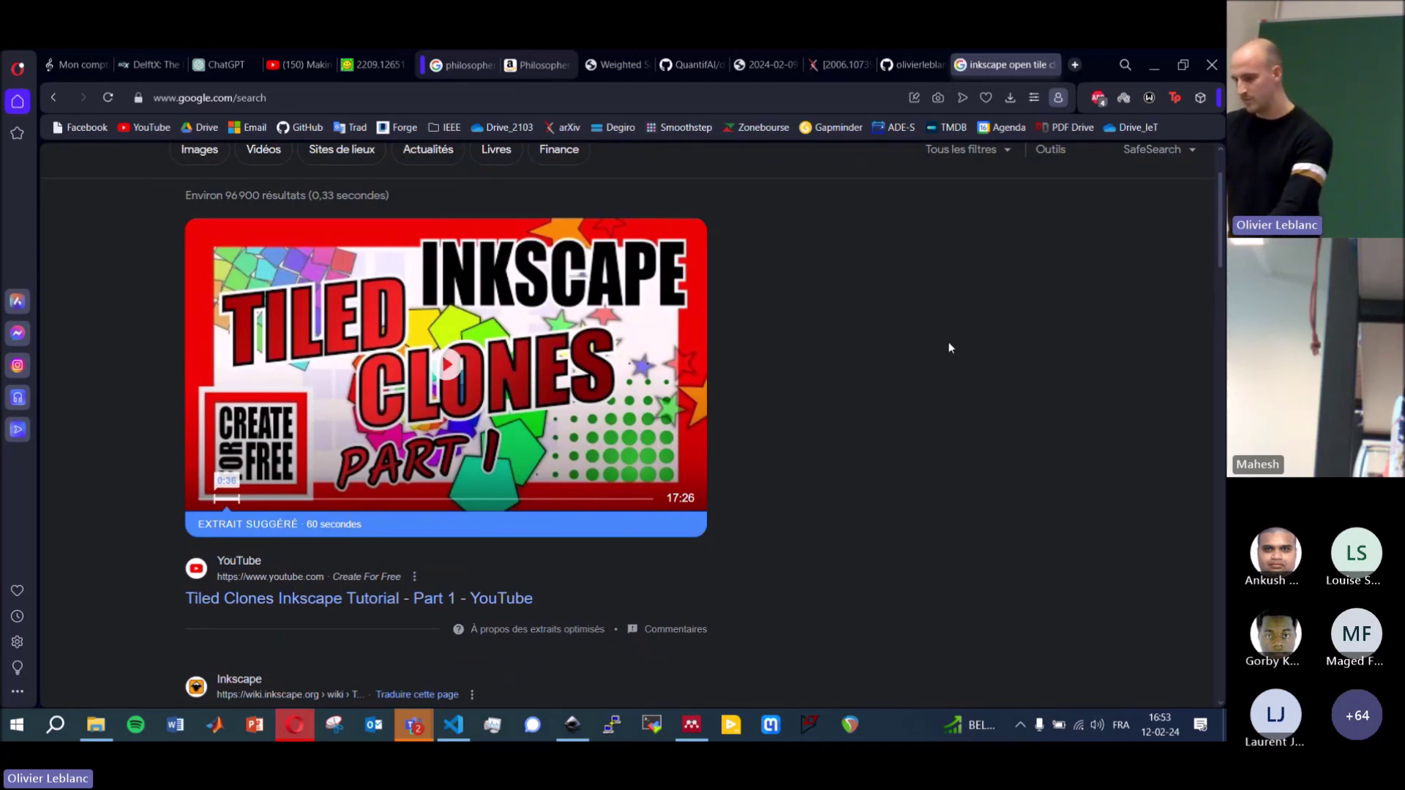
- Lower the computer's volume, play the "Tiled Clones Inkscape Tutorial - Part 1" video, and pause it where Create Tiled Clones is chosen
{"action": "key", "text": "XF86AudioLowerVolume"}
{"action": "key", "text": "XF86AudioLowerVolume"}
{"action": "key", "text": "XF86AudioLowerVolume"}
{"action": "key", "text": "XF86AudioLowerVolume"}
{"action": "key", "text": "XF86AudioLowerVolume"}
{"action": "key", "text": "XF86AudioLowerVolume"}
{"action": "key", "text": "XF86AudioLowerVolume"}
{"action": "left_click", "coordinate": [448, 368]}
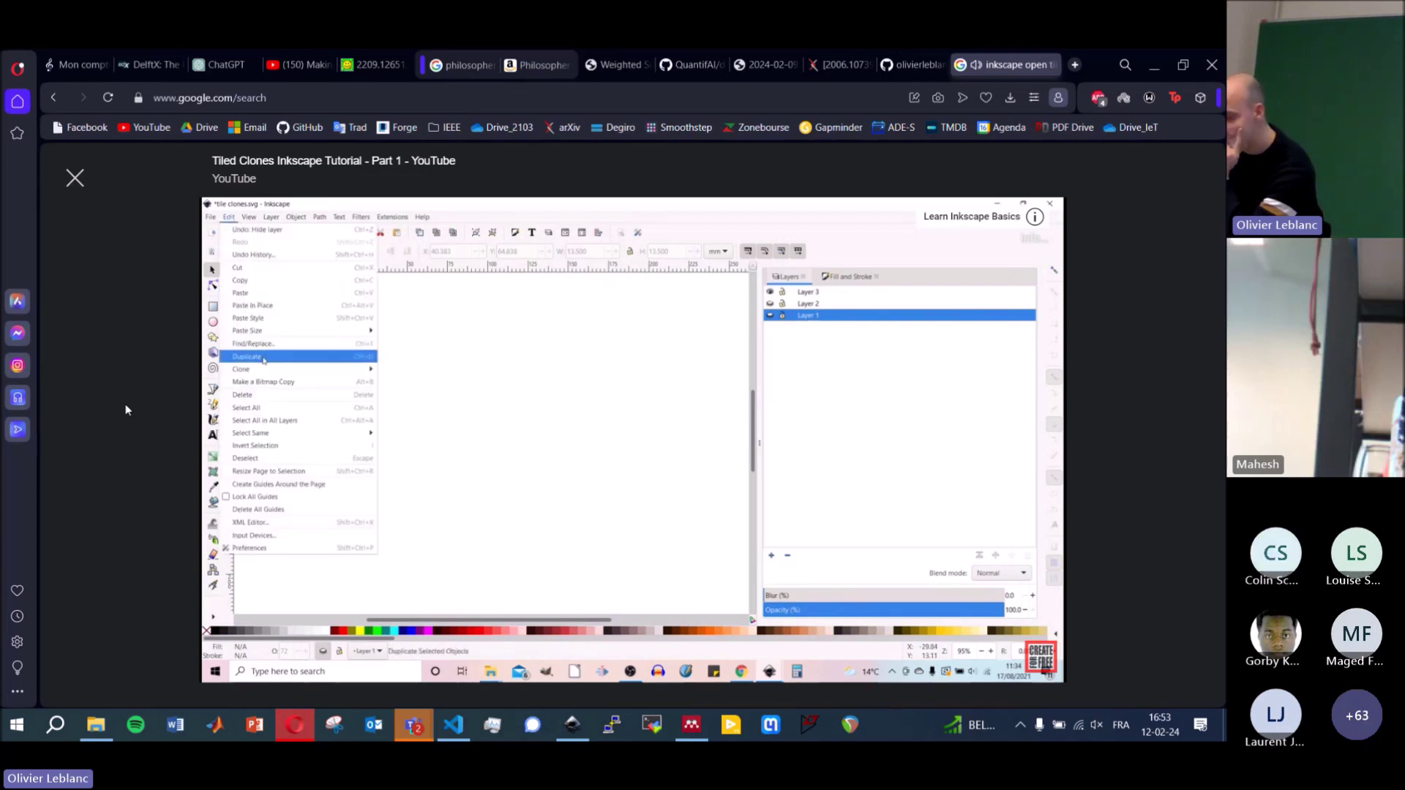
{"action": "left_click", "coordinate": [568, 418]}
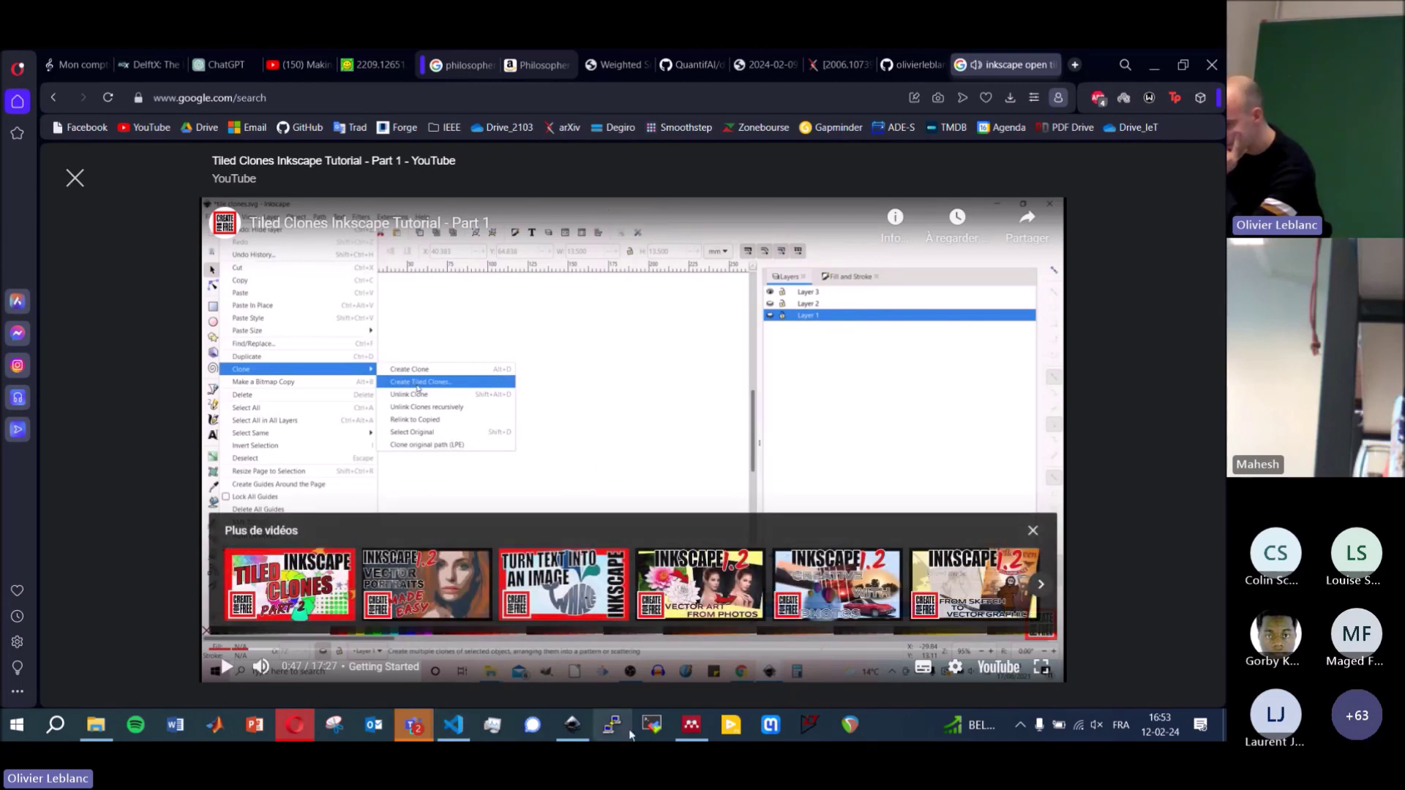
- Return to Inkscape and locate the Create Tiled Clones command among the cloning commands
{"action": "left_click", "coordinate": [572, 726]}
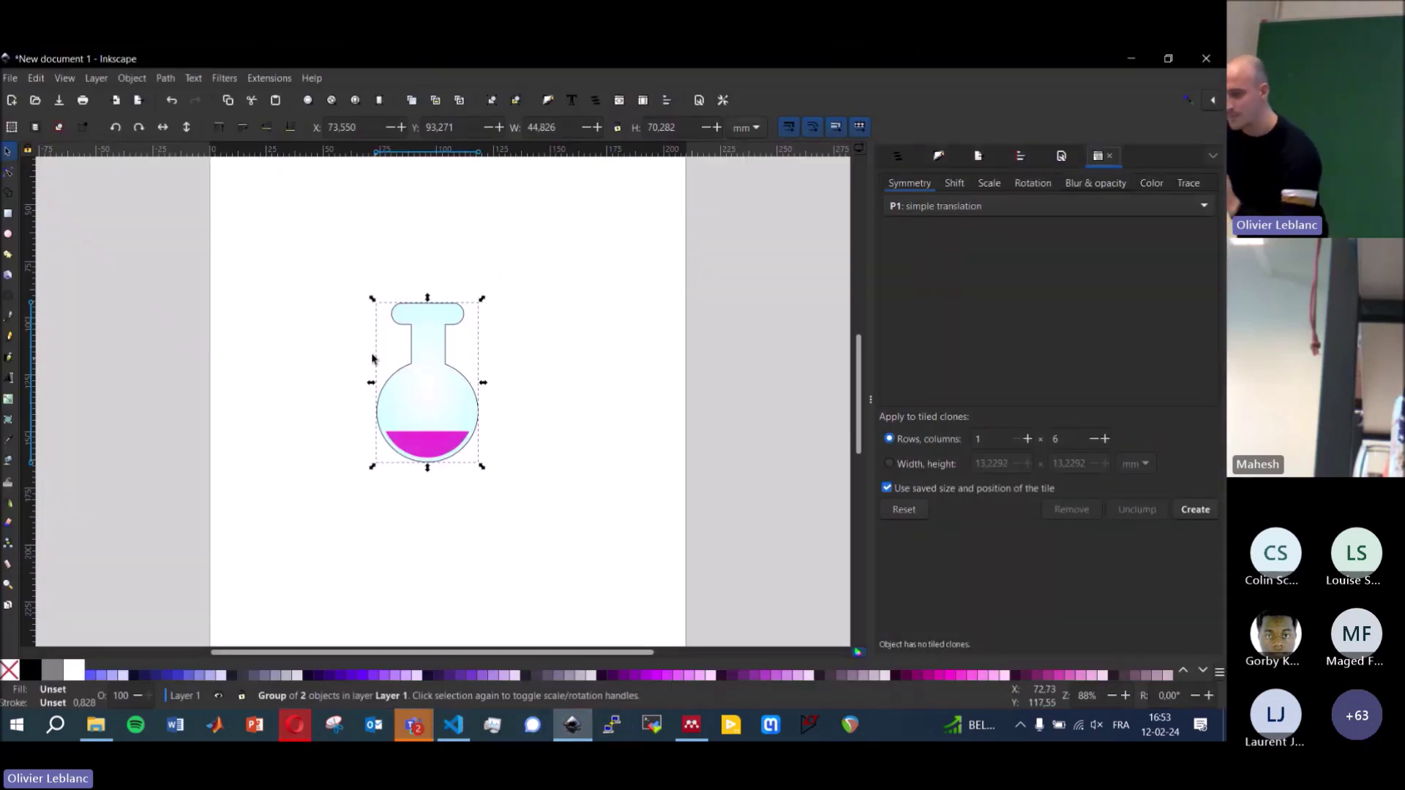
{"action": "left_click", "coordinate": [38, 79]}
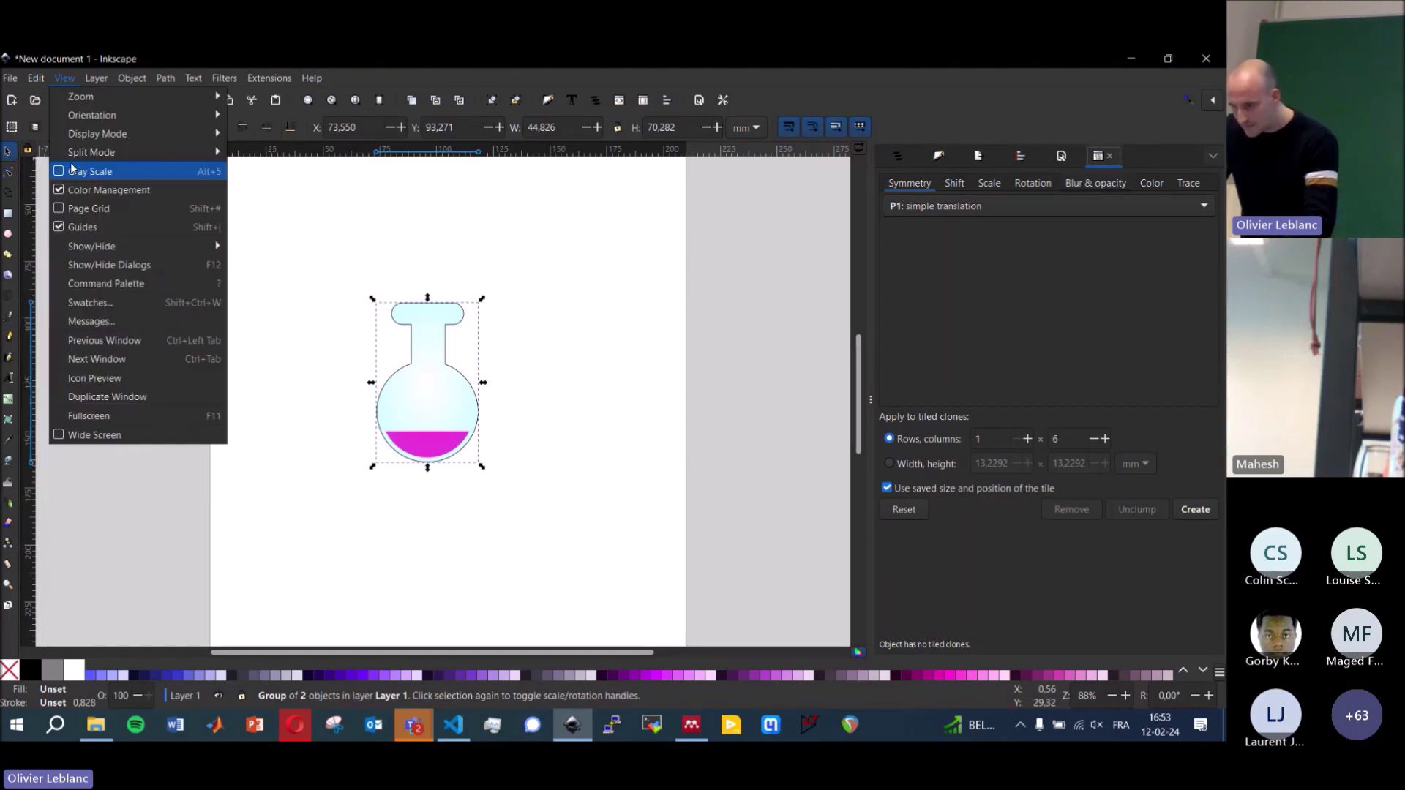
{"action": "mouse_move", "coordinate": [69, 266]}
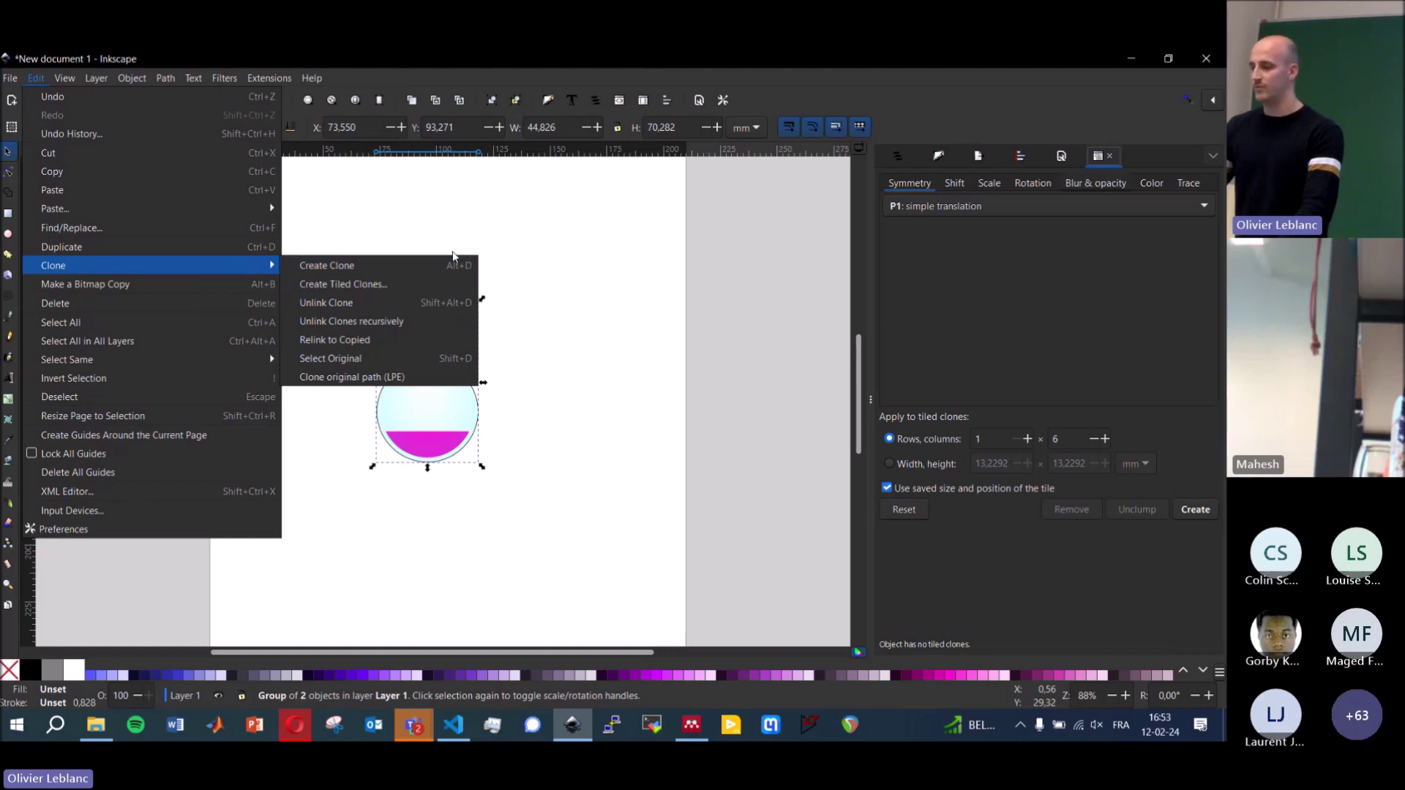
{"action": "left_click", "coordinate": [740, 273]}
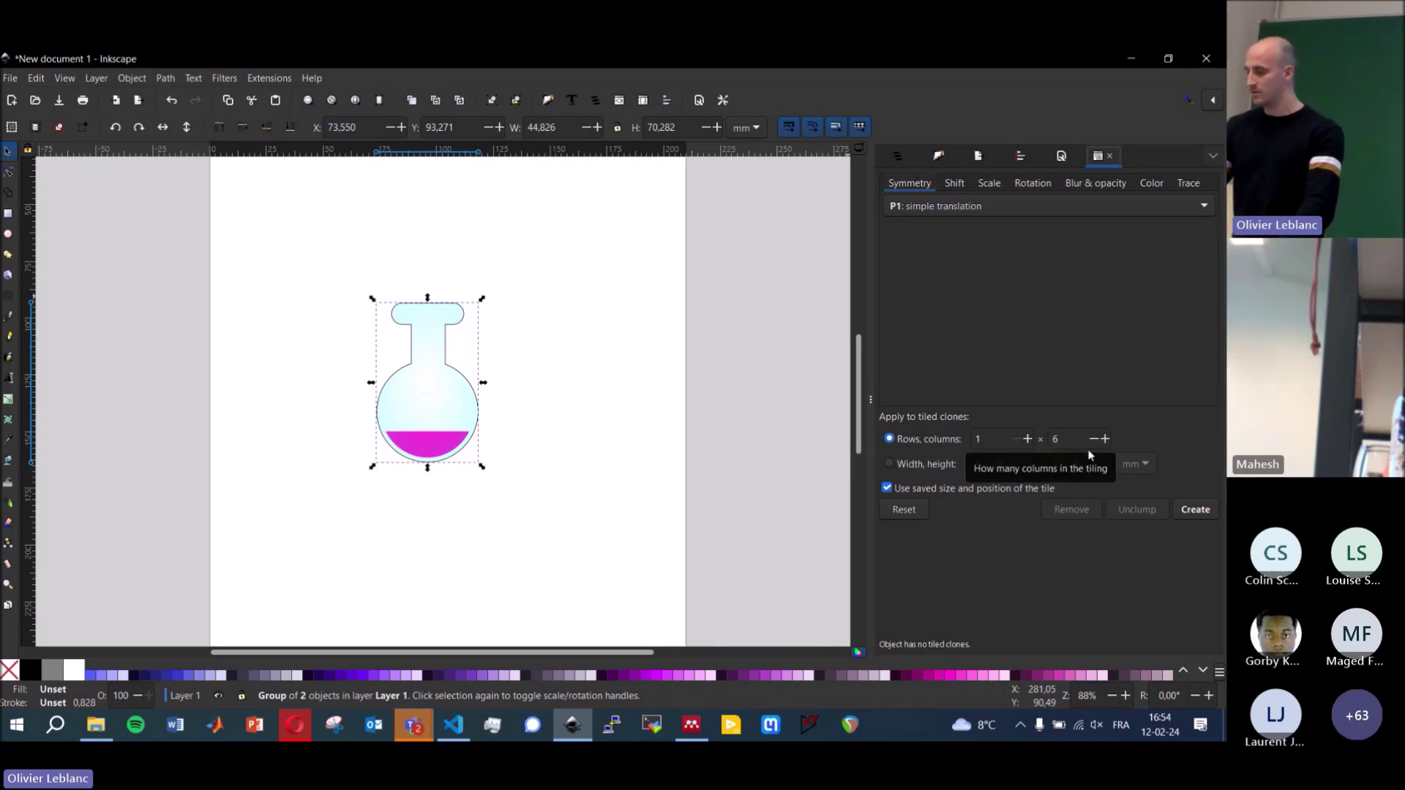
- Try creating 1 × 6 tiled clones of the bottle group, undo them, and set the clone rotation per column to 0°
{"action": "left_click", "coordinate": [1195, 511]}
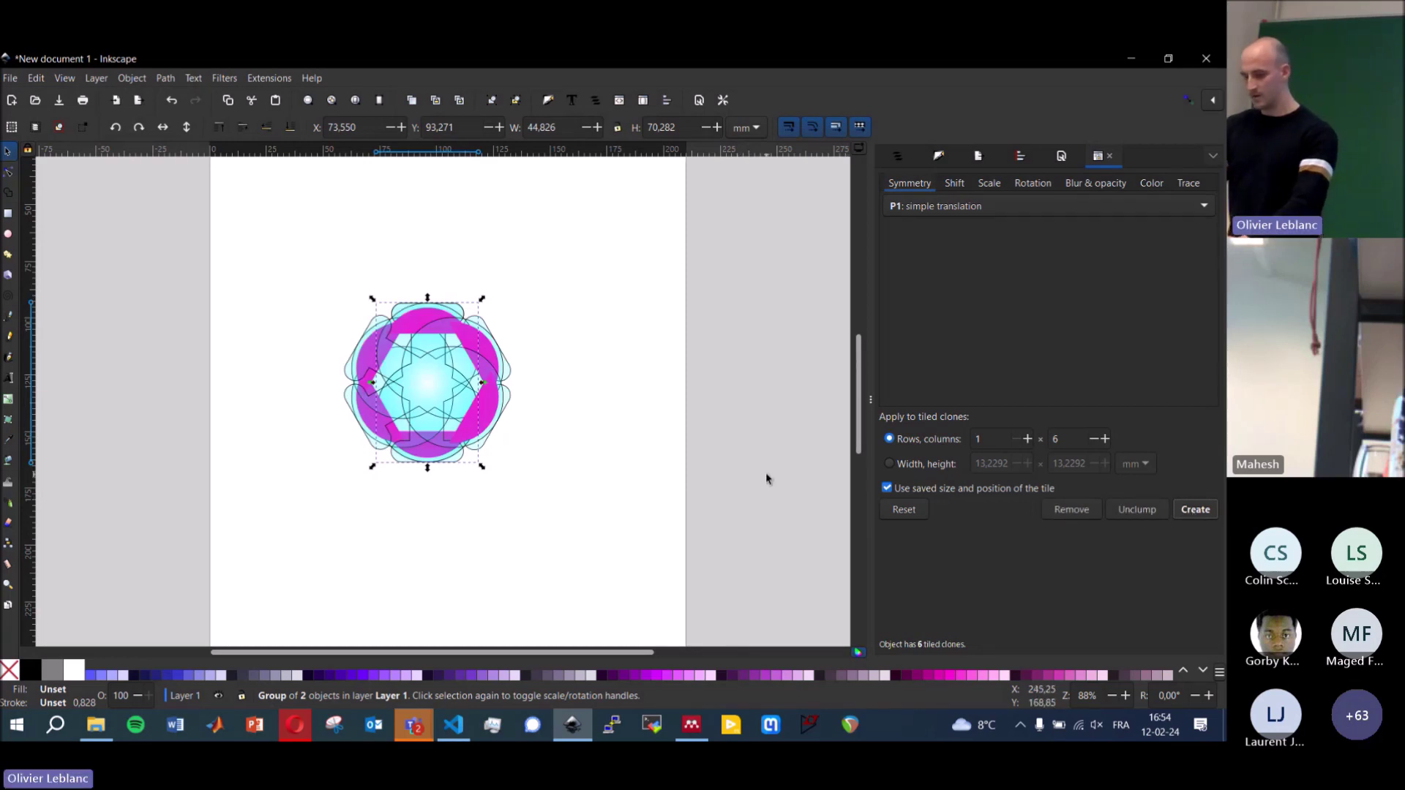
{"action": "key", "text": "ctrl+z"}
{"action": "left_click", "coordinate": [1031, 183]}
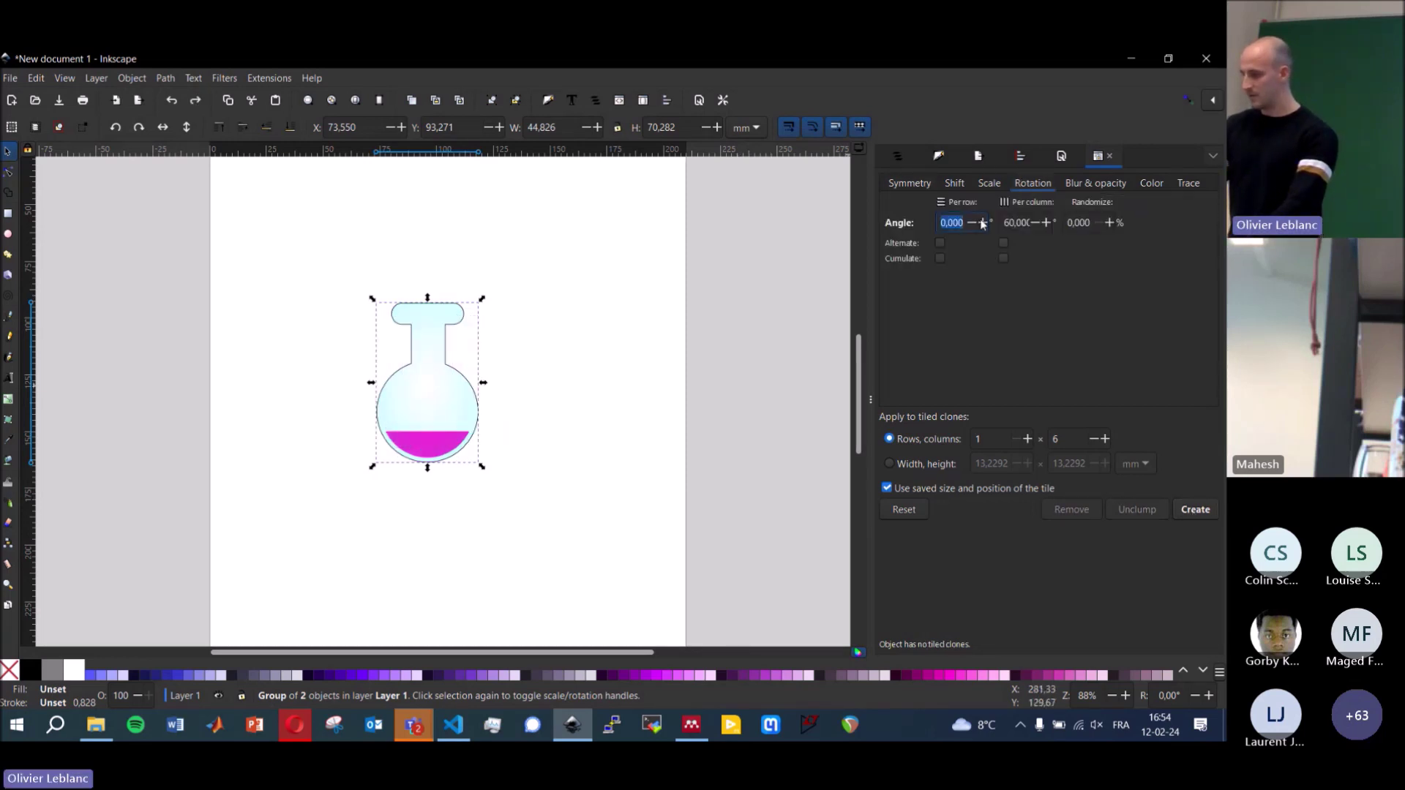
{"action": "triple_click", "coordinate": [1026, 224]}
{"action": "type", "text": "0"}
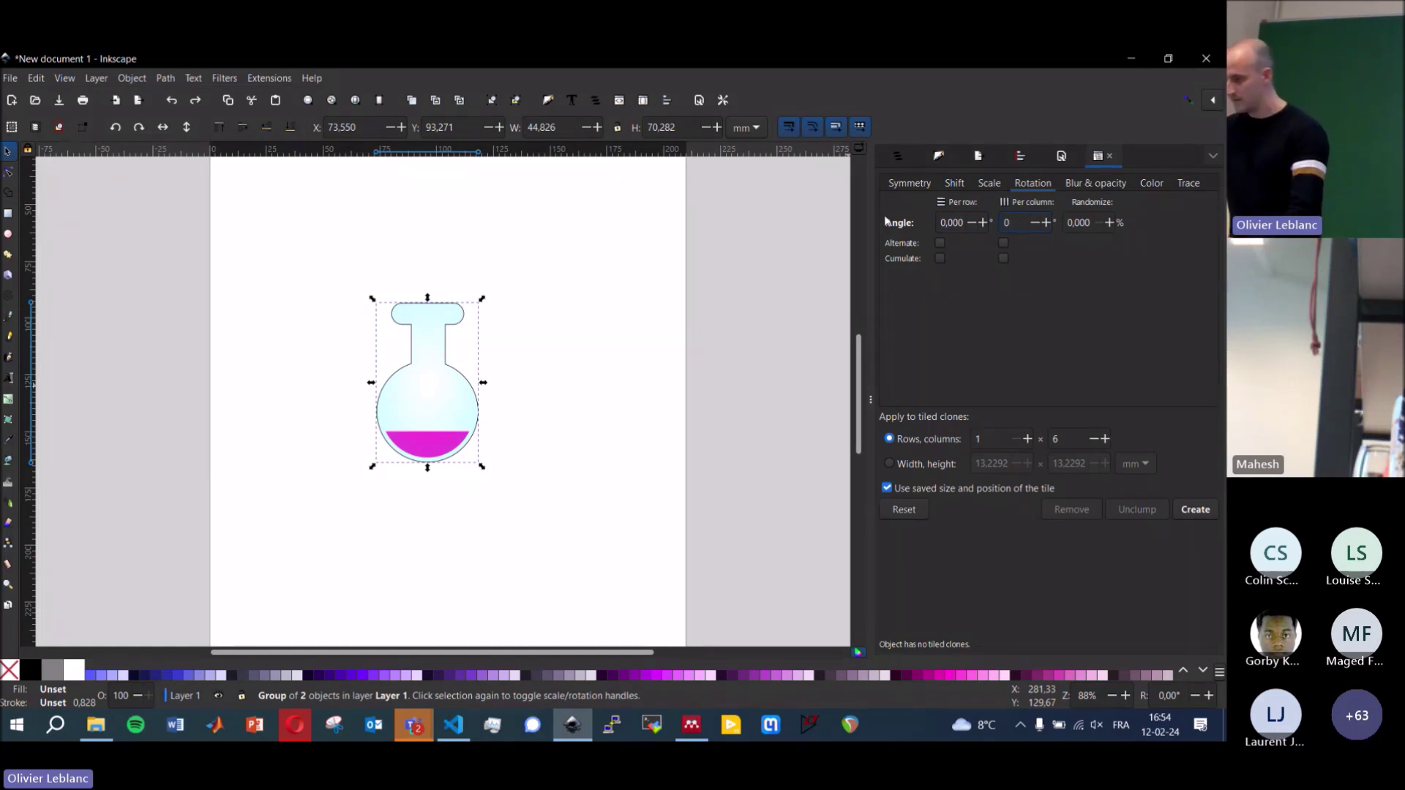
{"action": "left_click", "coordinate": [898, 185]}
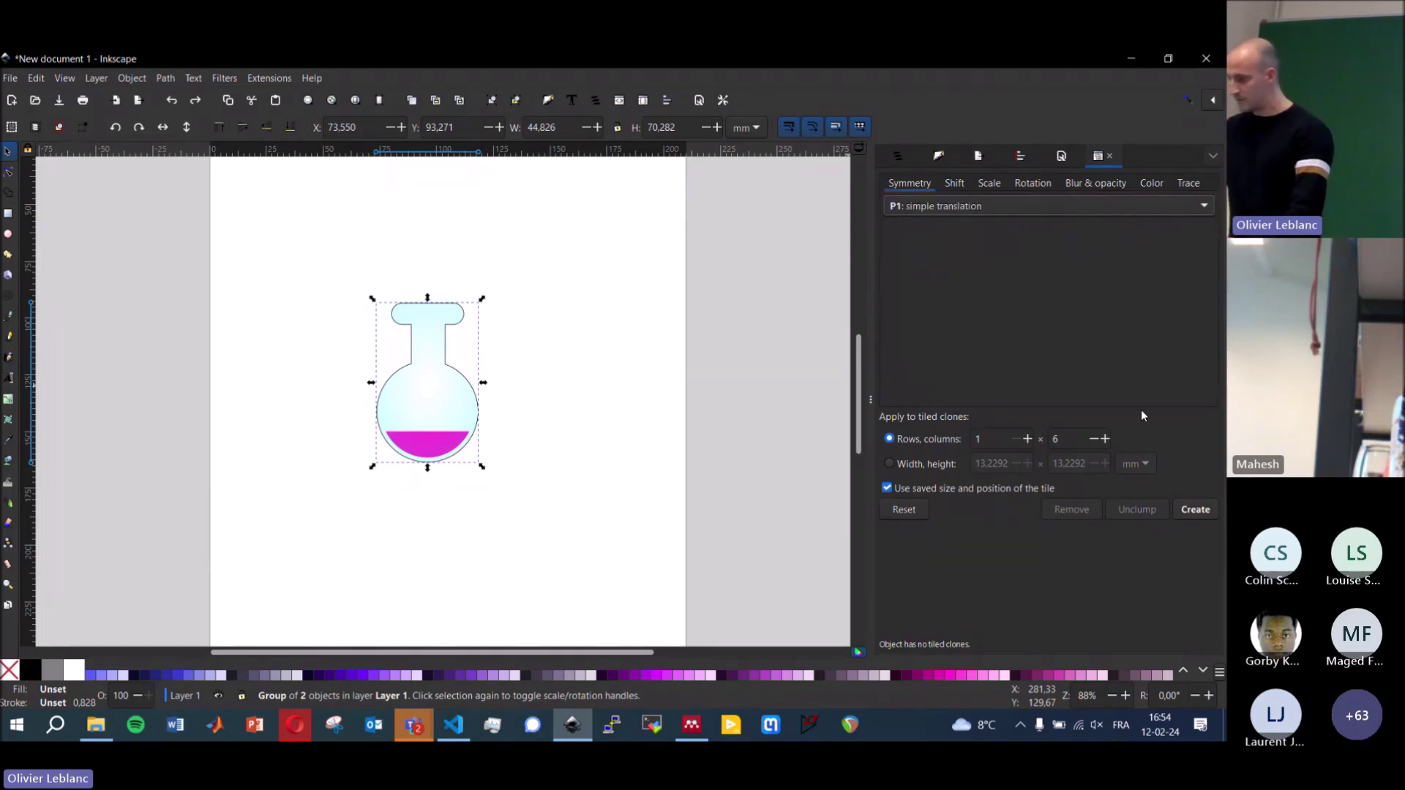
- Set the horizontal clone shift per column to 0% and create one row of six tiled clones of the bottle group
{"action": "left_click", "coordinate": [953, 185]}
{"action": "triple_click", "coordinate": [1022, 222]}
{"action": "type", "text": "0"}
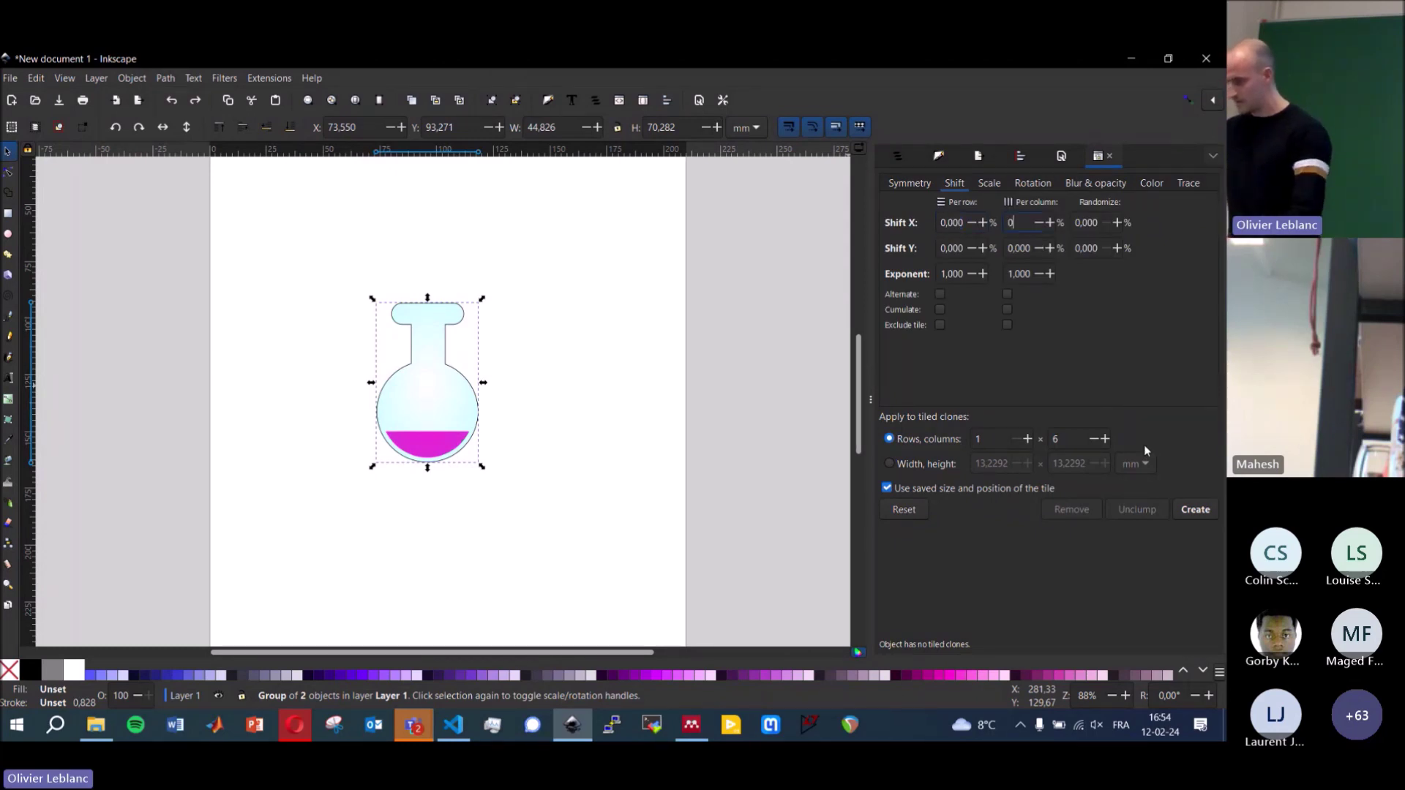
{"action": "left_click", "coordinate": [1196, 509]}
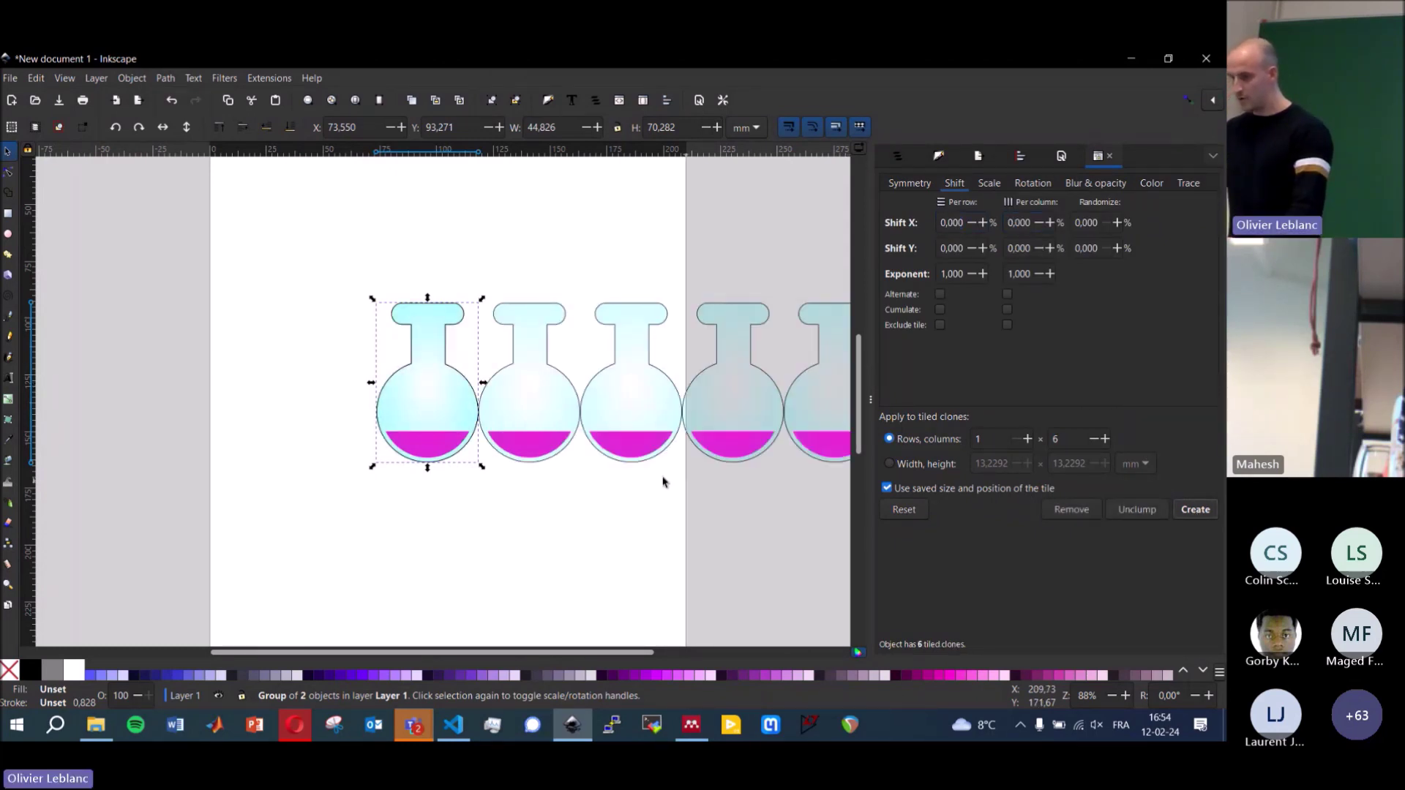
{"action": "scroll", "coordinate": [662, 481], "scroll_direction": "right", "scroll_amount": 5}
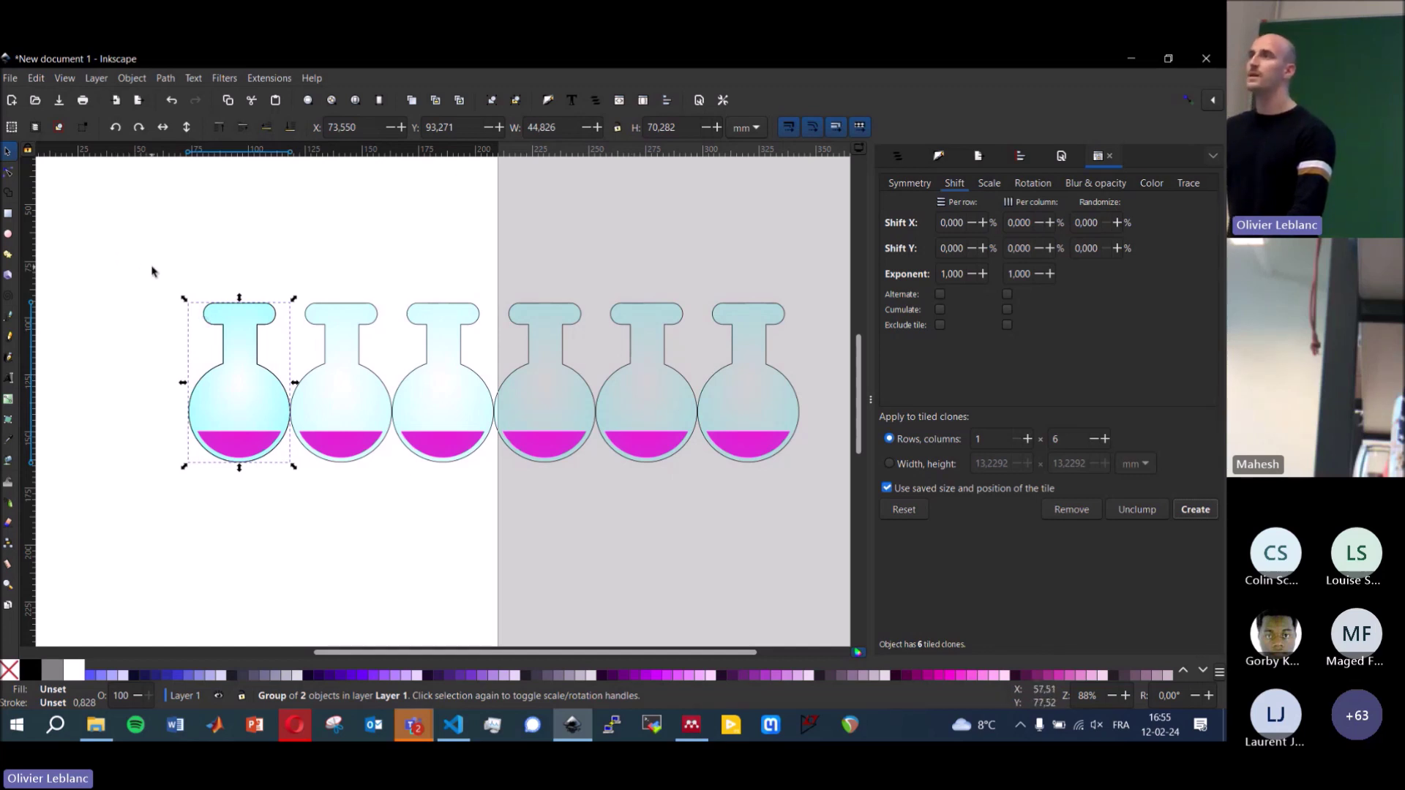
- Delete the five tiled clones beside the original bottle
{"action": "left_click", "coordinate": [244, 248]}
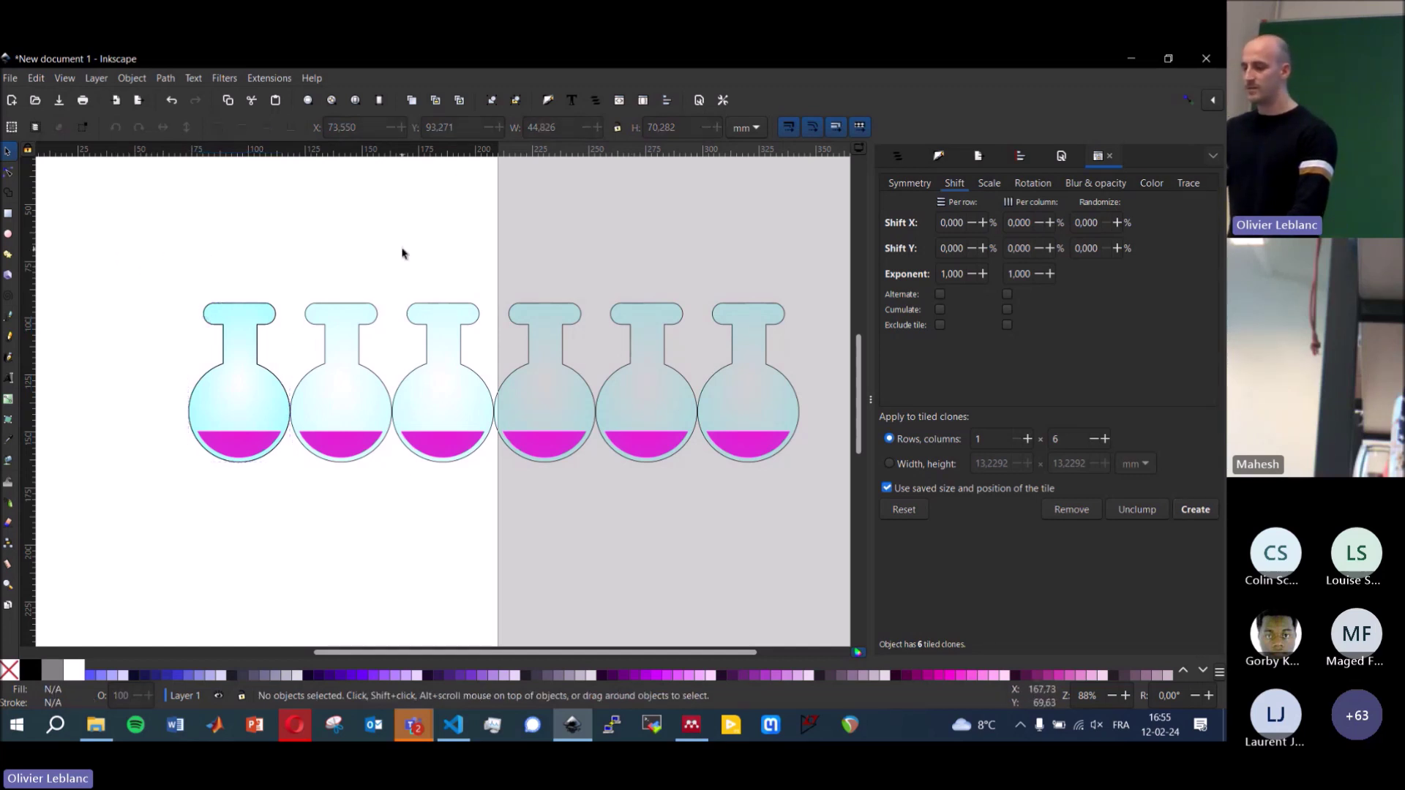
{"action": "mouse_move", "coordinate": [800, 269]}
{"action": "left_mouse_down"}
{"action": "mouse_move", "coordinate": [605, 470]}
{"action": "mouse_move", "coordinate": [288, 486]}
{"action": "left_mouse_up"}
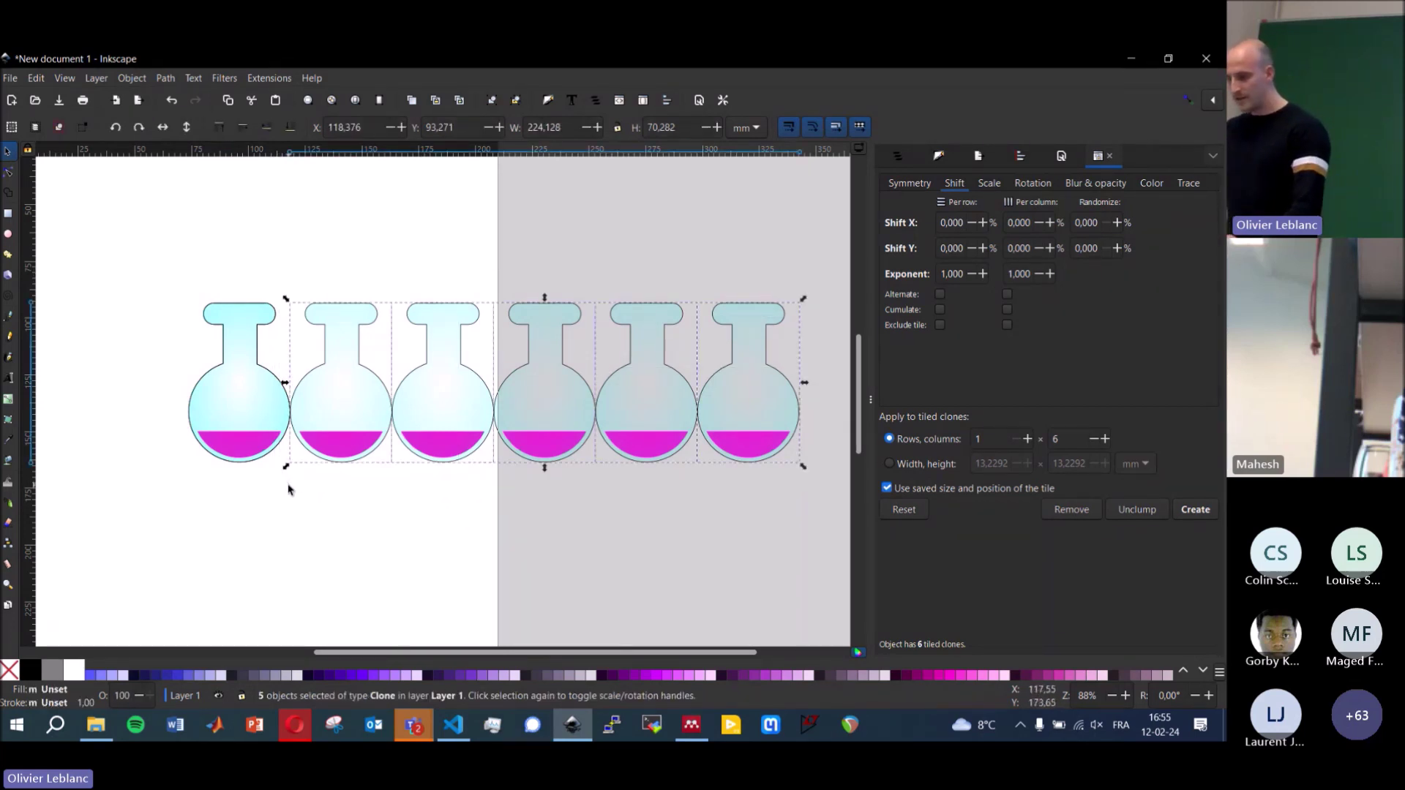
{"action": "key", "text": "Delete"}
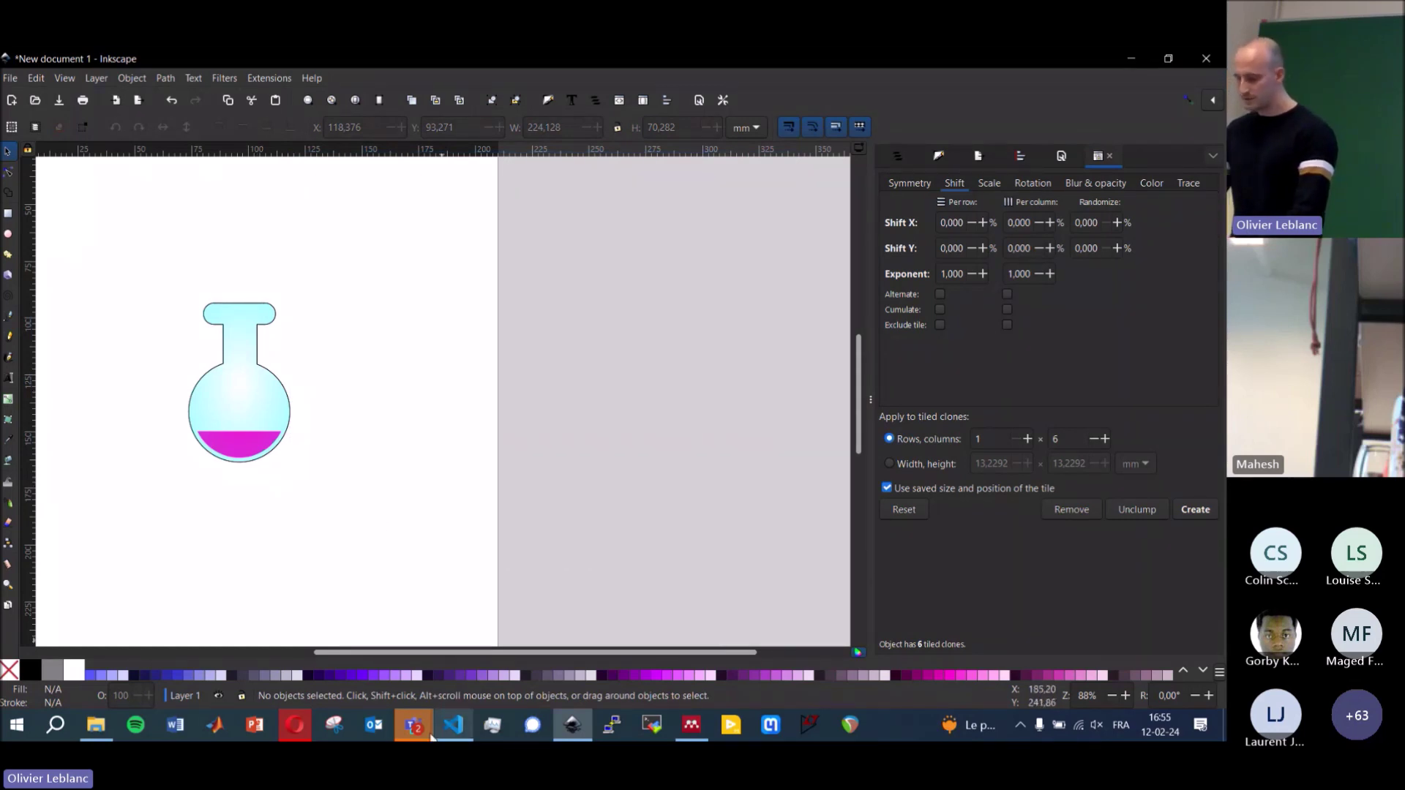
- Switch to the Teams meeting, read the recent chat messages, and return to Inkscape
{"action": "mouse_move", "coordinate": [430, 737]}
{"action": "left_click", "coordinate": [384, 647]}
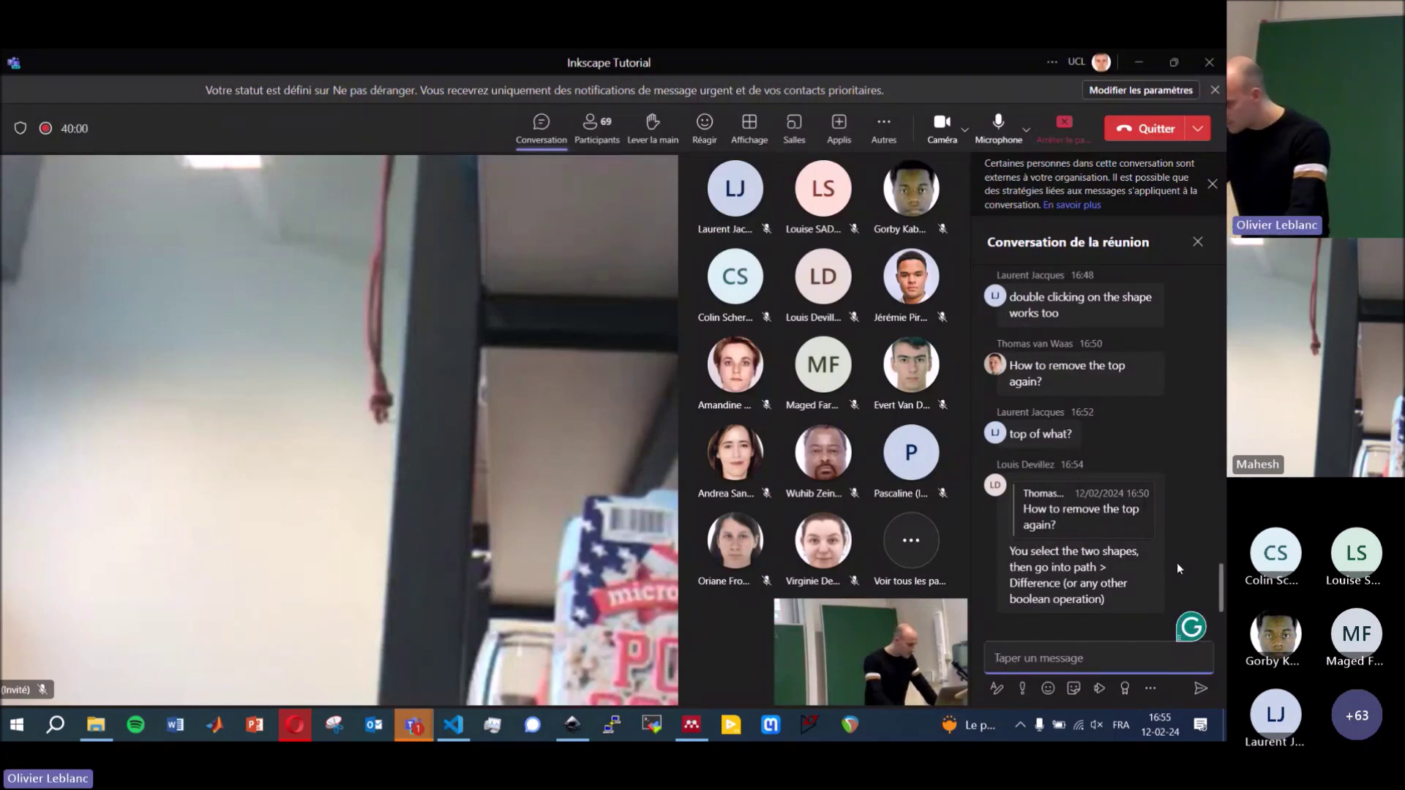
{"action": "scroll", "coordinate": [1192, 458], "scroll_direction": "up", "scroll_amount": 1}
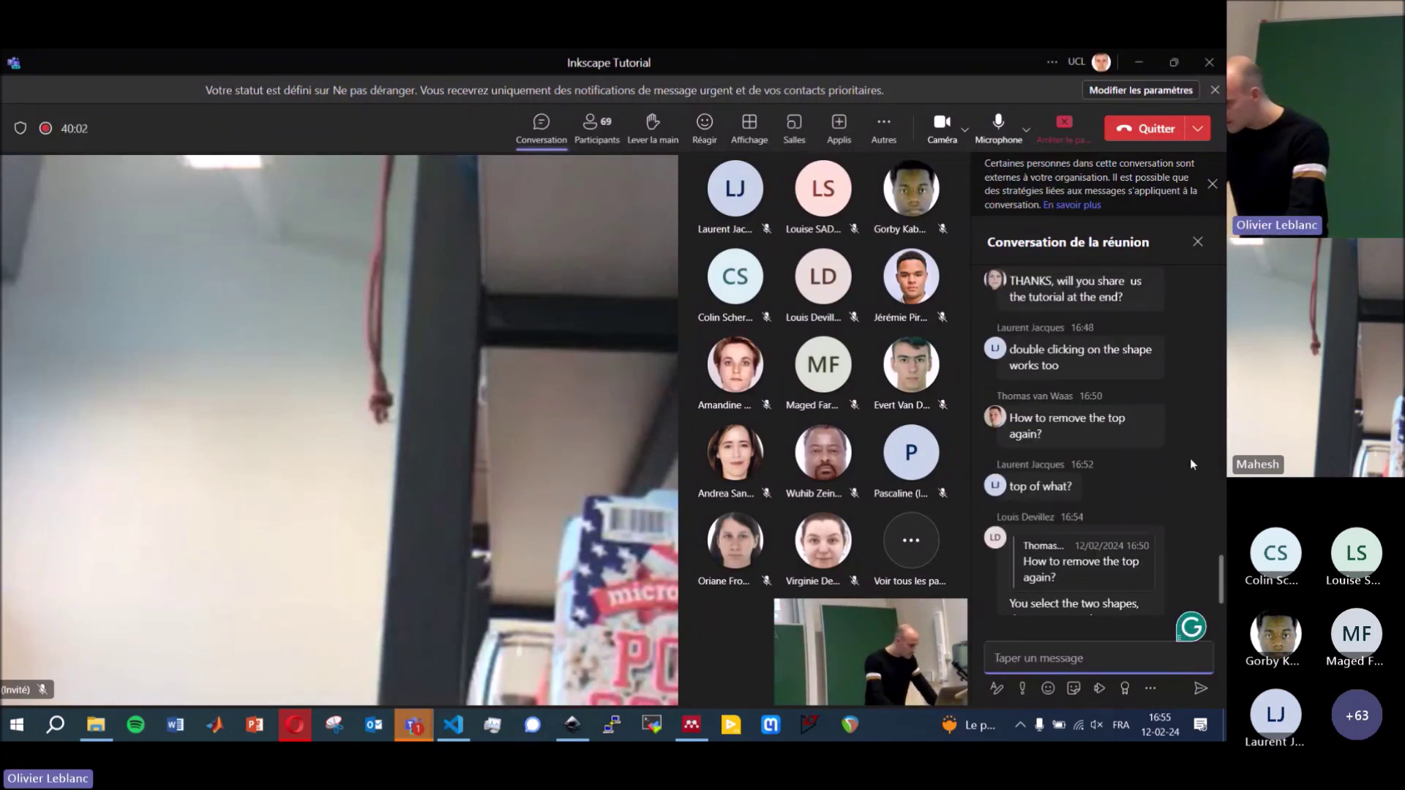
{"action": "scroll", "coordinate": [1185, 468], "scroll_direction": "up", "scroll_amount": 2}
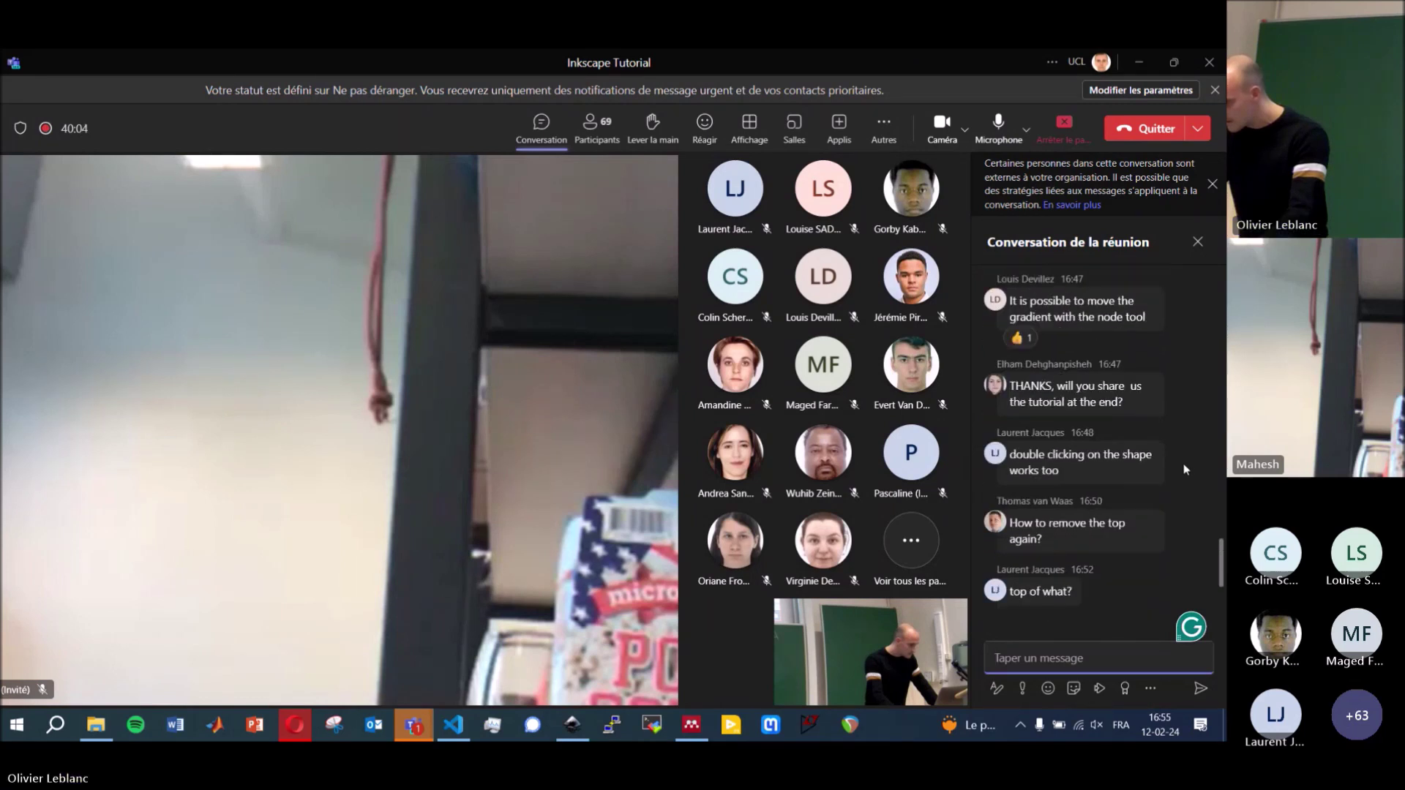
{"action": "scroll", "coordinate": [1183, 463], "scroll_direction": "up", "scroll_amount": 1}
{"action": "scroll", "coordinate": [1183, 469], "scroll_direction": "down", "scroll_amount": 4}
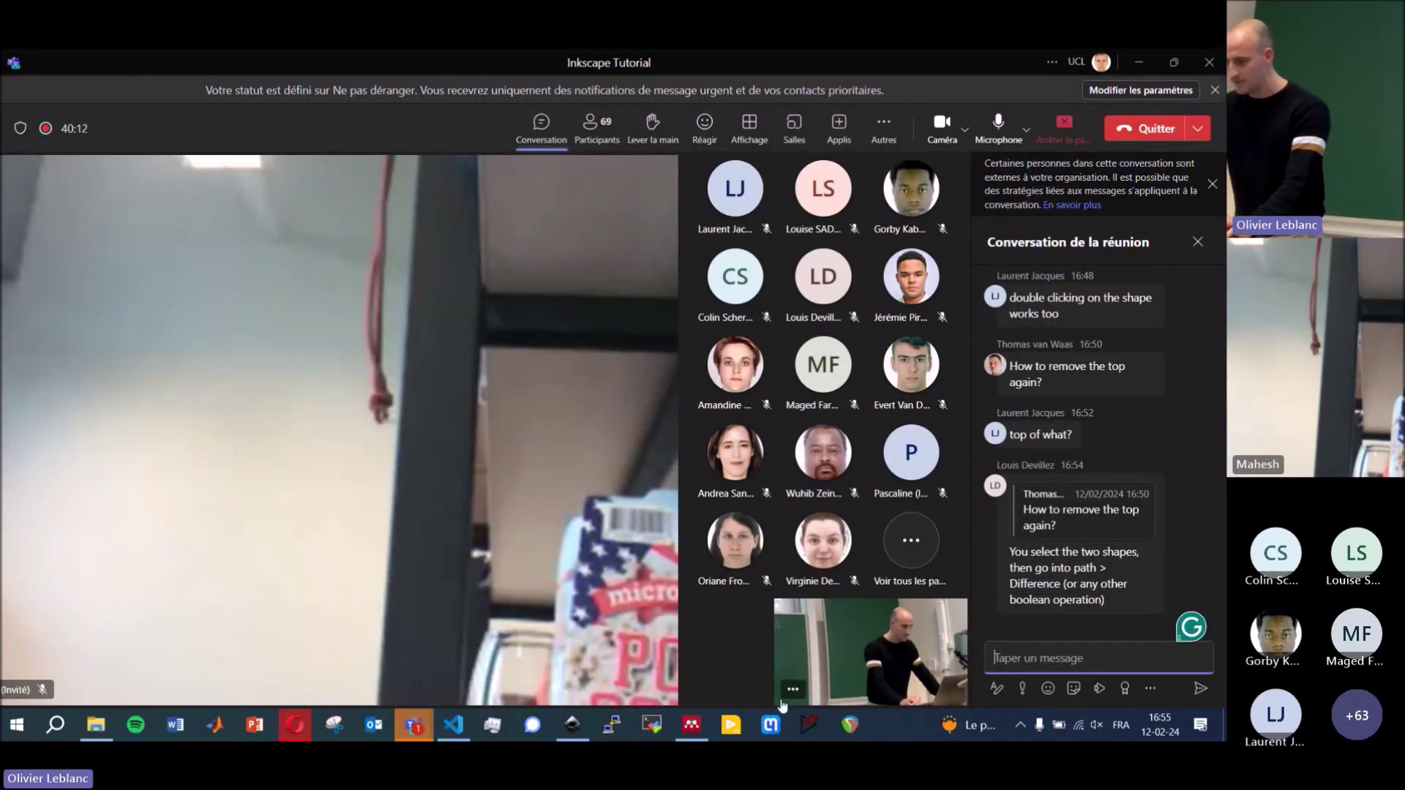
{"action": "left_click", "coordinate": [572, 725]}
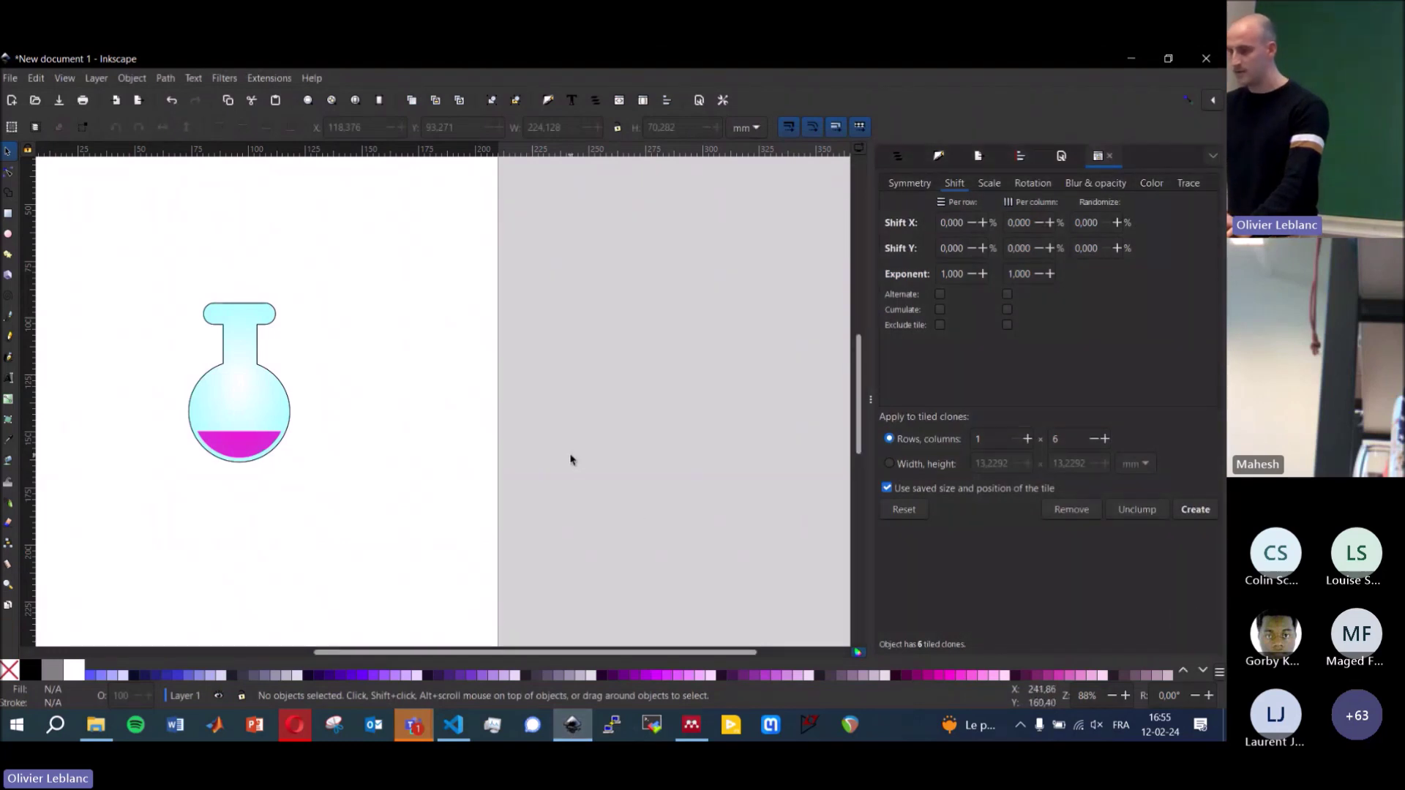
- Try to create 1 × 6 tiled clones of the selected bottle with a rotation of 60° per row
{"action": "left_click_drag", "start_coordinate": [142, 271], "coordinate": [326, 472]}
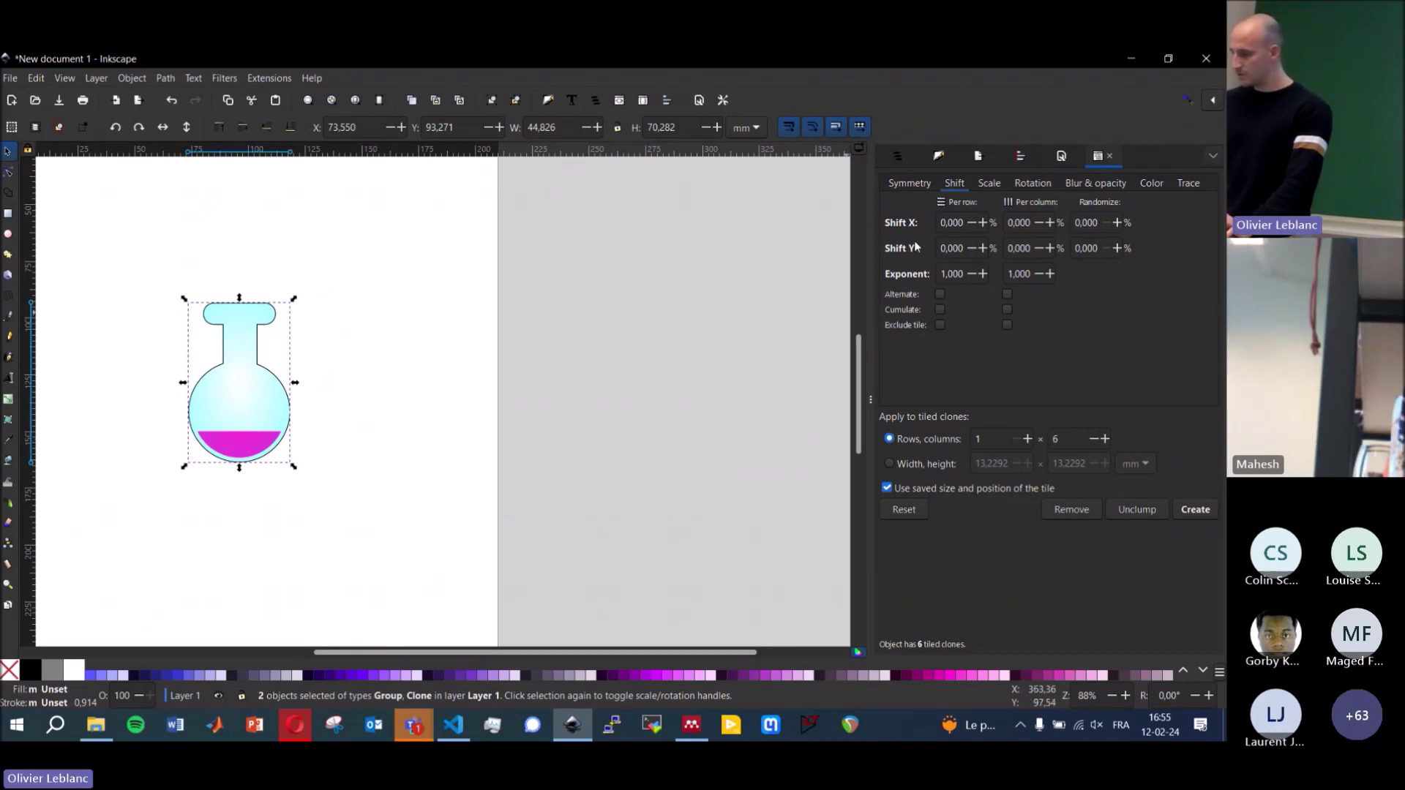
{"action": "double_click", "coordinate": [1016, 218]}
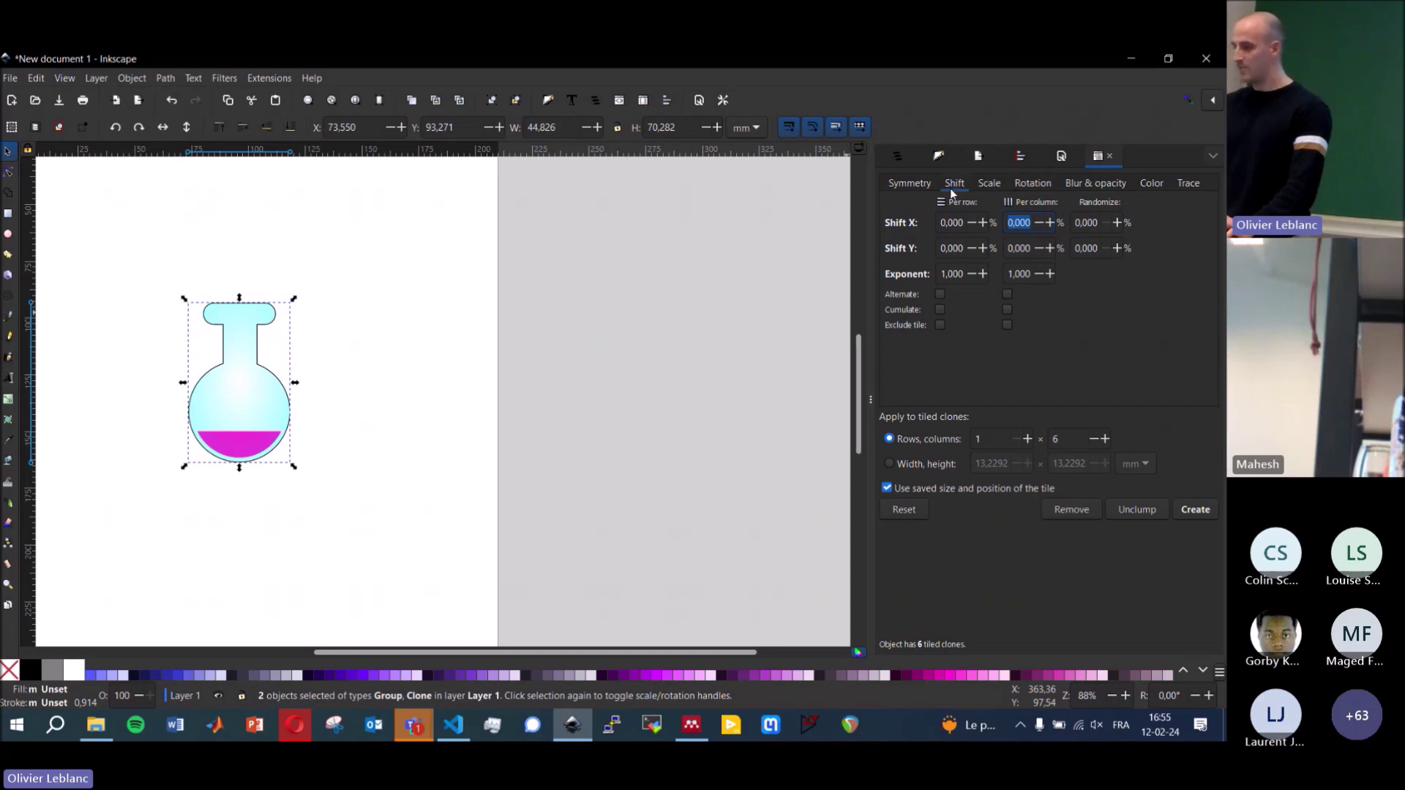
{"action": "left_click", "coordinate": [1025, 184]}
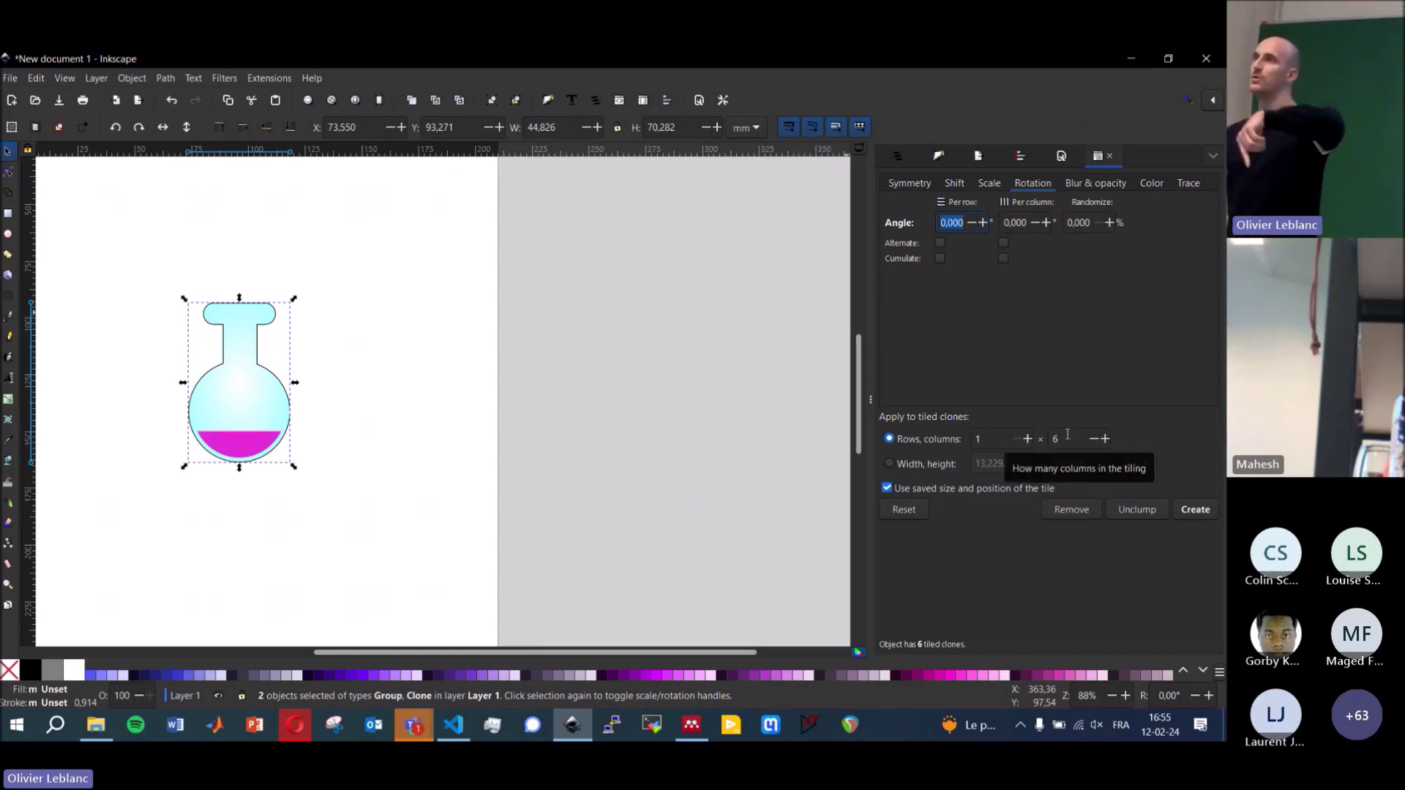
{"action": "type", "text": "60"}
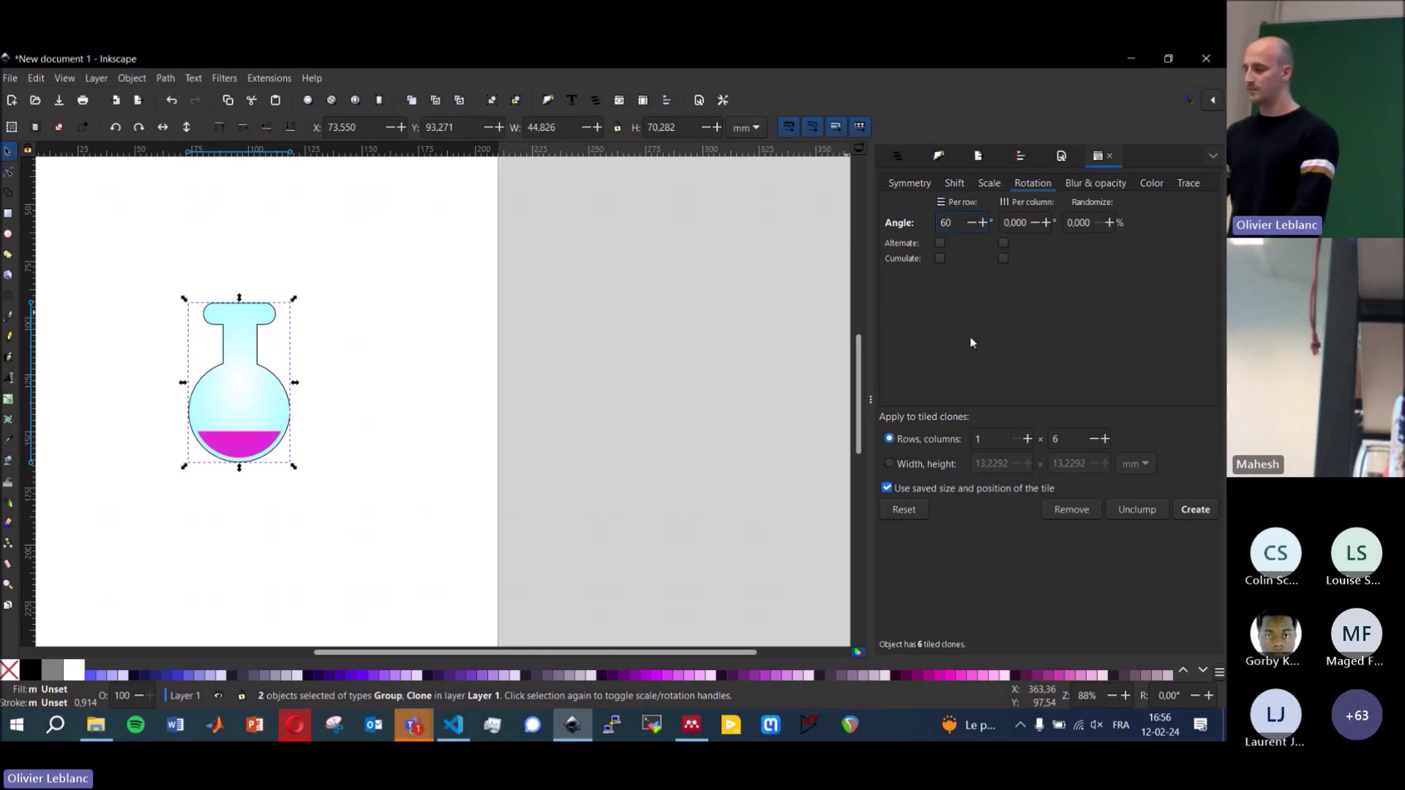
{"action": "left_click", "coordinate": [1186, 510]}
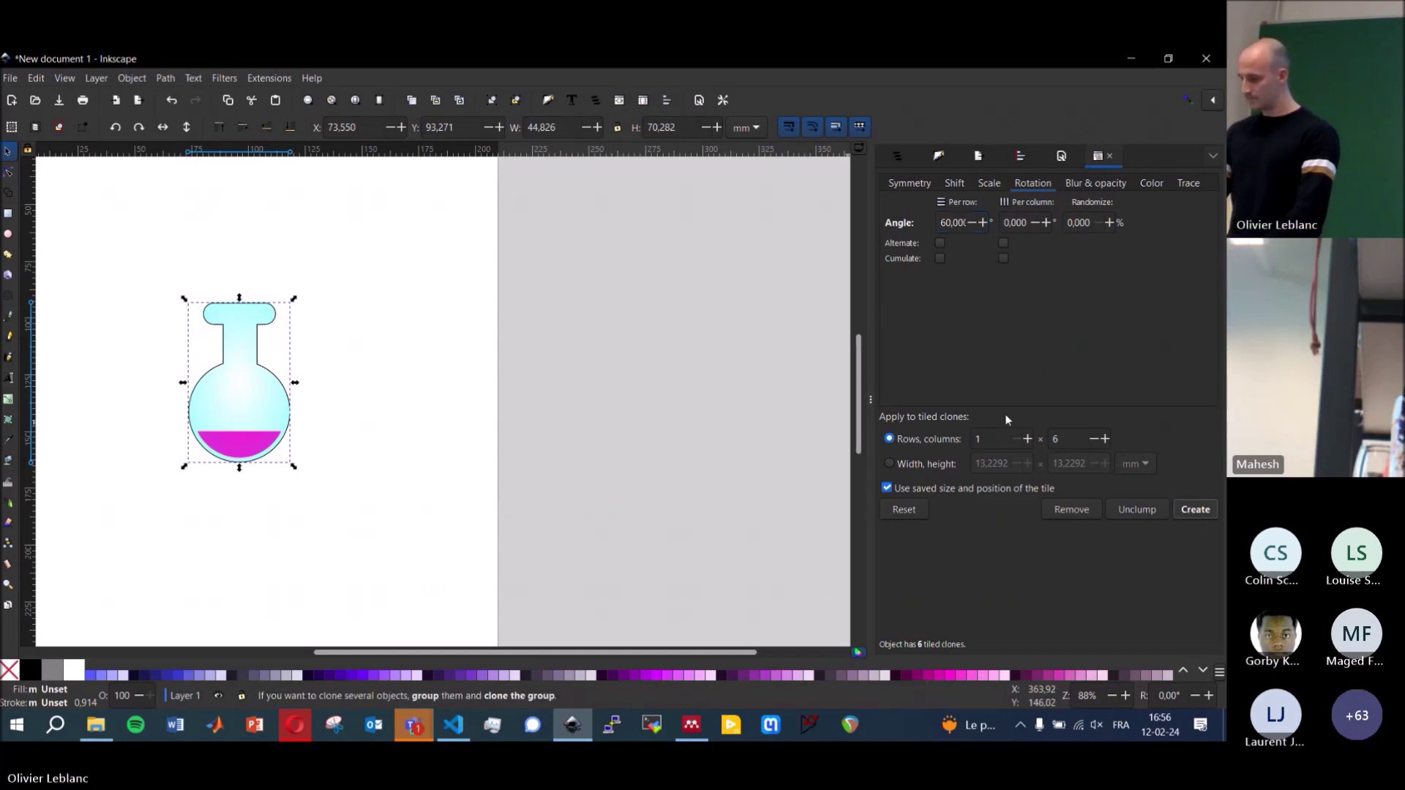
- Set the clone rotation to 0° per row and 60° per column, and try to create the tiled clones
{"action": "triple_click", "coordinate": [953, 223]}
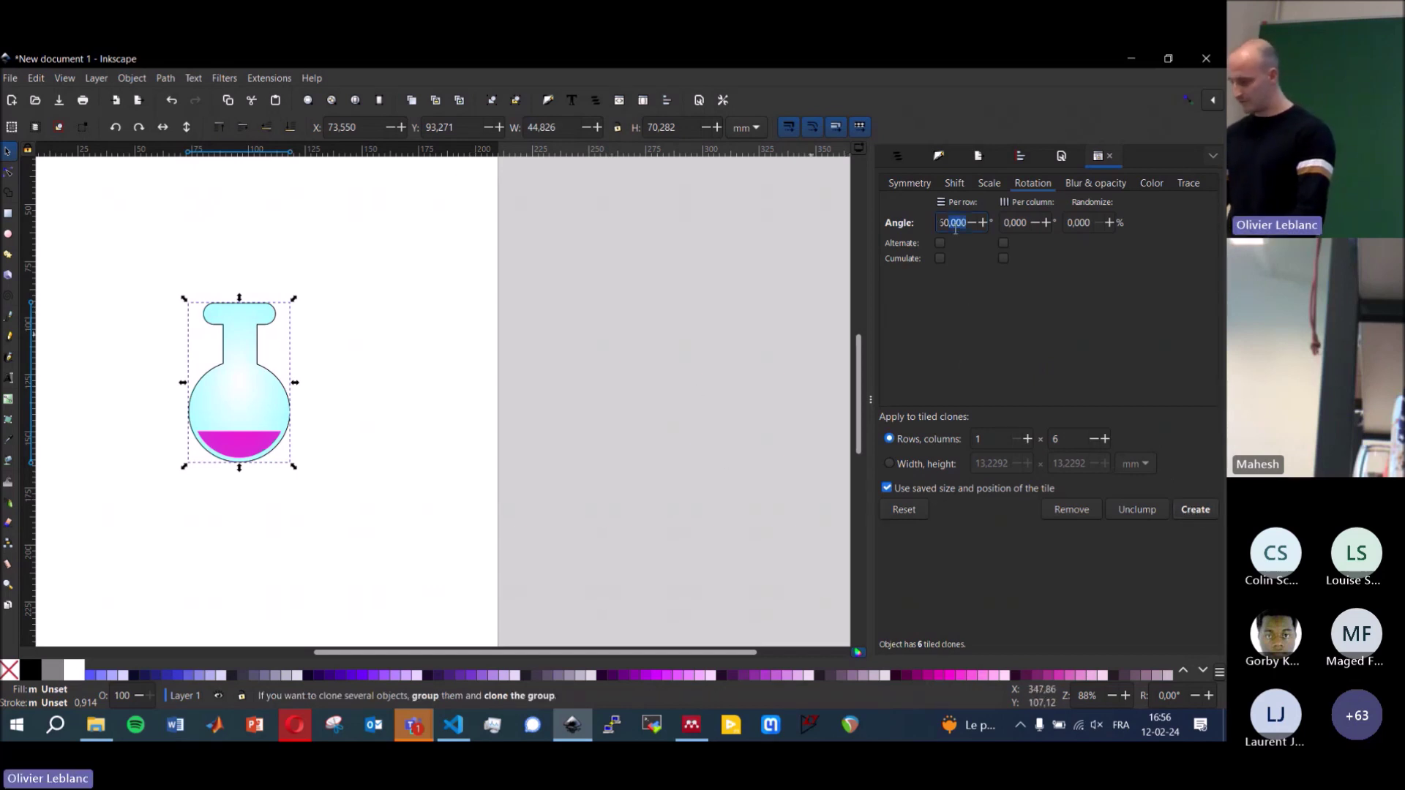
{"action": "type", "text": "600"}
{"action": "double_click", "coordinate": [952, 223]}
{"action": "type", "text": "0"}
{"action": "left_click", "coordinate": [1006, 222]}
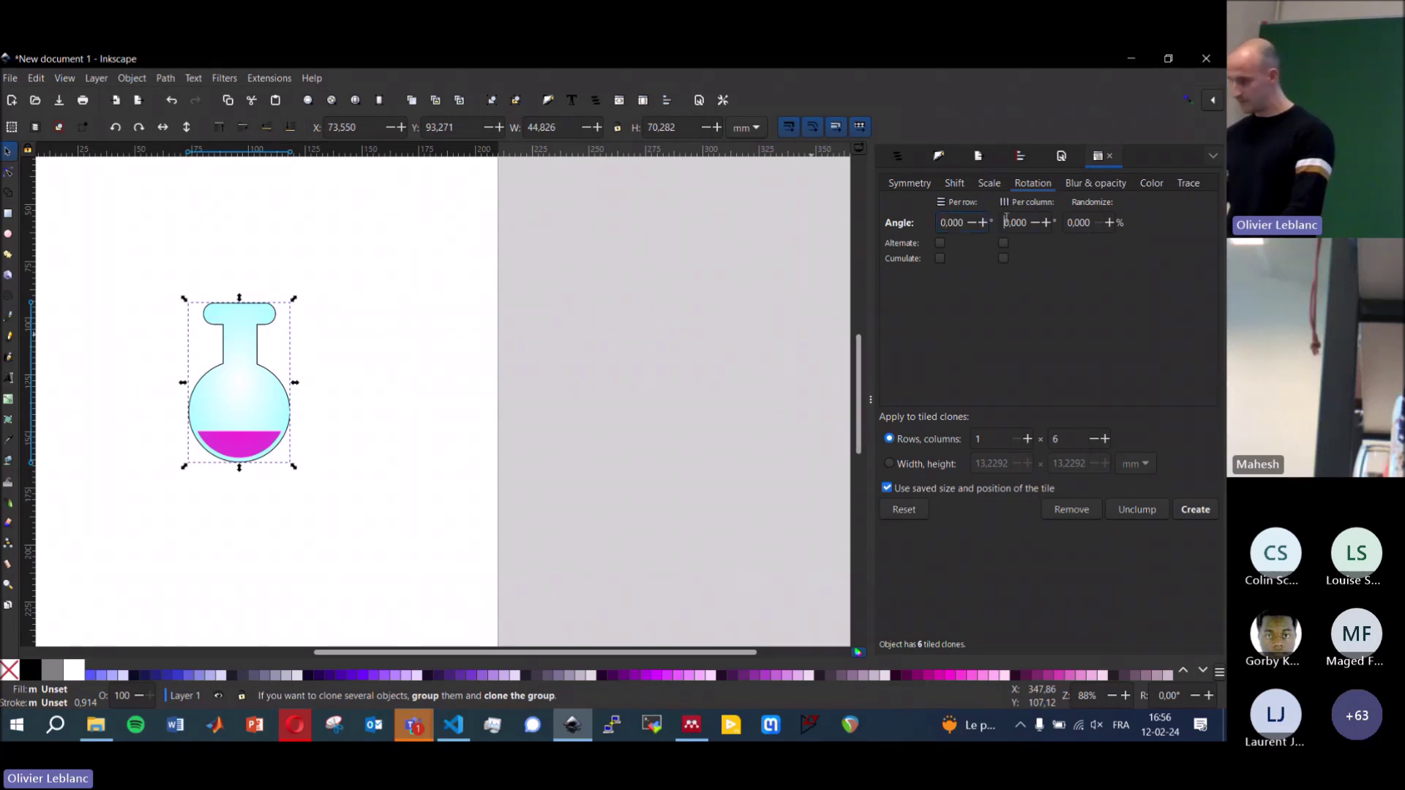
{"action": "type", "text": "6"}
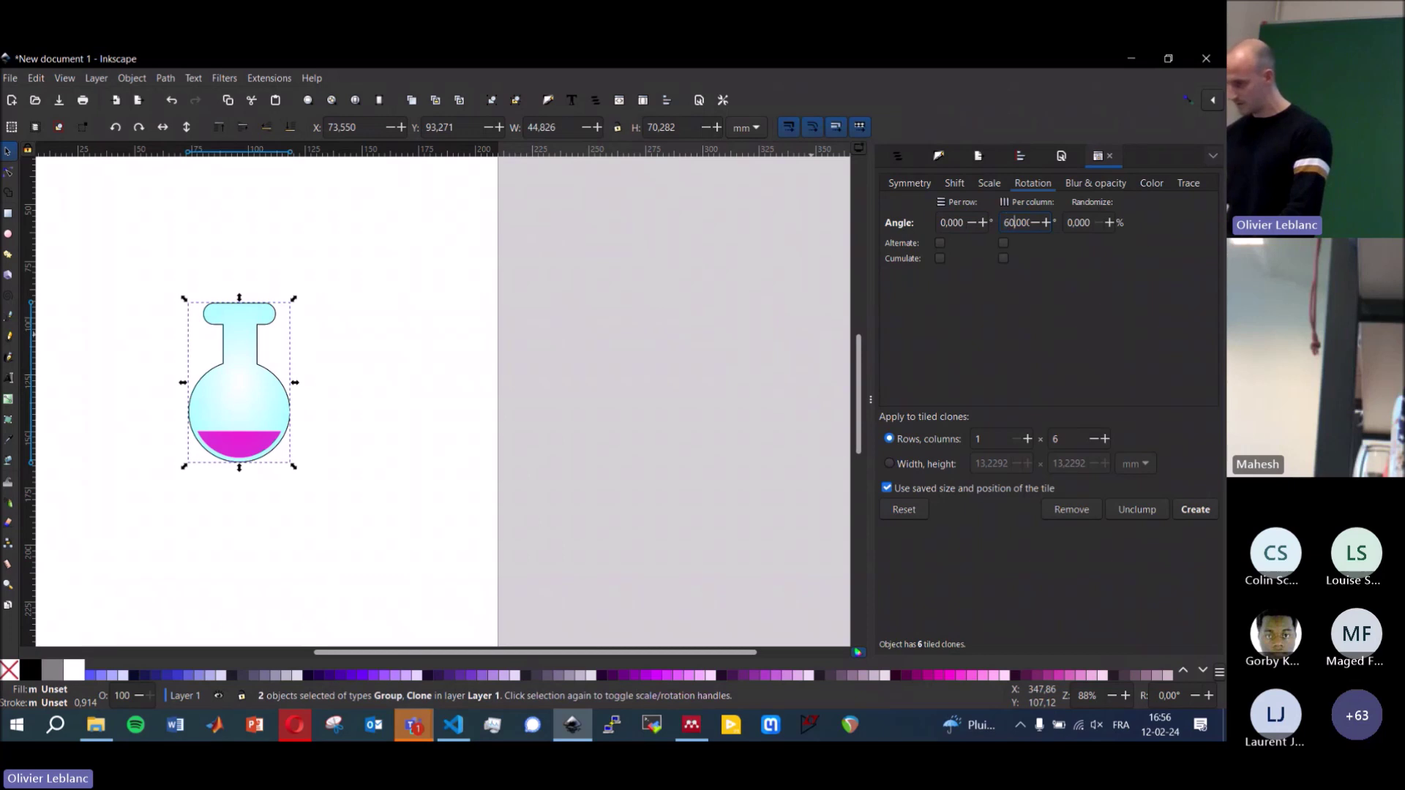
{"action": "left_click", "coordinate": [1190, 512]}
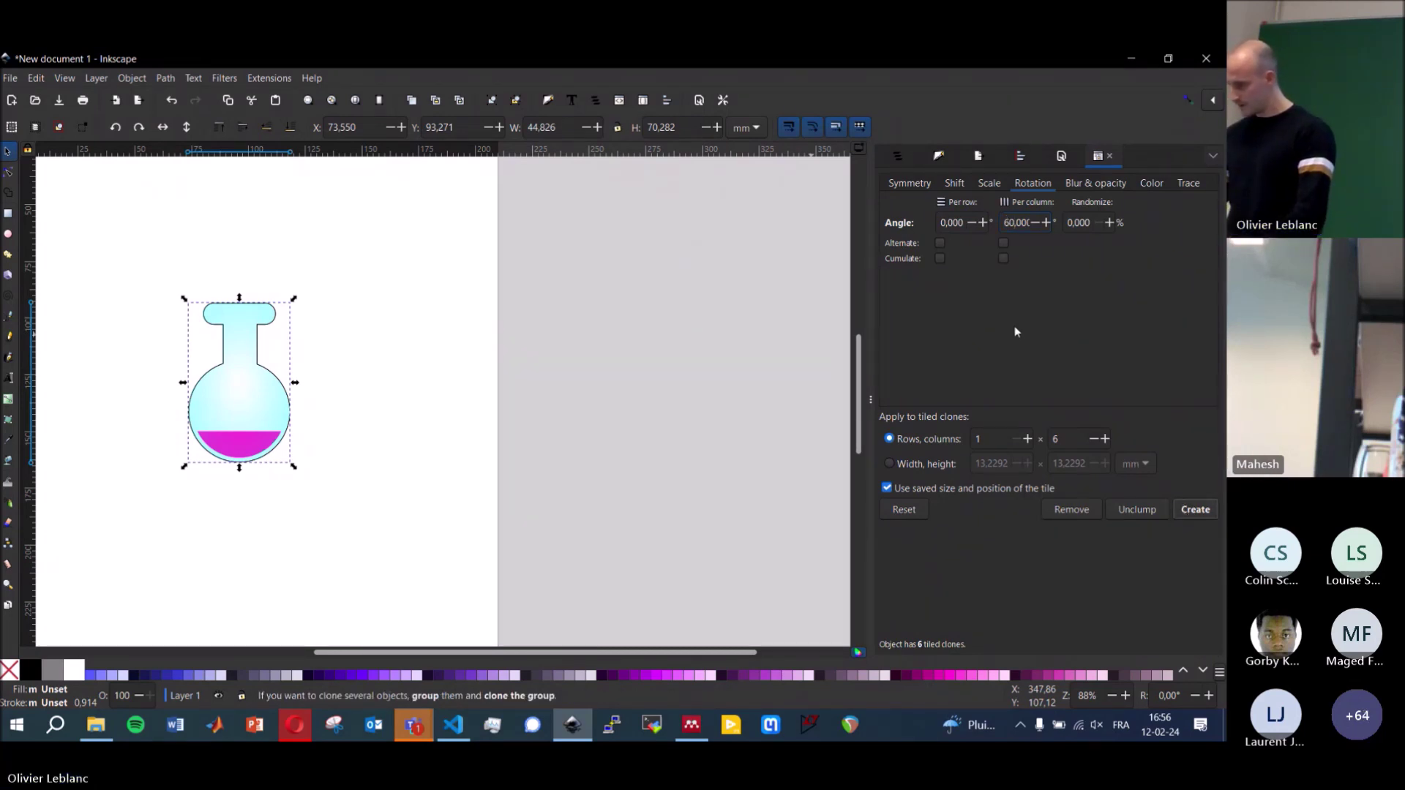
- Keep the P1 simple translation symmetry, recheck the rotation settings, and try to remove and recreate the tiled clones
{"action": "left_click", "coordinate": [907, 190]}
{"action": "left_click", "coordinate": [948, 207]}
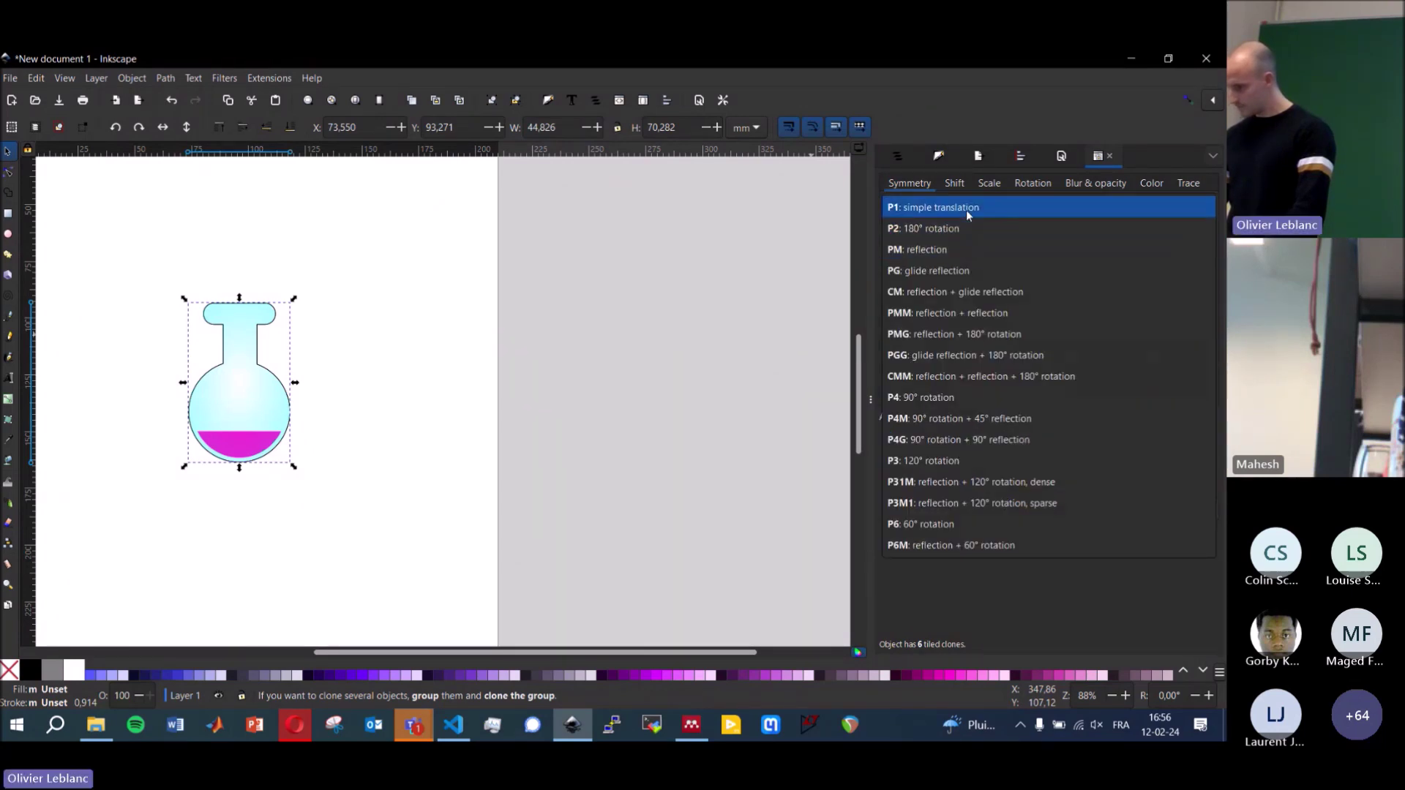
{"action": "left_click", "coordinate": [966, 207]}
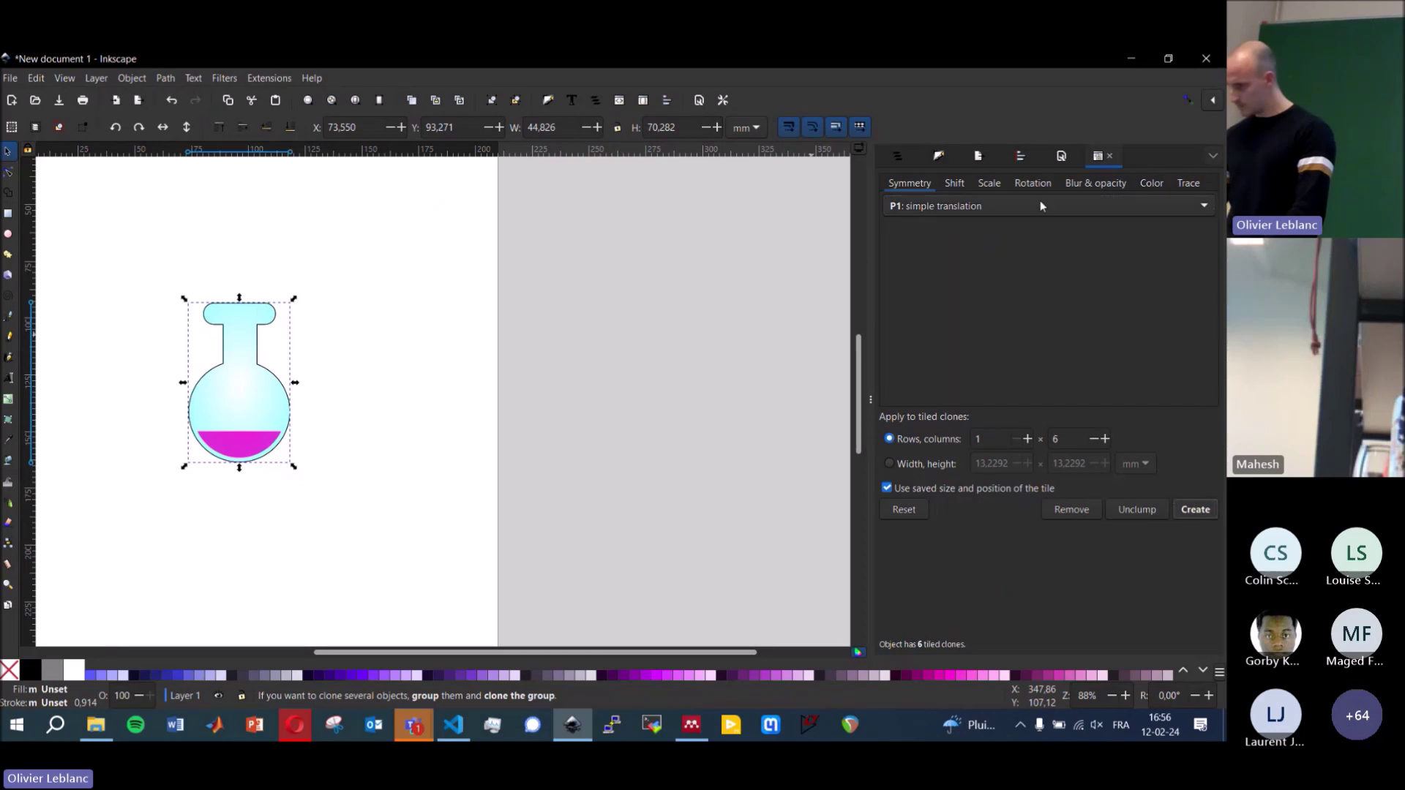
{"action": "left_click", "coordinate": [1023, 183]}
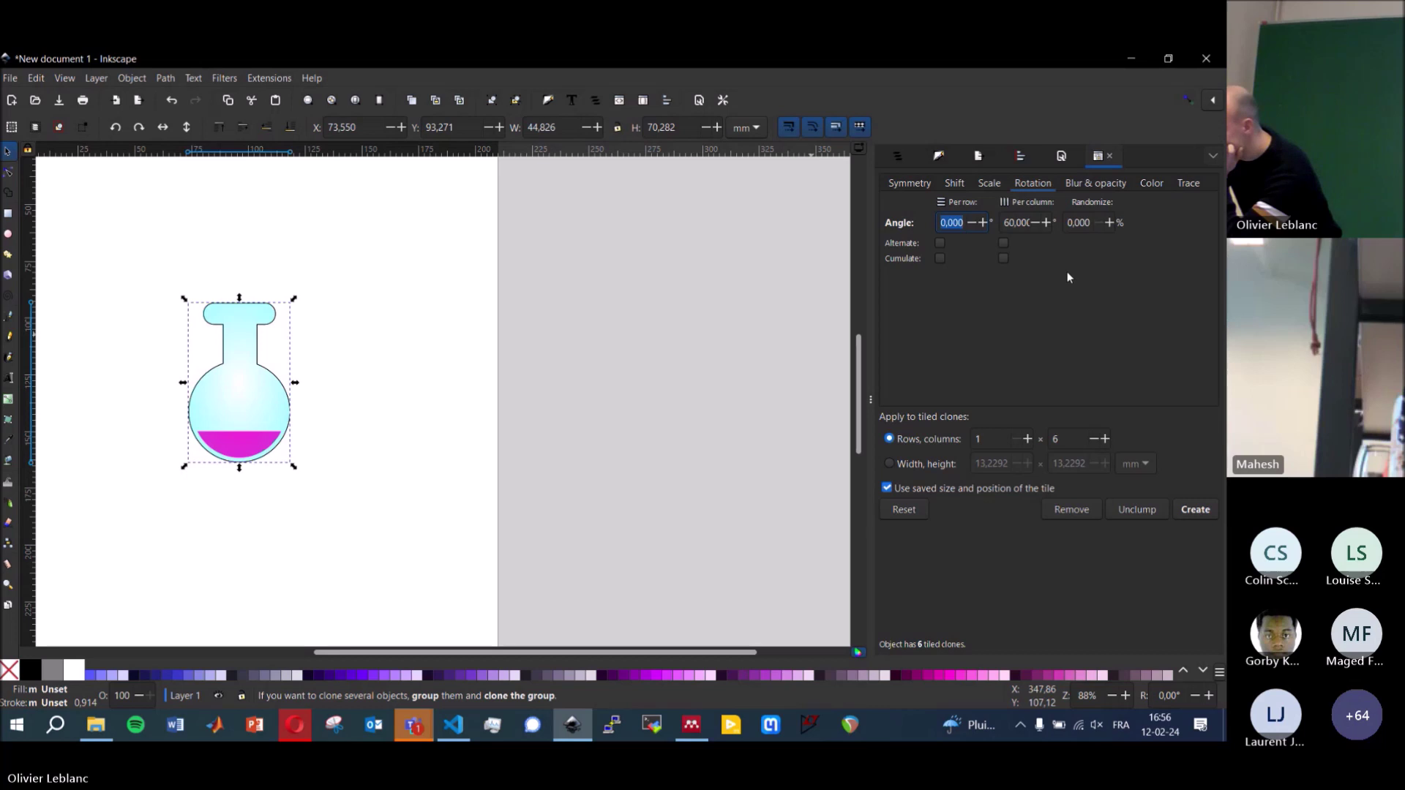
{"action": "left_click", "coordinate": [1012, 215]}
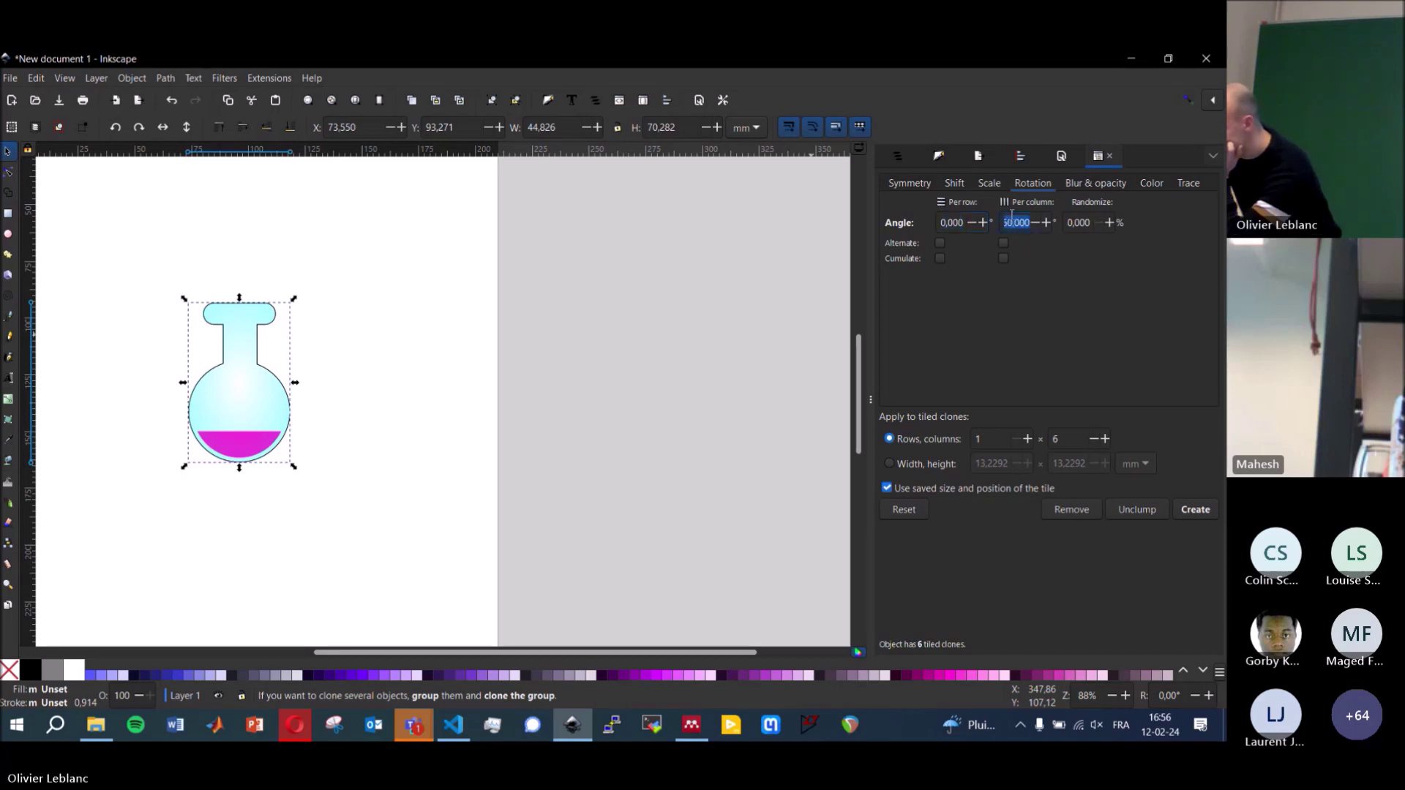
{"action": "key", "text": "Tab"}
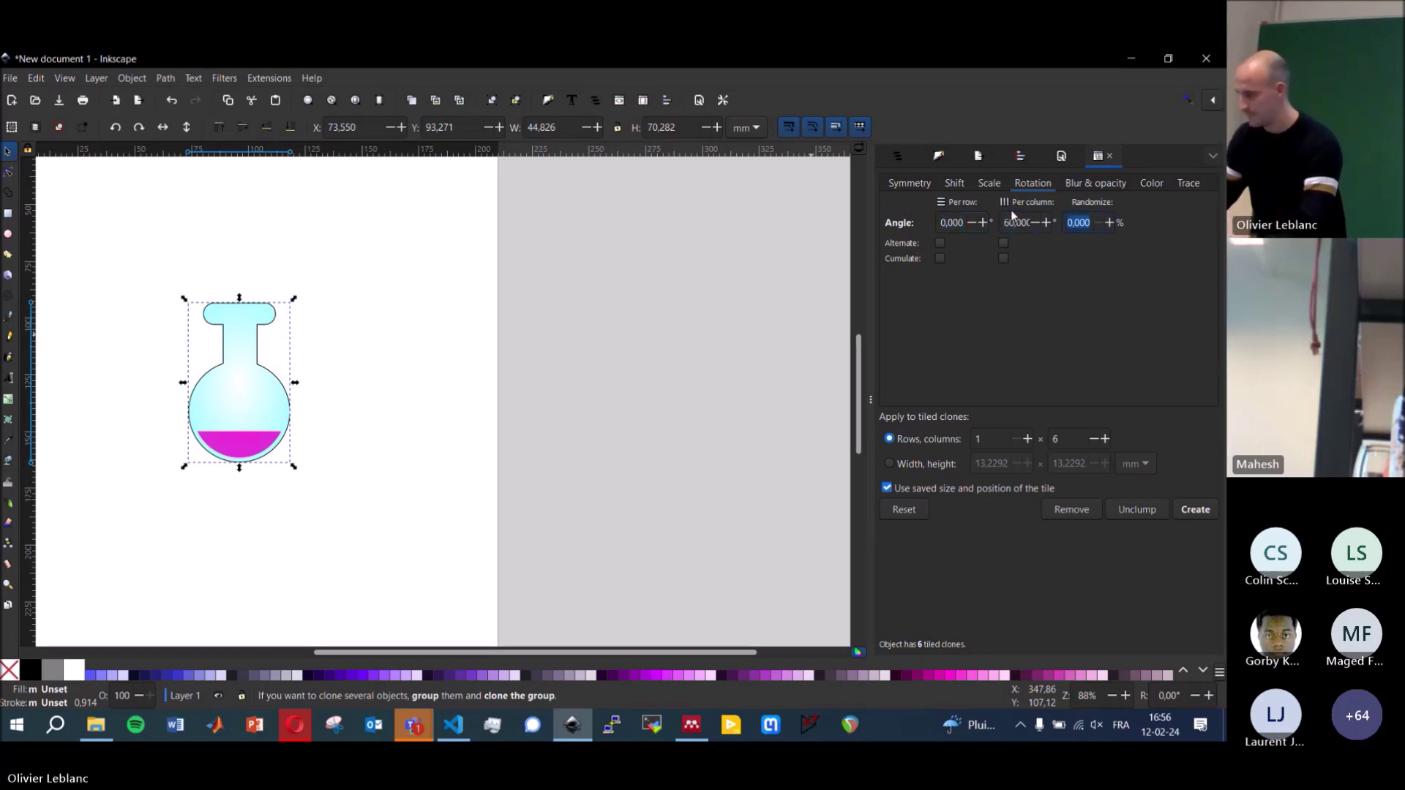
{"action": "left_click", "coordinate": [1081, 511]}
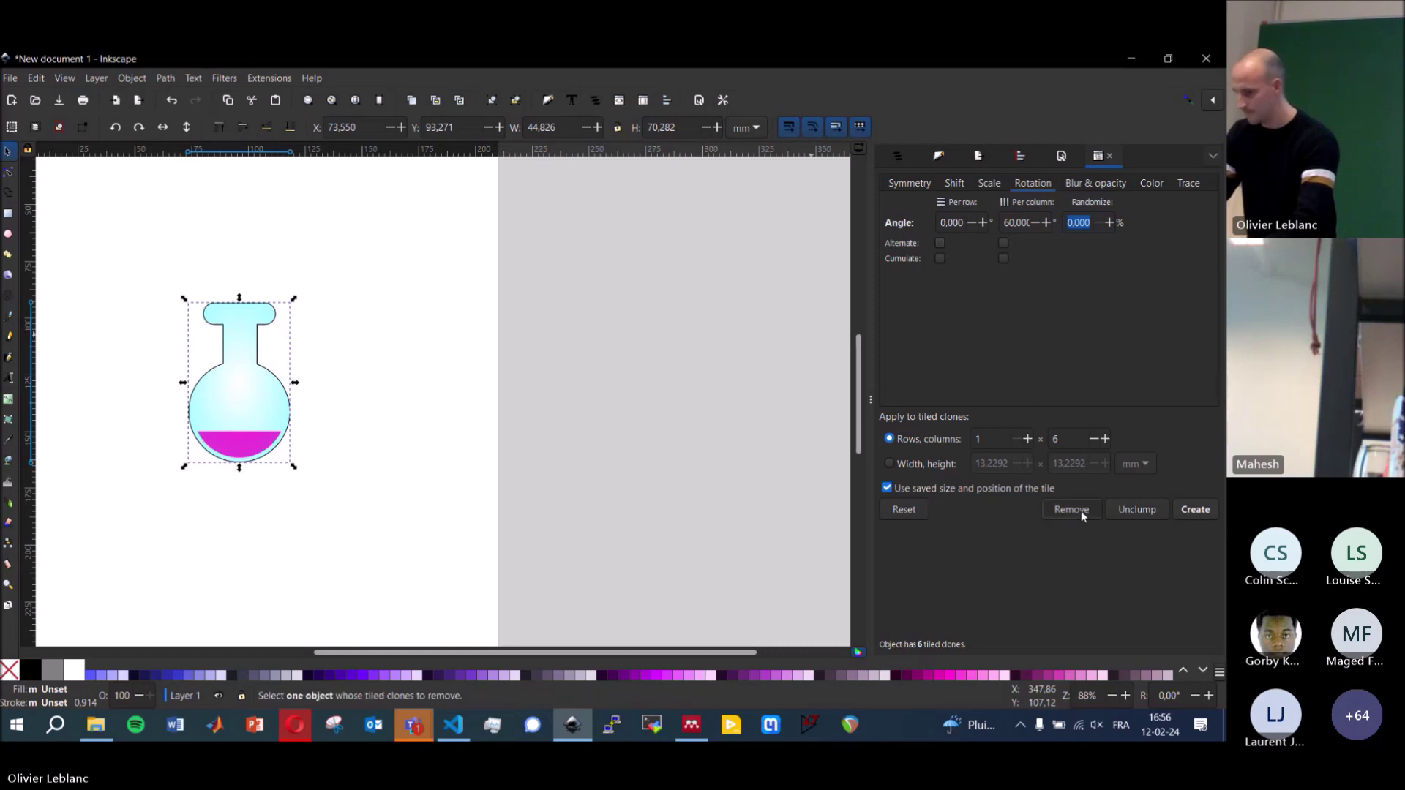
{"action": "left_click", "coordinate": [1195, 511]}
- Move the bottle group away from its overlapping clone and delete that clone
{"action": "left_click", "coordinate": [360, 415]}
{"action": "left_click_drag", "start_coordinate": [250, 401], "coordinate": [418, 434]}
{"action": "left_click", "coordinate": [256, 416]}
{"action": "left_click_drag", "start_coordinate": [134, 292], "coordinate": [270, 414]}
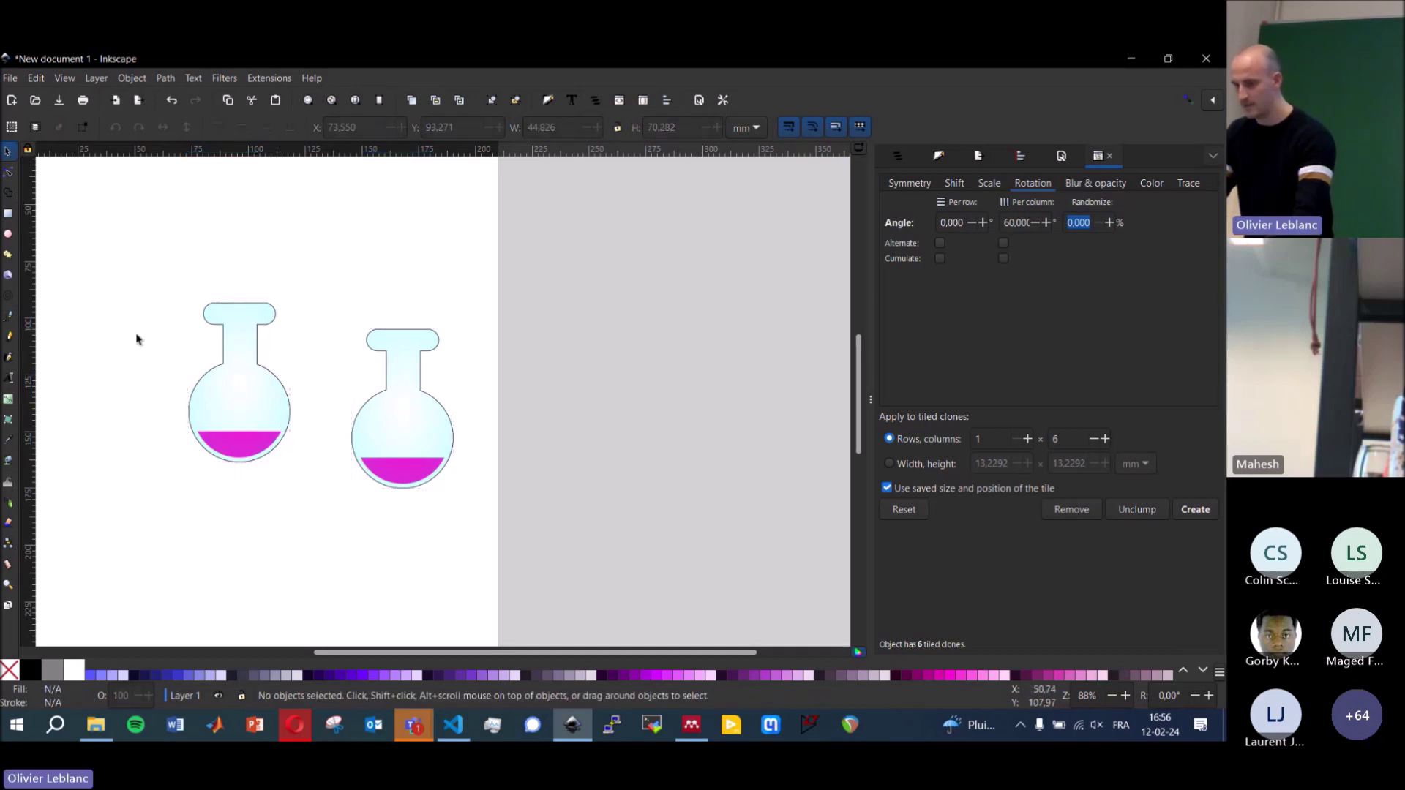
{"action": "left_click_drag", "start_coordinate": [110, 221], "coordinate": [317, 492]}
{"action": "key", "text": "Delete"}
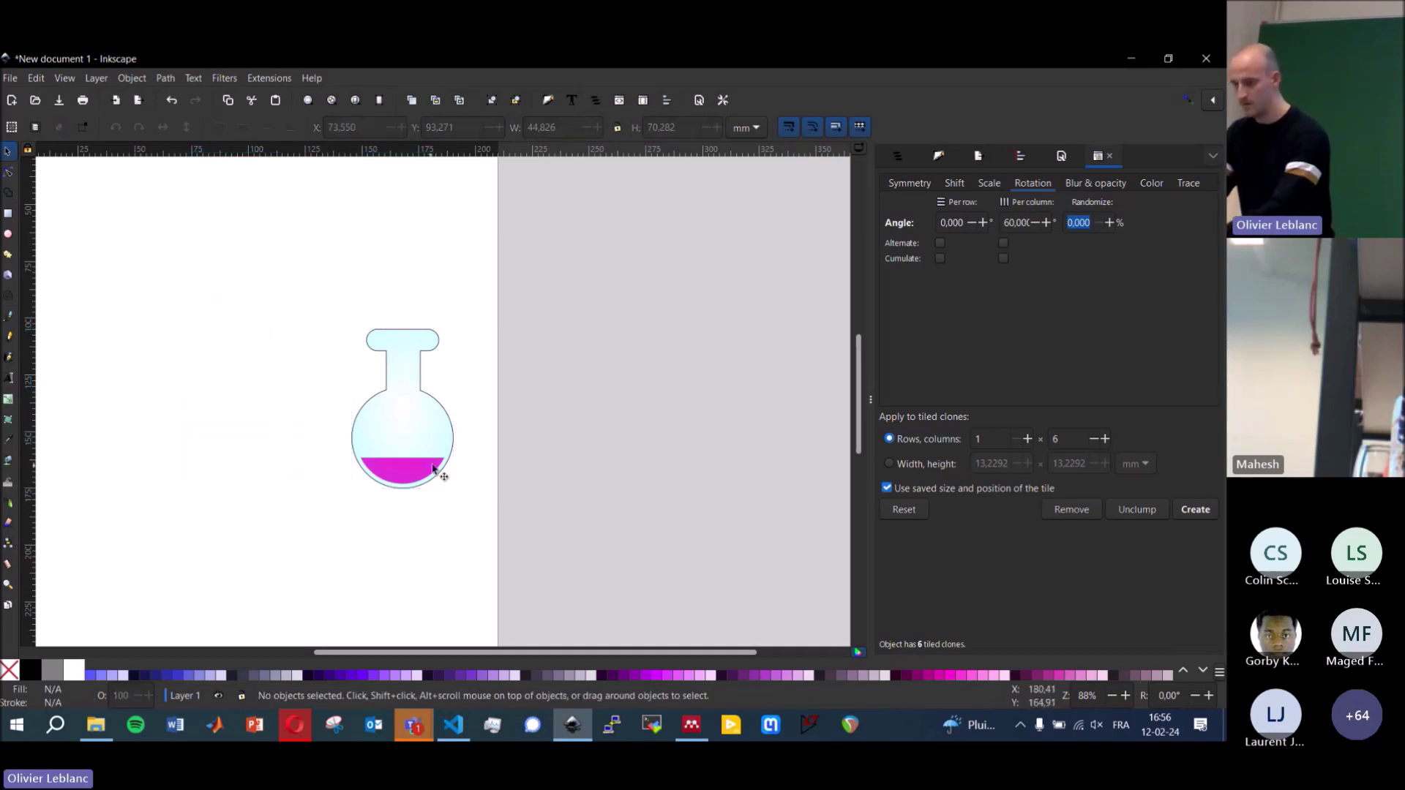
- Reposition the bottle group on the page and create 1 × 6 tiled clones of it with the 60° rotation per column
{"action": "left_click_drag", "start_coordinate": [433, 469], "coordinate": [332, 432]}
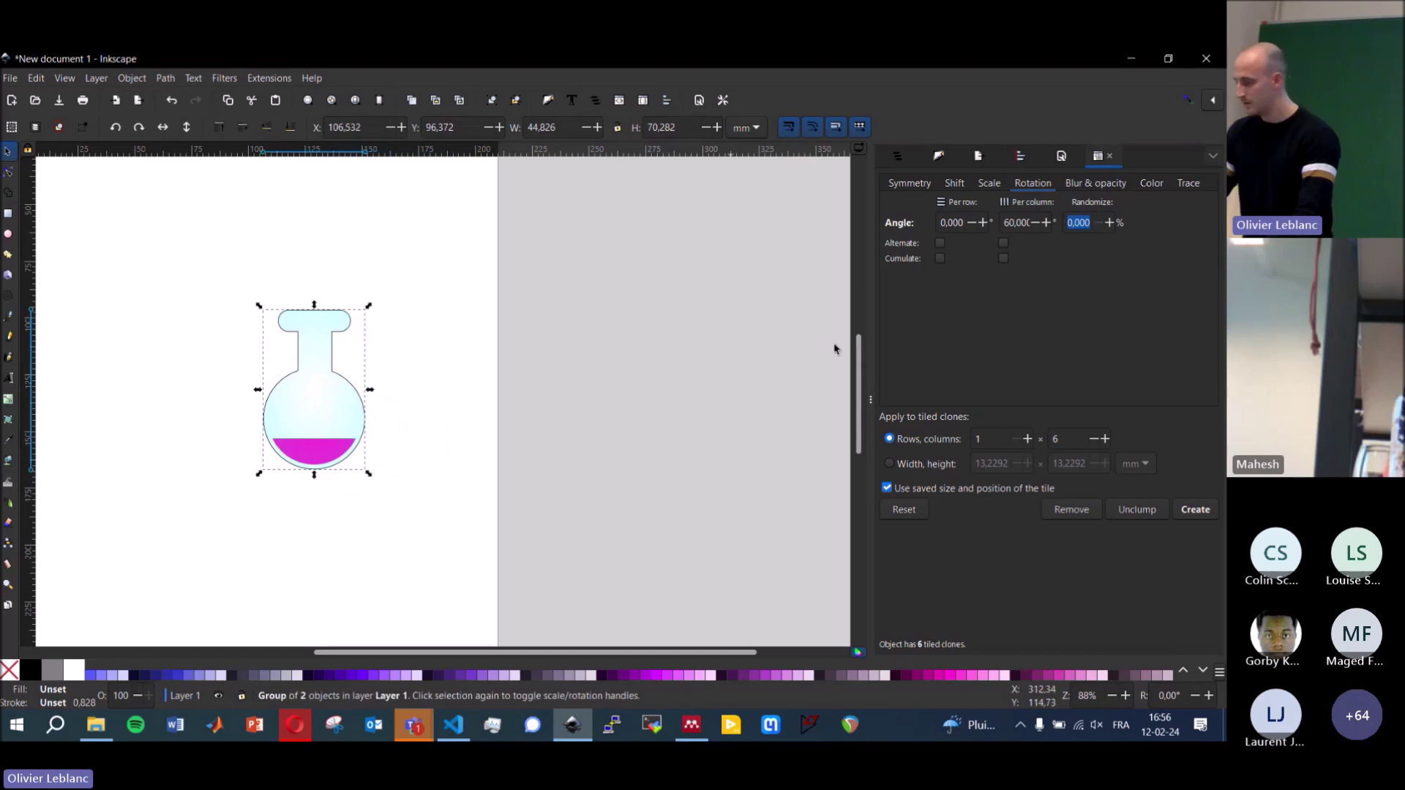
{"action": "left_click", "coordinate": [1197, 510]}
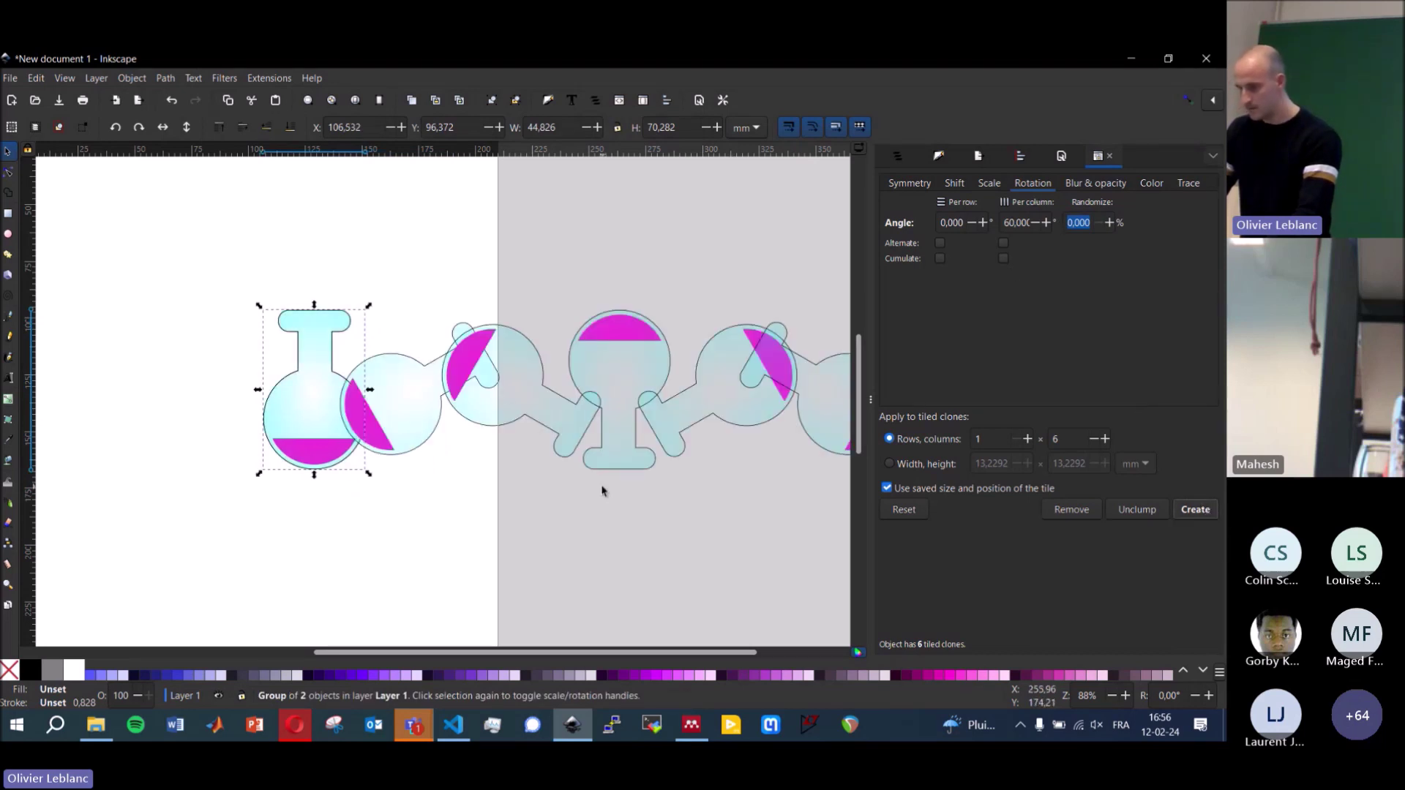
{"action": "scroll", "coordinate": [603, 496], "scroll_direction": "right", "scroll_amount": 4}
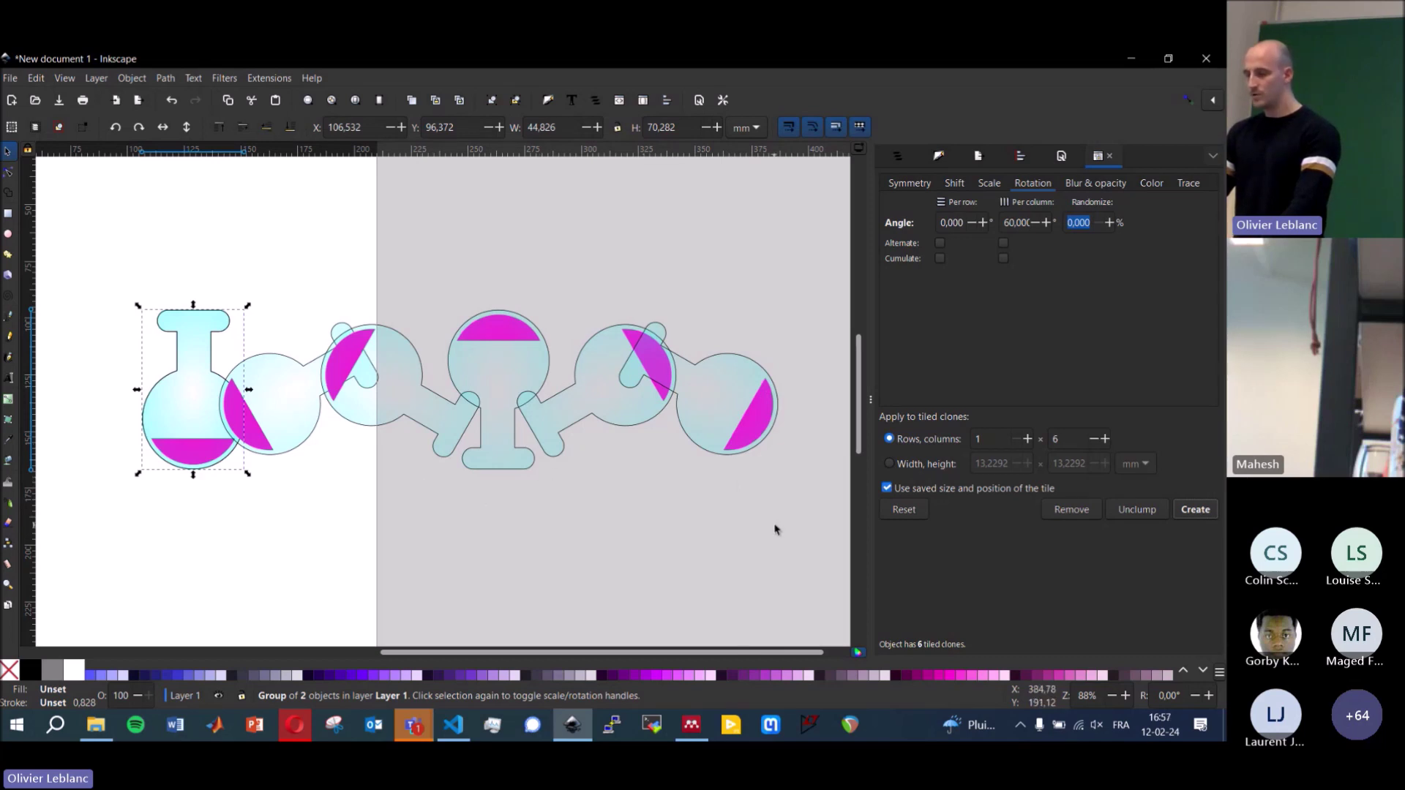
- Delete the five rotated clones and select the remaining upright bottle
{"action": "left_click_drag", "start_coordinate": [808, 524], "coordinate": [205, 292]}
{"action": "right_click", "coordinate": [205, 293]}
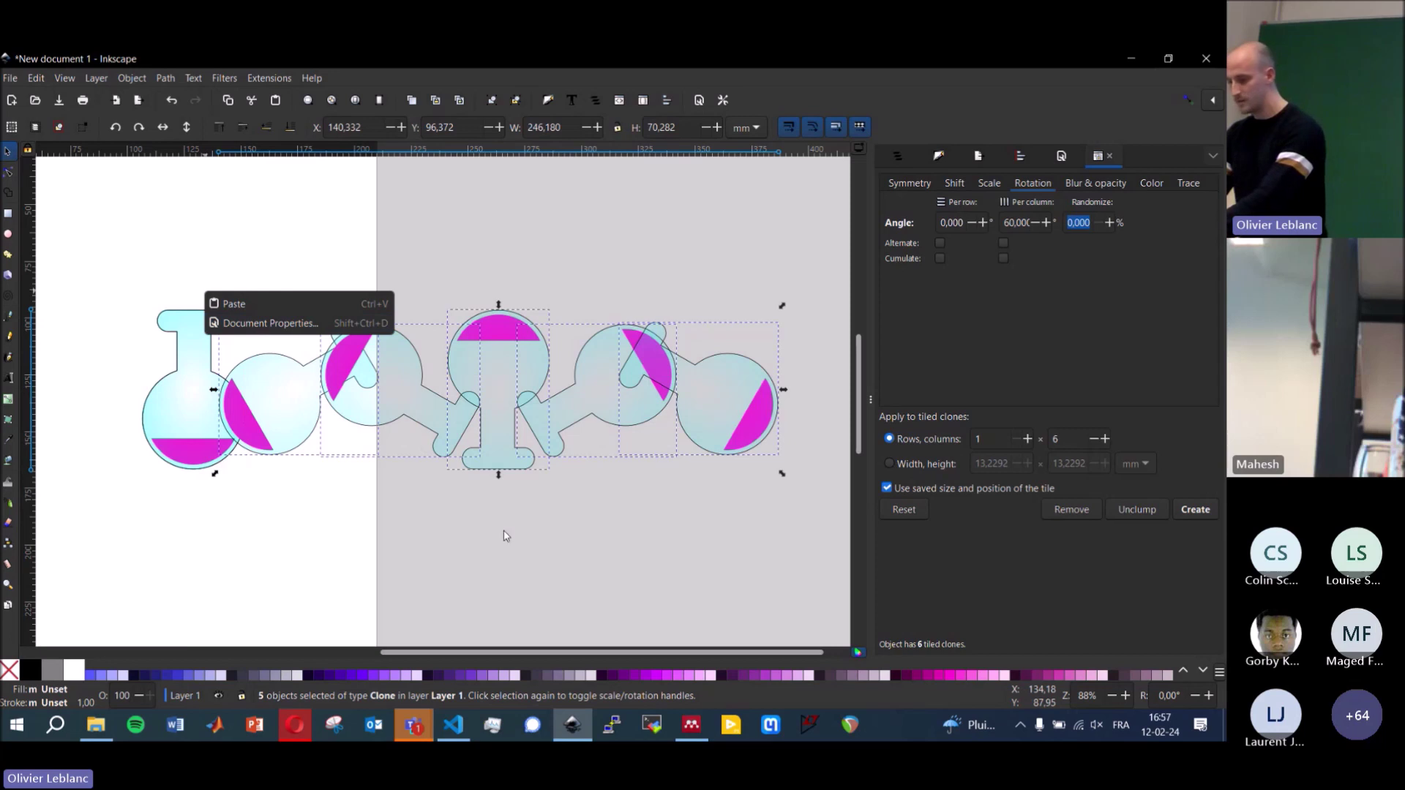
{"action": "left_click", "coordinate": [613, 534]}
{"action": "left_click", "coordinate": [800, 520]}
{"action": "mouse_move", "coordinate": [800, 516]}
{"action": "left_mouse_down"}
{"action": "mouse_move", "coordinate": [762, 430]}
{"action": "mouse_move", "coordinate": [213, 274]}
{"action": "left_mouse_up"}
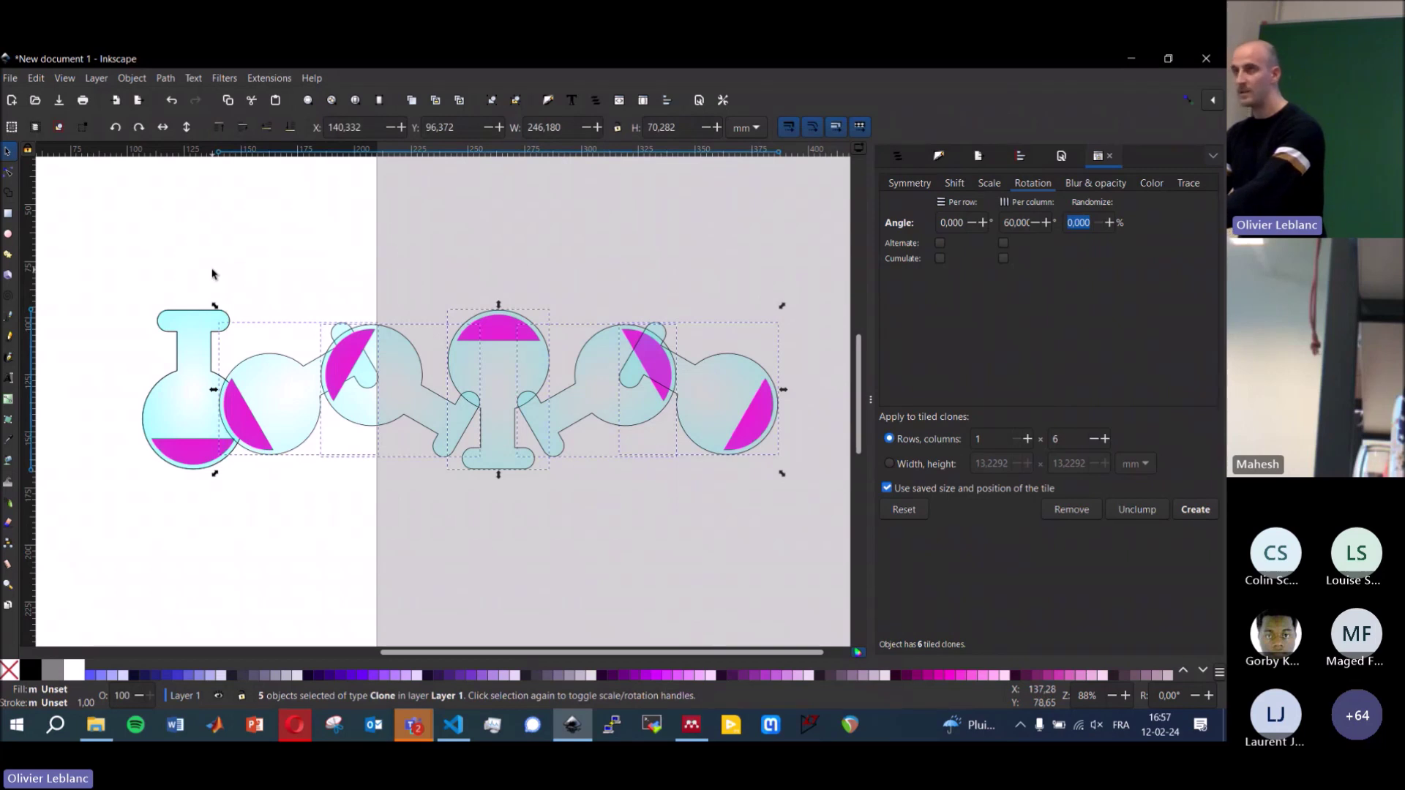
{"action": "key", "text": "Delete"}
{"action": "left_click", "coordinate": [220, 409]}
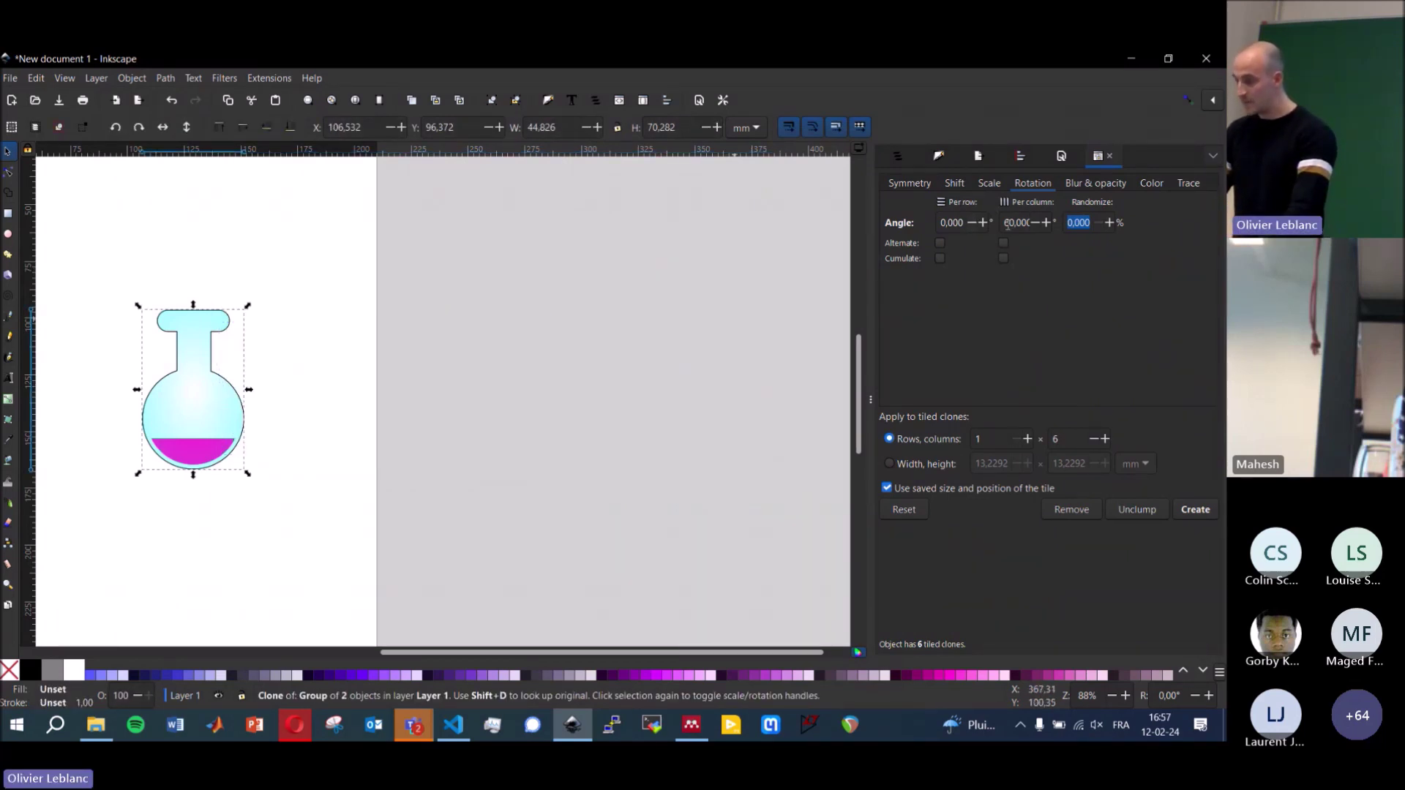
- Set the horizontal clone shift per column to -100% and create 1 × 6 tiled clones of the bottle
{"action": "left_click", "coordinate": [954, 185]}
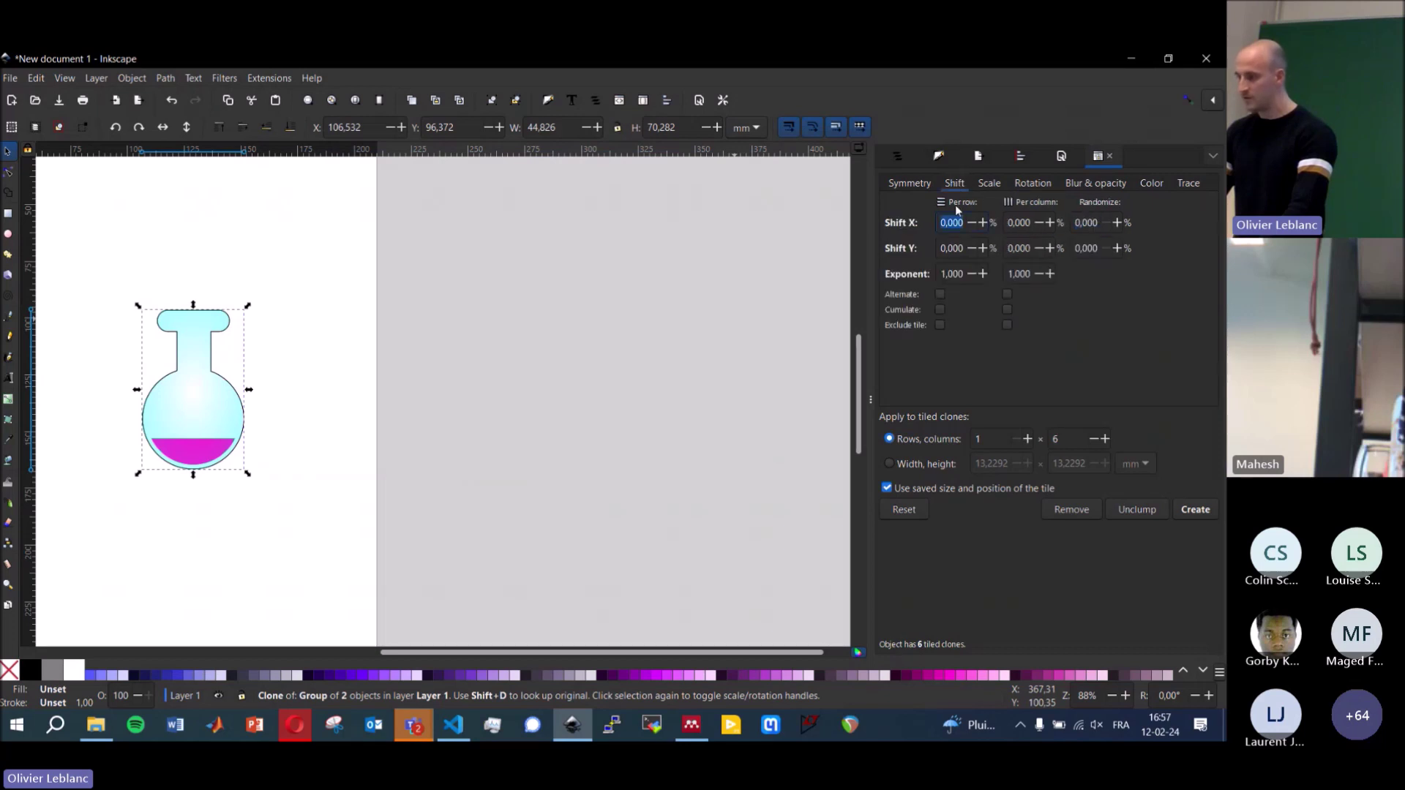
{"action": "left_click", "coordinate": [1010, 223]}
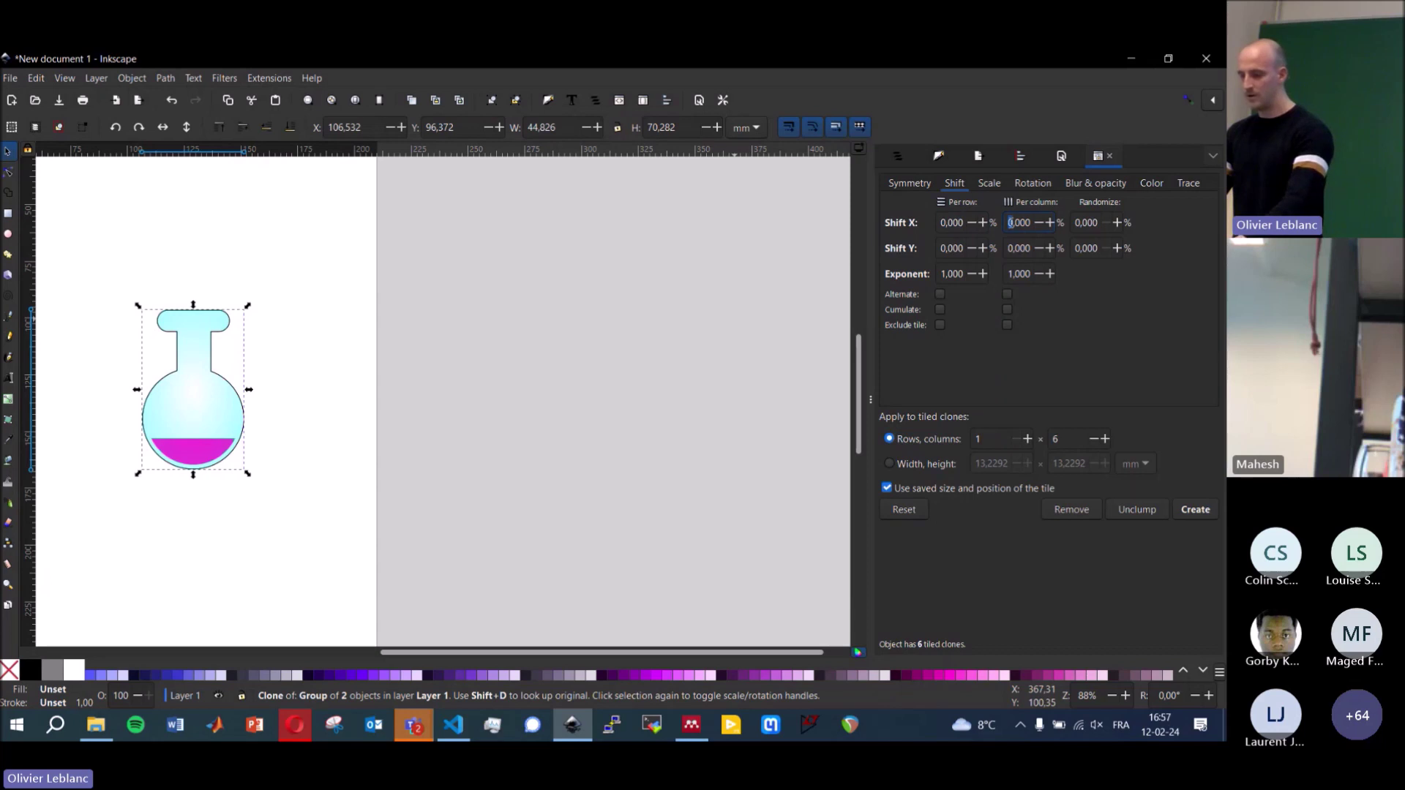
{"action": "double_click", "coordinate": [1010, 222]}
{"action": "type", "text": "-100"}
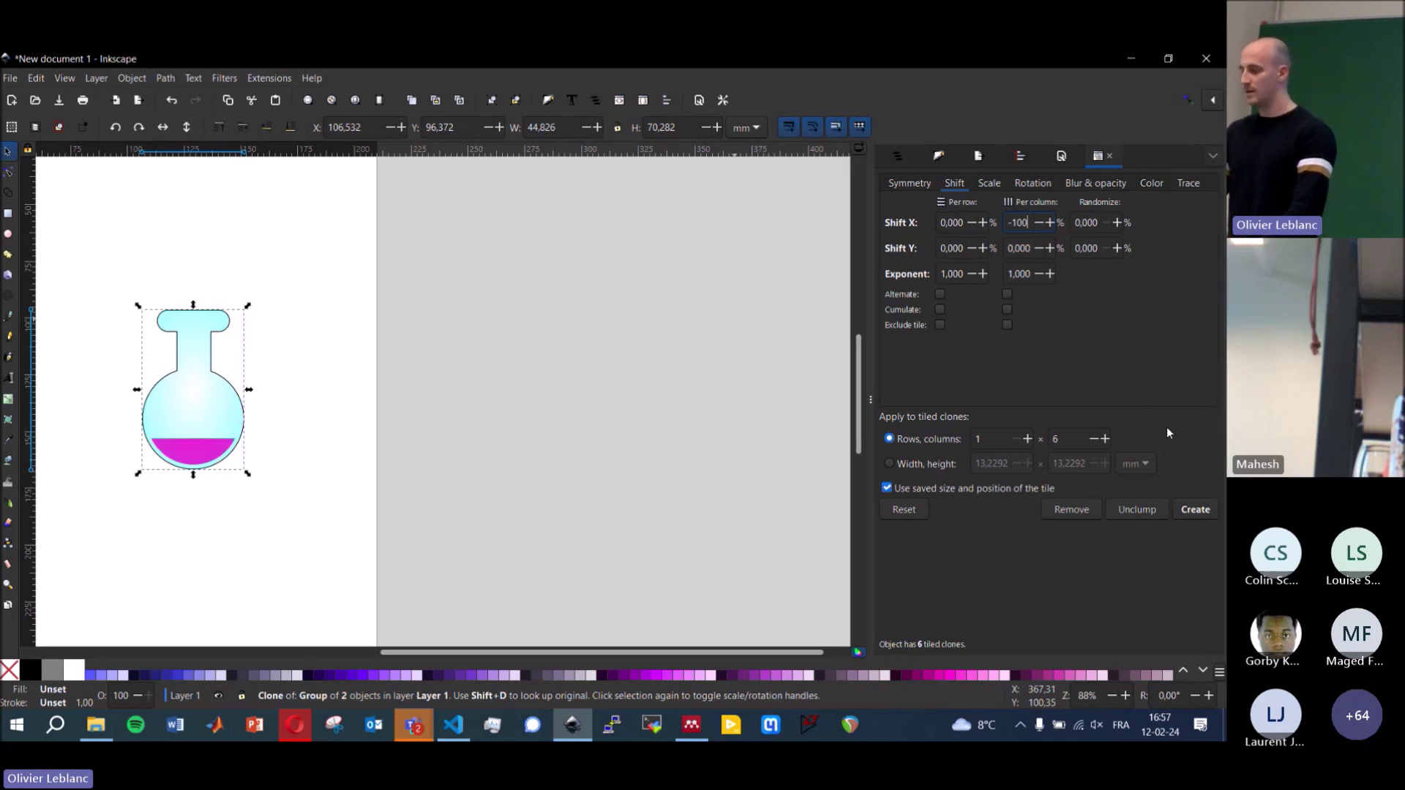
{"action": "left_click", "coordinate": [1195, 510]}
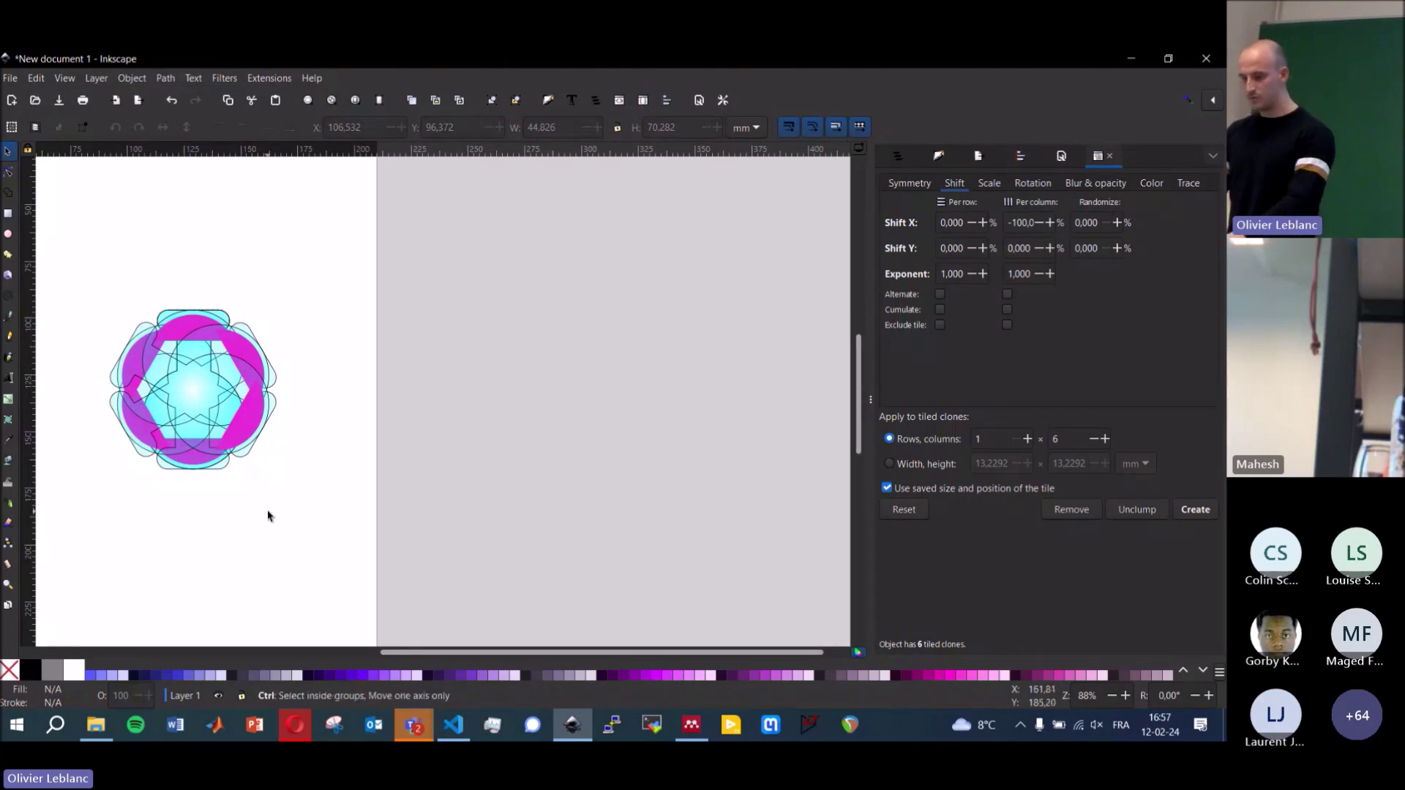
- Undo the overlapping tiled clones and select the upright bottle with its rotation centre shown
{"action": "key", "text": "ctrl+z"}
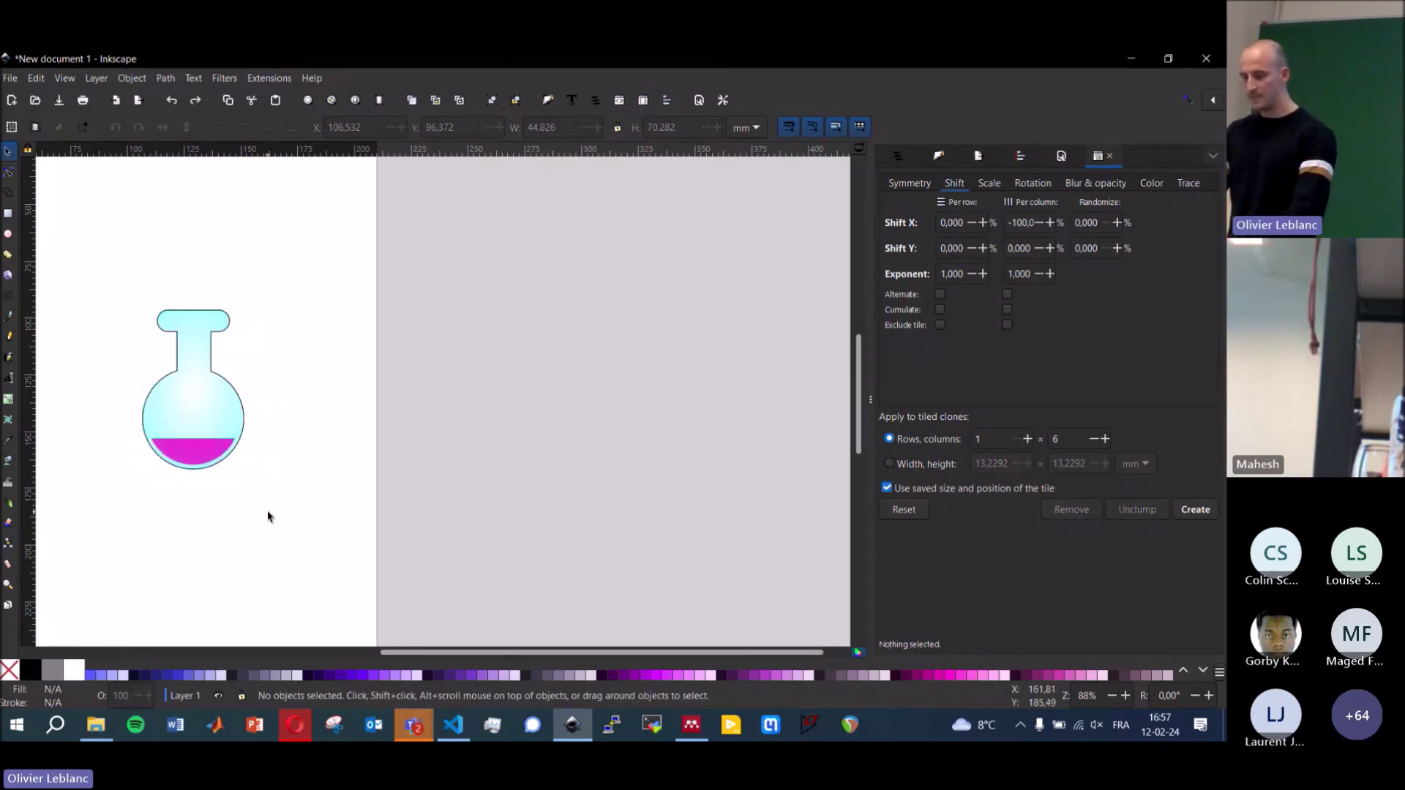
{"action": "left_click", "coordinate": [212, 418]}
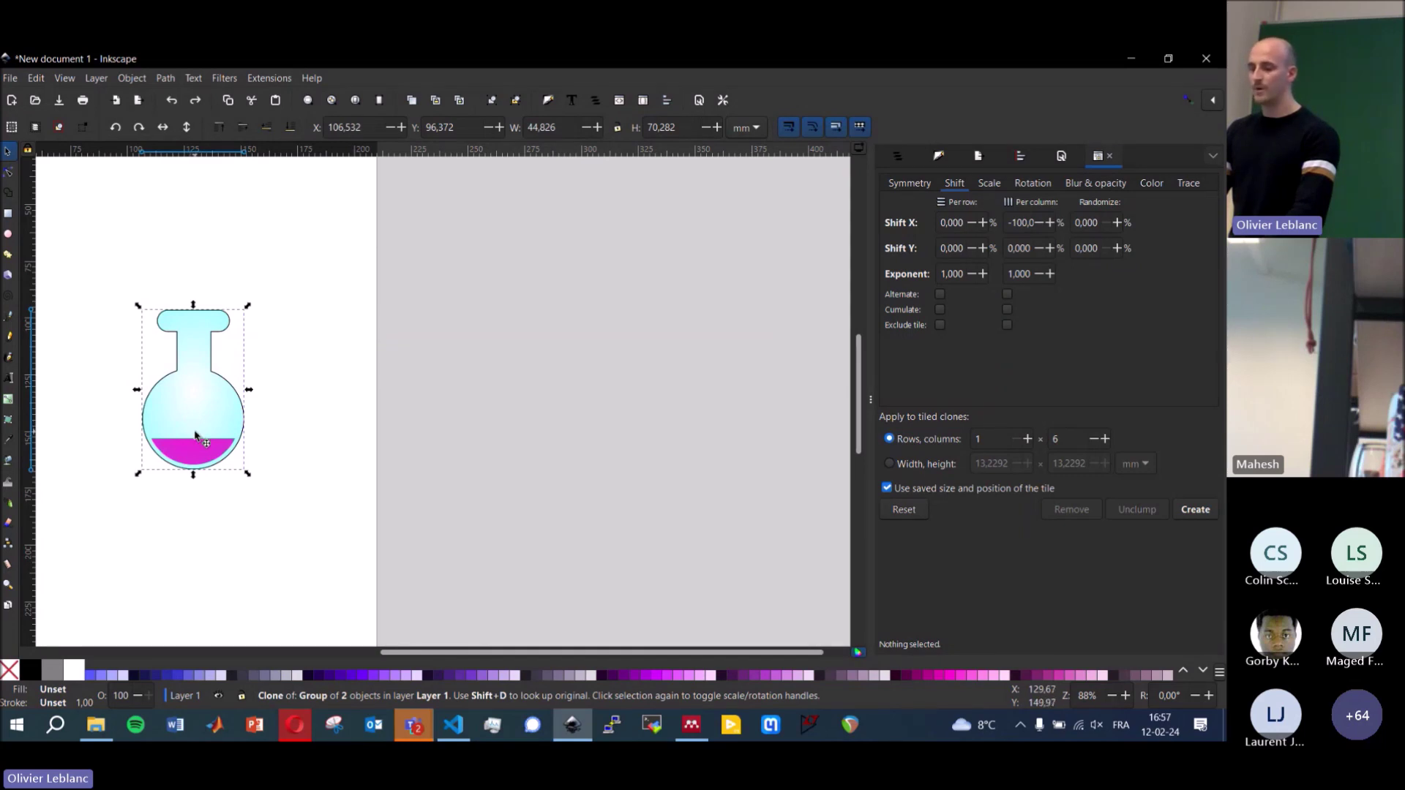
{"action": "left_click", "coordinate": [194, 444]}
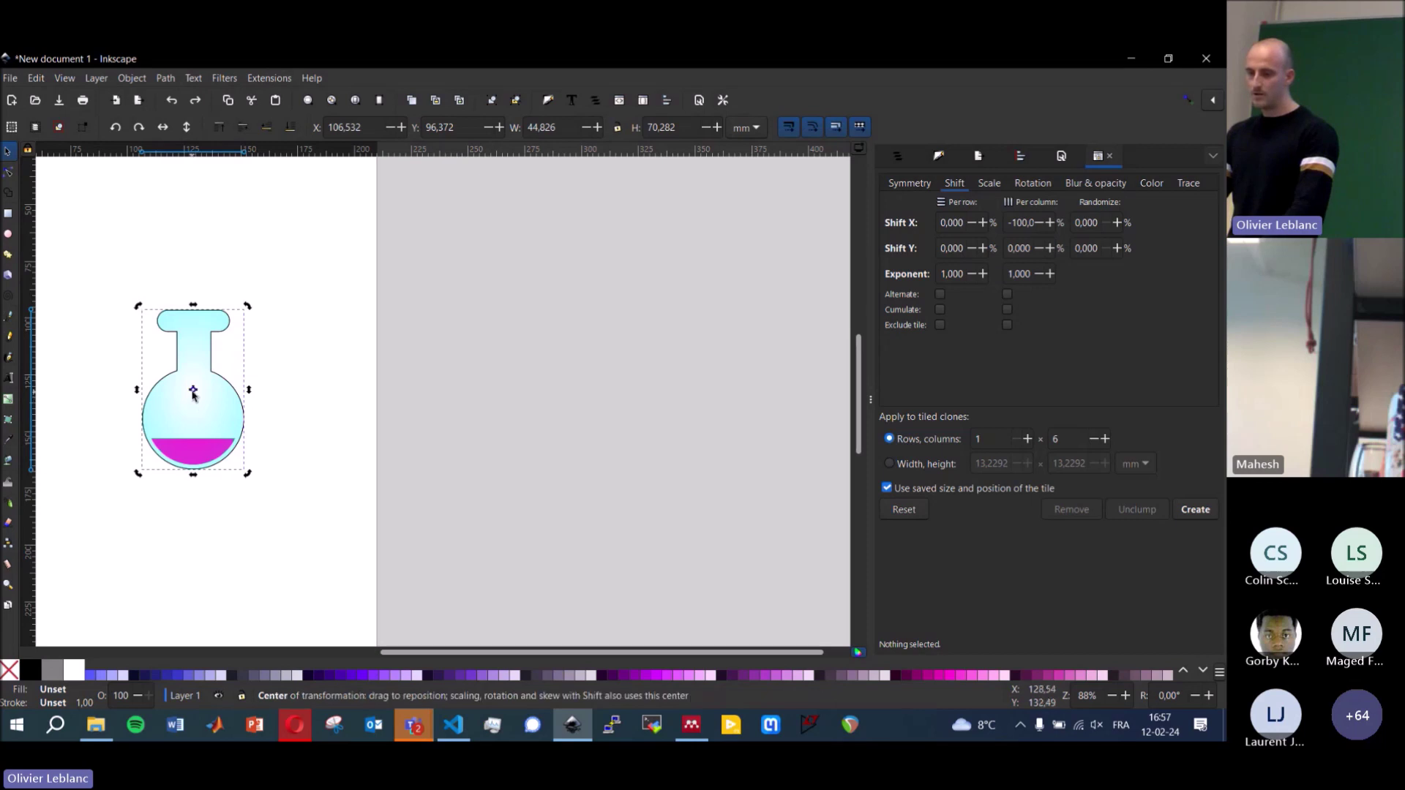
{"action": "left_click", "coordinate": [292, 433]}
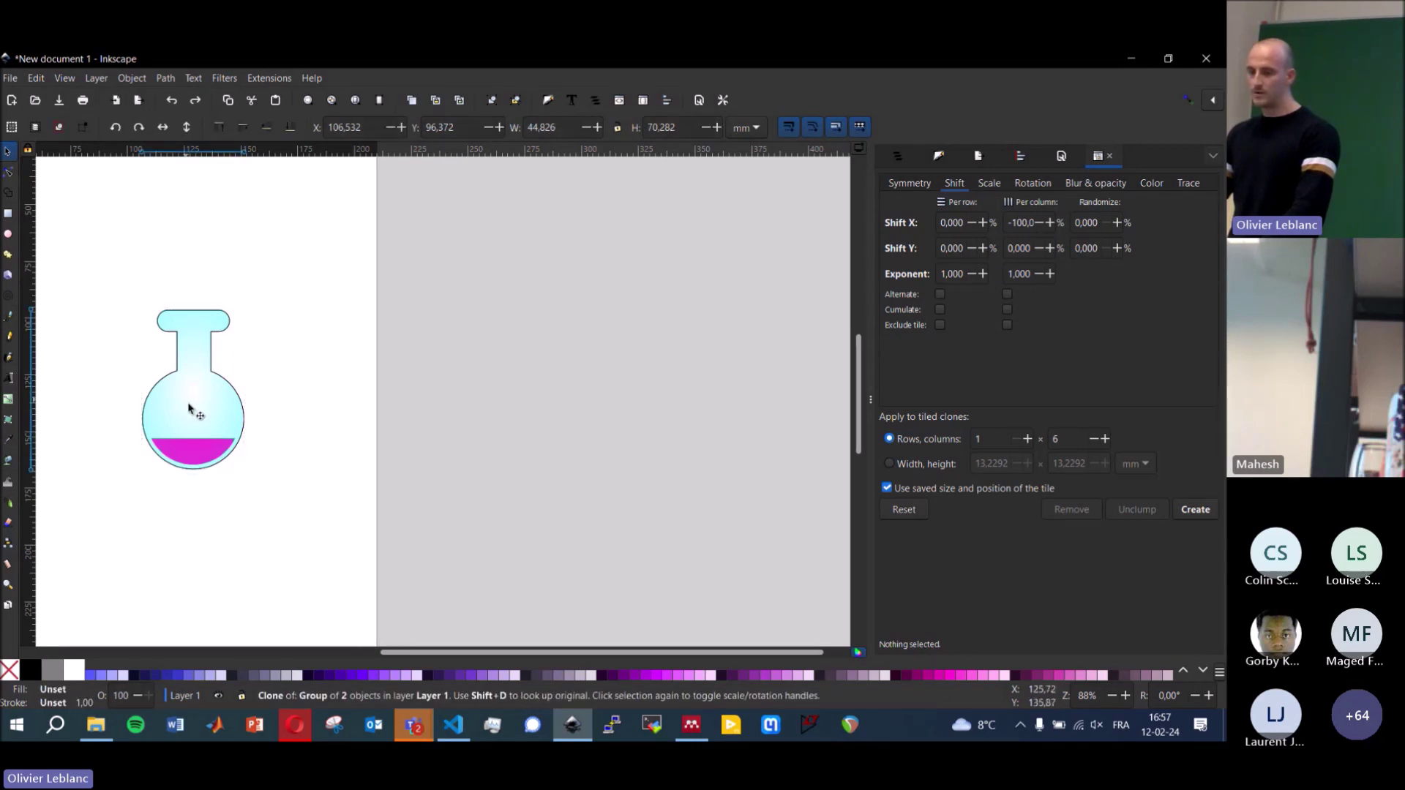
{"action": "left_click", "coordinate": [193, 432]}
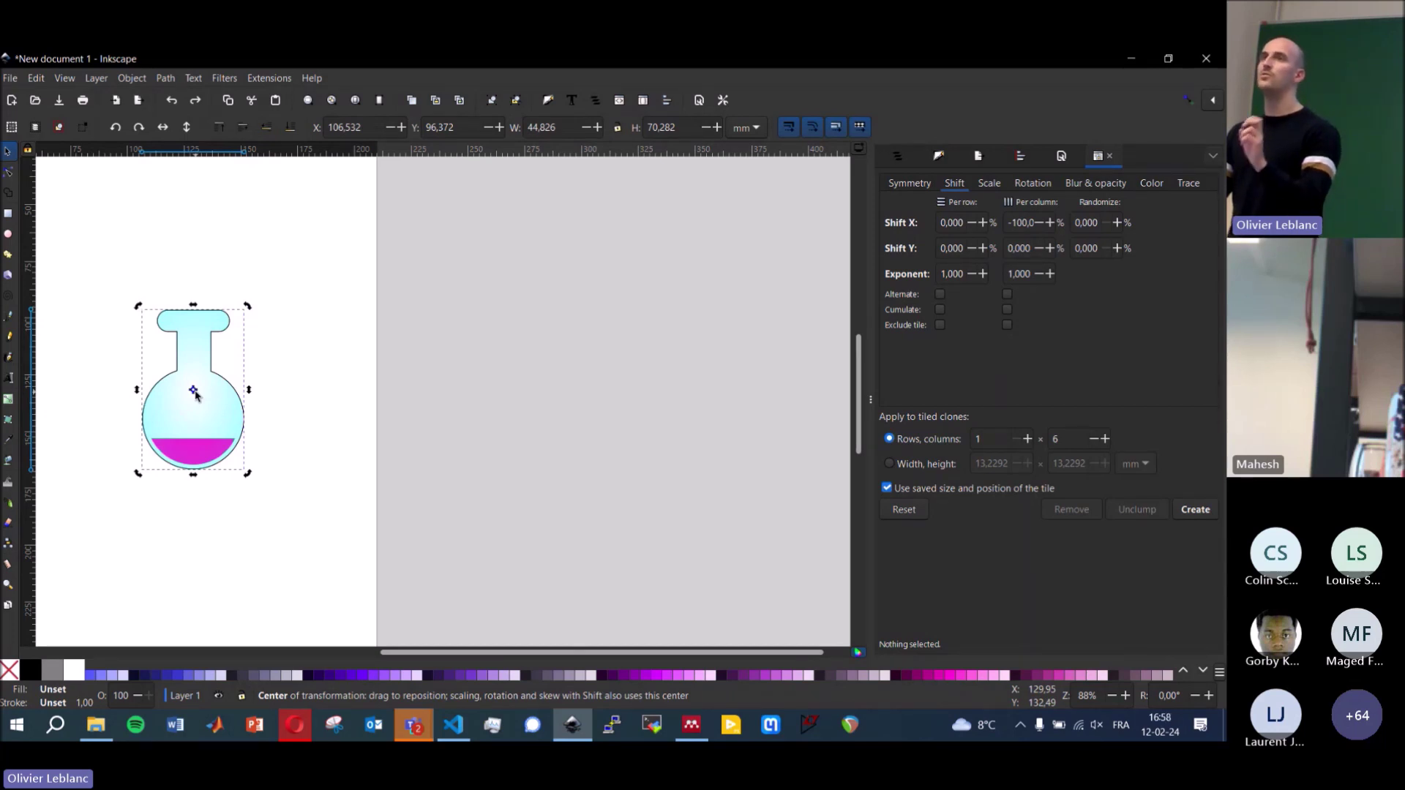
- Move the bottle's rotation centre to about 179.40, 184.23 mm, below and beside the bottle, and create 1 × 6 tiled clones
{"action": "left_click_drag", "start_coordinate": [195, 393], "coordinate": [308, 510]}
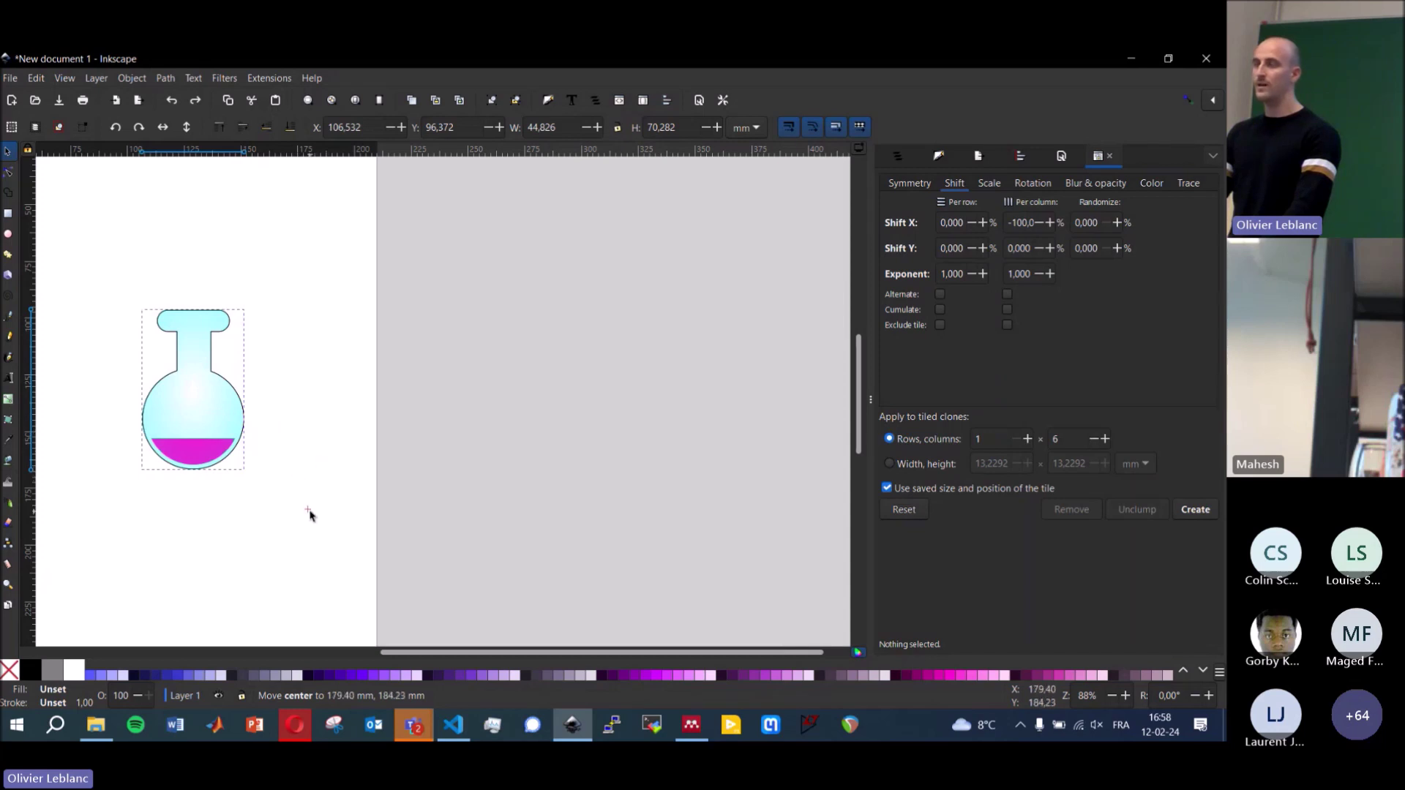
{"action": "scroll", "coordinate": [337, 446], "scroll_direction": "down", "scroll_amount": 3}
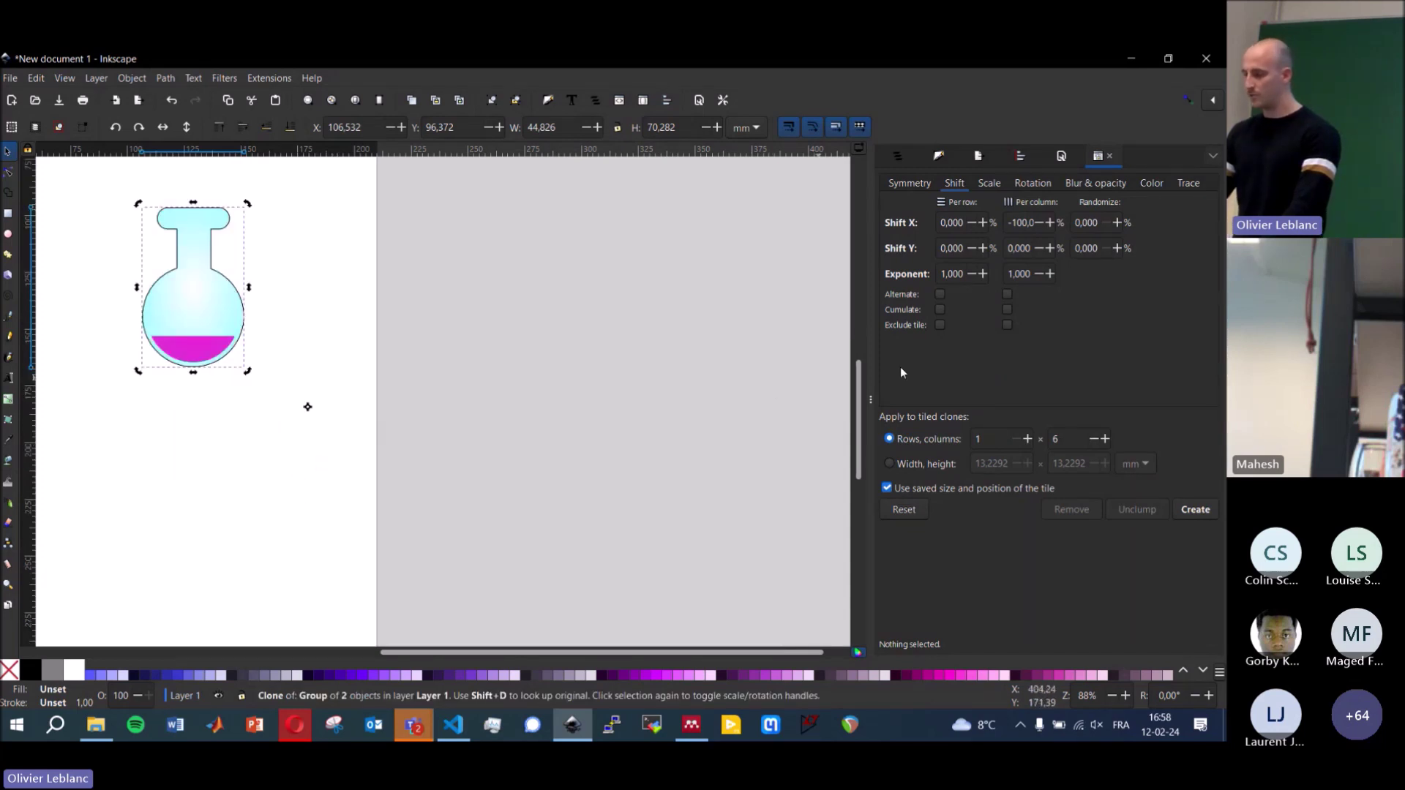
{"action": "left_click", "coordinate": [1195, 513]}
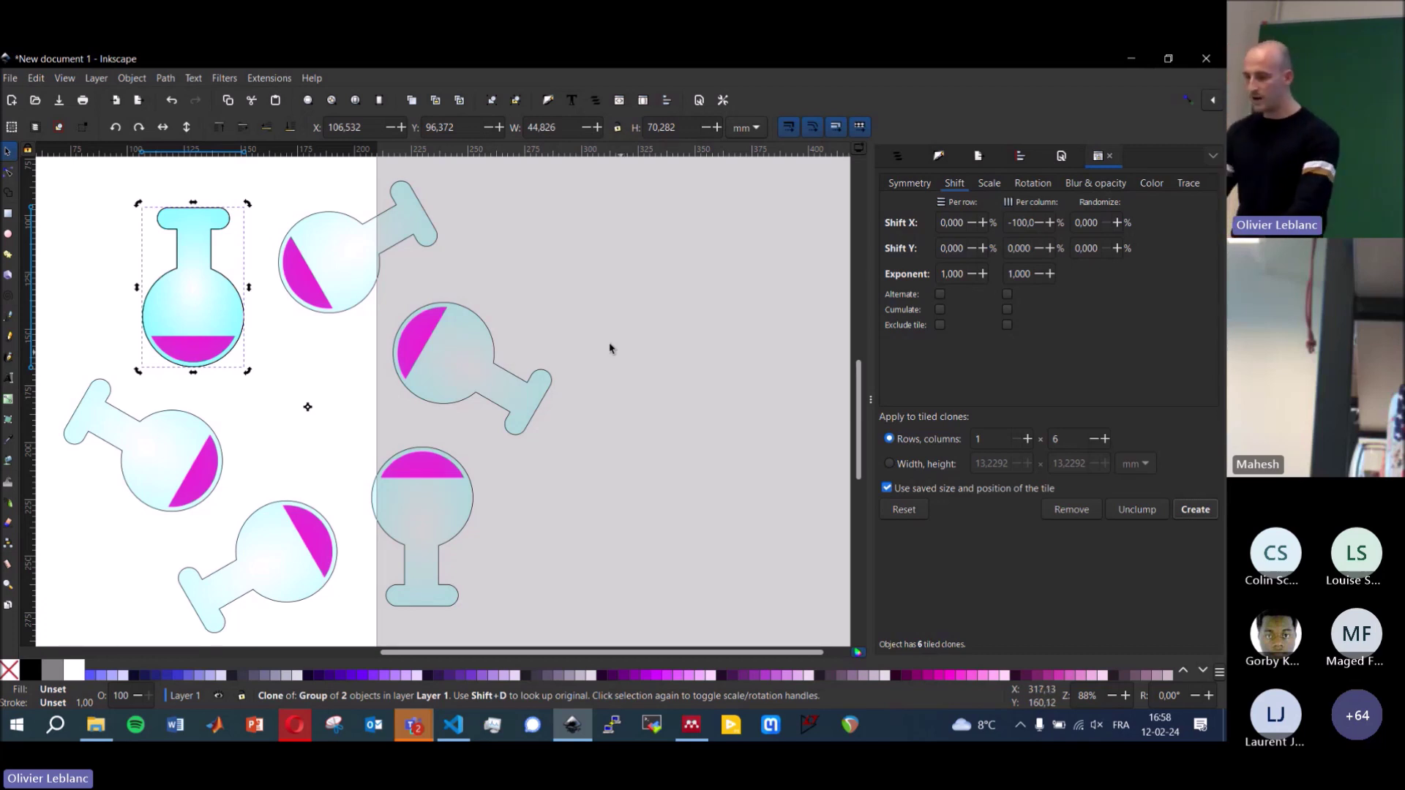
- Select all the bottles and move the whole ring onto the page
{"action": "scroll", "coordinate": [545, 328], "scroll_direction": "down", "scroll_amount": 2}
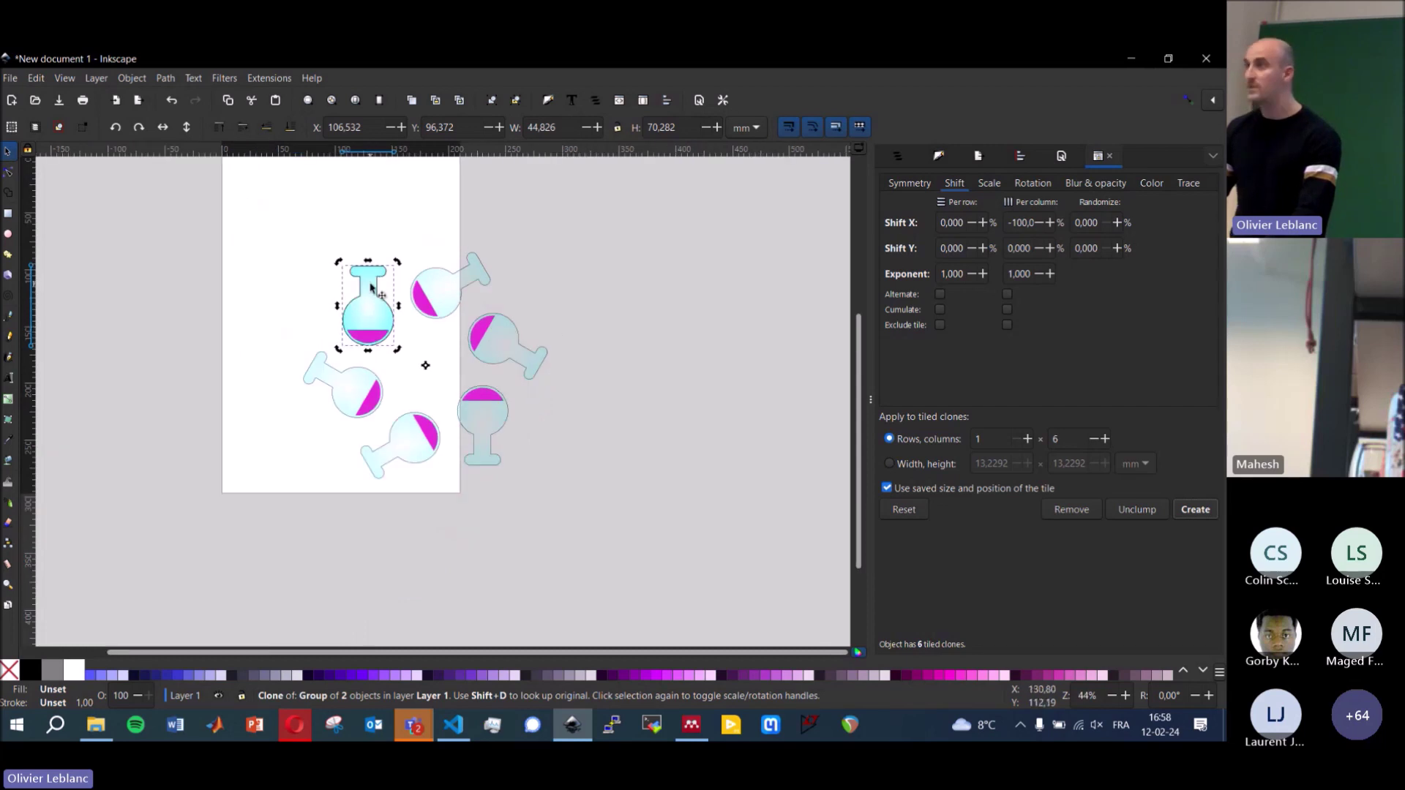
{"action": "key", "text": "ctrl+a"}
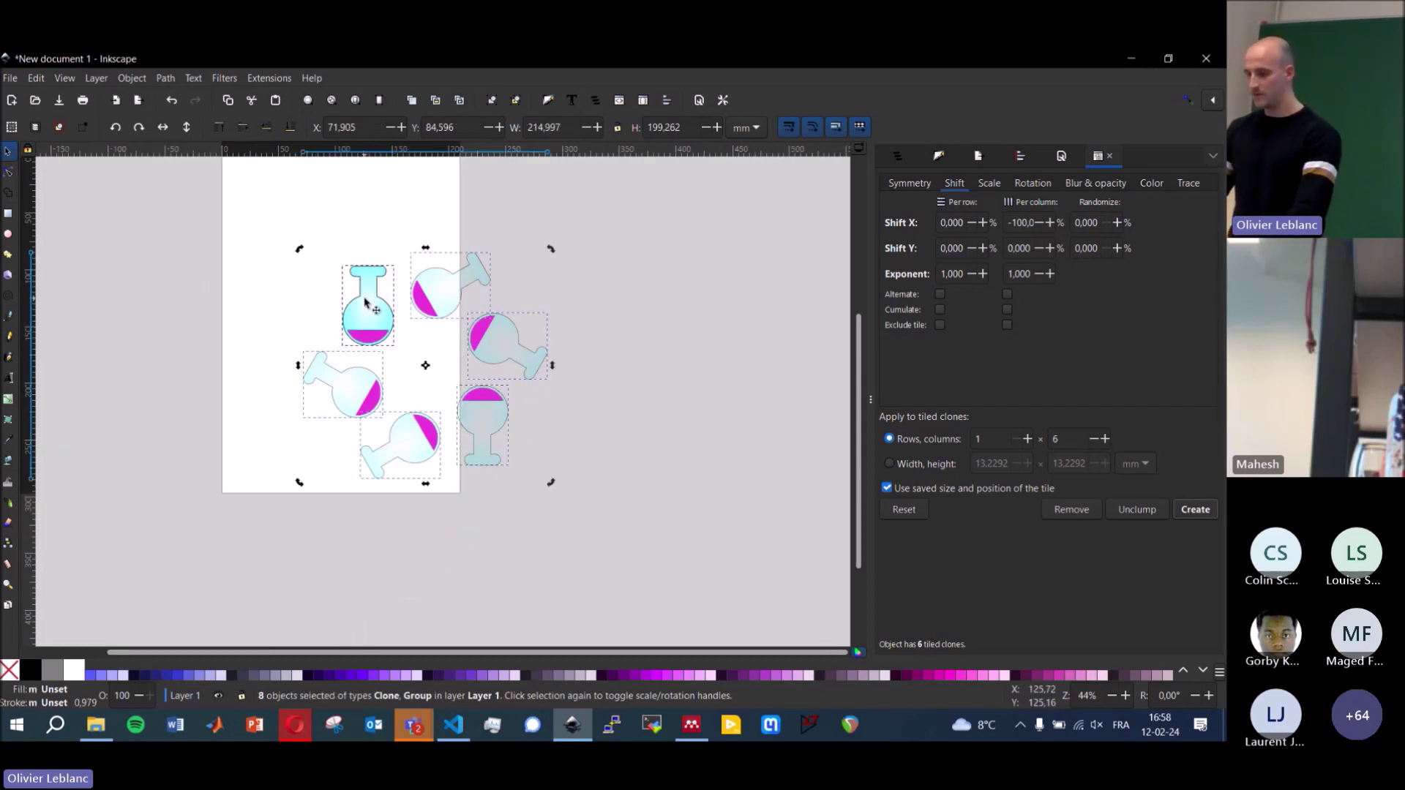
{"action": "left_click_drag", "start_coordinate": [359, 296], "coordinate": [292, 260]}
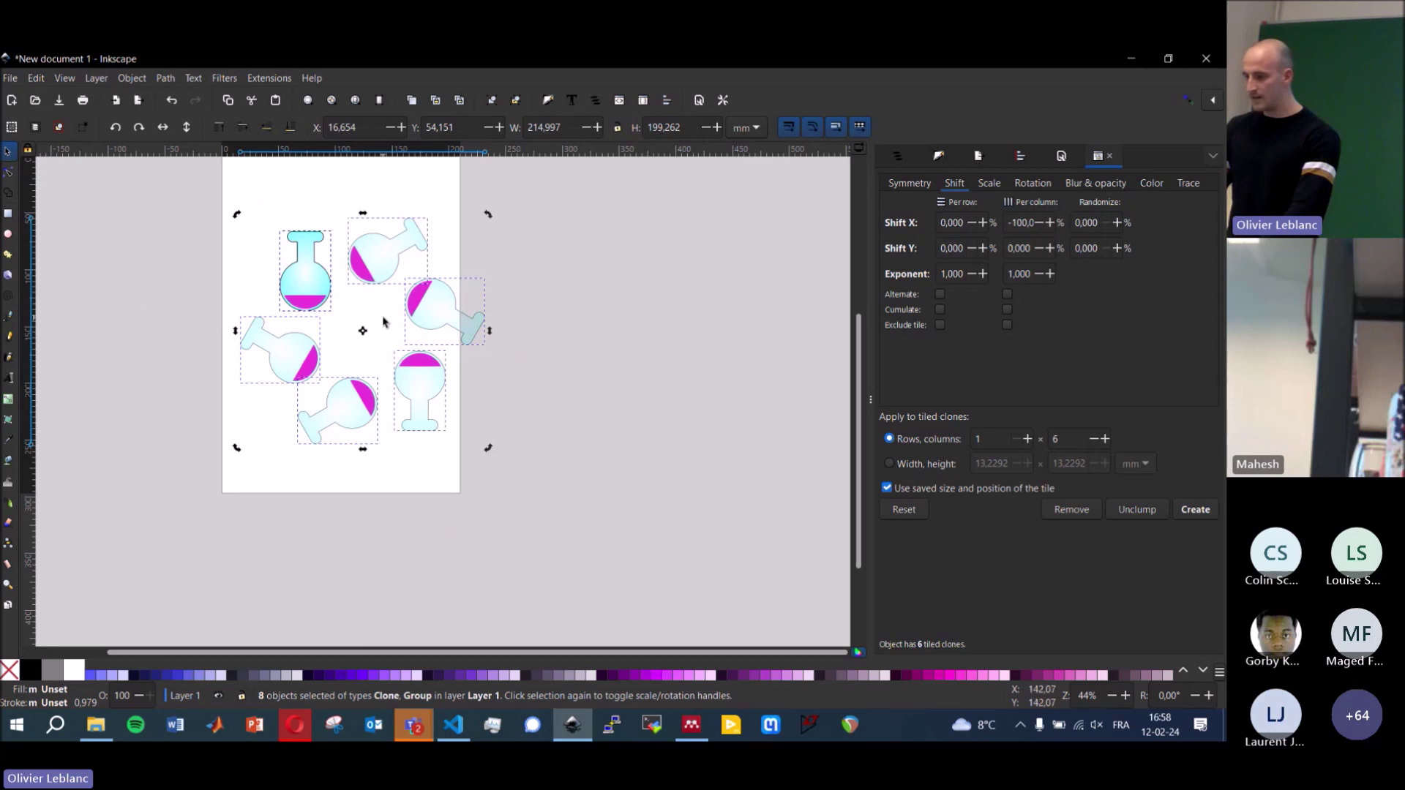
{"action": "scroll", "coordinate": [487, 247], "scroll_direction": "up", "scroll_amount": 2}
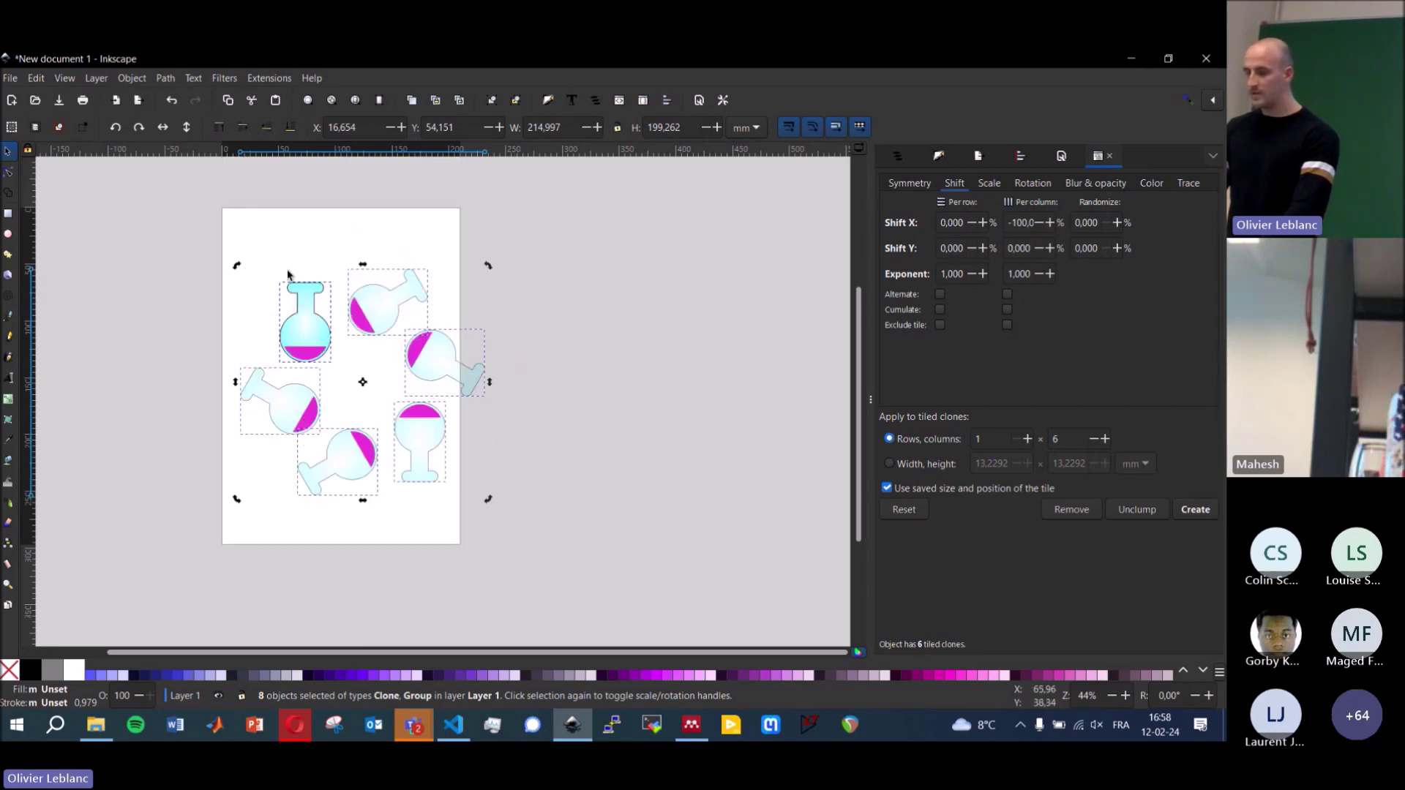
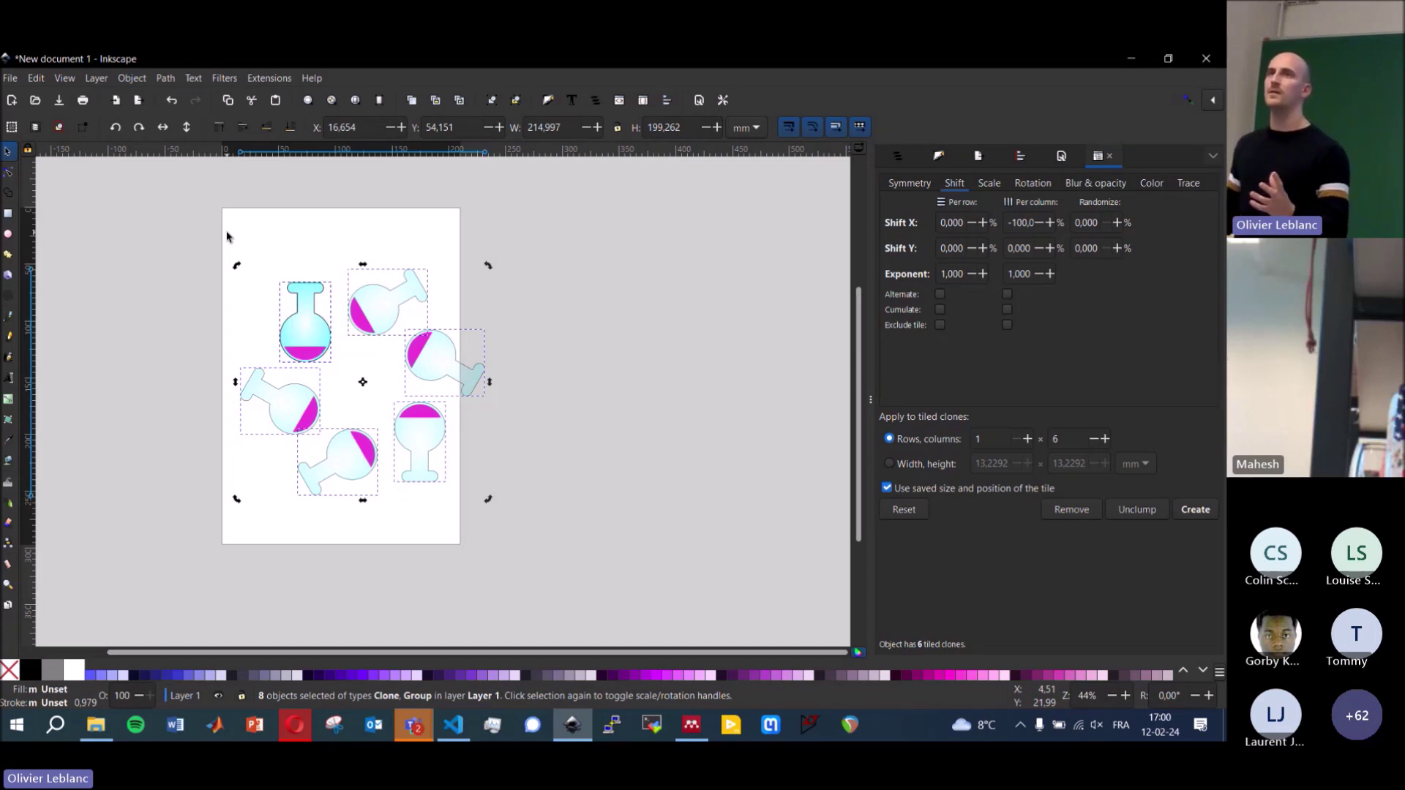
{"action": "left_click_drag", "start_coordinate": [311, 329], "coordinate": [293, 305]}
{"action": "left_click", "coordinate": [292, 305]}
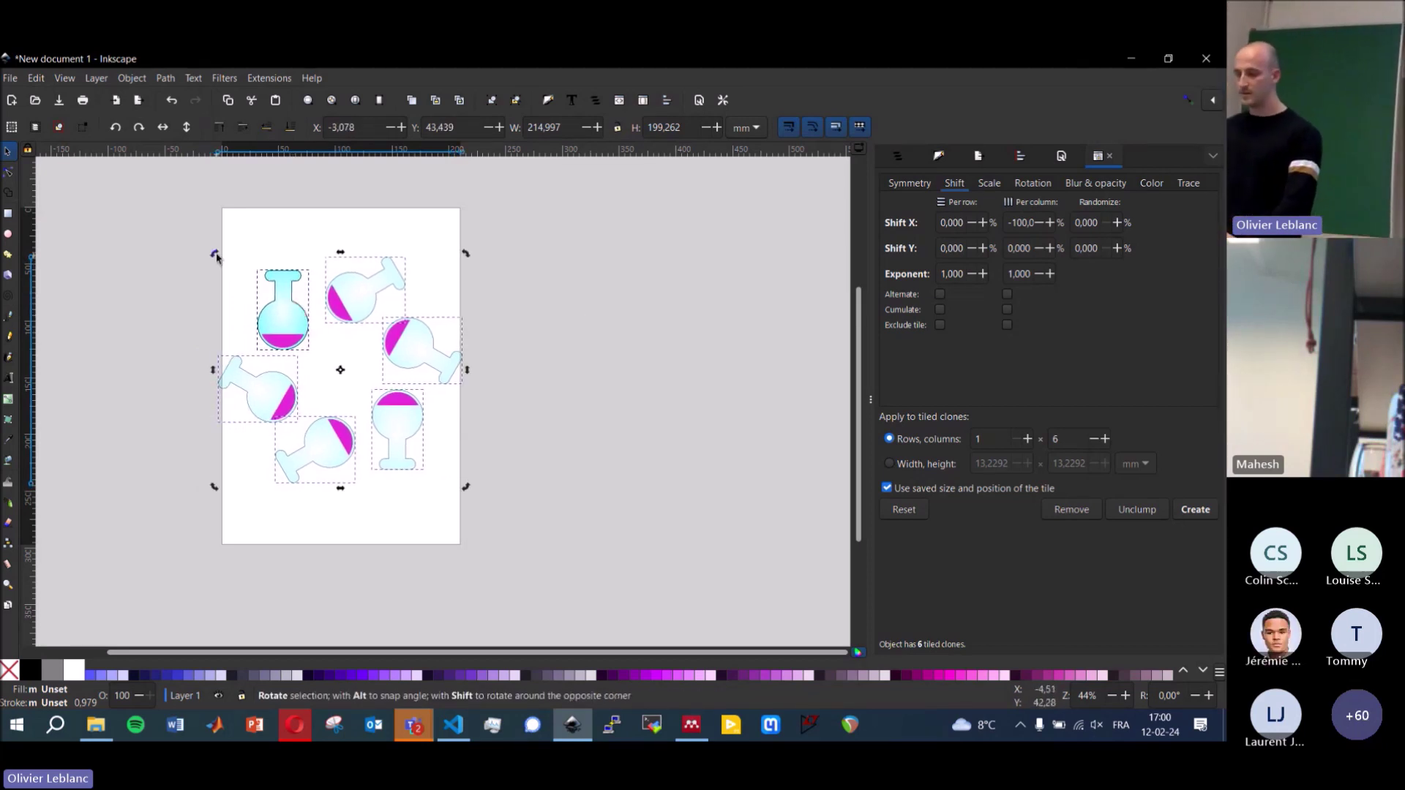
- Scale the ring of bottles down to about 181 × 168 mm, reposition it within the page and deselect it
{"action": "left_click", "coordinate": [281, 311]}
{"action": "left_click_drag", "start_coordinate": [217, 257], "coordinate": [250, 294]}
{"action": "mouse_move", "coordinate": [313, 349]}
{"action": "left_mouse_down"}
{"action": "mouse_move", "coordinate": [284, 317]}
{"action": "mouse_move", "coordinate": [293, 327]}
{"action": "left_mouse_up"}
{"action": "left_click", "coordinate": [586, 320]}
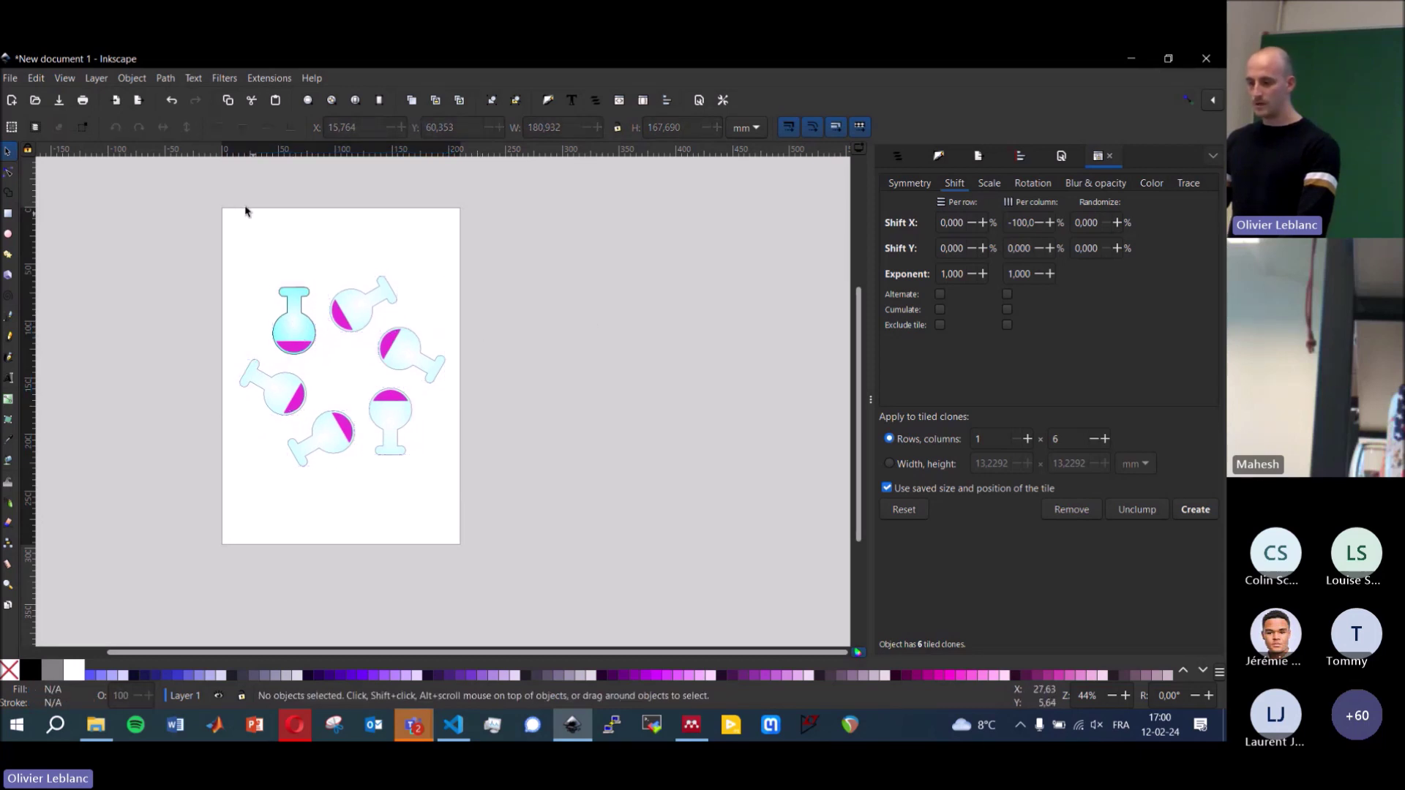
- Save the drawing as the Portable Document Format file drawing.pdf in the 01_chemical_bottle folder, accepting the default PDF options
{"action": "left_click", "coordinate": [10, 78]}
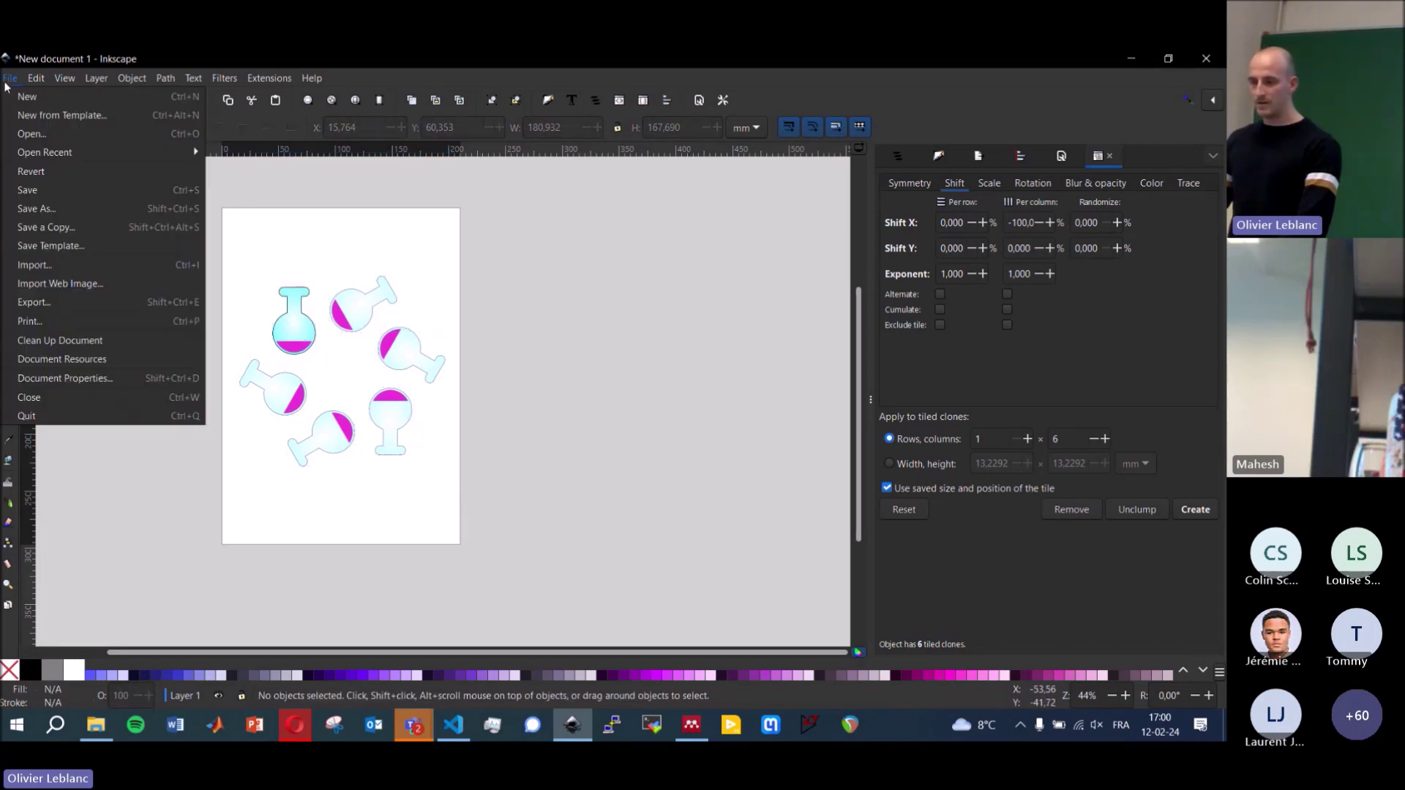
{"action": "left_click", "coordinate": [69, 208]}
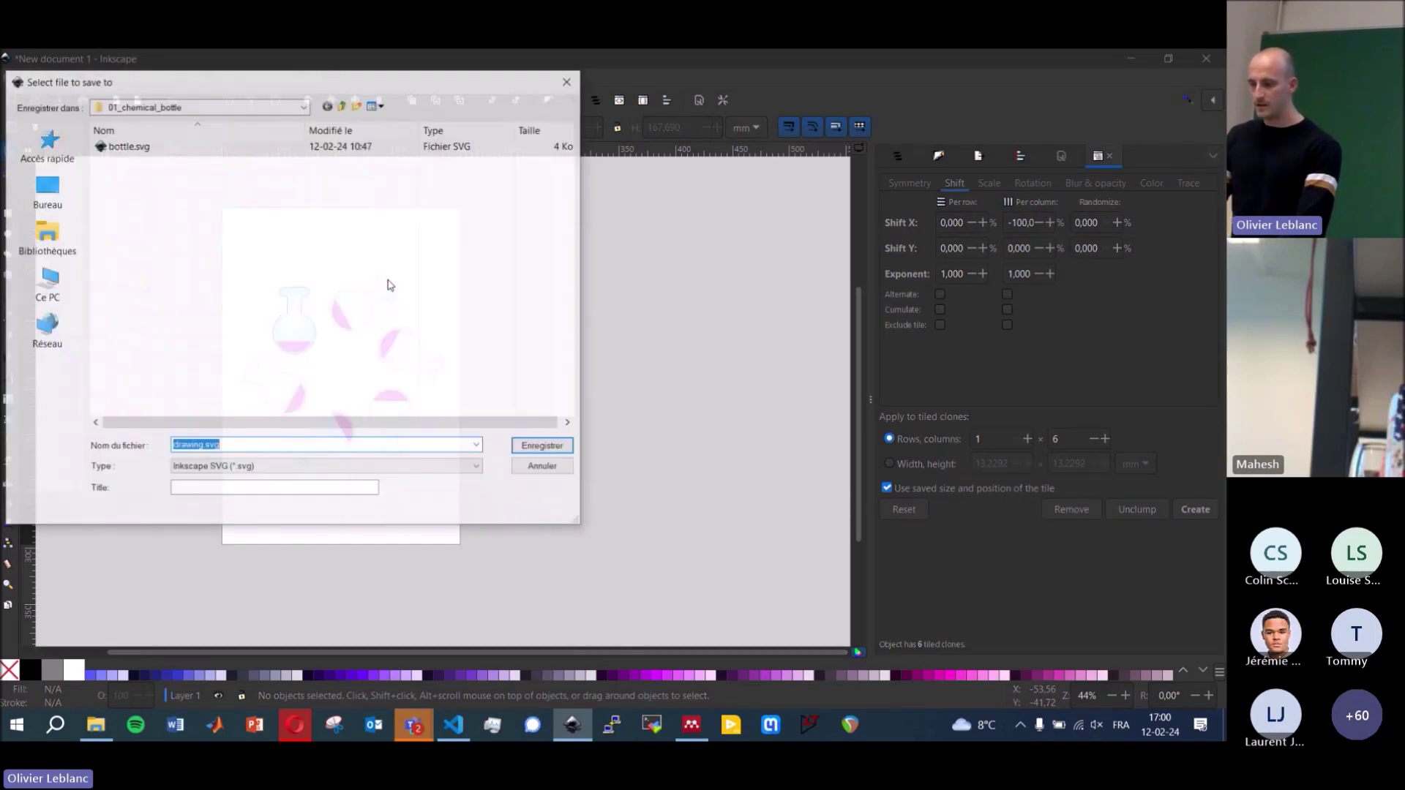
{"action": "left_click", "coordinate": [299, 473]}
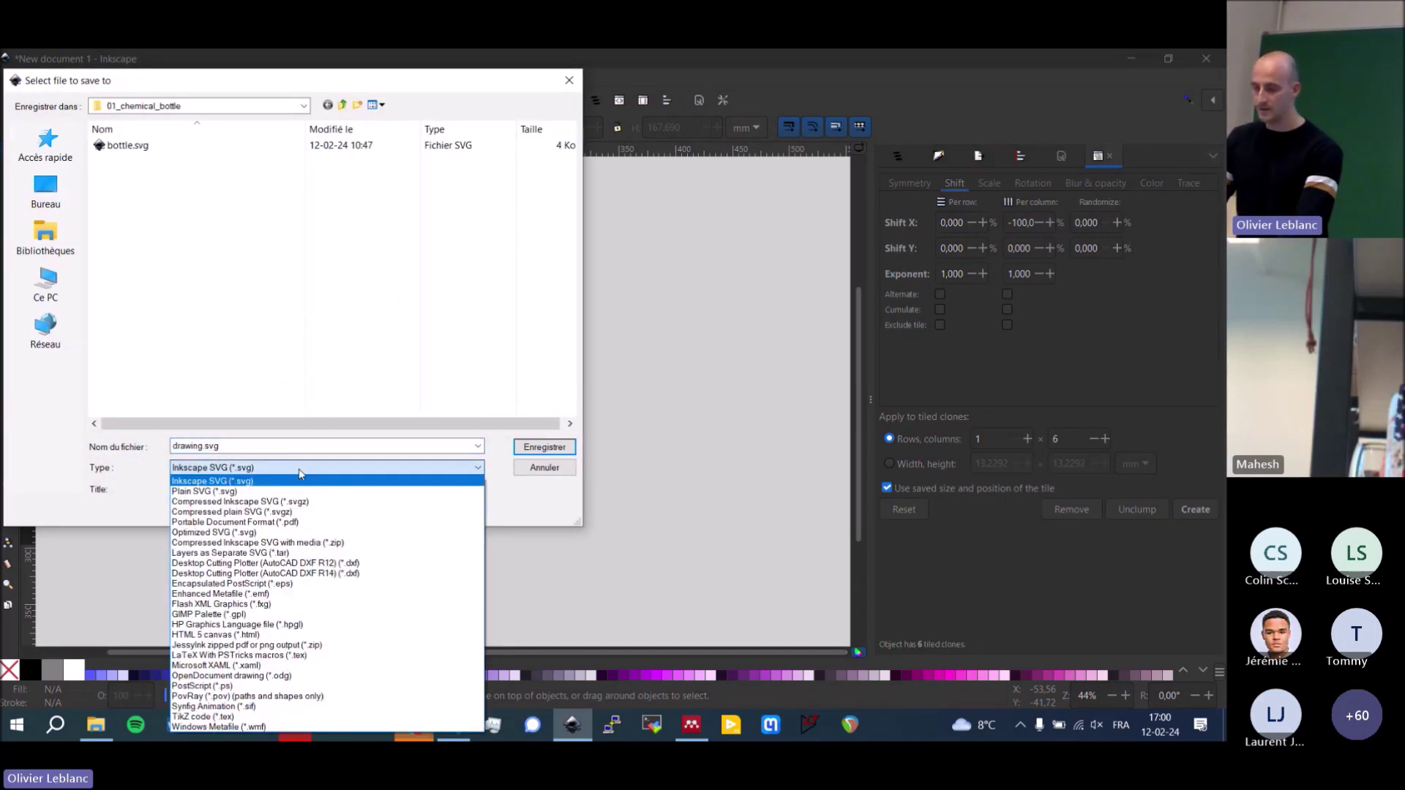
{"action": "left_click", "coordinate": [304, 523]}
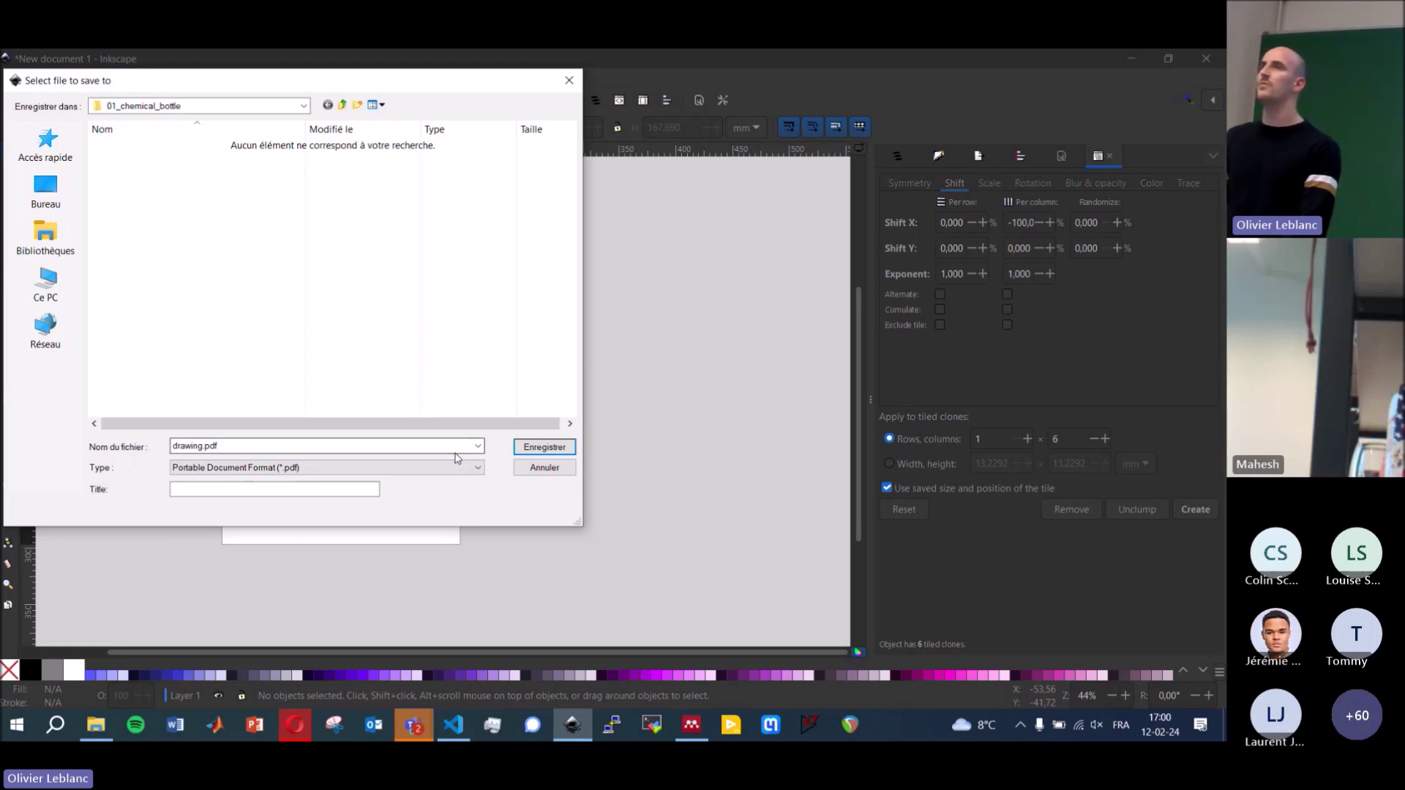
{"action": "left_click", "coordinate": [536, 448]}
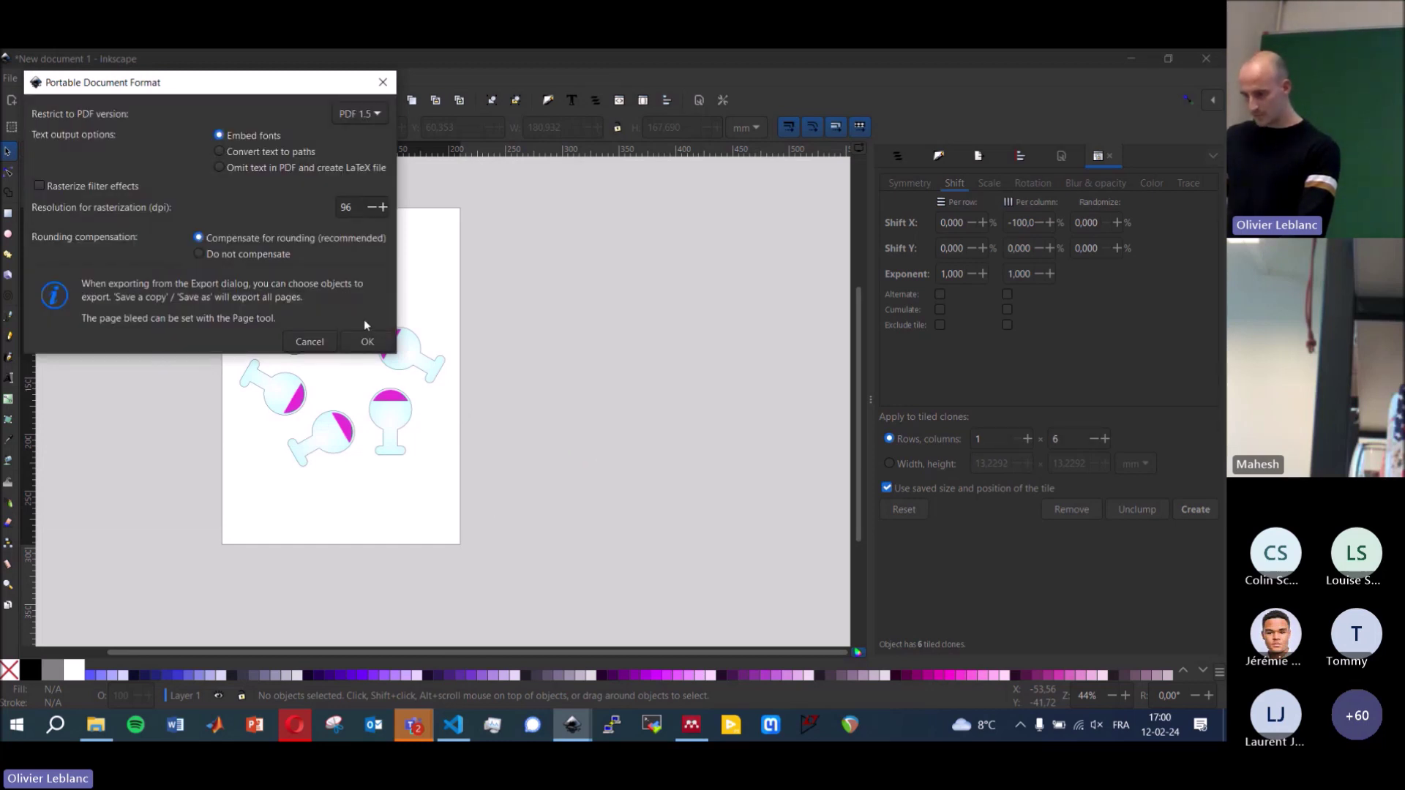
{"action": "left_click", "coordinate": [367, 342]}
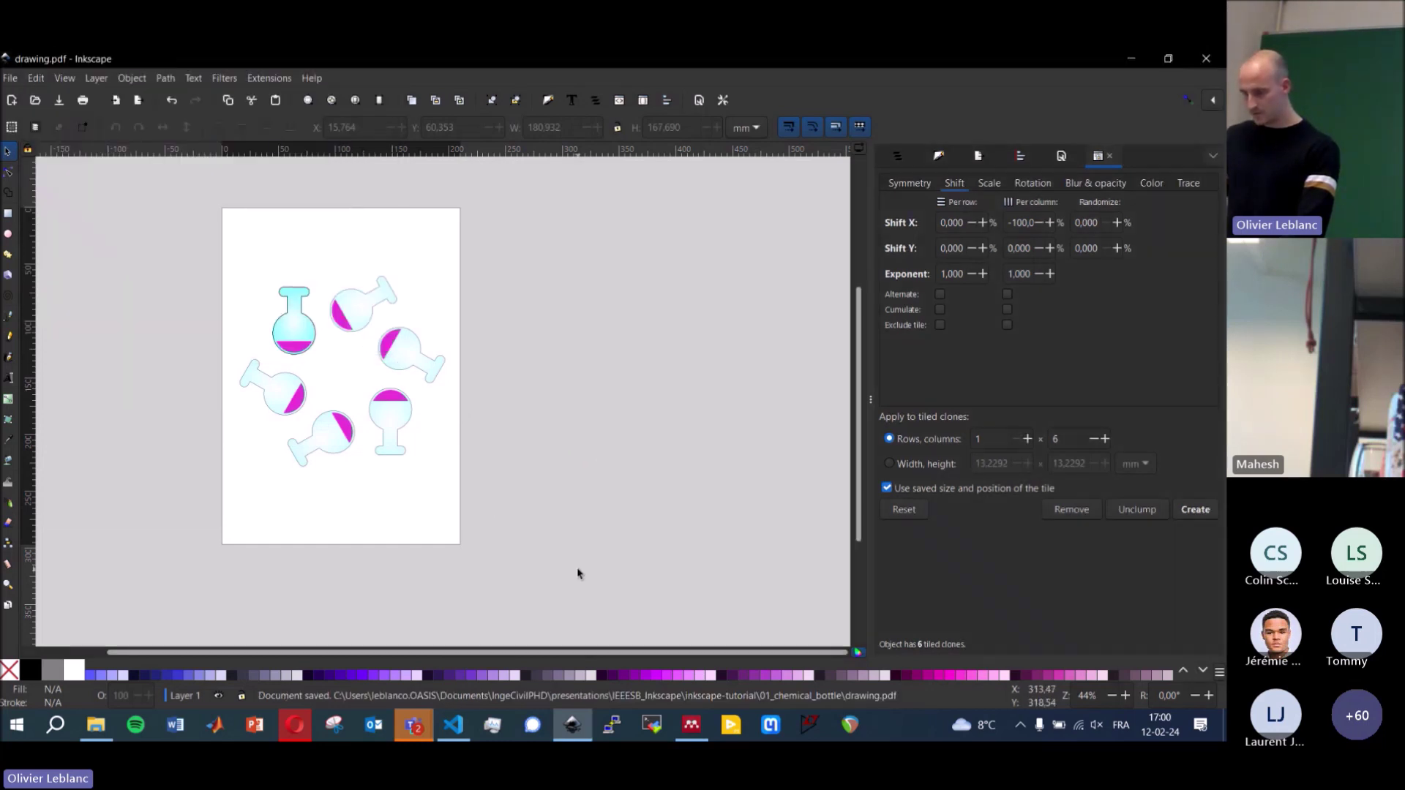
- Switch to File Explorer to view the 01_chemical_bottle and Téléchargements folders, then return to Inkscape
{"action": "left_click", "coordinate": [96, 724]}
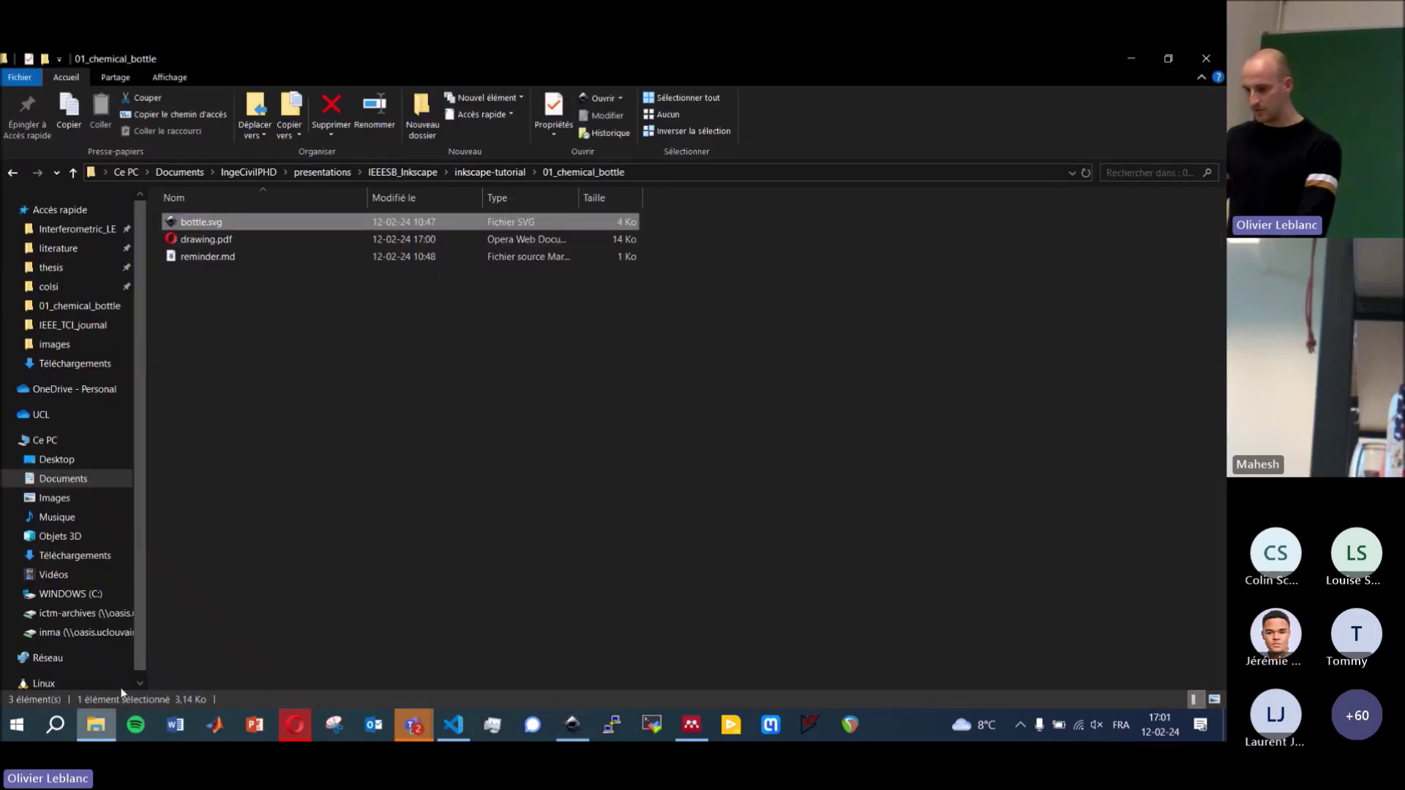
{"action": "left_click", "coordinate": [95, 558]}
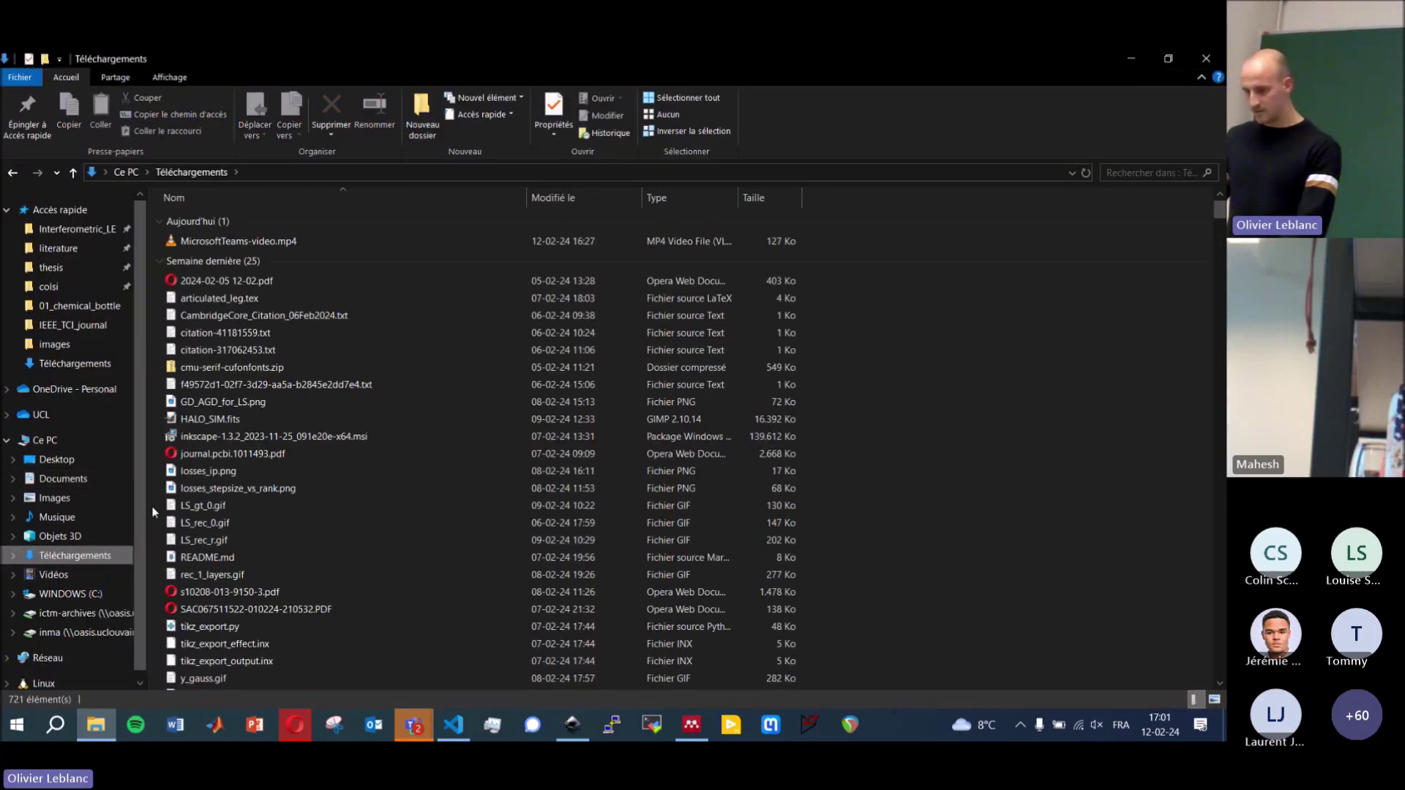
{"action": "left_click", "coordinate": [1130, 58]}
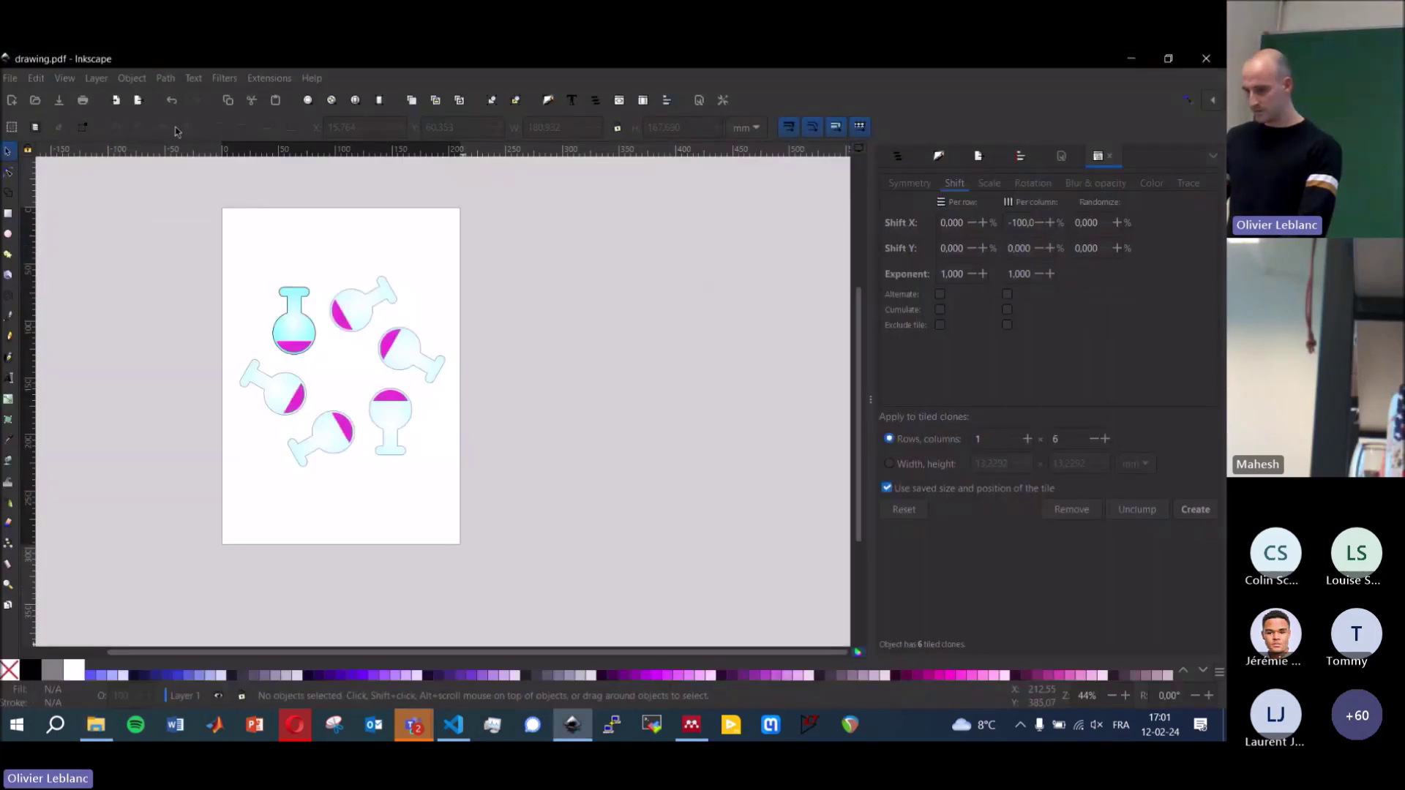
- Save the drawing as the Inkscape SVG file drawing.svg in the Téléchargements folder and select that file in File Explorer
{"action": "left_click", "coordinate": [11, 77]}
{"action": "left_click", "coordinate": [77, 227]}
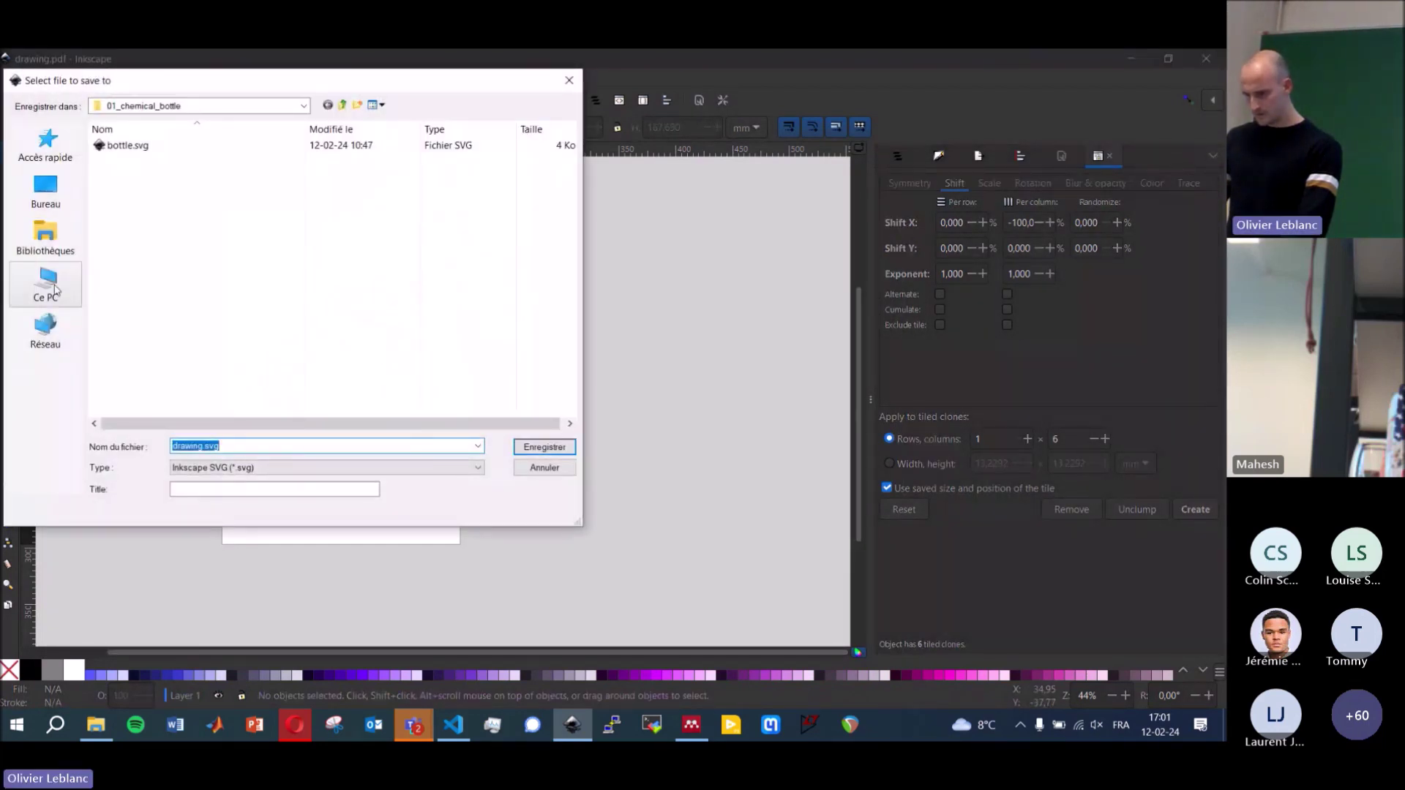
{"action": "left_click", "coordinate": [41, 285]}
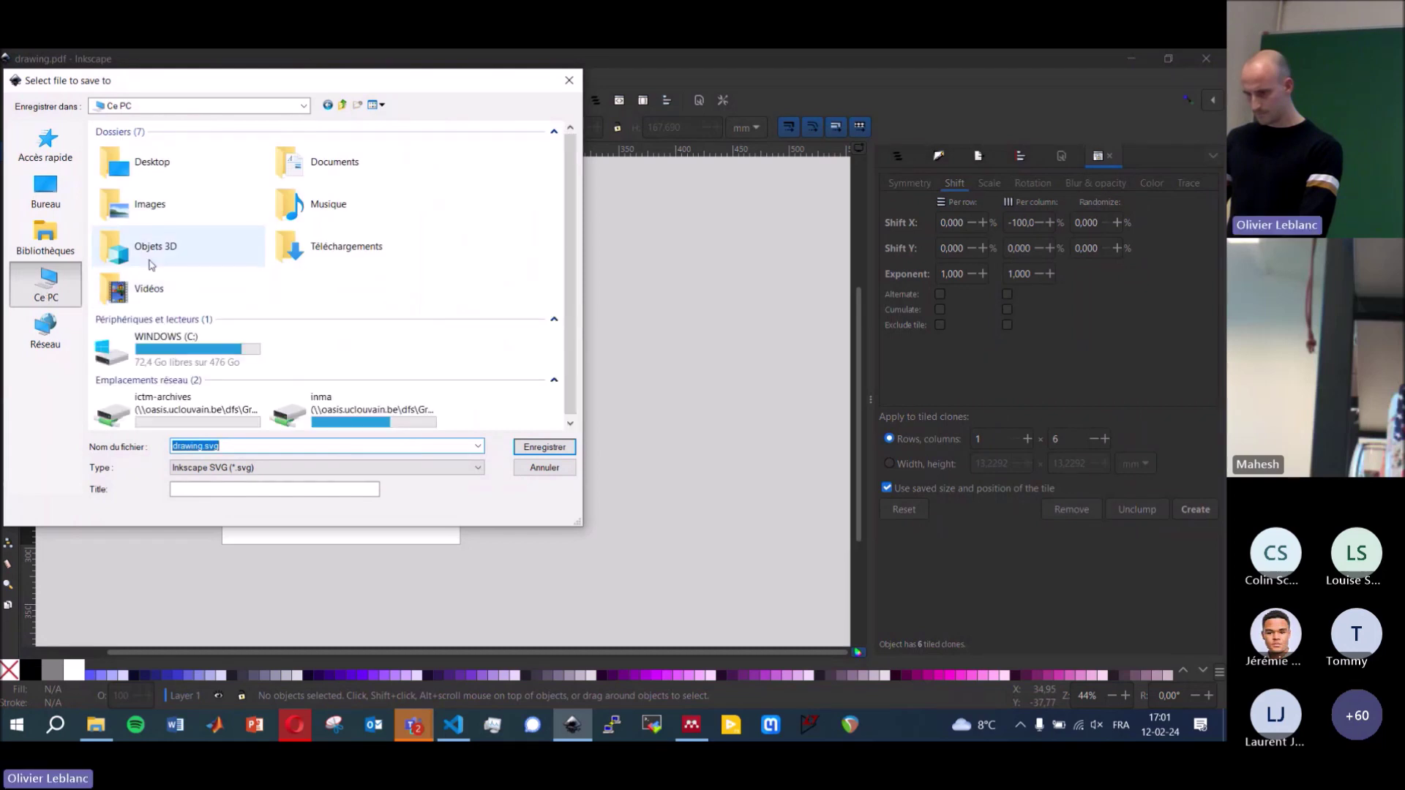
{"action": "double_click", "coordinate": [341, 256]}
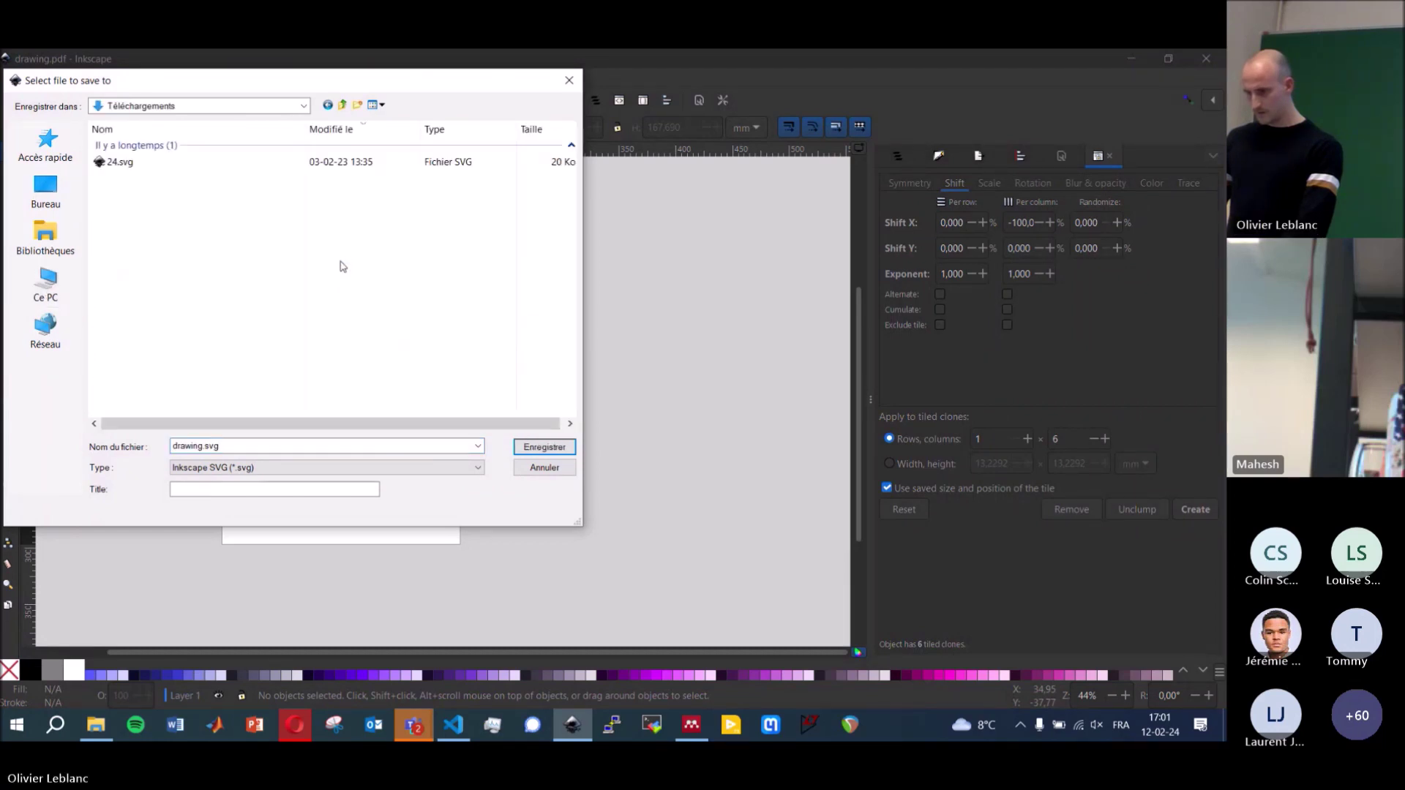
{"action": "left_click", "coordinate": [535, 449]}
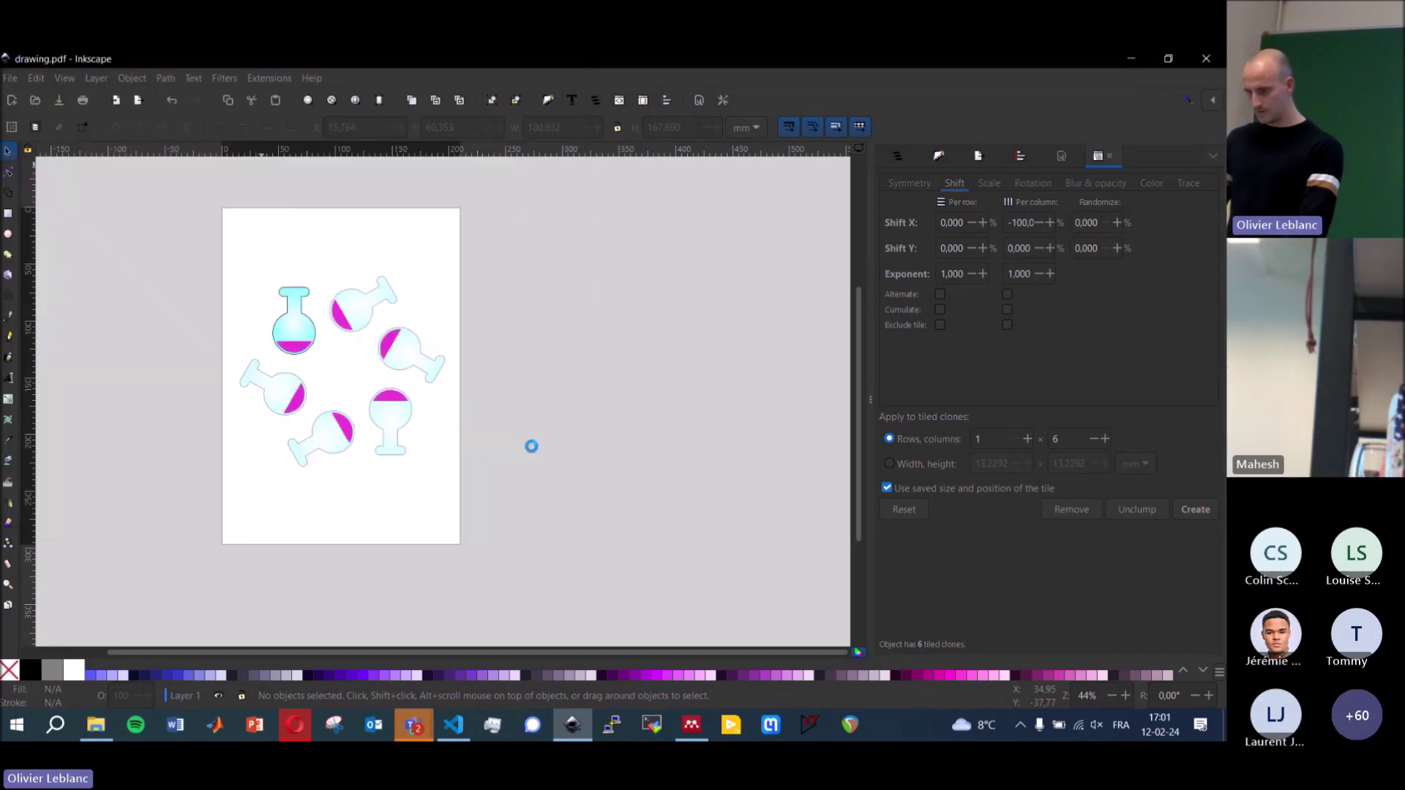
{"action": "left_click", "coordinate": [96, 725]}
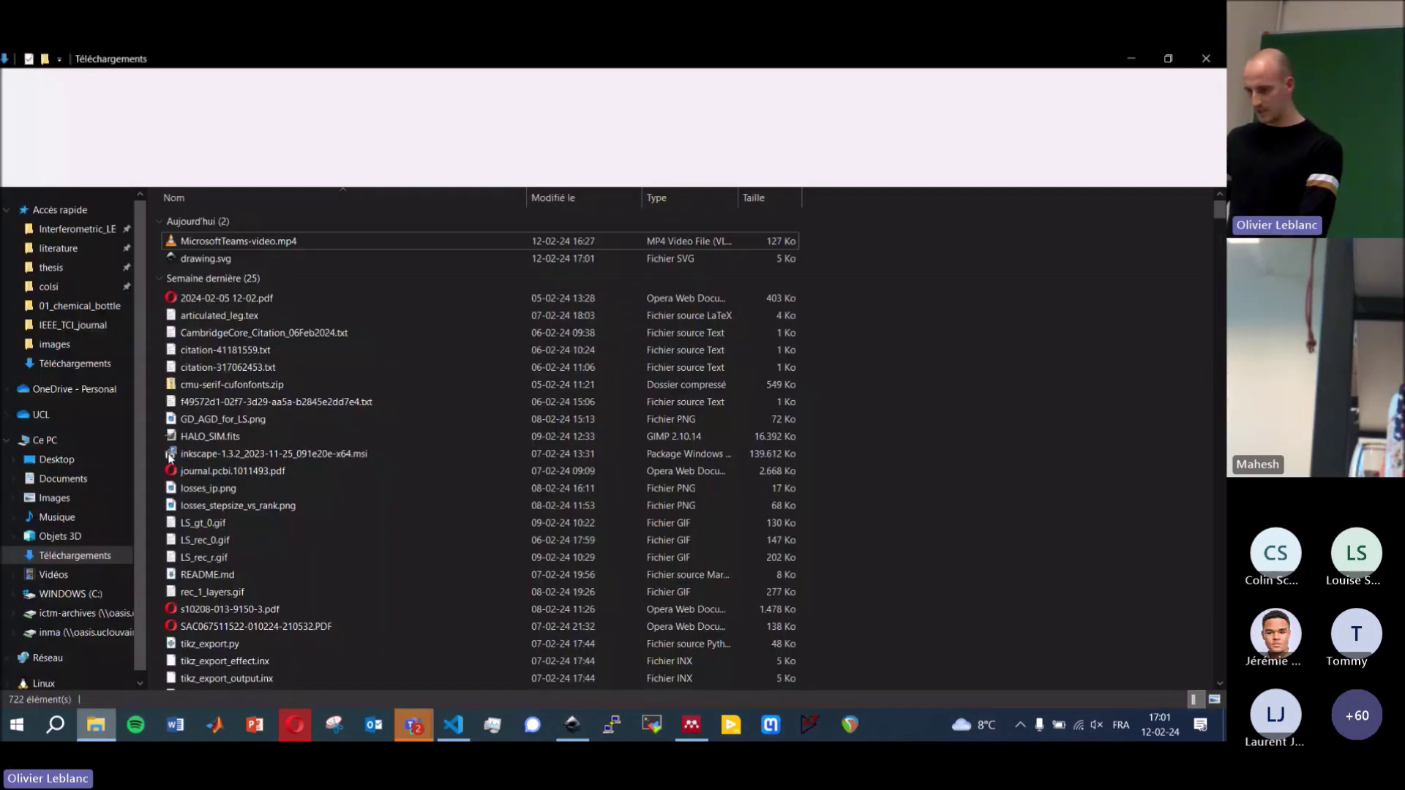
{"action": "left_click", "coordinate": [226, 258]}
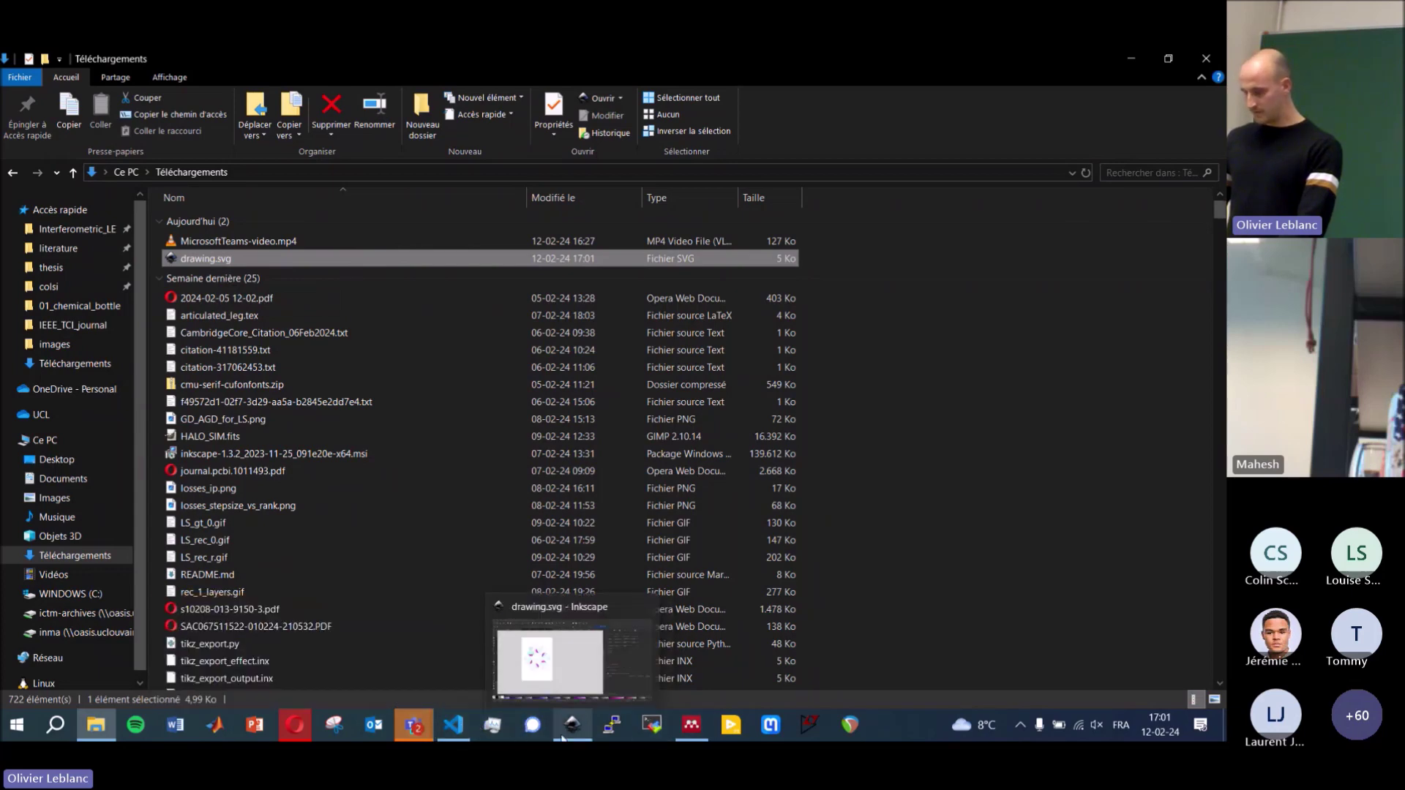
- Switch back to Inkscape and save the drawing as the Portable Document Format file drawing.pdf in the Téléchargements folder, accepting the default PDF options
{"action": "left_click", "coordinate": [572, 724]}
{"action": "left_click", "coordinate": [16, 80]}
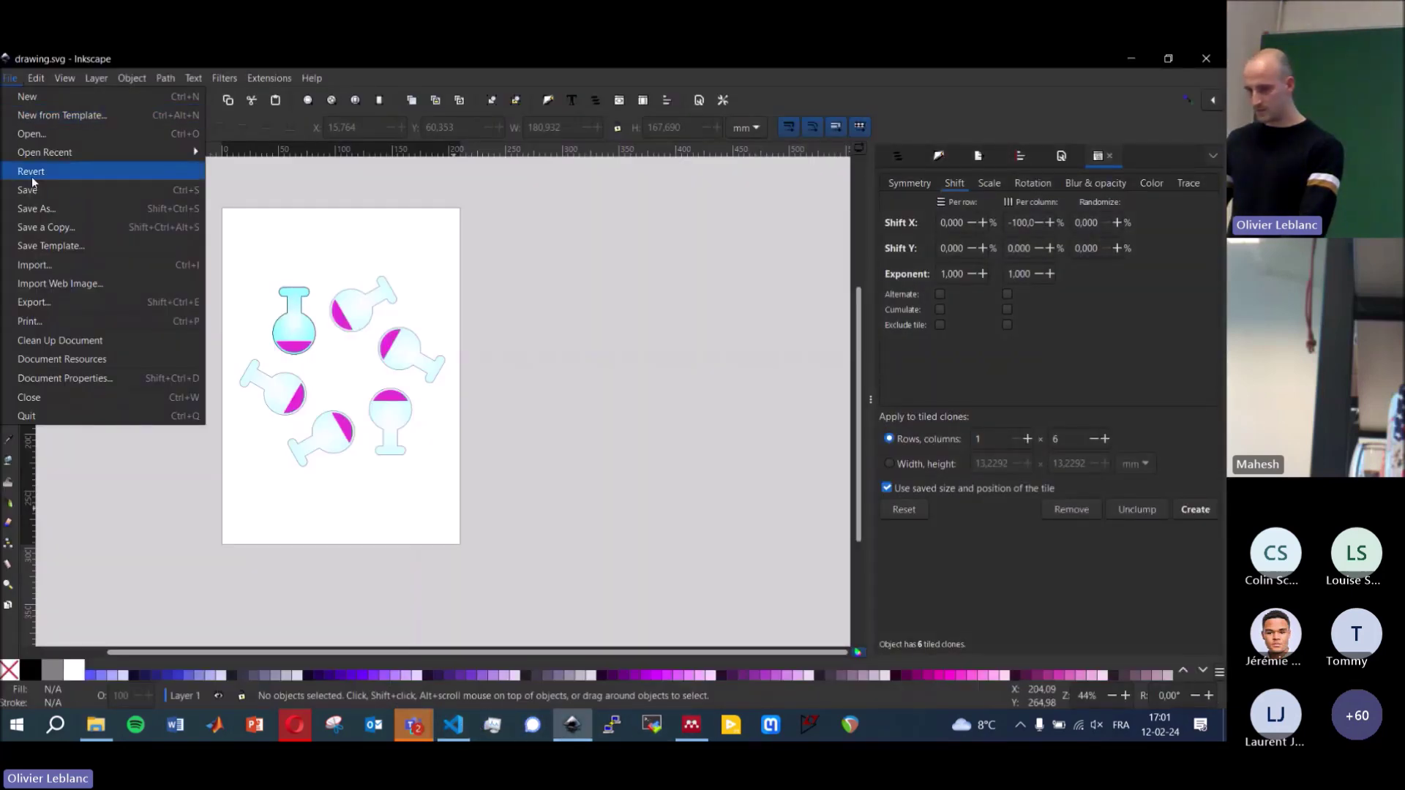
{"action": "left_click", "coordinate": [49, 211]}
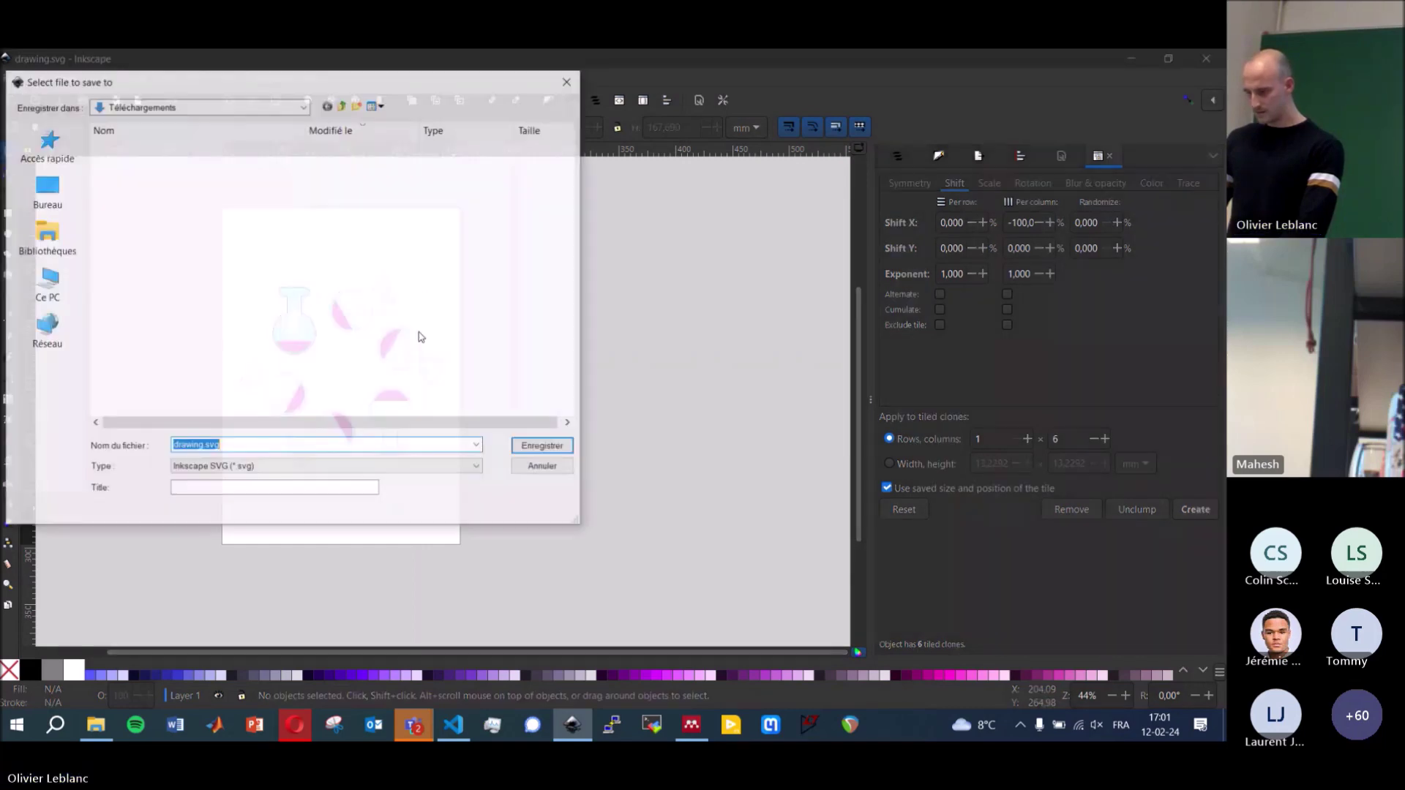
{"action": "key", "text": "End"}
{"action": "left_click", "coordinate": [245, 473]}
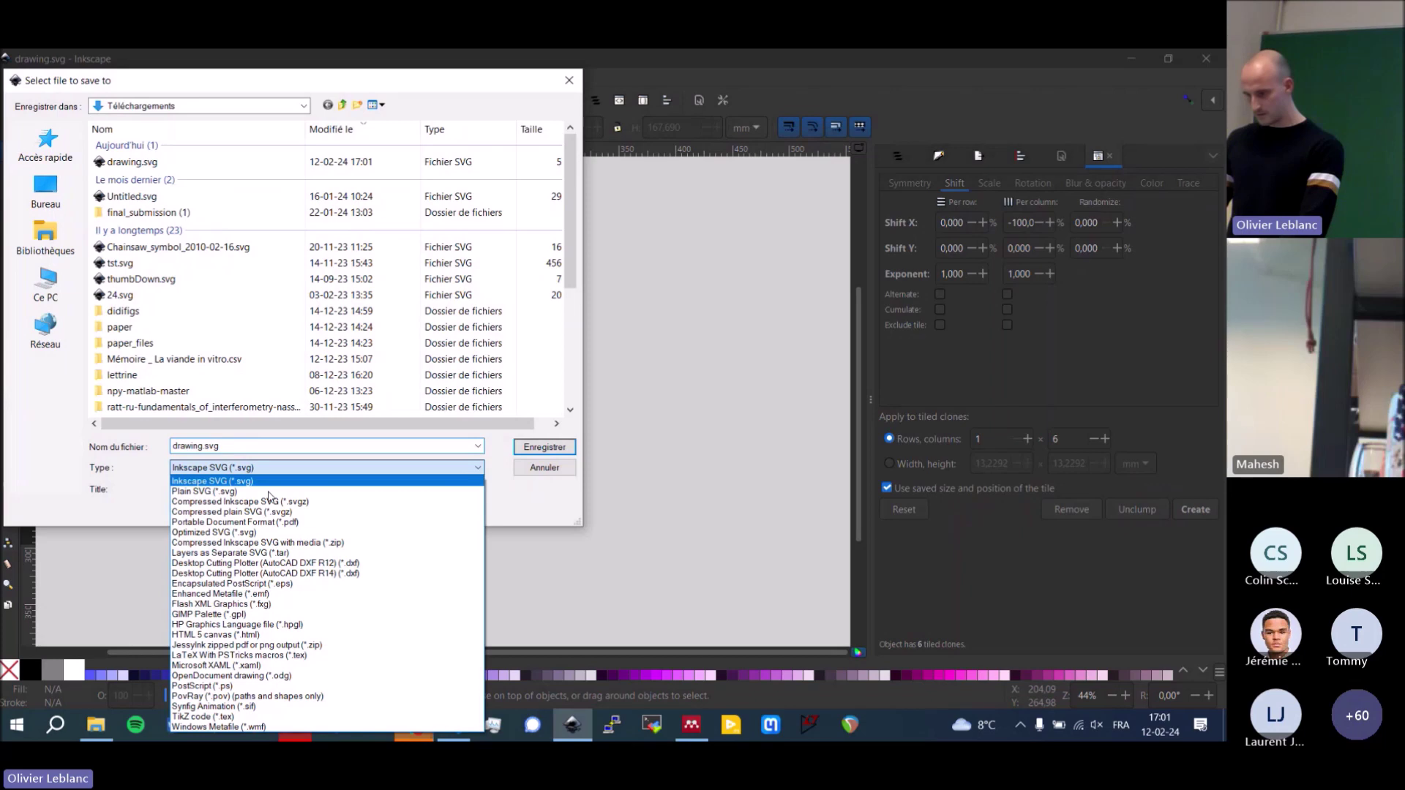
{"action": "left_click", "coordinate": [285, 523]}
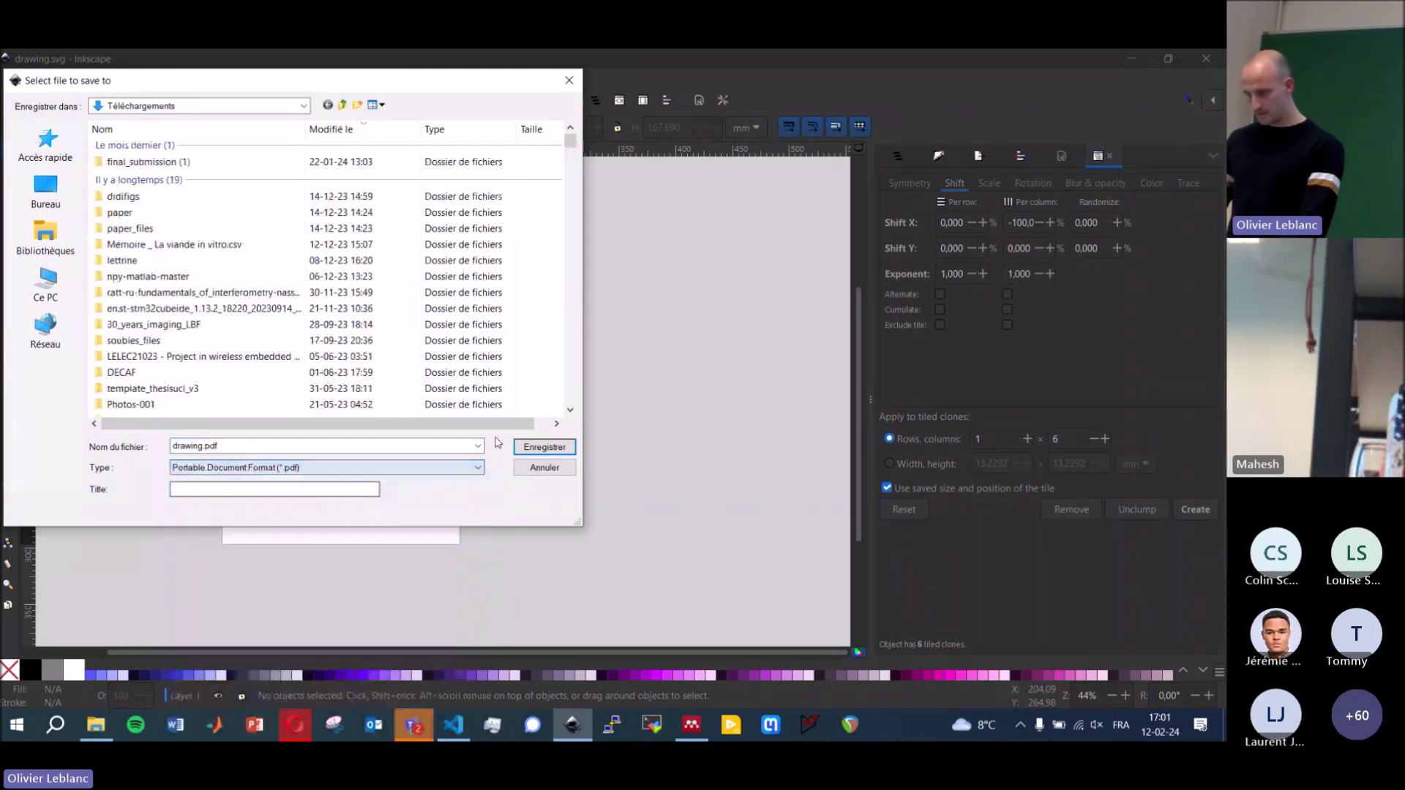
{"action": "left_click", "coordinate": [544, 447]}
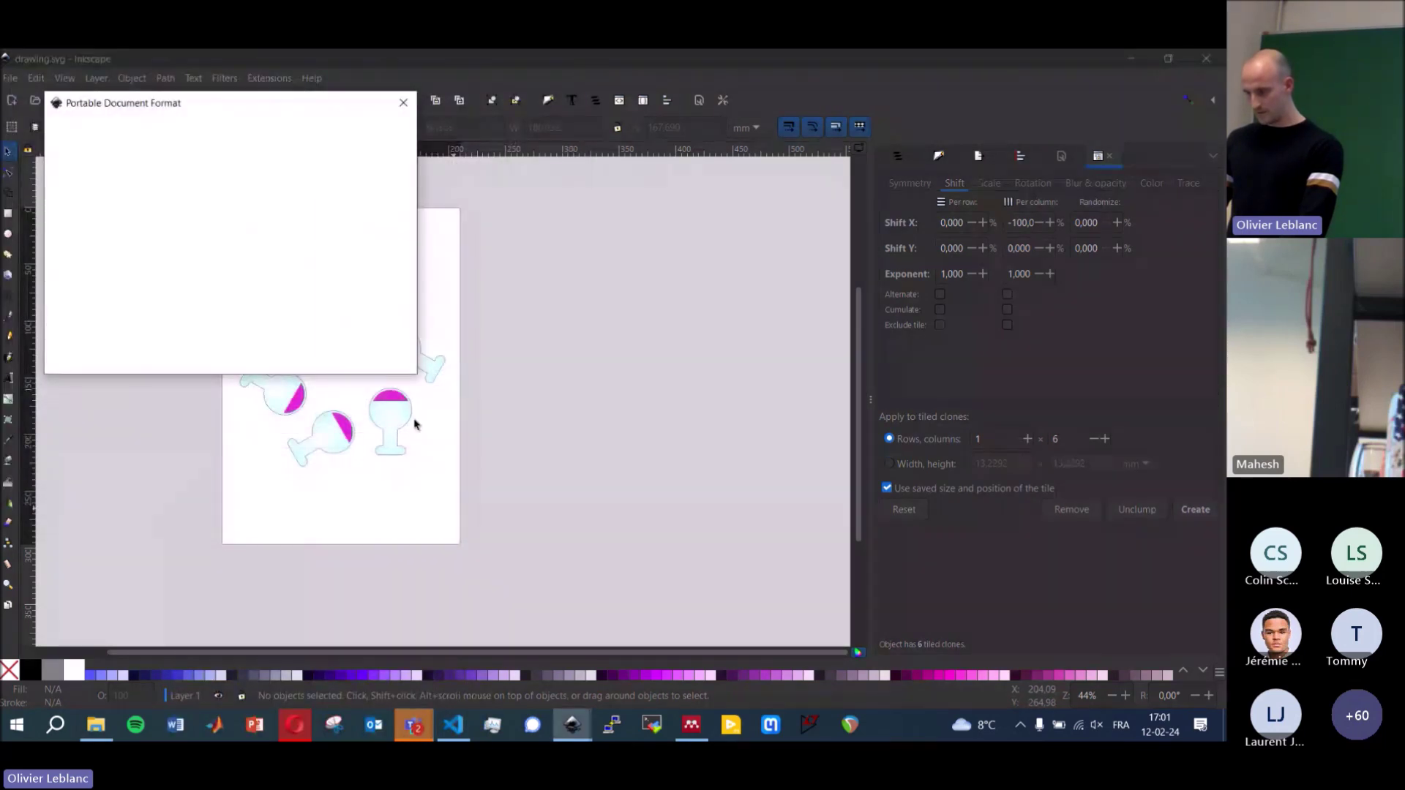
{"action": "left_click", "coordinate": [382, 366]}
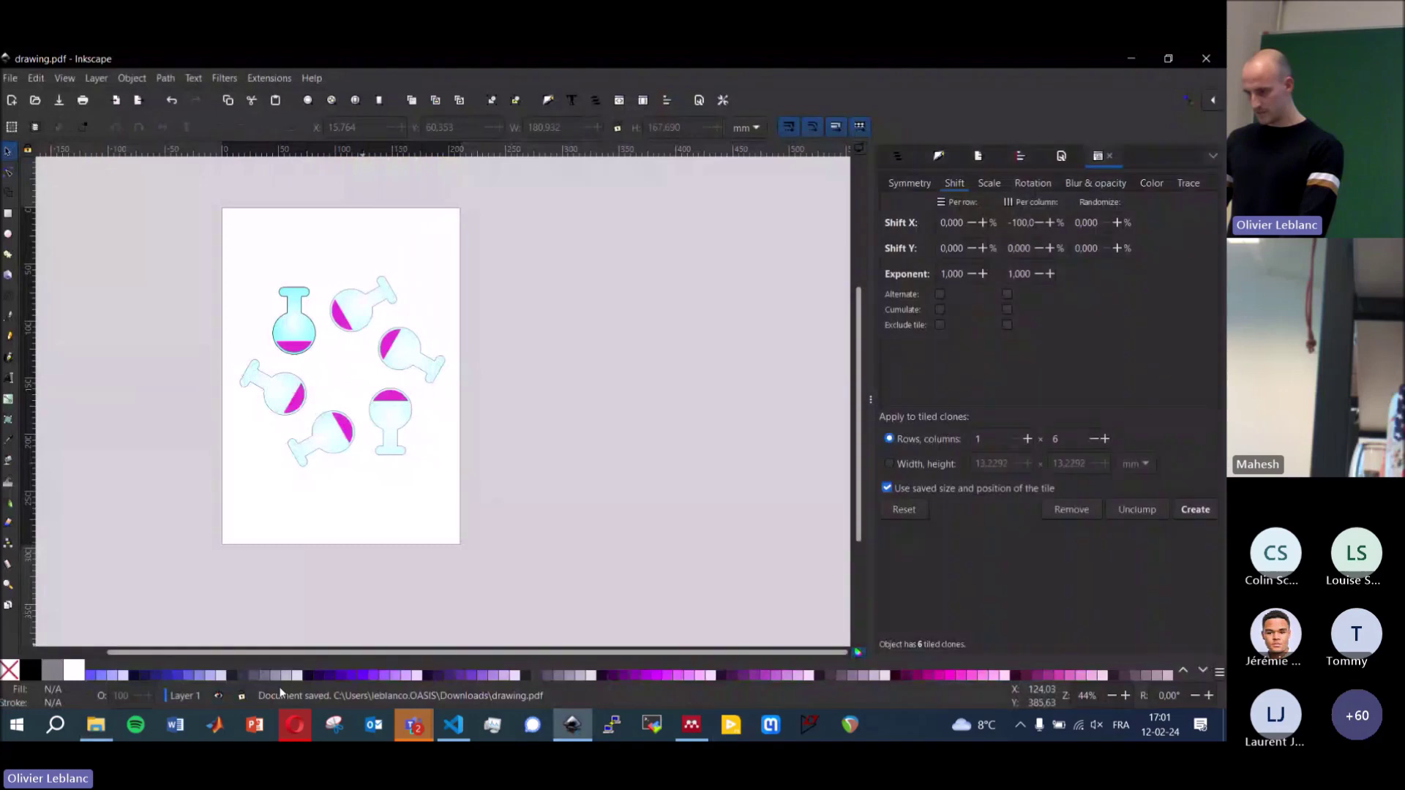
- Open drawing.pdf from the Téléchargements folder in File Explorer, examine the bottles at up to 500% zoom, and close the PDF
{"action": "left_click", "coordinate": [96, 724]}
{"action": "double_click", "coordinate": [260, 281]}
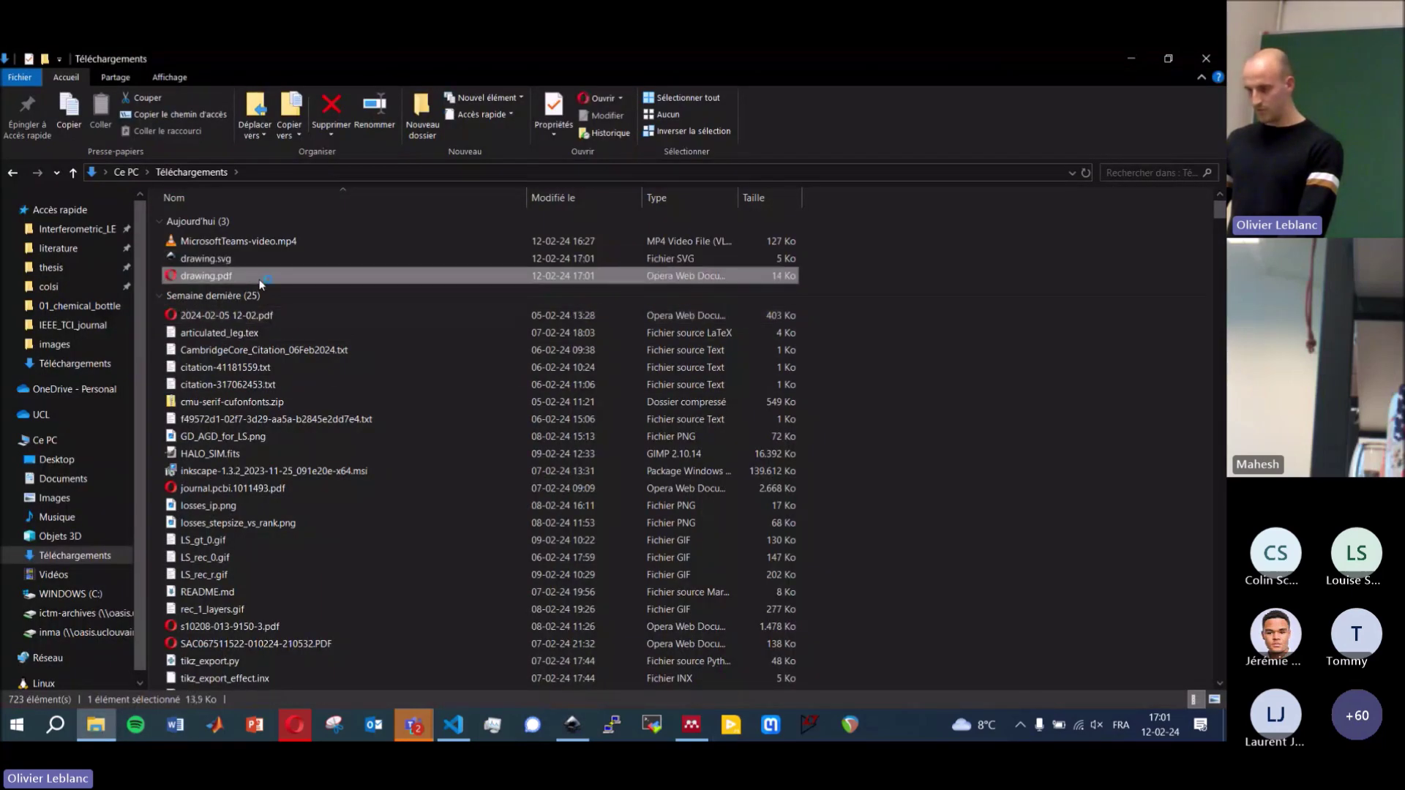
{"action": "scroll", "coordinate": [617, 386], "scroll_direction": "down", "scroll_amount": 5}
{"action": "scroll", "coordinate": [621, 383], "scroll_direction": "up", "scroll_amount": 4}
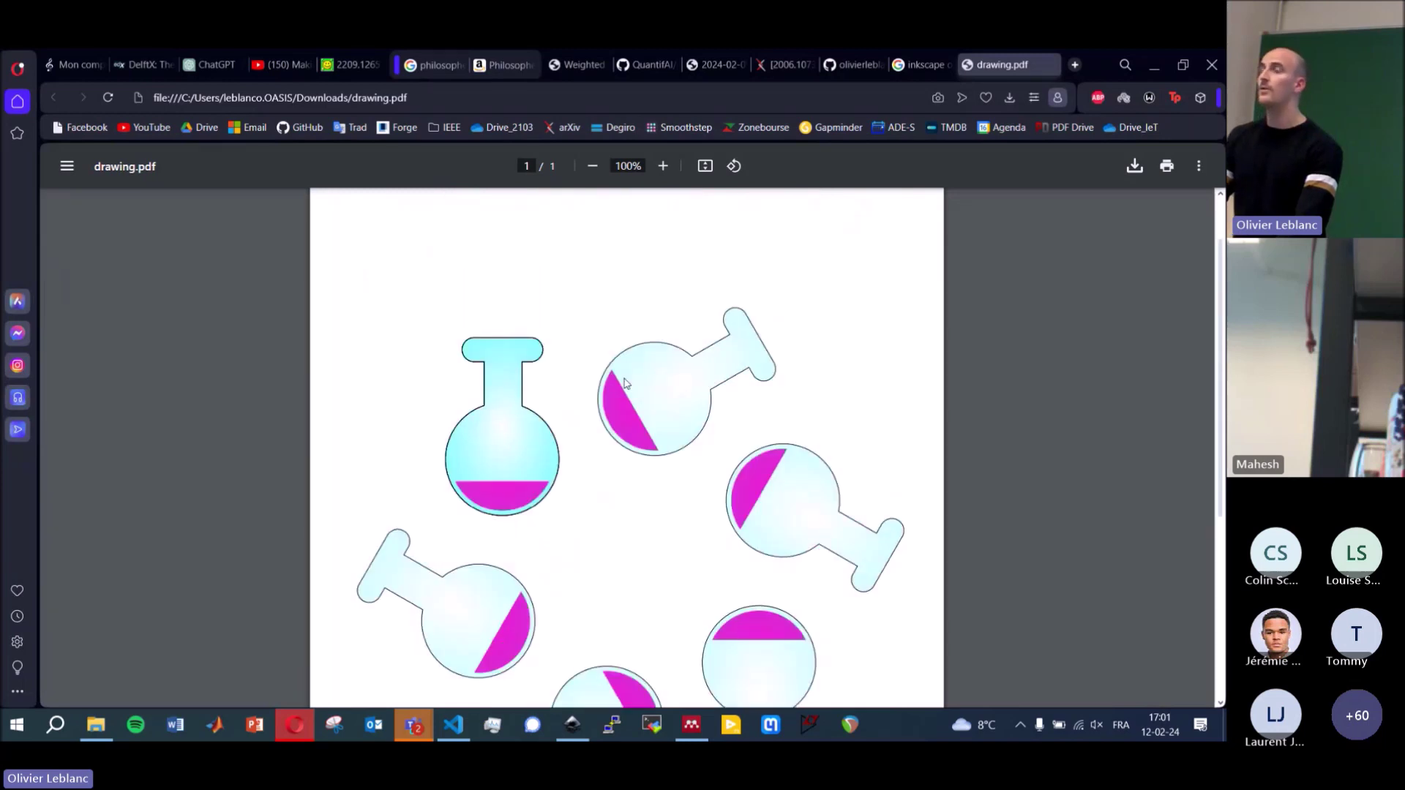
{"action": "scroll", "coordinate": [517, 427], "scroll_direction": "up", "scroll_amount": 6}
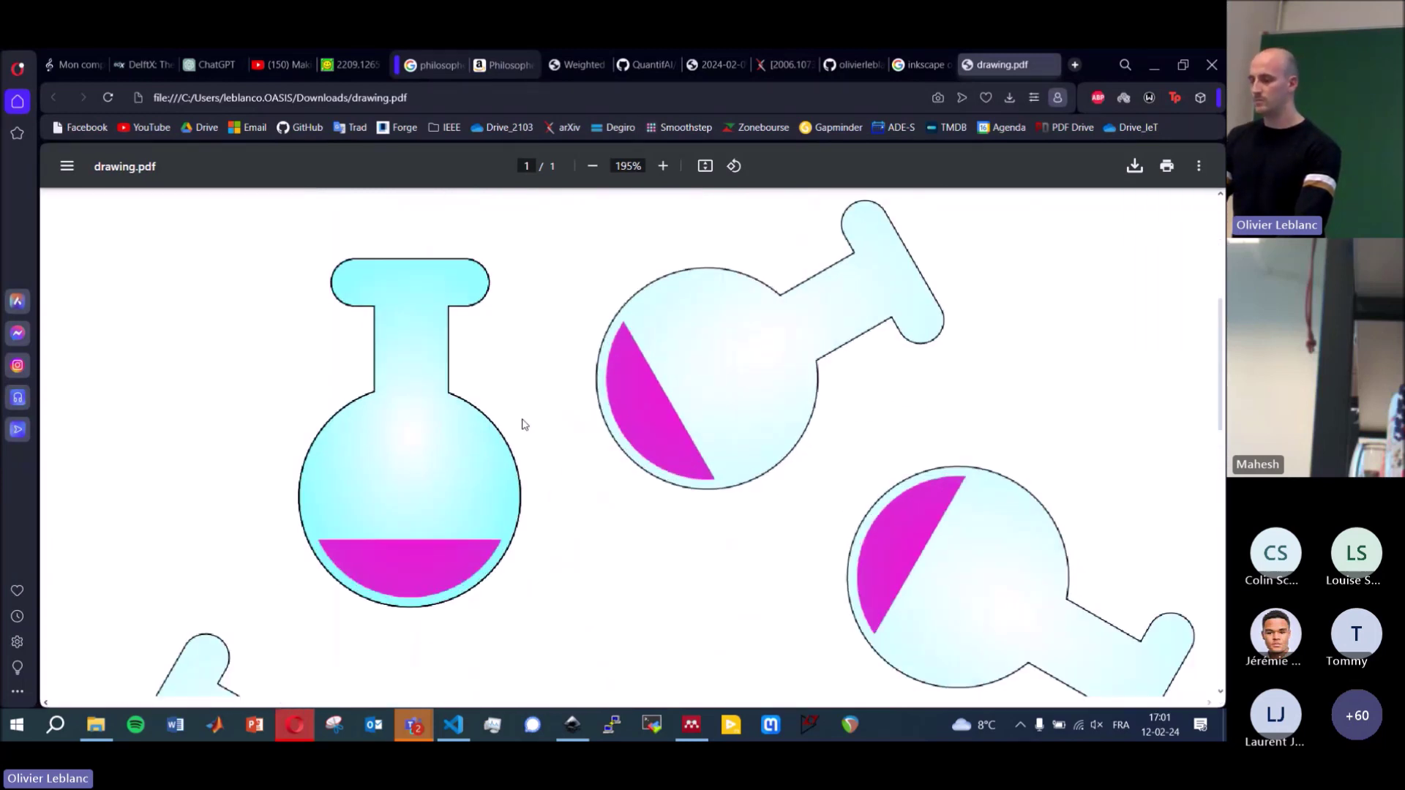
{"action": "scroll", "coordinate": [300, 458], "scroll_direction": "up", "scroll_amount": 2}
{"action": "scroll", "coordinate": [301, 459], "scroll_direction": "up", "scroll_amount": 1}
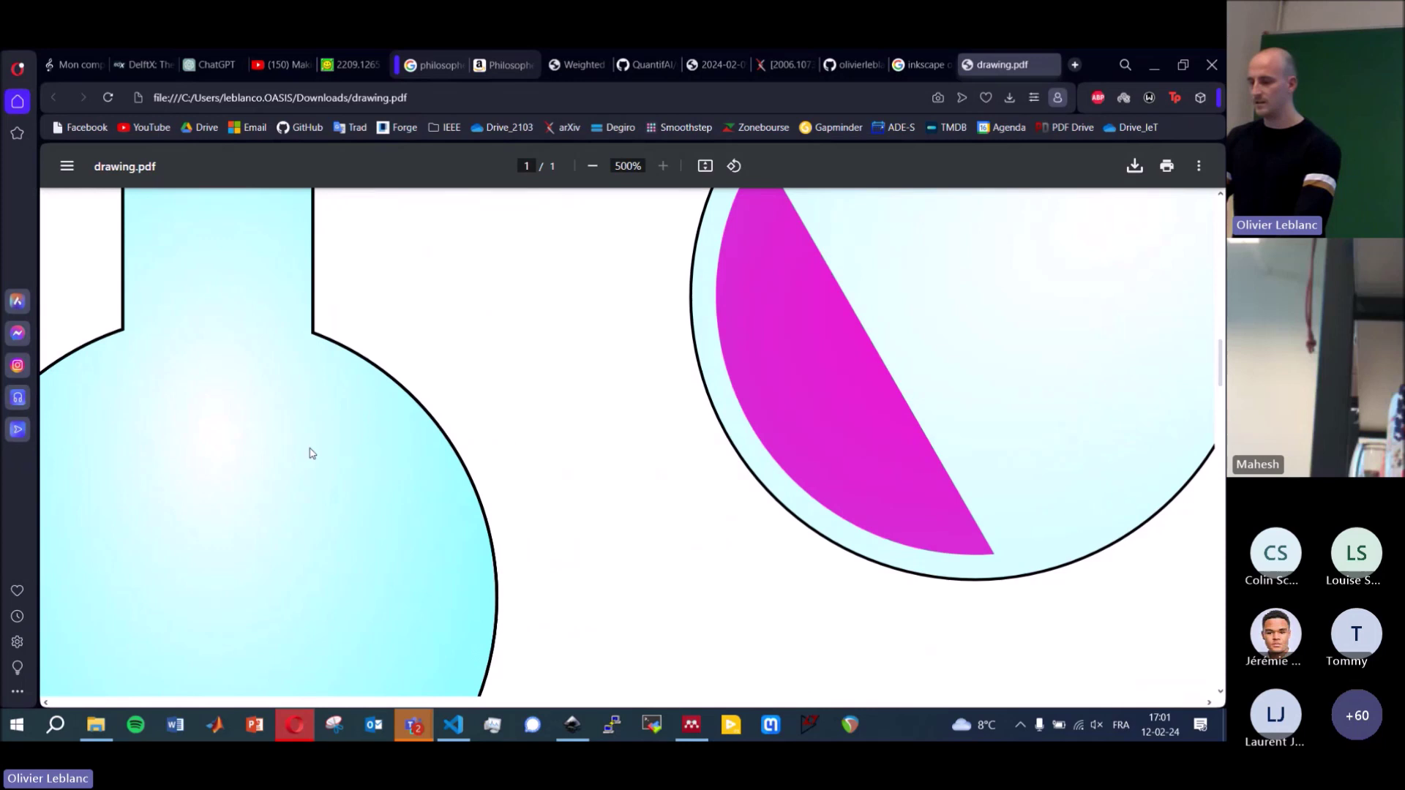
{"action": "scroll", "coordinate": [307, 452], "scroll_direction": "down", "scroll_amount": 5}
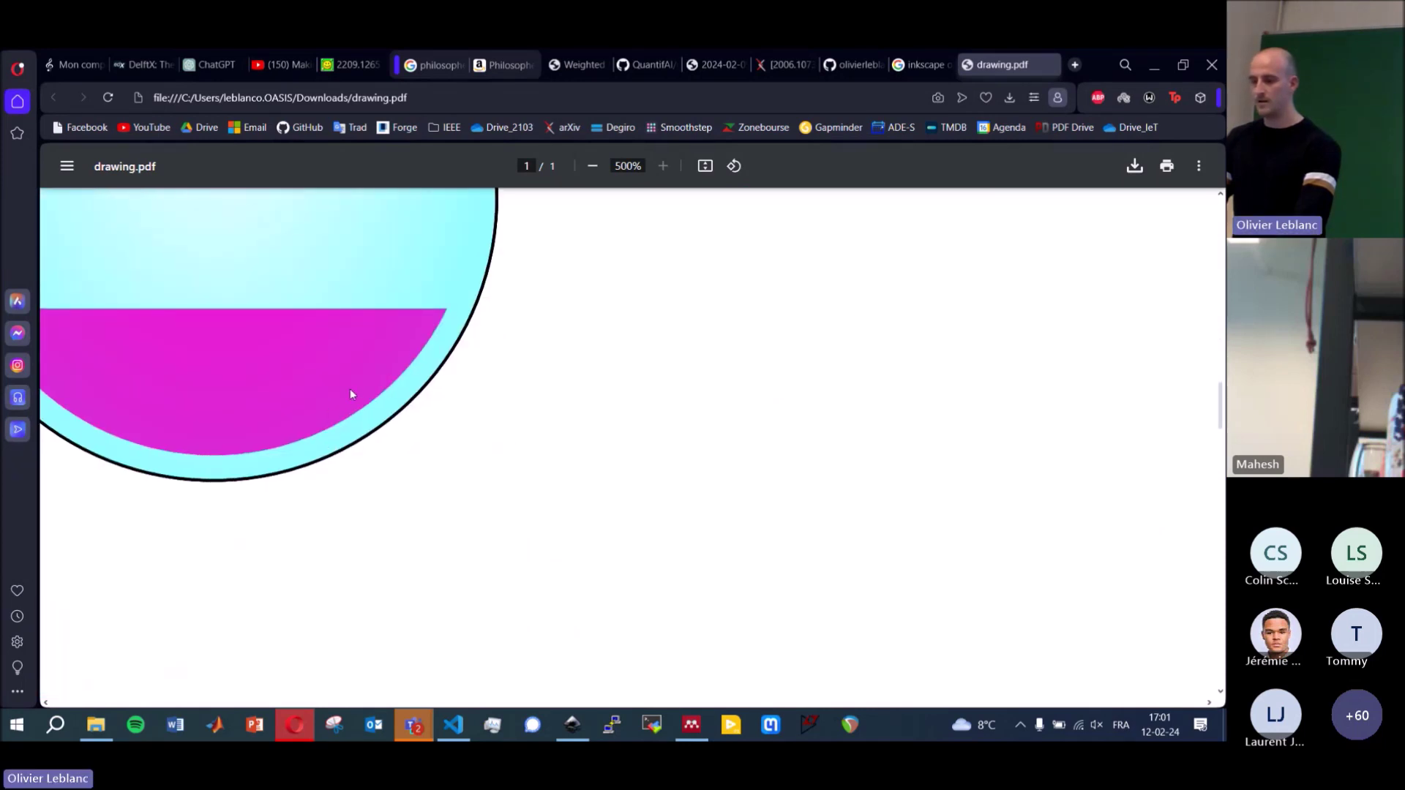
{"action": "scroll", "coordinate": [350, 388], "scroll_direction": "up", "scroll_amount": 1}
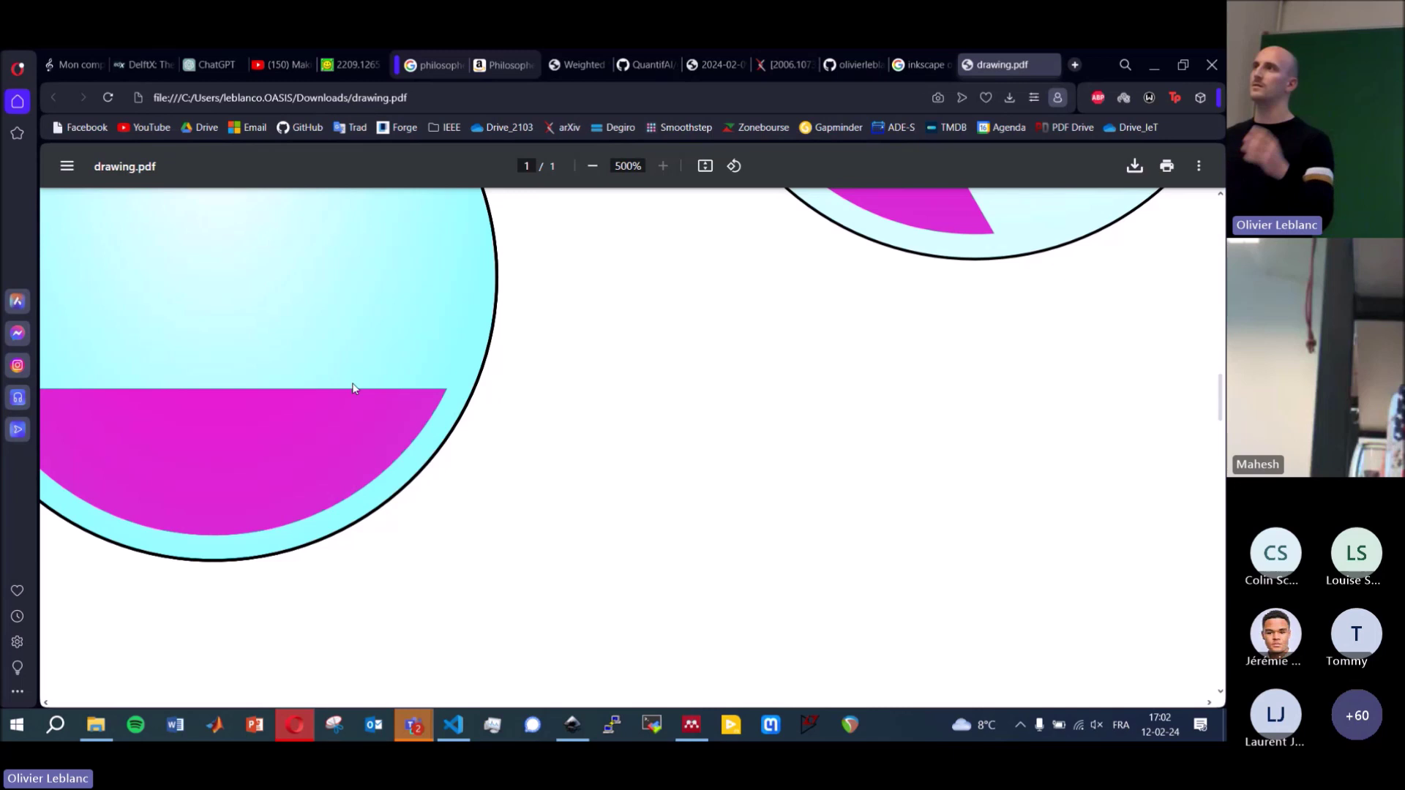
{"action": "scroll", "coordinate": [421, 371], "scroll_direction": "down", "scroll_amount": 5}
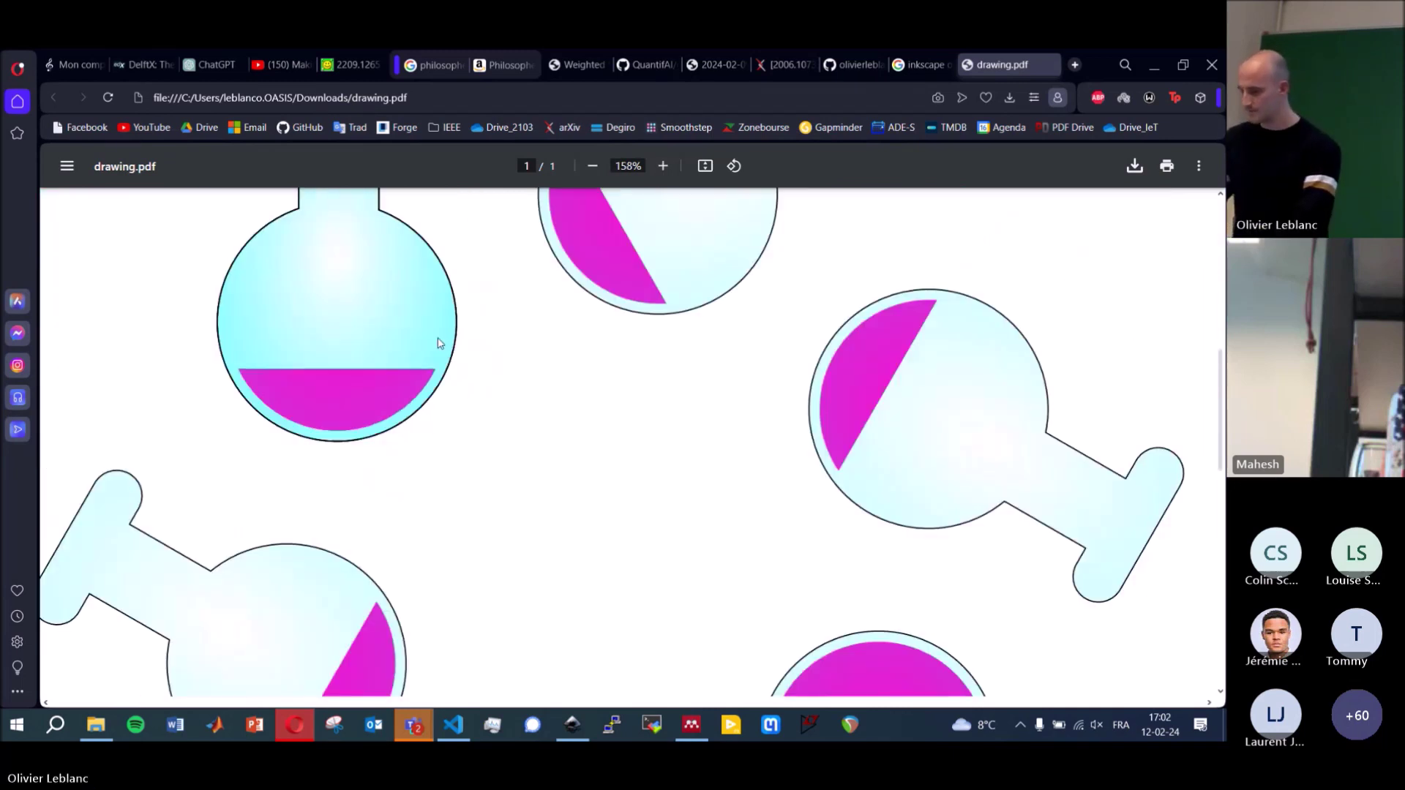
{"action": "scroll", "coordinate": [437, 343], "scroll_direction": "down", "scroll_amount": 7}
{"action": "left_click", "coordinate": [1049, 68]}
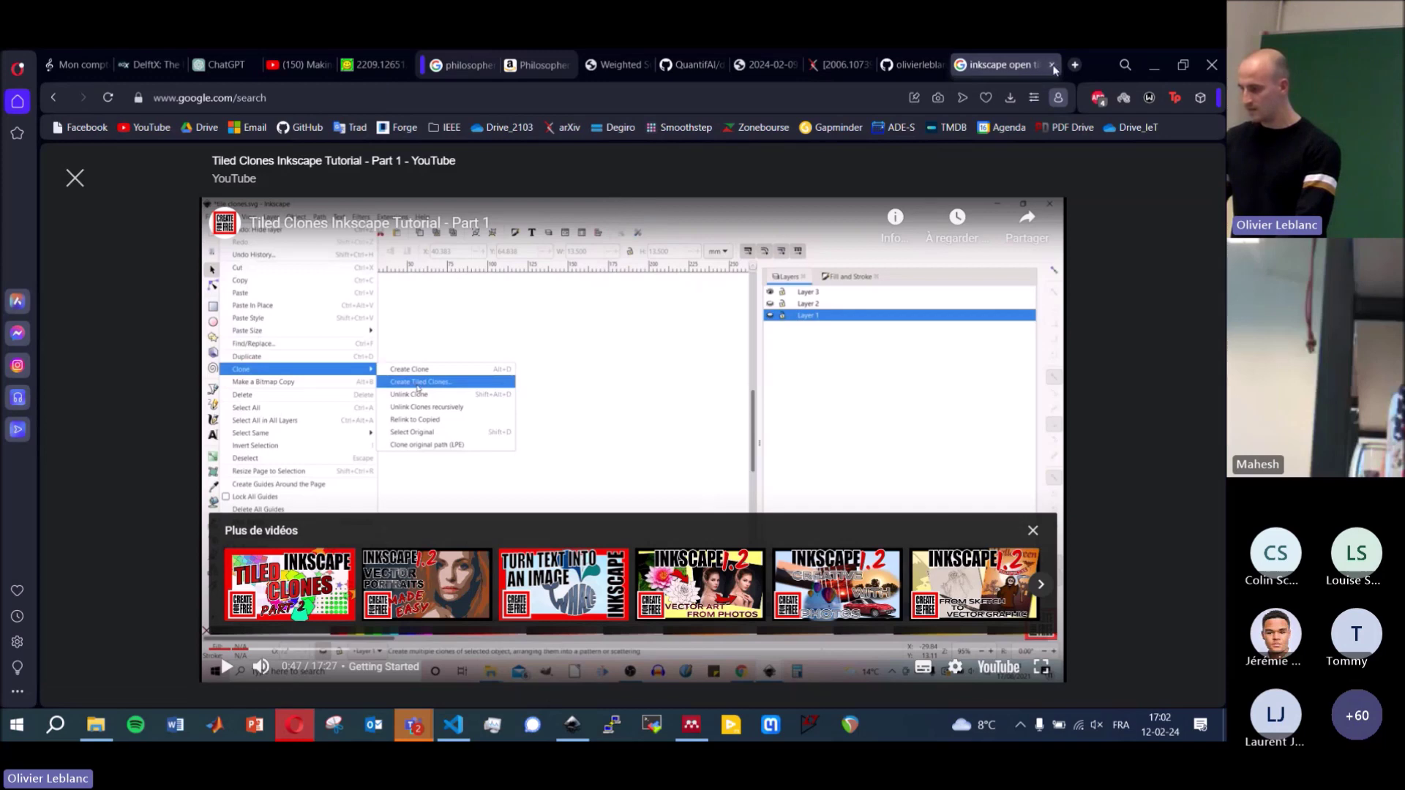
- Close the browser tab with the tiled clones video search and raise the system volume to 100
{"action": "left_click", "coordinate": [1052, 65]}
{"action": "key", "text": "XF86AudioRaiseVolume"}
{"action": "key", "text": "XF86AudioRaiseVolume"}
{"action": "key", "text": "XF86AudioRaiseVolume"}
{"action": "key", "text": "XF86AudioRaiseVolume"}
{"action": "key", "text": "XF86AudioRaiseVolume"}
{"action": "key", "text": "XF86AudioRaiseVolume"}
{"action": "key", "text": "XF86AudioRaiseVolume"}
{"action": "key", "text": "XF86AudioRaiseVolume"}
{"action": "key", "text": "XF86AudioRaiseVolume"}
{"action": "key", "text": "XF86AudioRaiseVolume"}
{"action": "key", "text": "XF86AudioRaiseVolume"}
{"action": "key", "text": "XF86AudioRaiseVolume"}
{"action": "key", "text": "XF86AudioRaiseVolume"}
{"action": "key", "text": "XF86AudioRaiseVolume"}
{"action": "key", "text": "XF86AudioRaiseVolume"}
{"action": "key", "text": "XF86AudioRaiseVolume"}
{"action": "key", "text": "XF86AudioRaiseVolume"}
{"action": "key", "text": "XF86AudioRaiseVolume"}
{"action": "key", "text": "XF86AudioRaiseVolume"}
{"action": "key", "text": "XF86AudioRaiseVolume"}
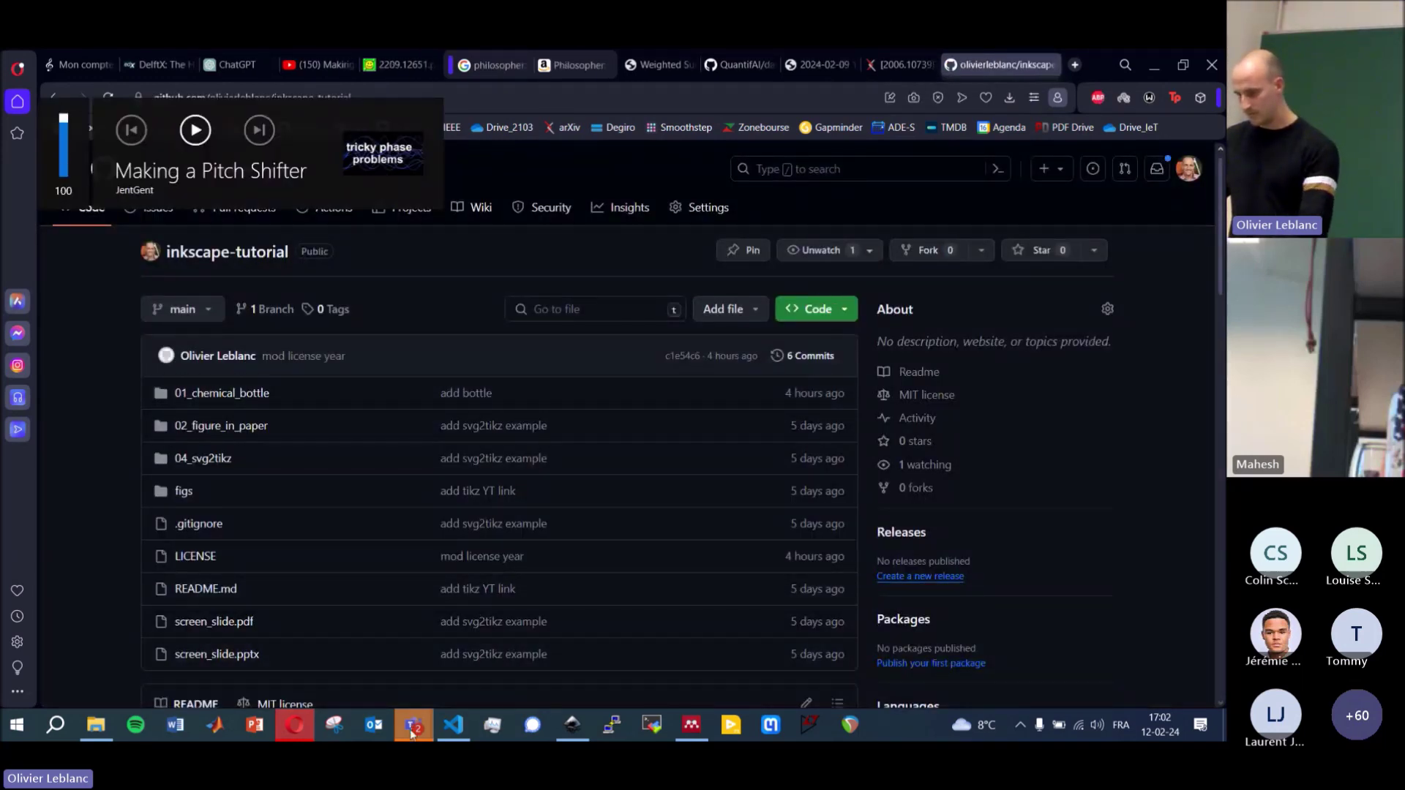
- Switch back to Inkscape, resize the page to fit the whole selected ring of bottles, and deselect it
{"action": "left_click", "coordinate": [570, 736]}
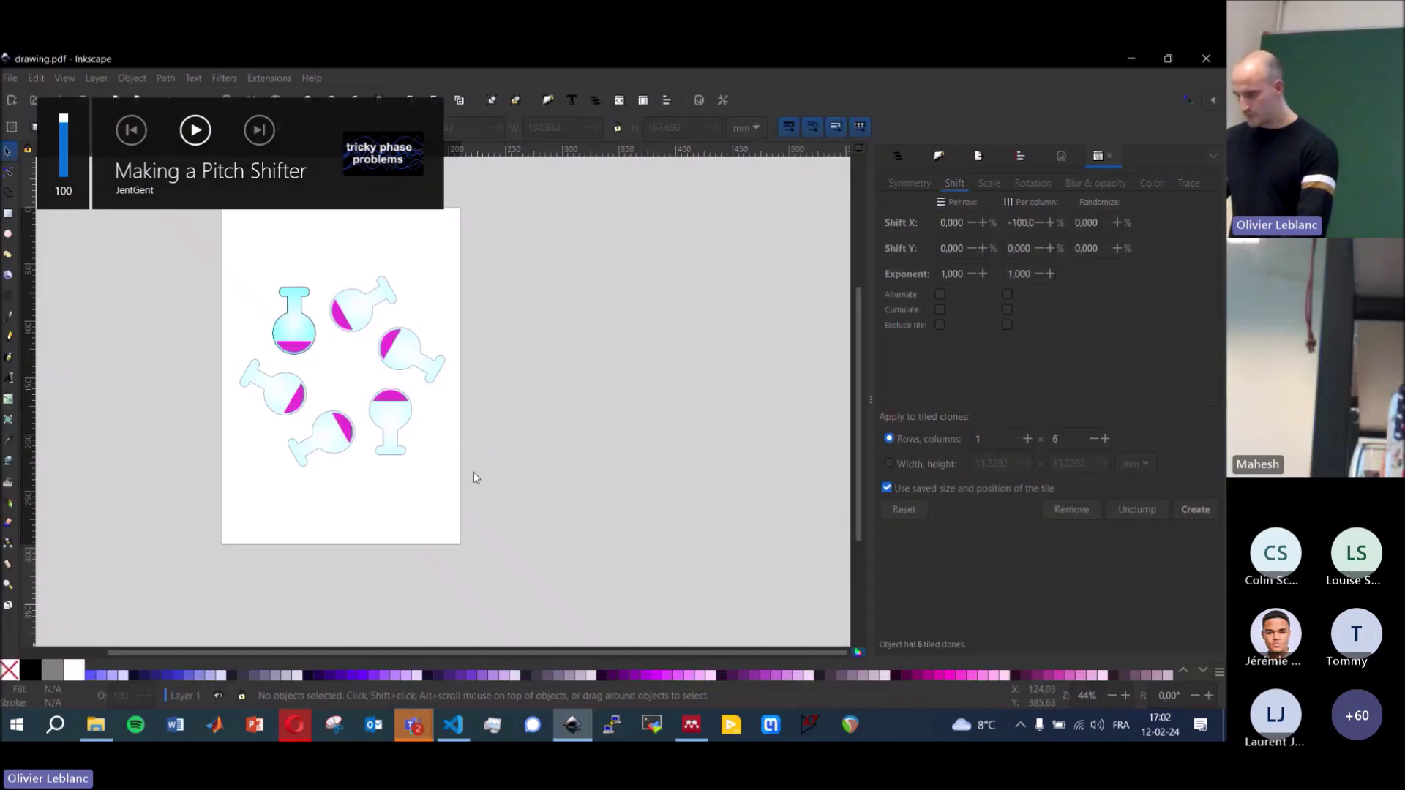
{"action": "left_click", "coordinate": [295, 316]}
{"action": "left_click", "coordinate": [197, 297]}
{"action": "left_click_drag", "start_coordinate": [175, 263], "coordinate": [427, 370]}
{"action": "left_click_drag", "start_coordinate": [154, 263], "coordinate": [515, 505]}
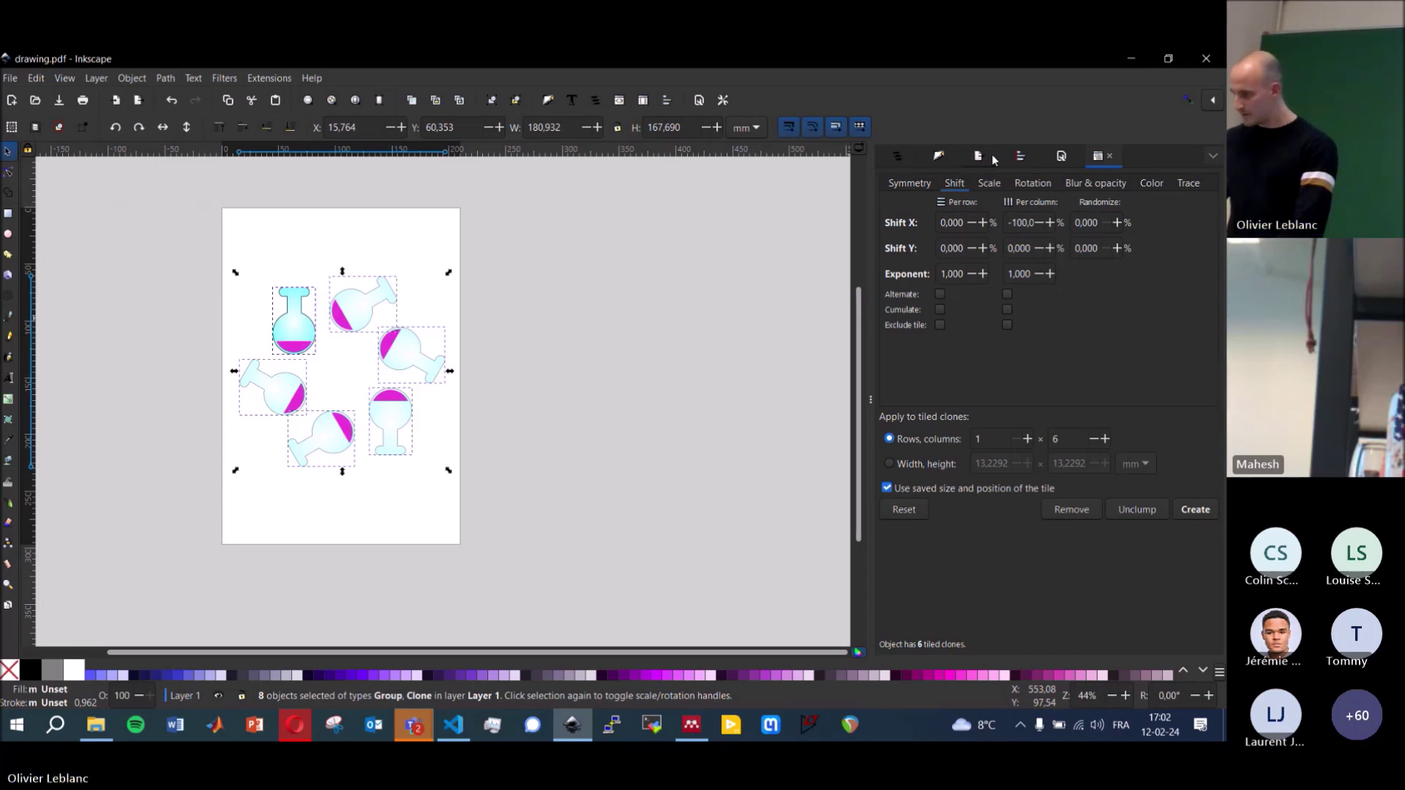
{"action": "left_click", "coordinate": [1059, 157]}
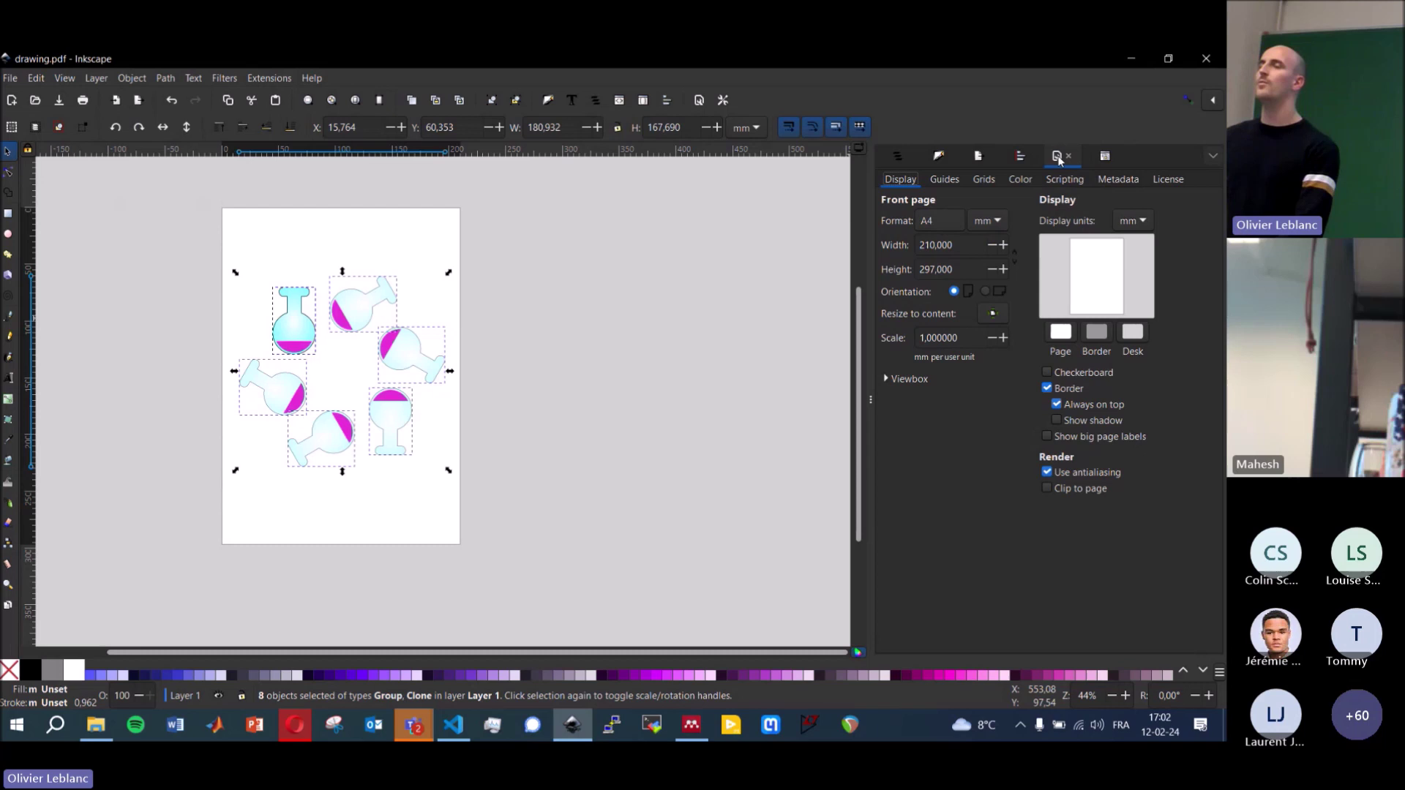
{"action": "left_click", "coordinate": [32, 79]}
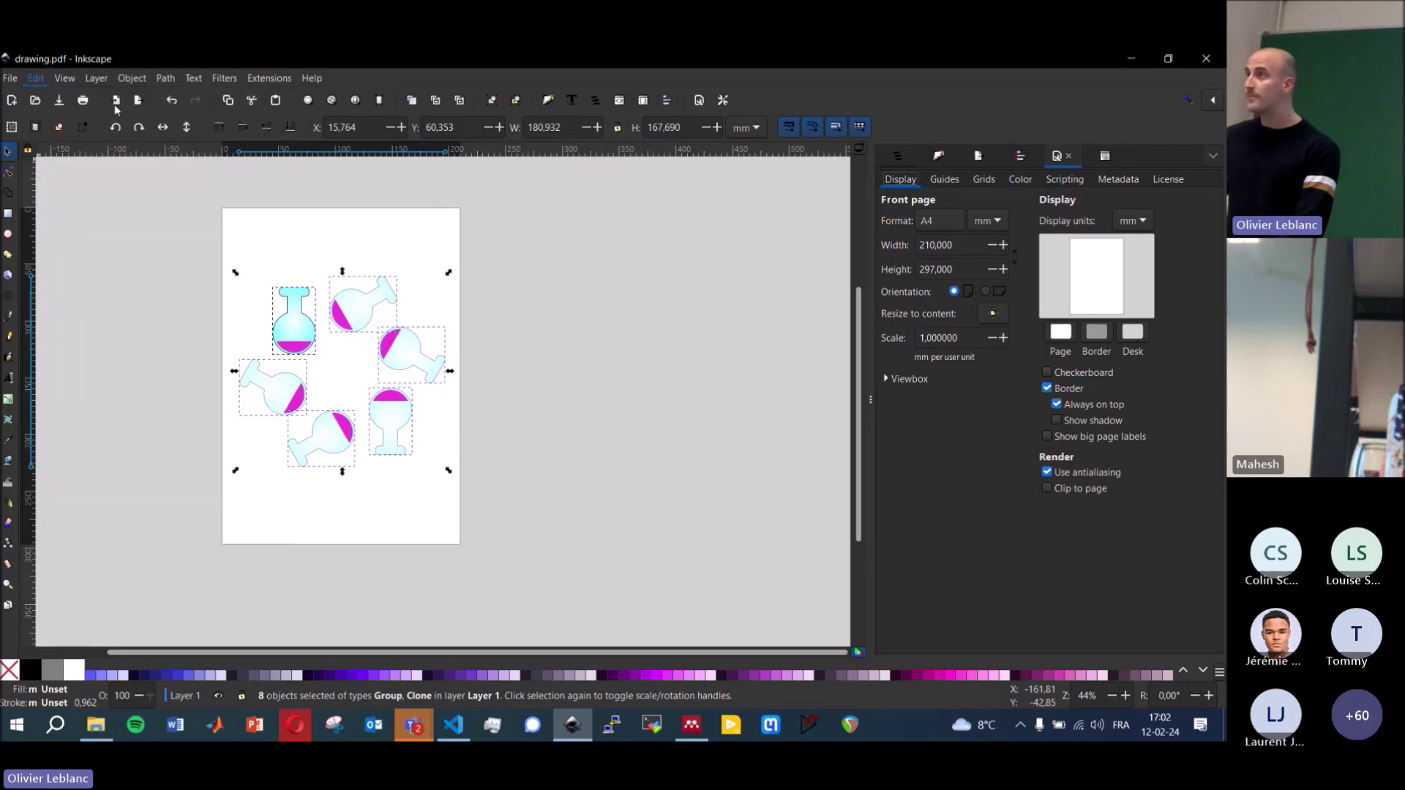
{"action": "left_click", "coordinate": [483, 207]}
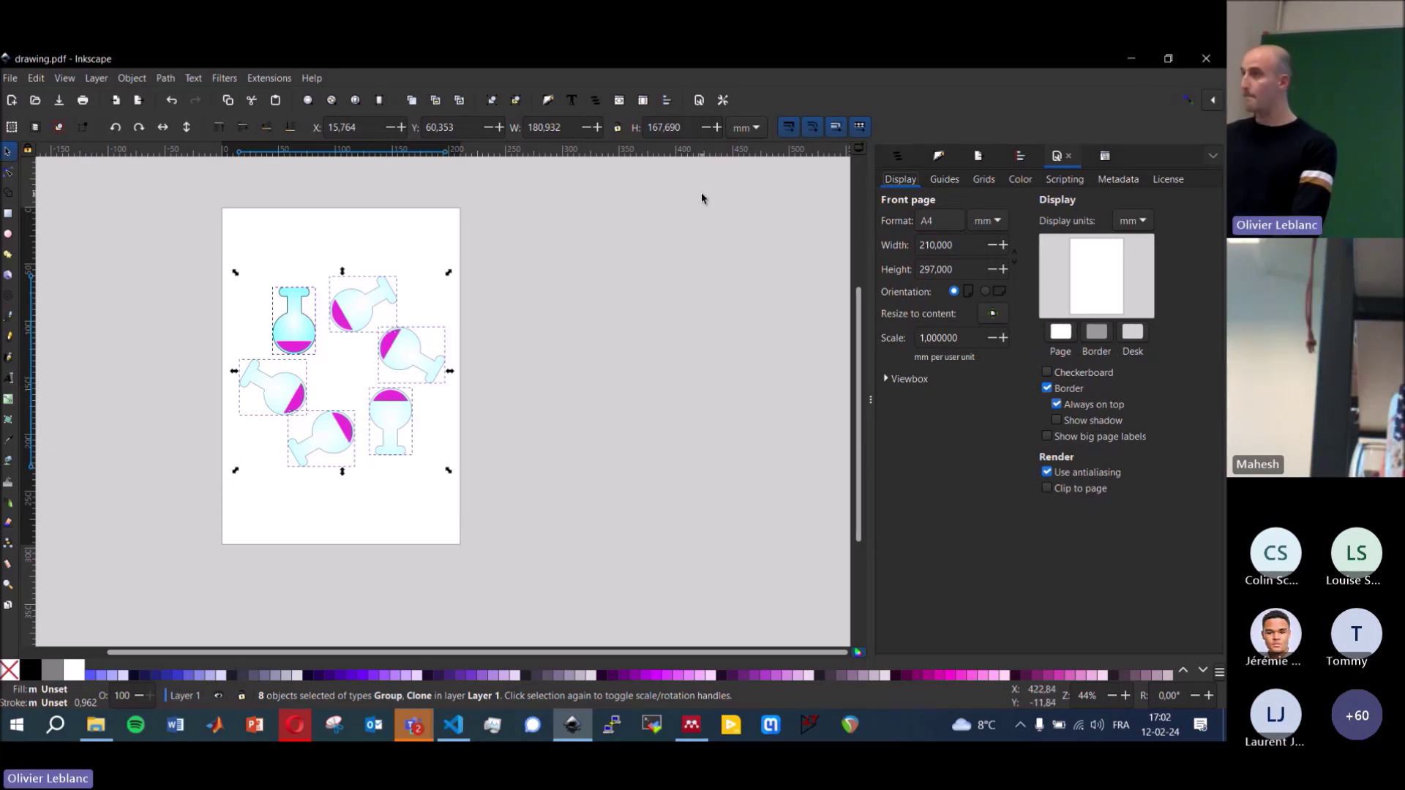
{"action": "left_click", "coordinate": [1218, 148]}
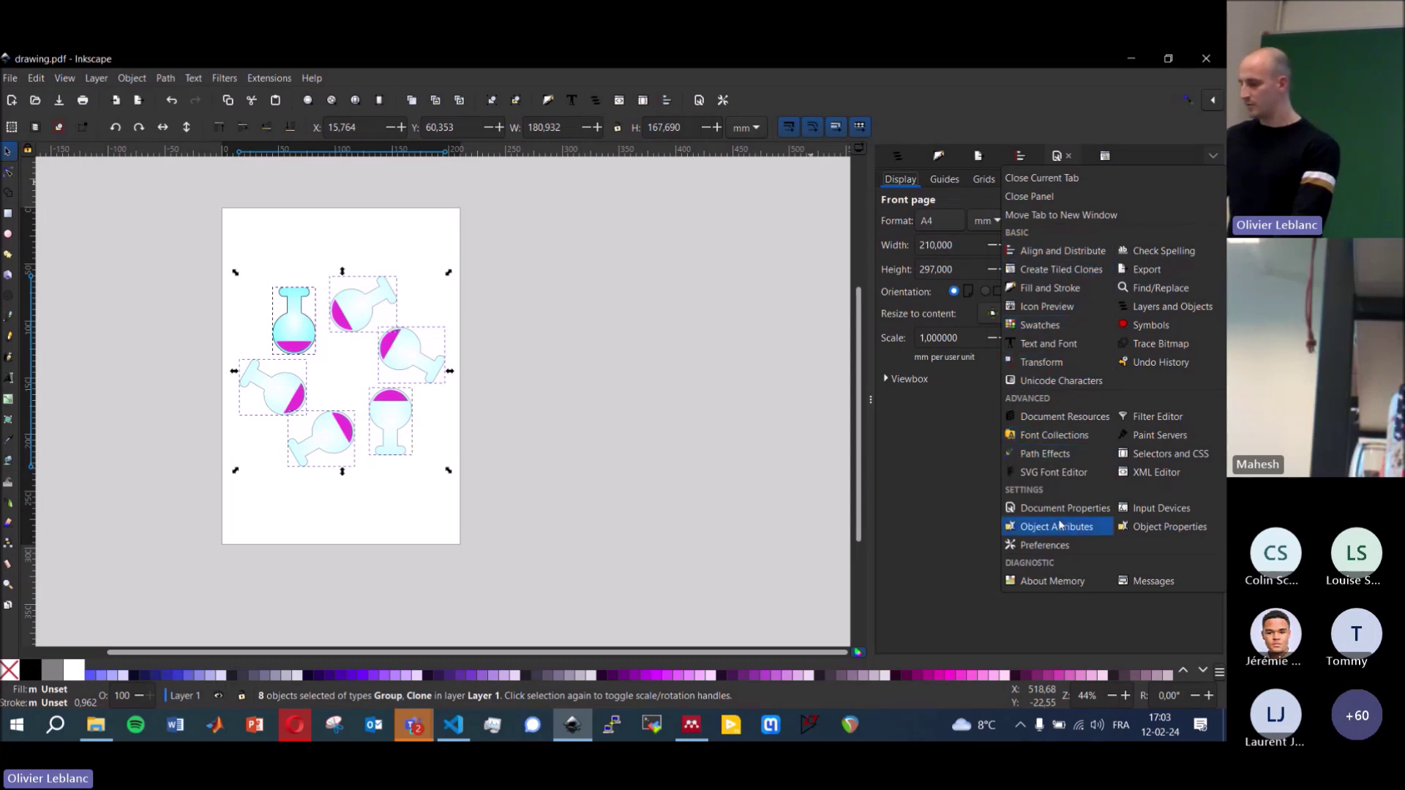
{"action": "left_click", "coordinate": [938, 444]}
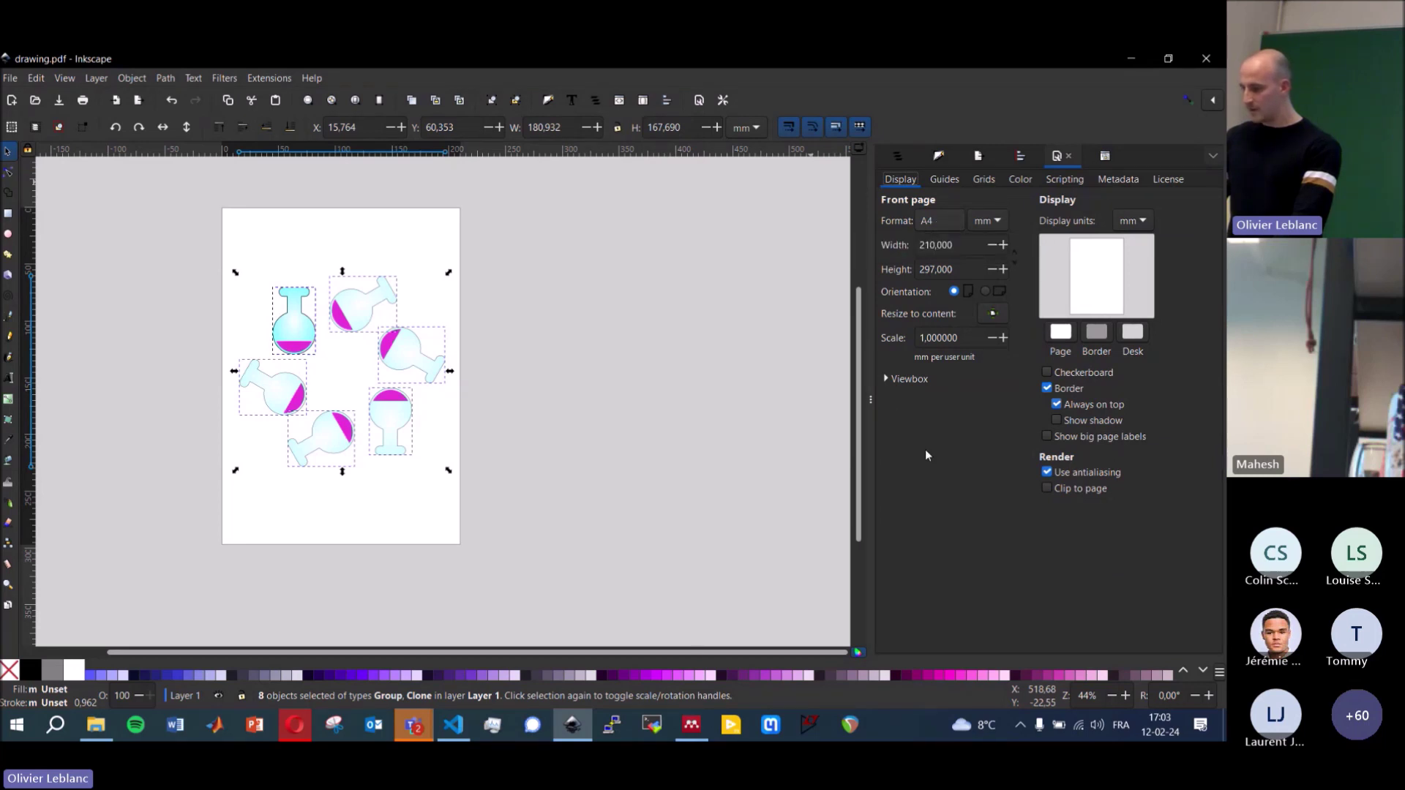
{"action": "left_click", "coordinate": [992, 313]}
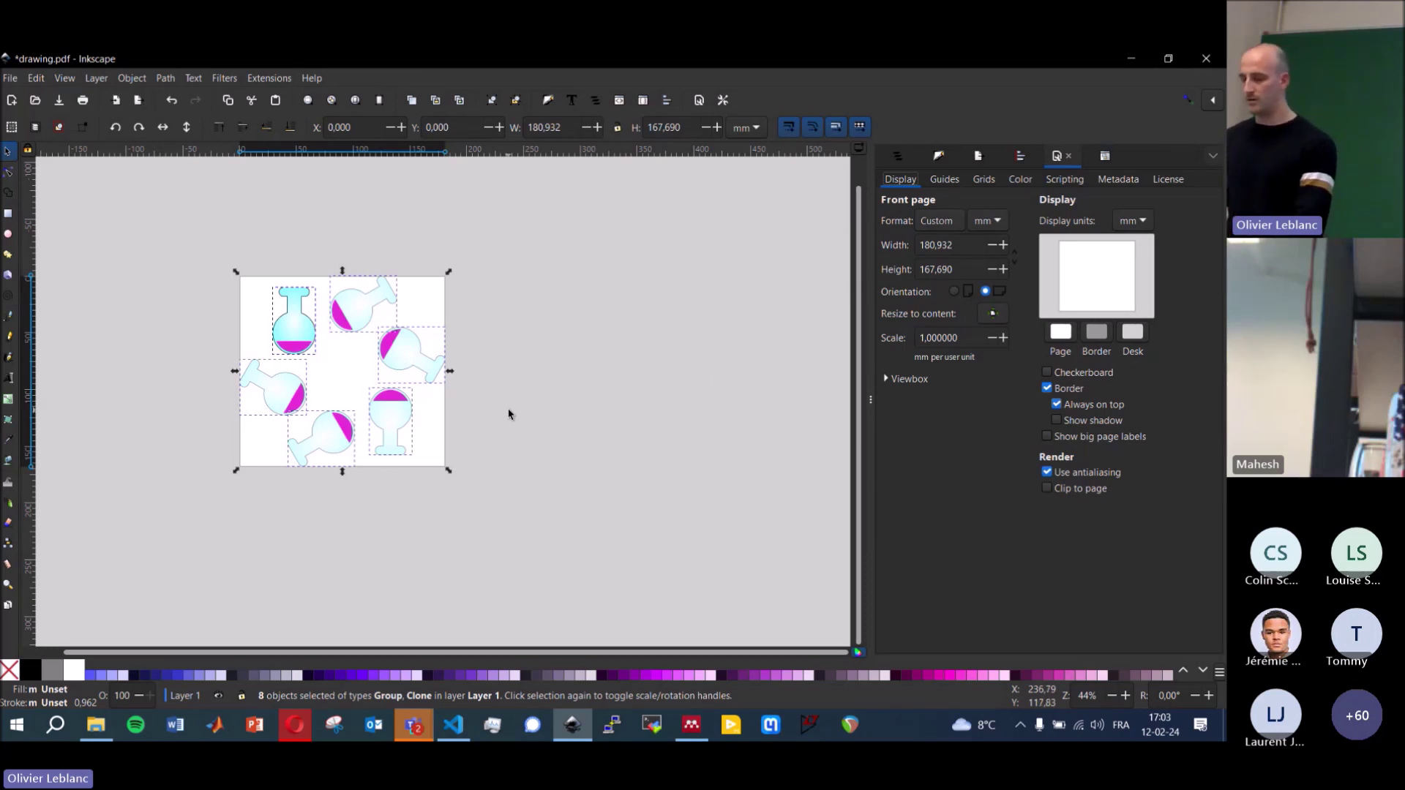
{"action": "left_click", "coordinate": [141, 282]}
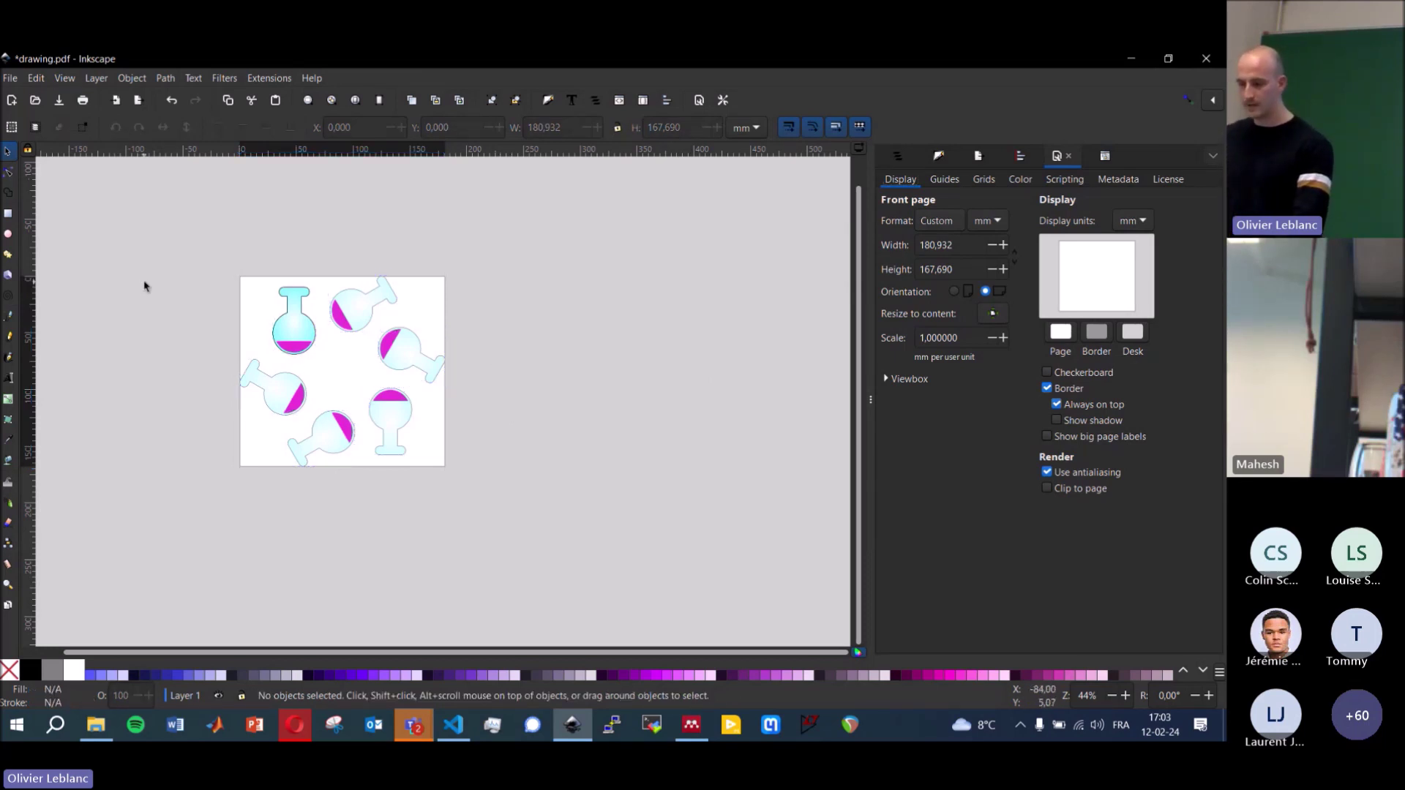
- Save the resized drawing as the Portable Document Format file drawing.pdf in the Téléchargements folder, replacing the existing file
{"action": "left_click", "coordinate": [20, 81]}
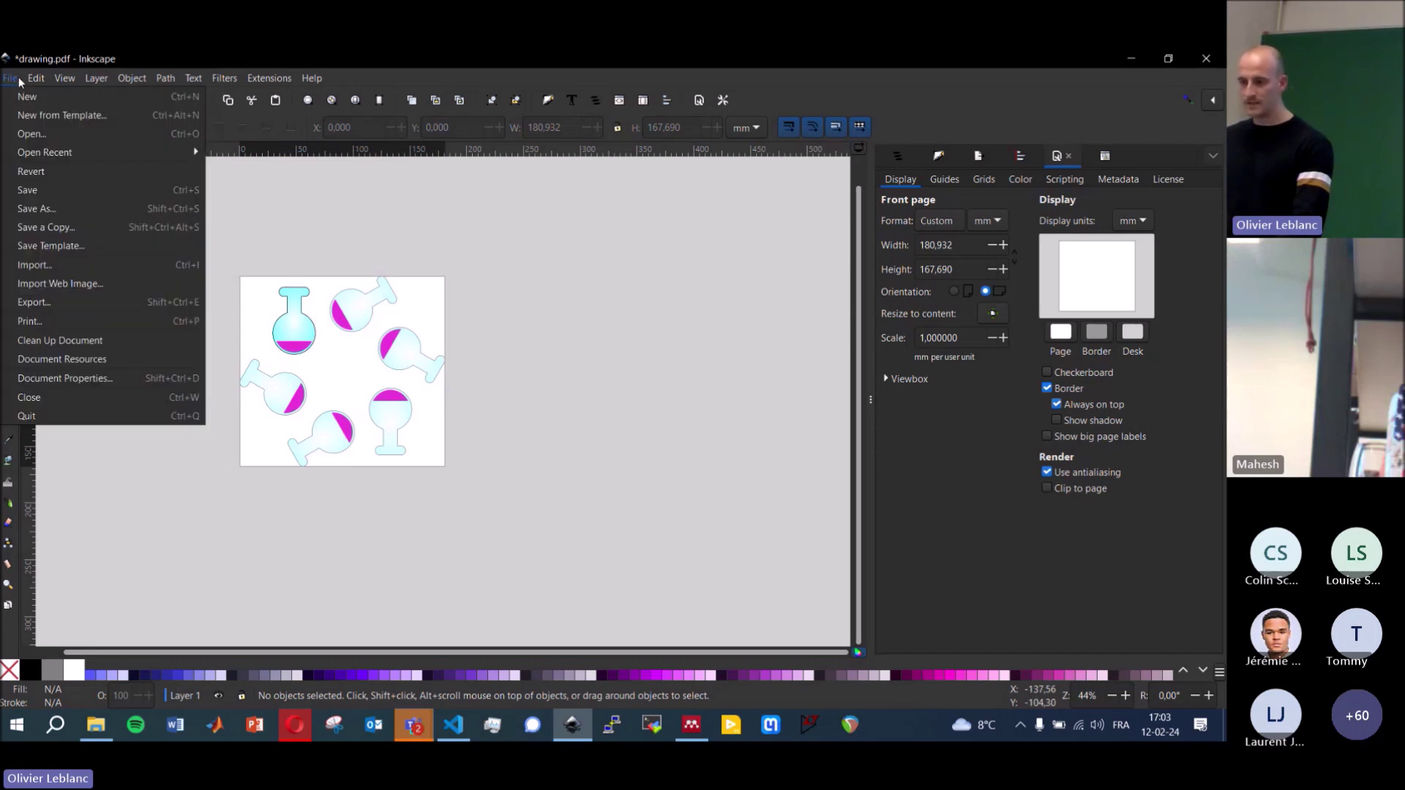
{"action": "left_click", "coordinate": [50, 214]}
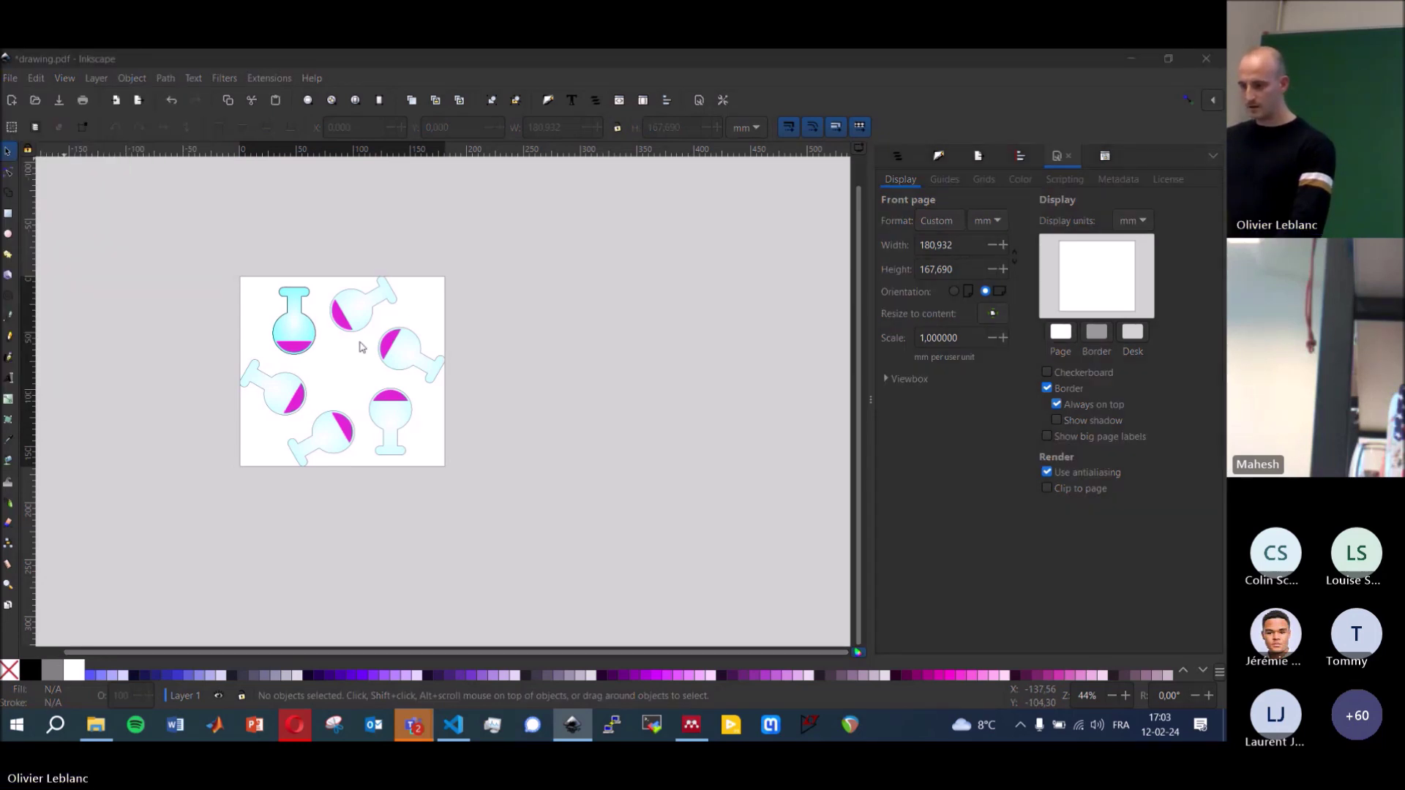
{"action": "left_click", "coordinate": [301, 470]}
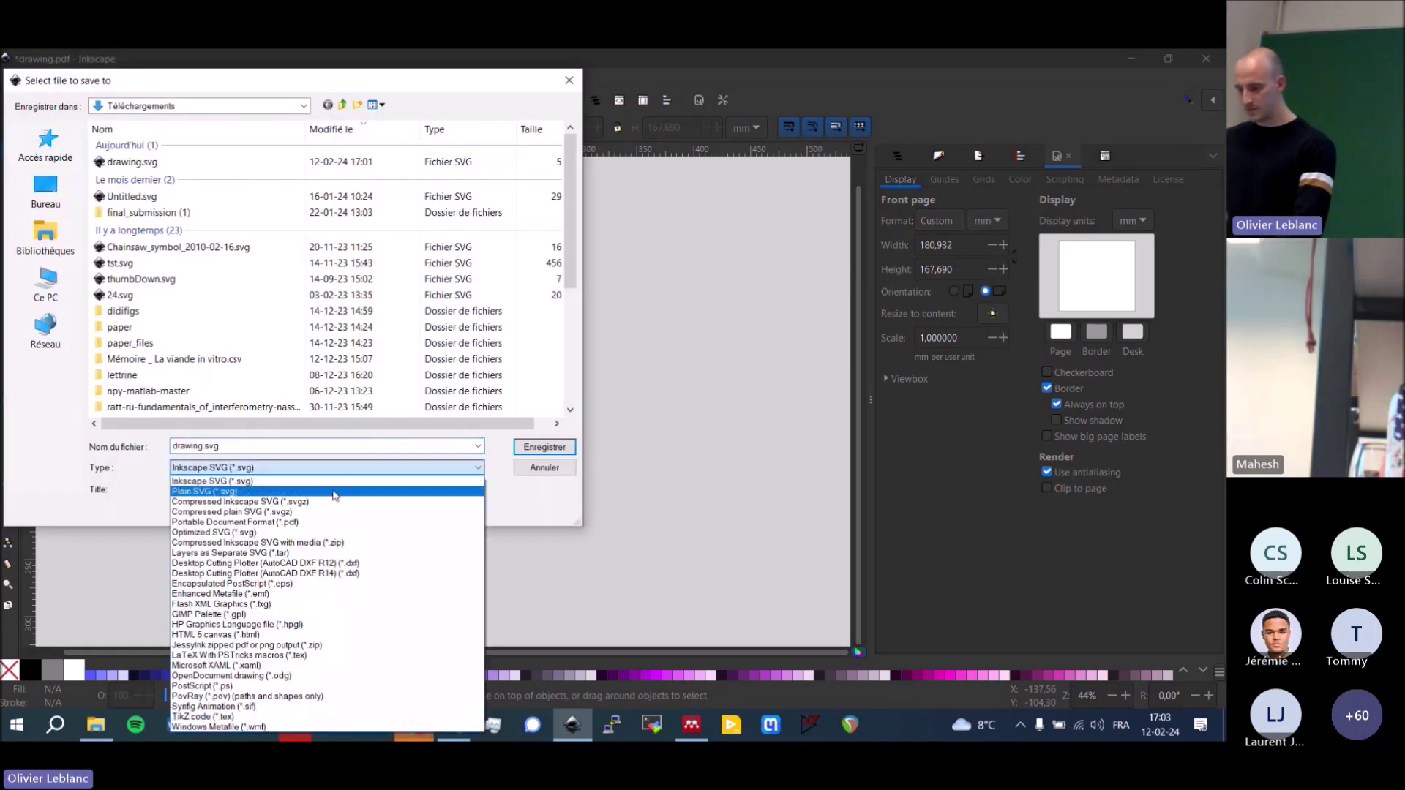
{"action": "left_click", "coordinate": [326, 522]}
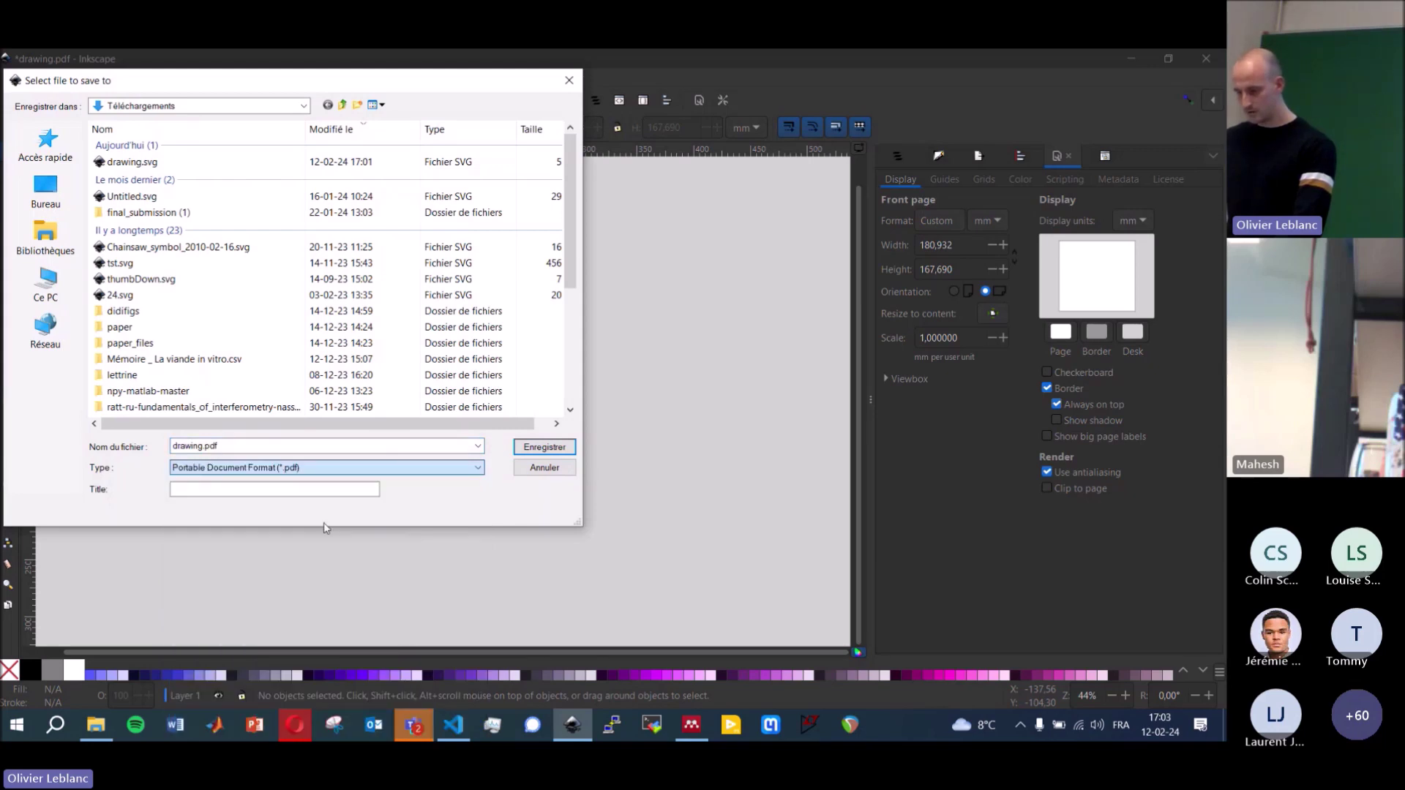
{"action": "left_click", "coordinate": [545, 447]}
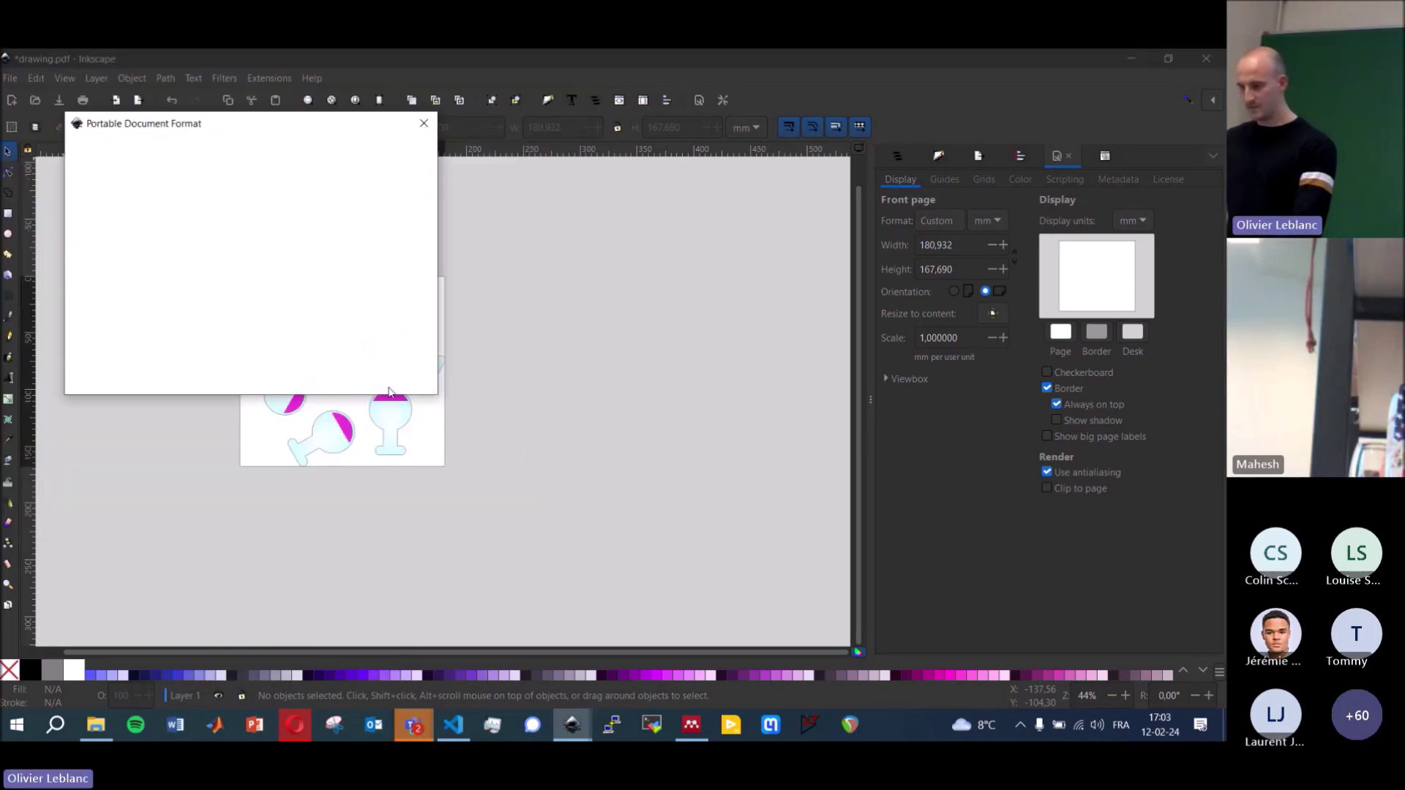
{"action": "left_click", "coordinate": [407, 383]}
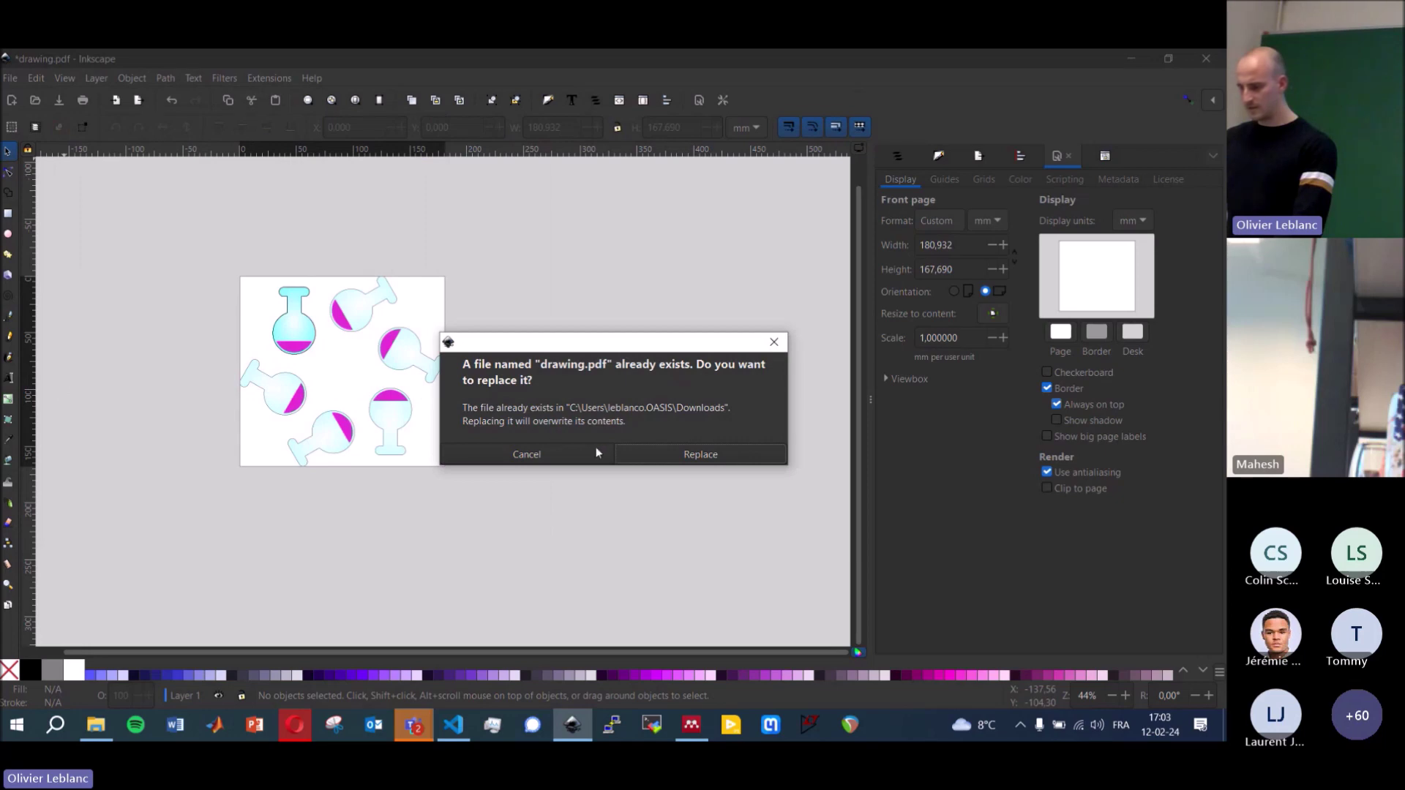
{"action": "left_click", "coordinate": [689, 458]}
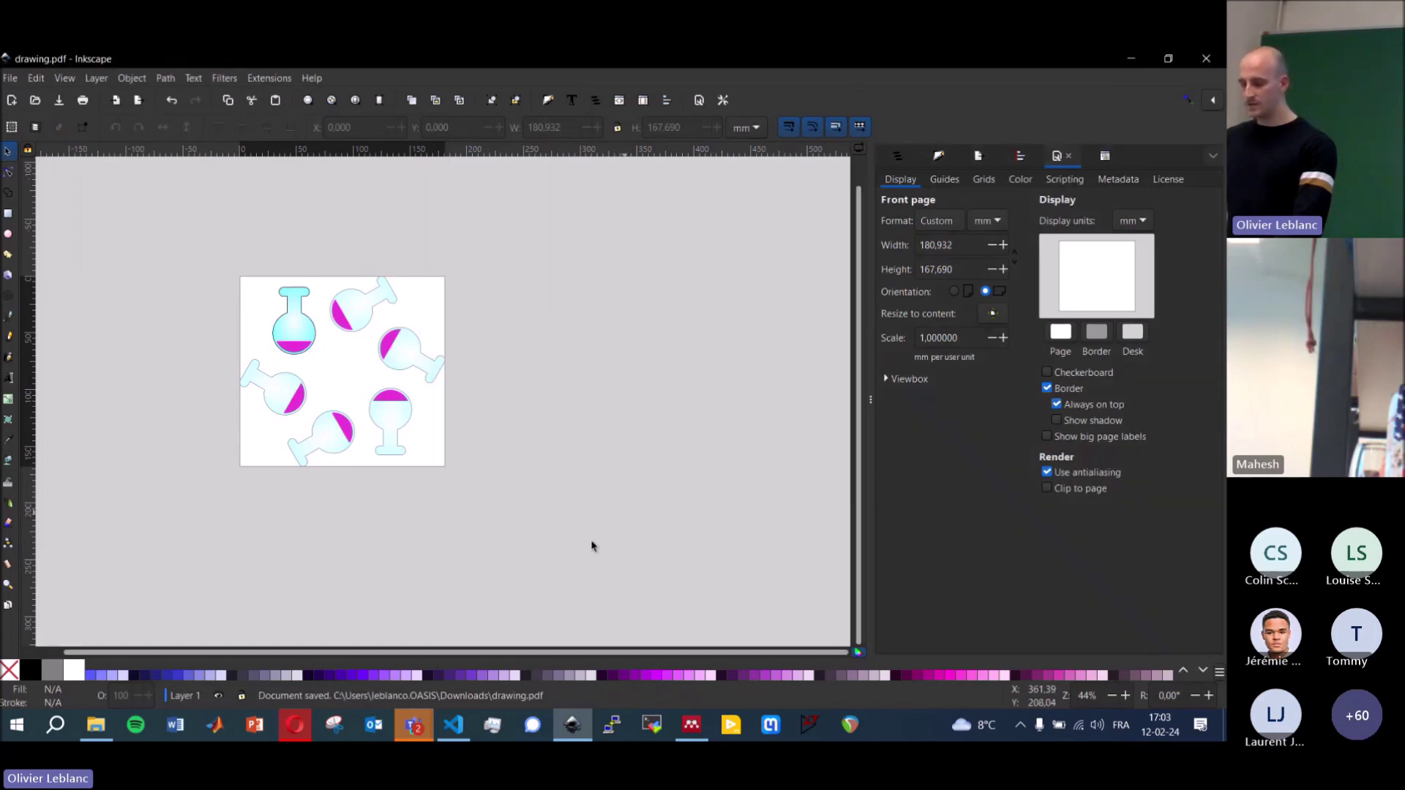
- View the updated drawing.pdf from File Explorer, close it, and switch to the reminder.md notes in Visual Studio Code
{"action": "left_click", "coordinate": [96, 727]}
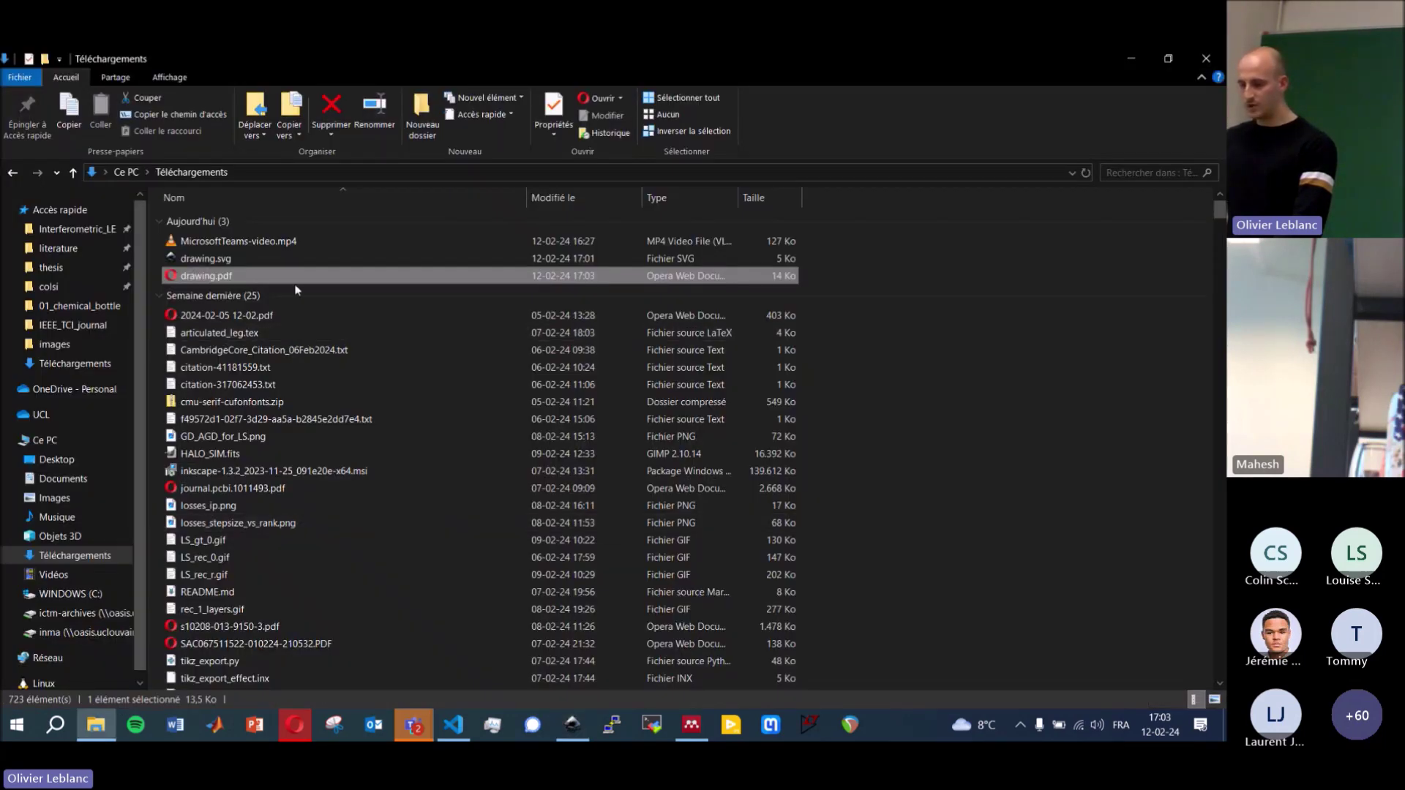
{"action": "double_click", "coordinate": [368, 277]}
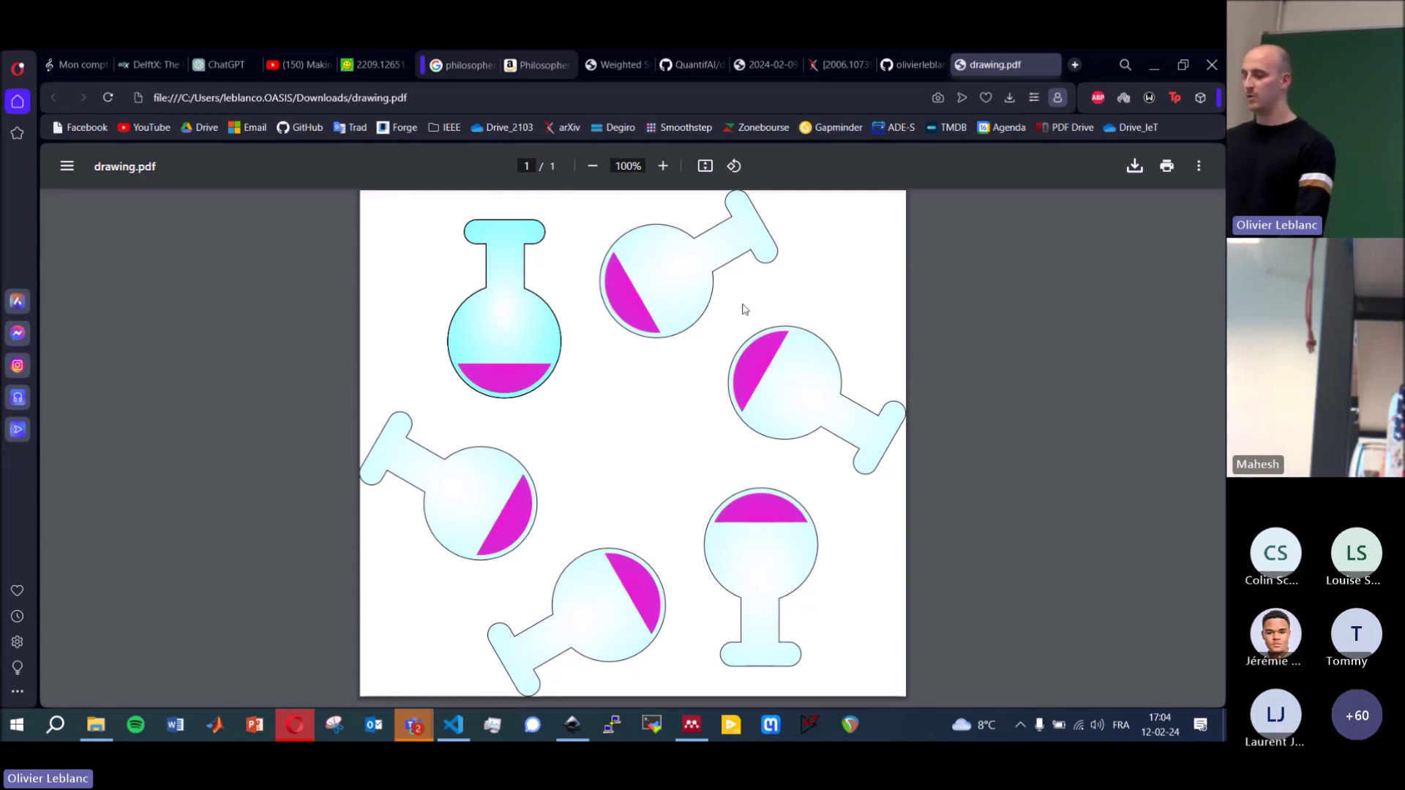
{"action": "left_click", "coordinate": [1052, 64]}
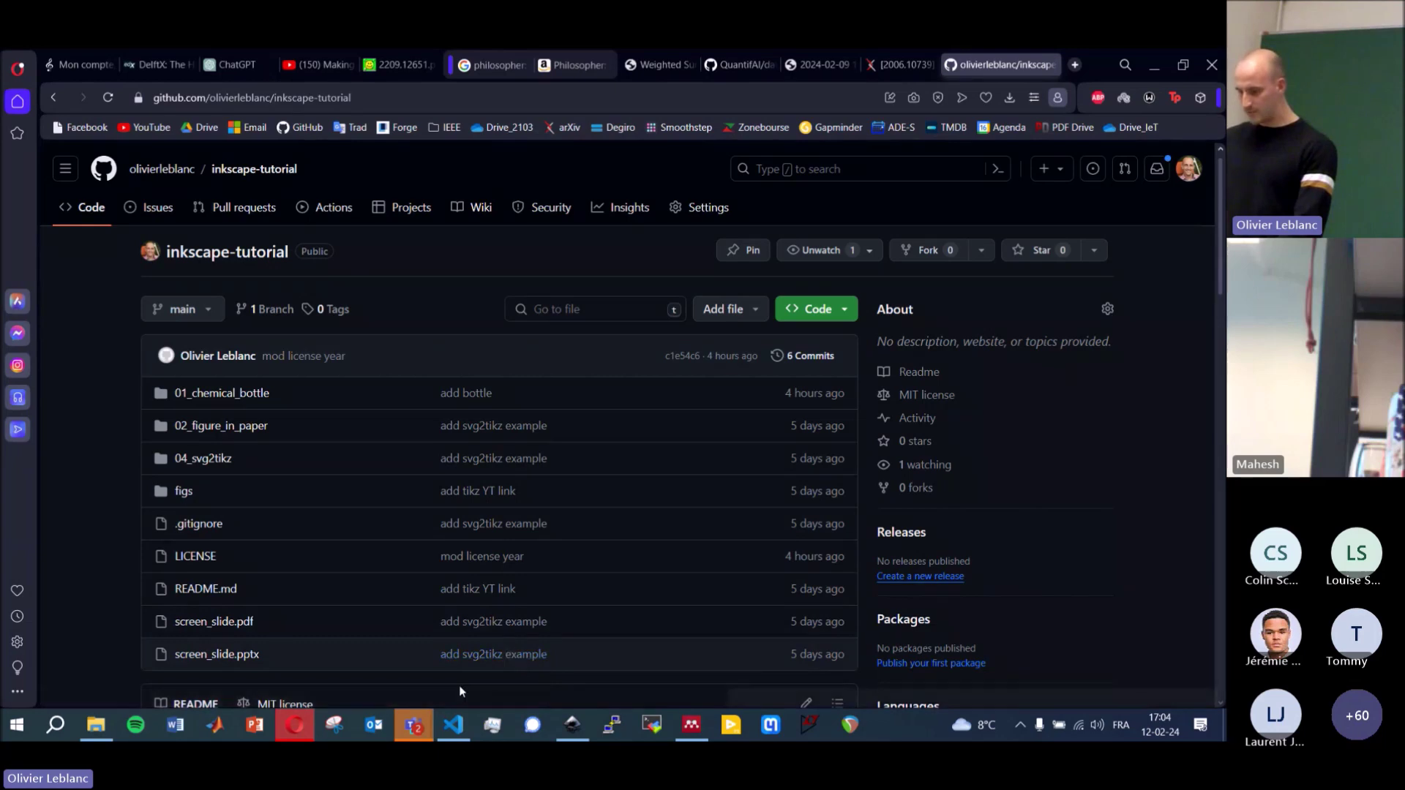
{"action": "left_click", "coordinate": [448, 725]}
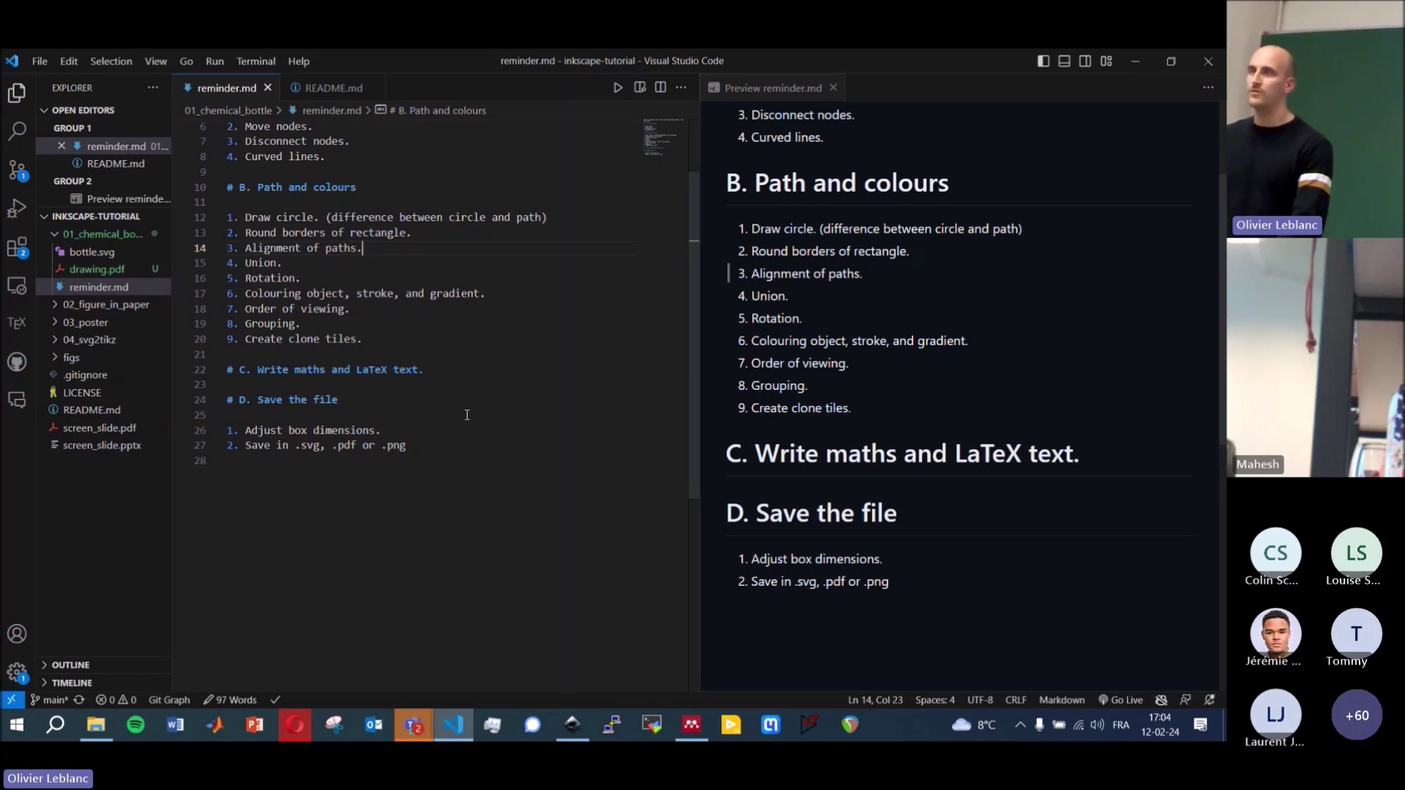
- Open steps.md from the 02_figure_in_paper folder and follow its link to the example paper
{"action": "left_click", "coordinate": [95, 305]}
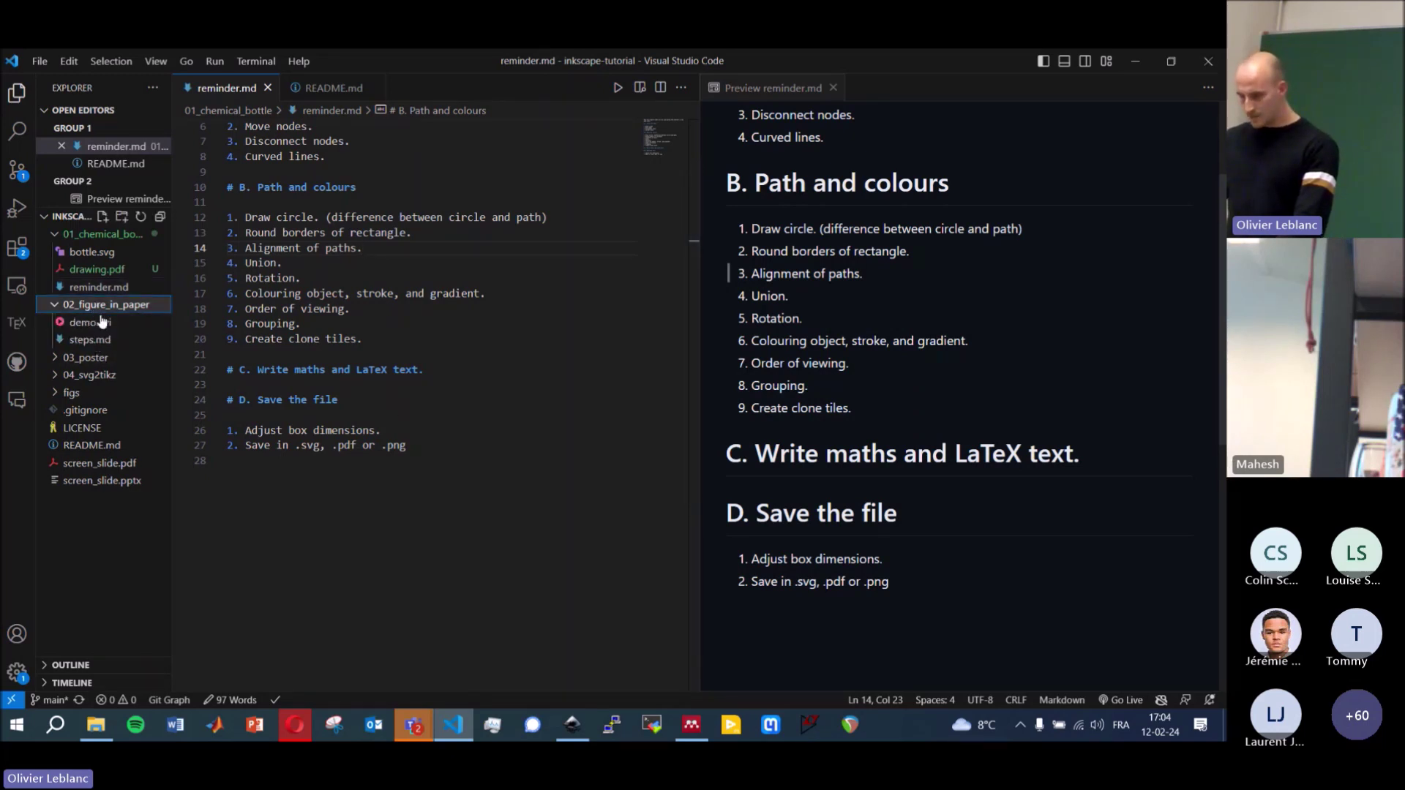
{"action": "left_click", "coordinate": [90, 340]}
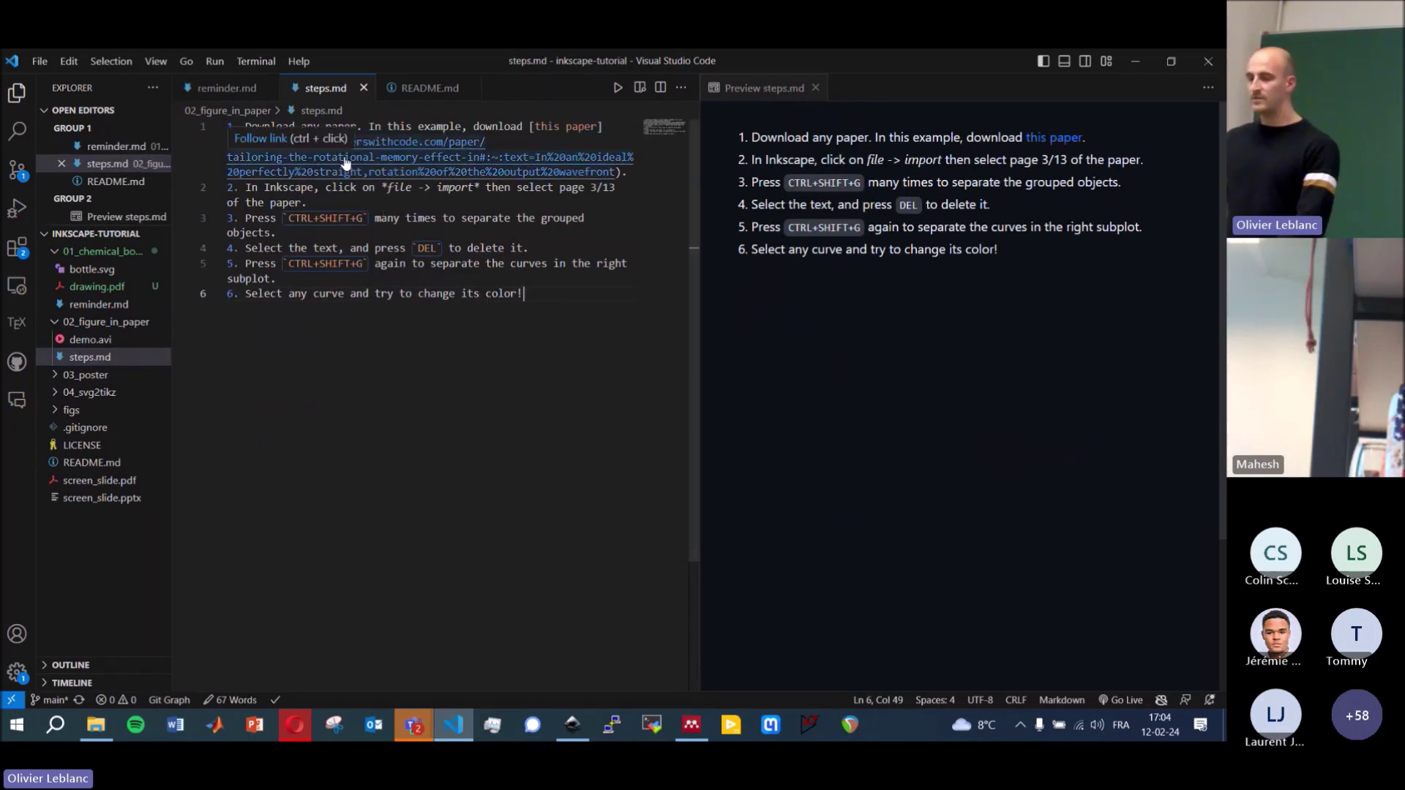
{"action": "left_click", "coordinate": [345, 162], "text": "ctrl"}
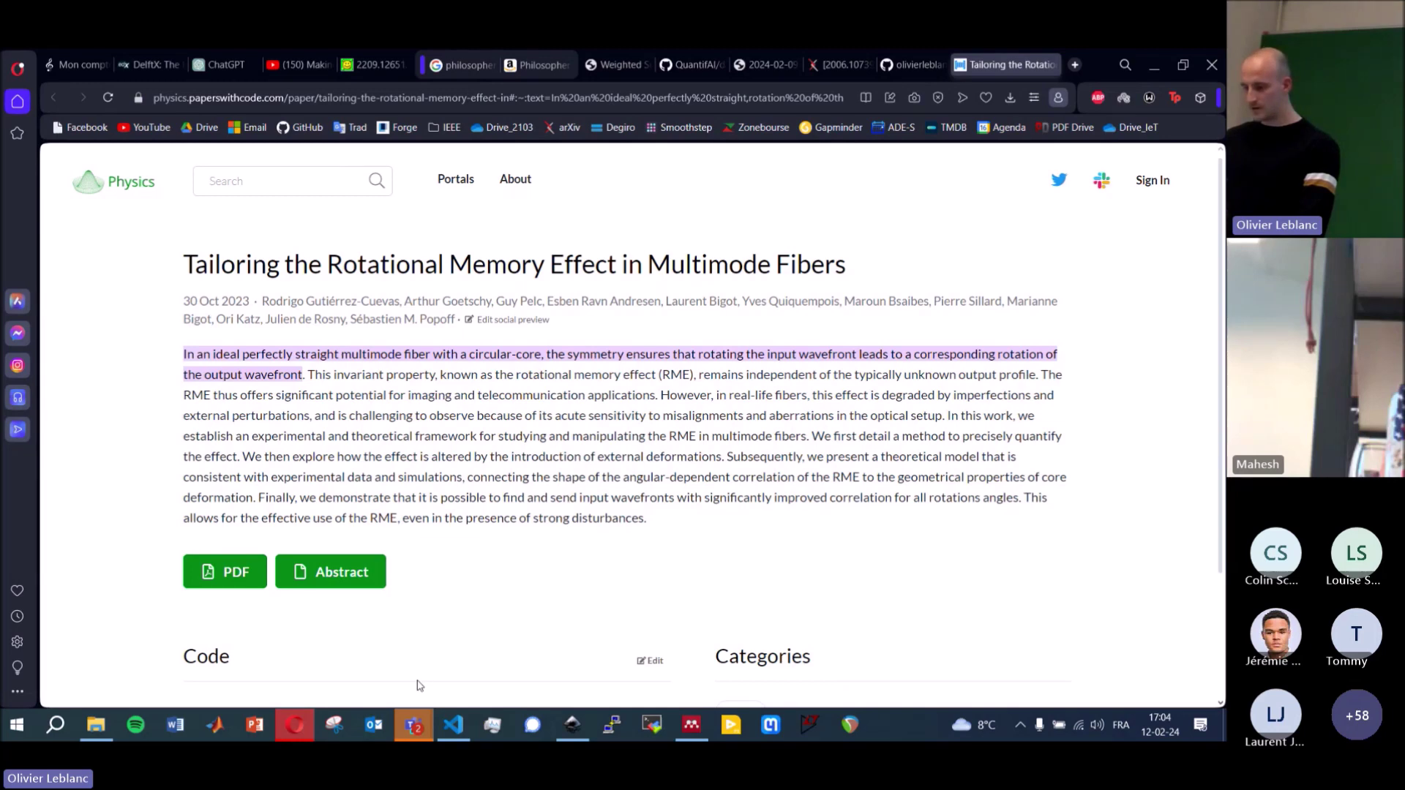
- Copy the paper's URL from steps.md in Visual Studio Code, post it in the Teams meeting chat, and minimize the meeting window
{"action": "mouse_move", "coordinate": [416, 727]}
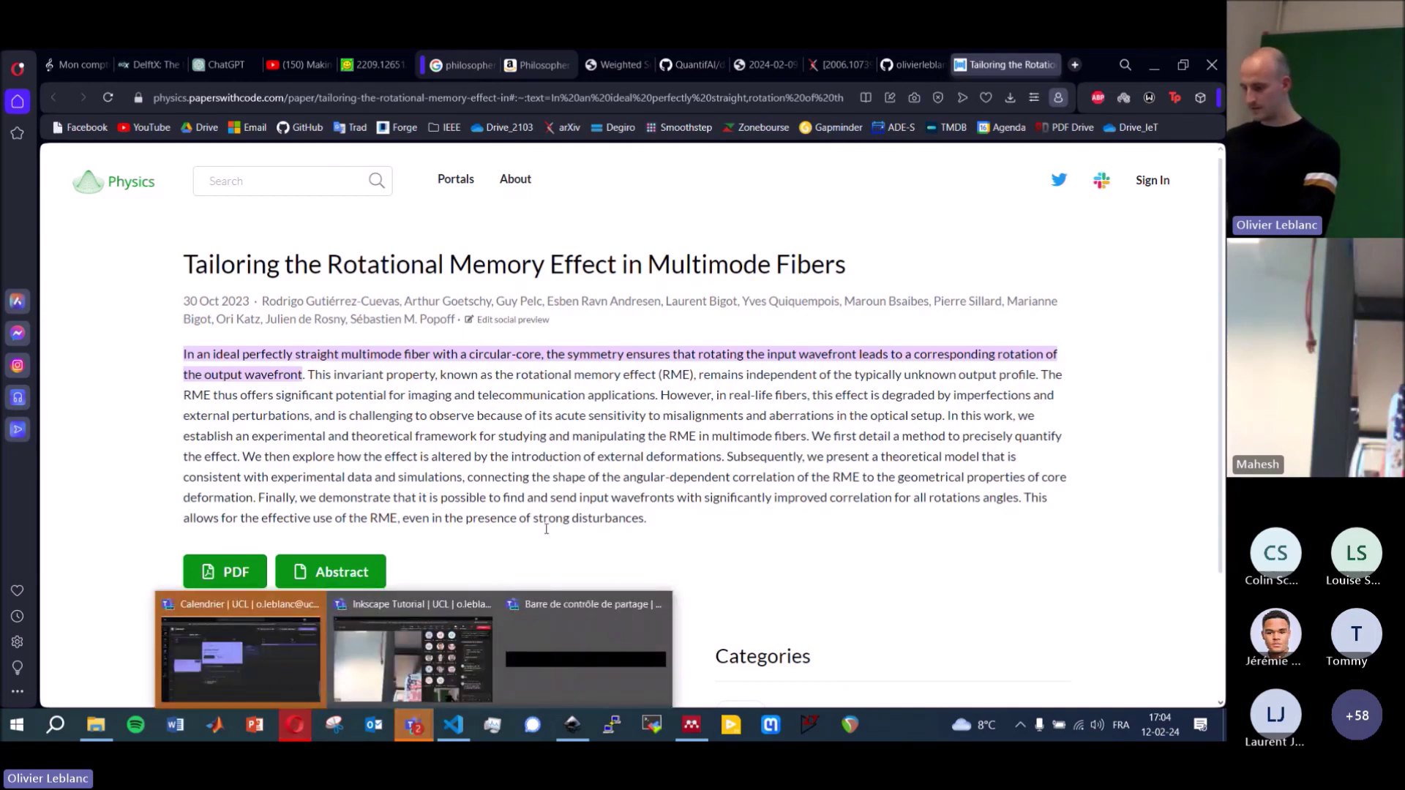
{"action": "left_click", "coordinate": [455, 724]}
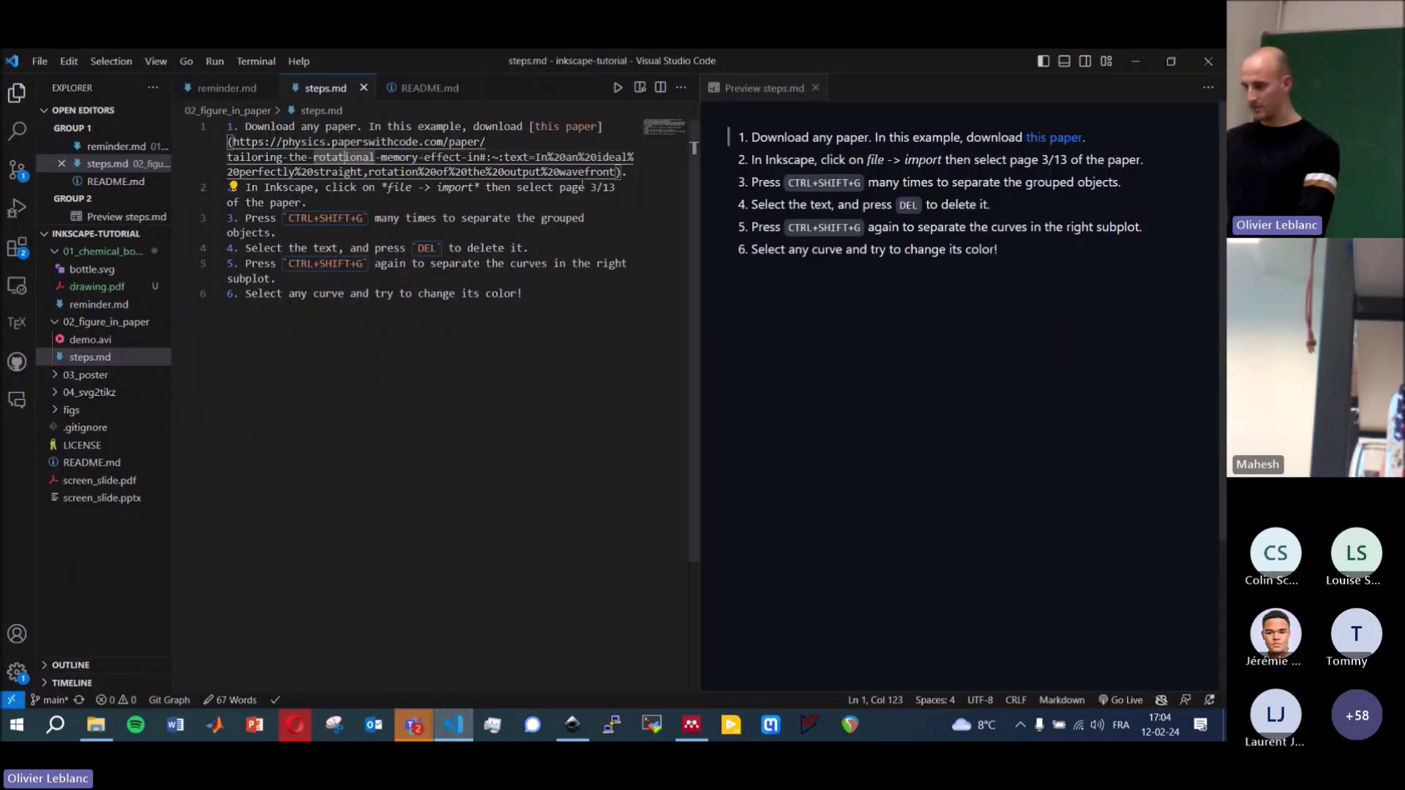
{"action": "left_click_drag", "start_coordinate": [615, 172], "coordinate": [232, 141]}
{"action": "key", "text": "ctrl+c"}
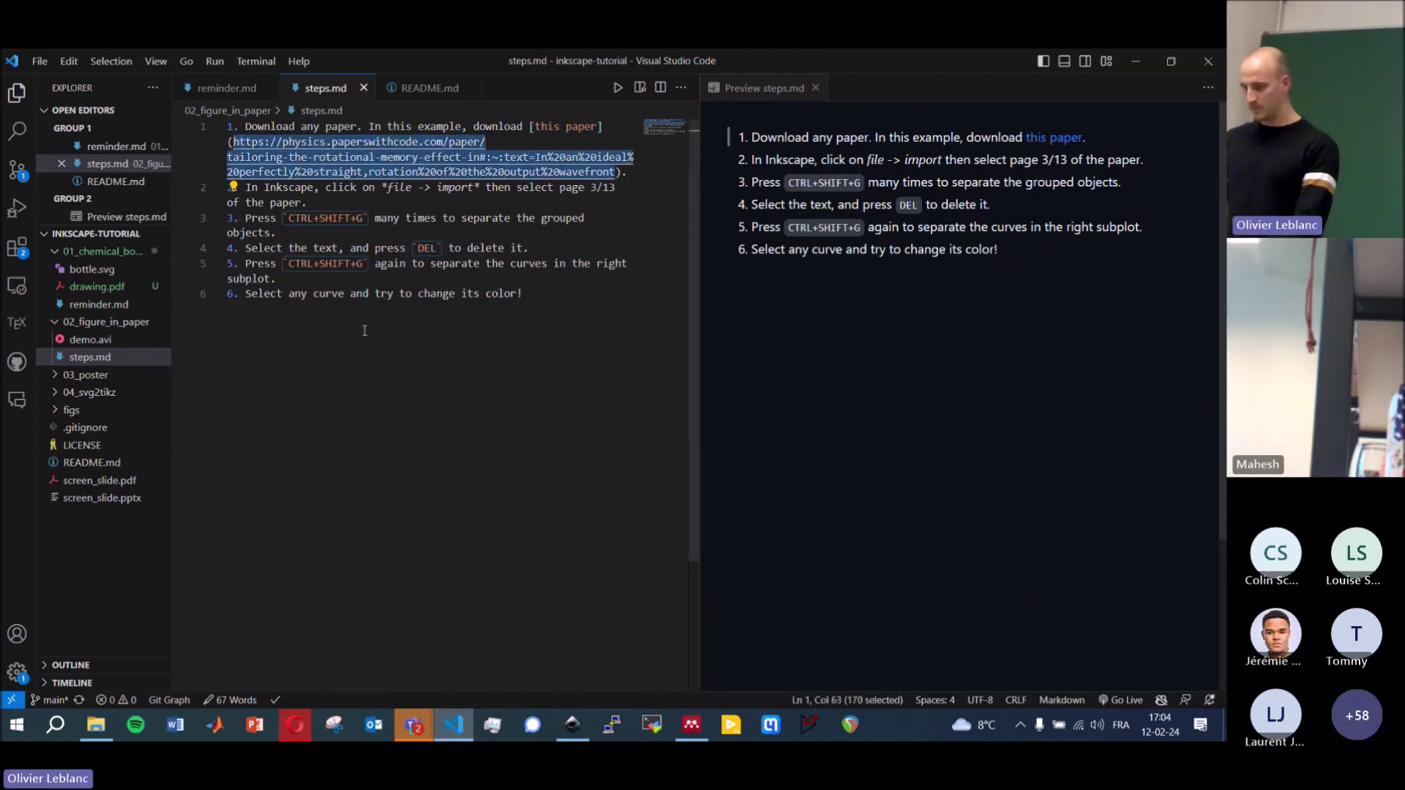
{"action": "mouse_move", "coordinate": [414, 724]}
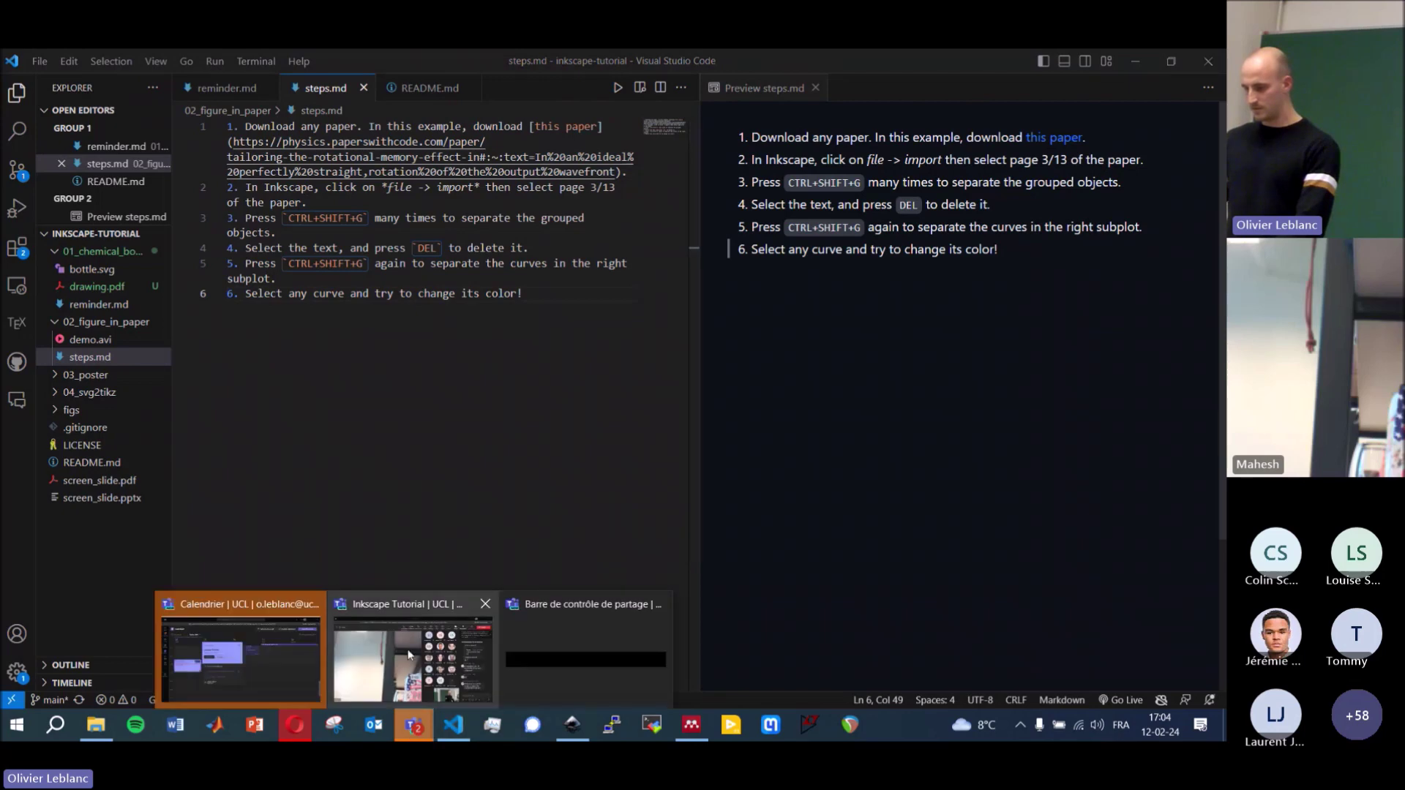
{"action": "left_click", "coordinate": [417, 648]}
{"action": "left_click", "coordinate": [1061, 655]}
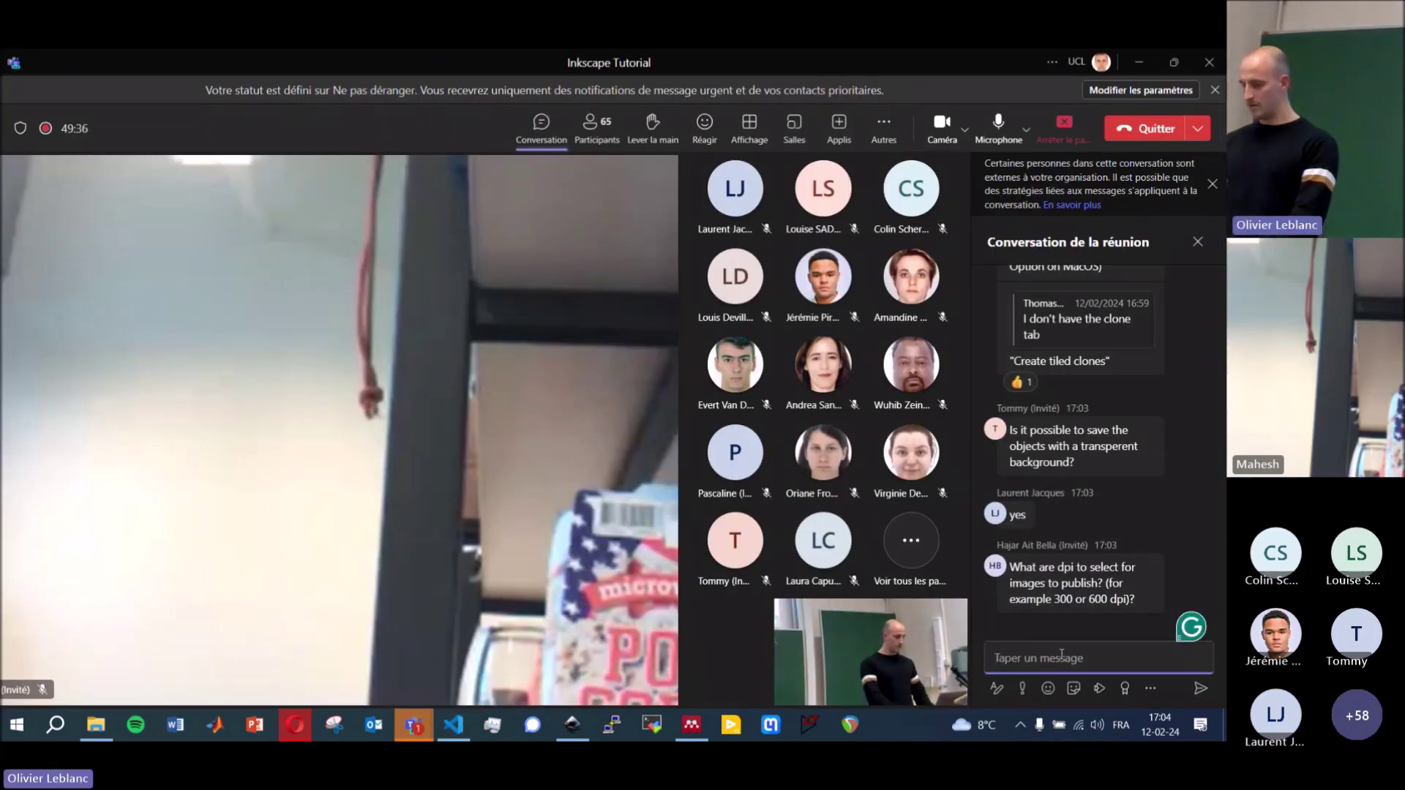
{"action": "key", "text": "ctrl+v"}
{"action": "key", "text": "Return"}
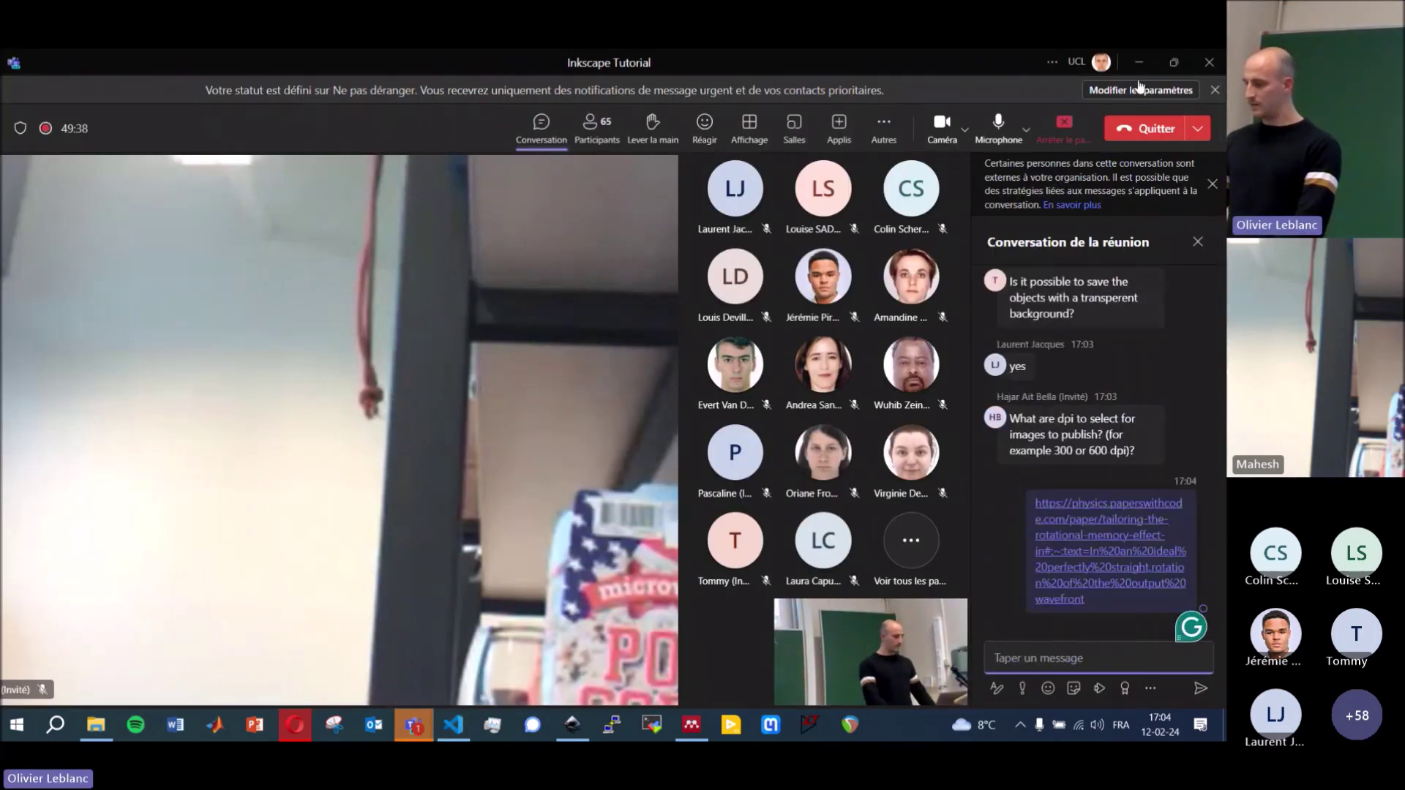
{"action": "left_click", "coordinate": [1139, 63]}
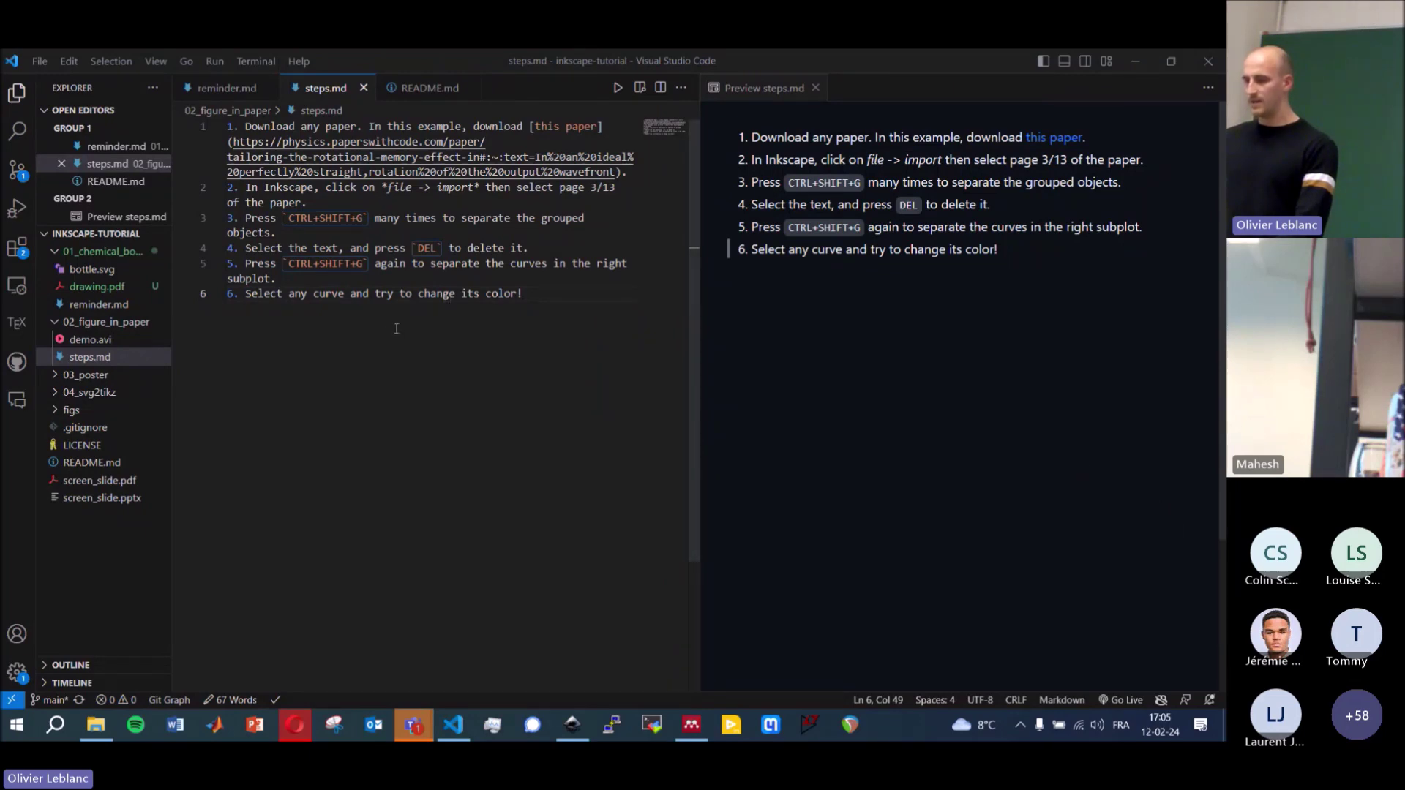
- Switch to the browser, open the paper's PDF, and save it as tuto_paper in the Téléchargements folder
{"action": "left_click", "coordinate": [295, 726]}
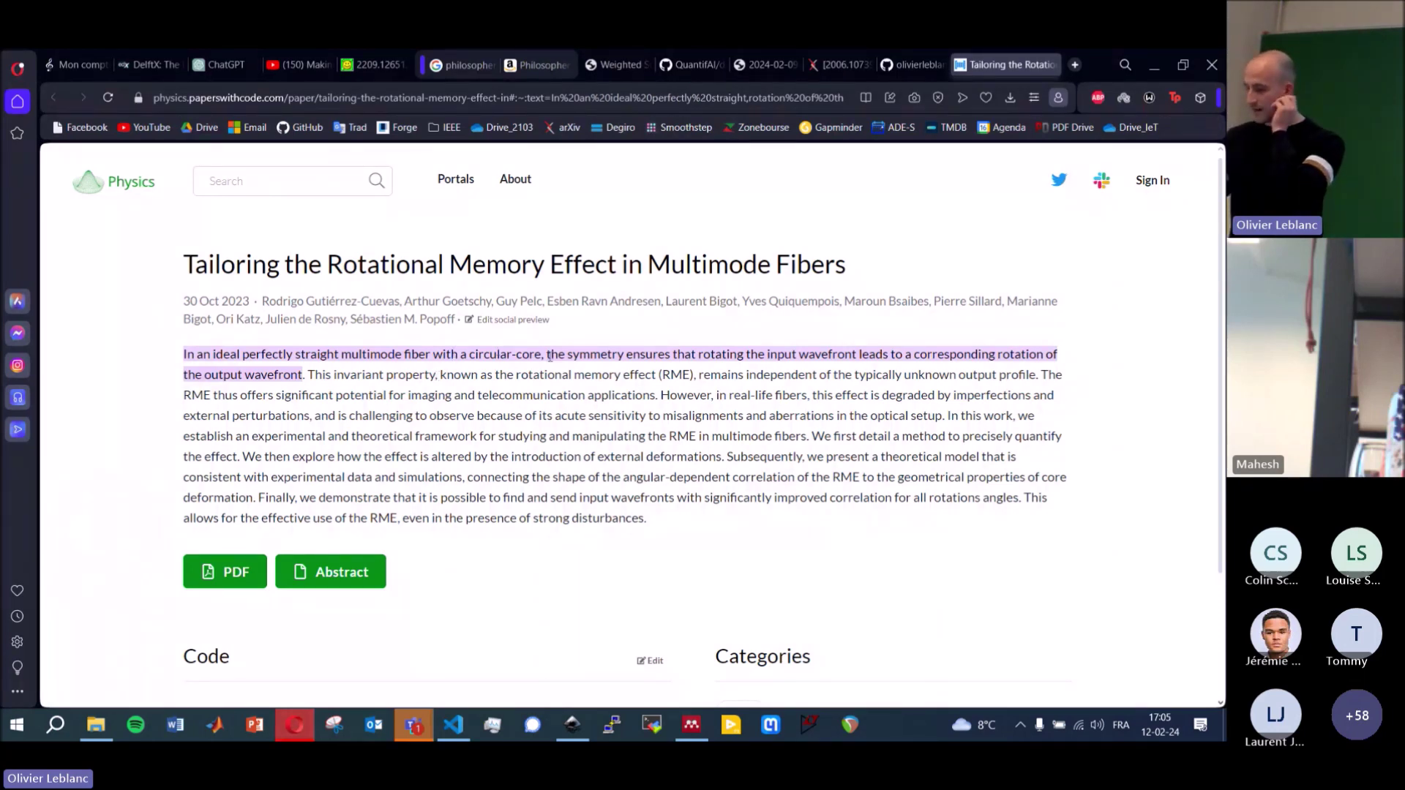
{"action": "scroll", "coordinate": [549, 357], "scroll_direction": "down", "scroll_amount": 1}
{"action": "left_click", "coordinate": [226, 490]}
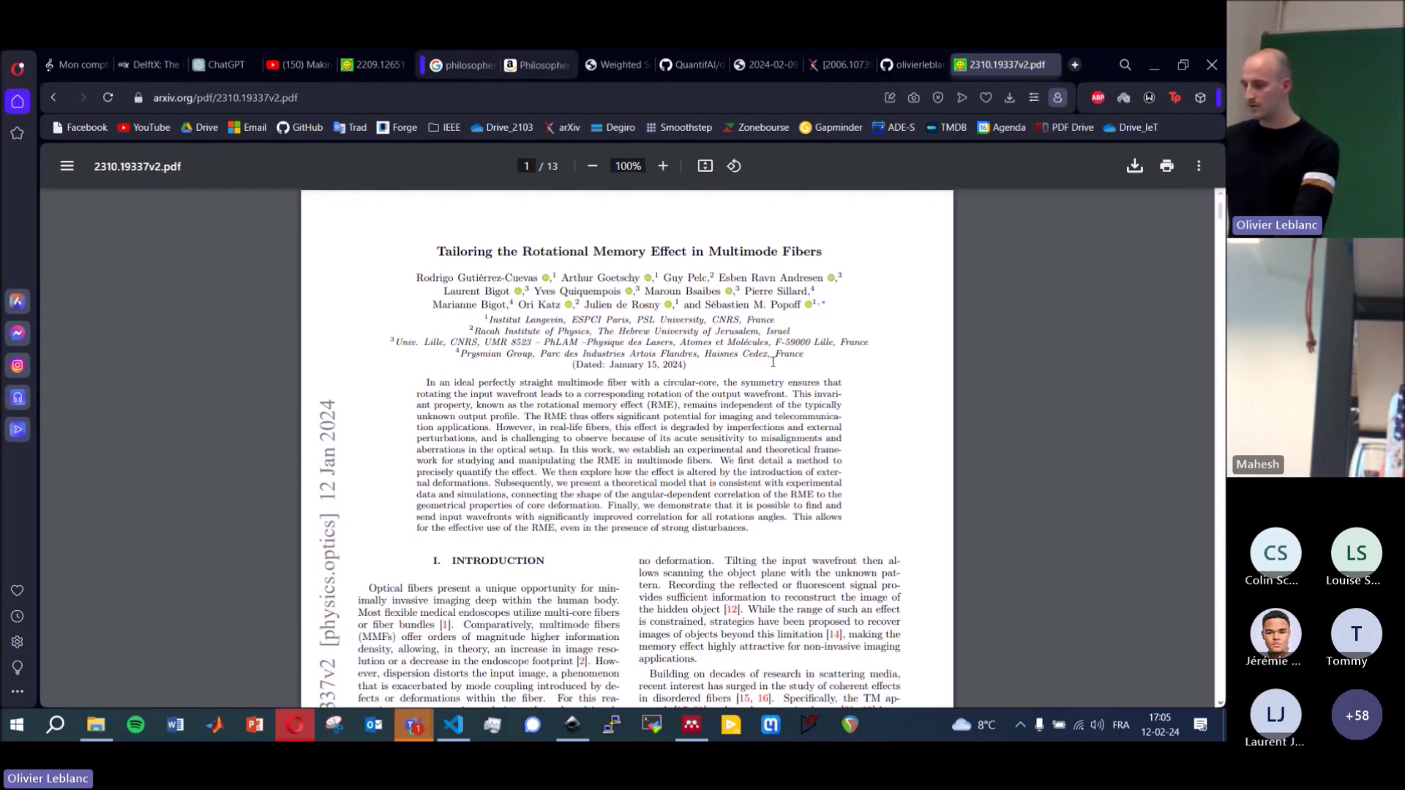
{"action": "right_click", "coordinate": [893, 313]}
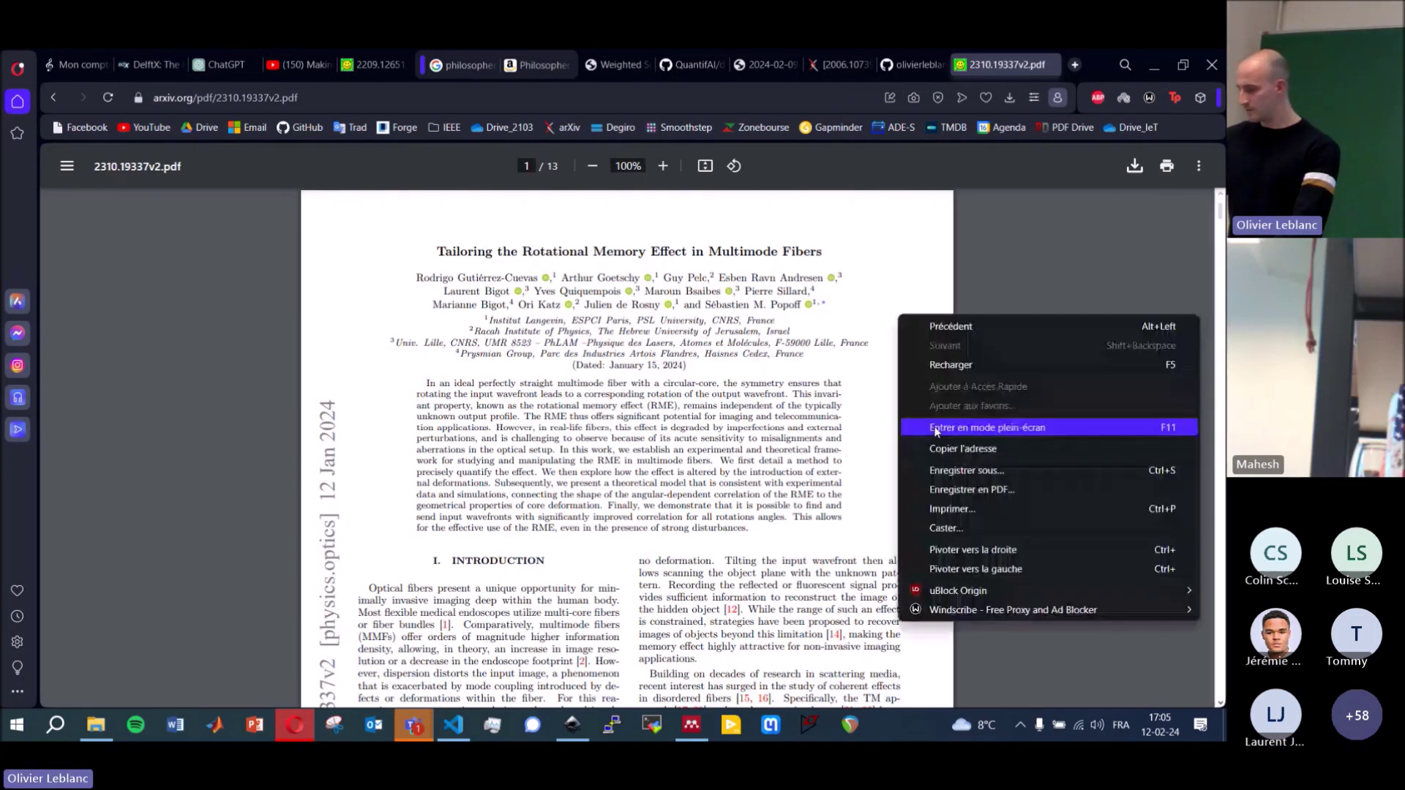
{"action": "left_click", "coordinate": [964, 471]}
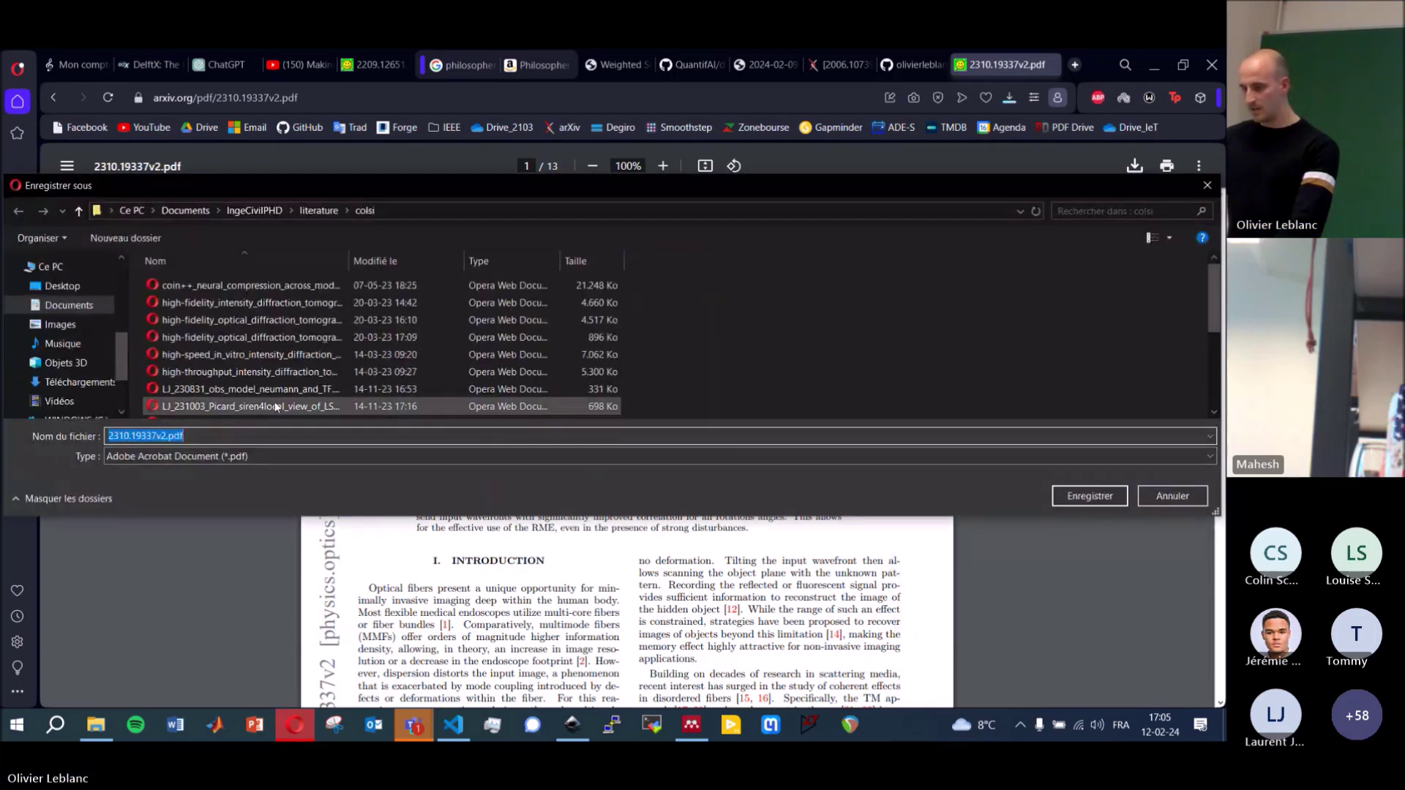
{"action": "left_click", "coordinate": [70, 382]}
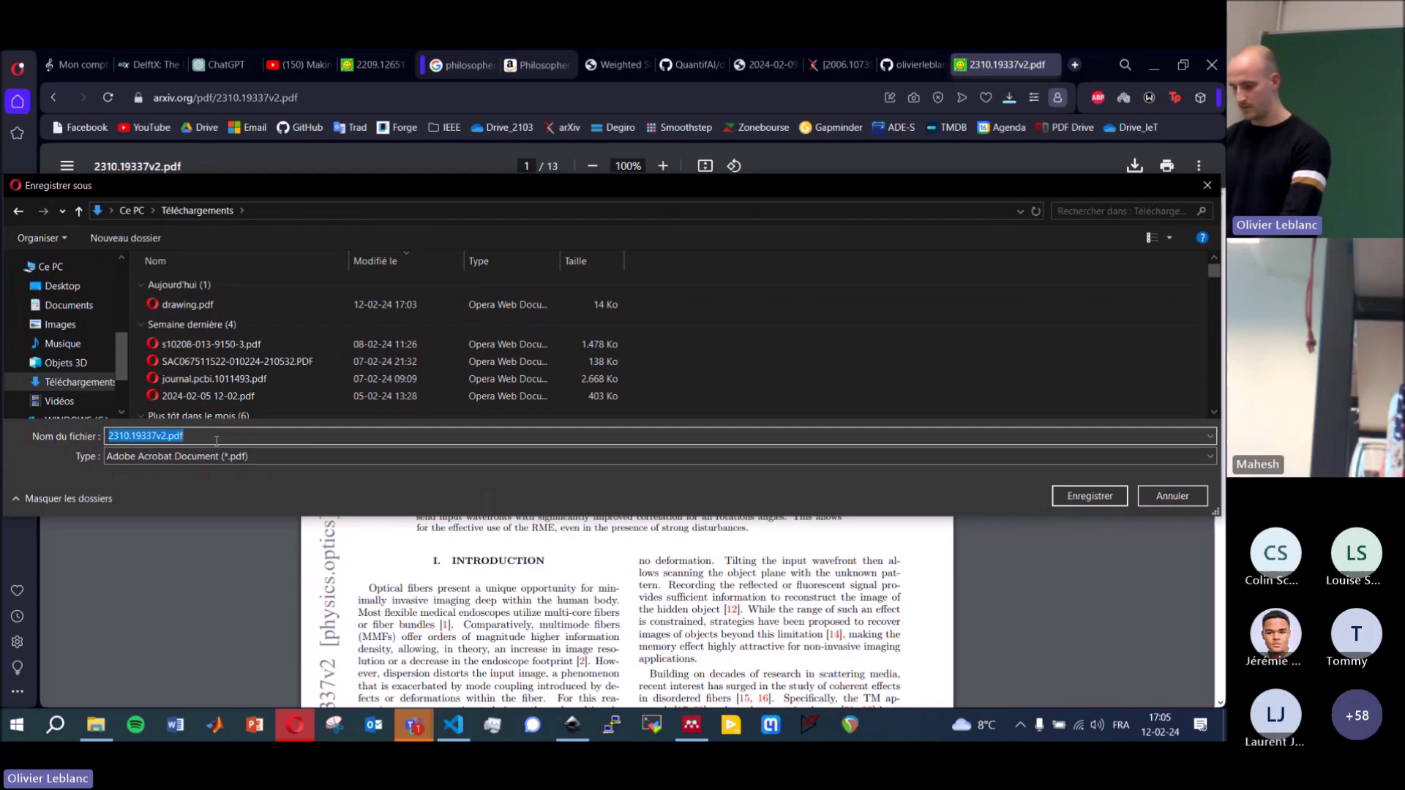
{"action": "type", "text": "tuto_paper"}
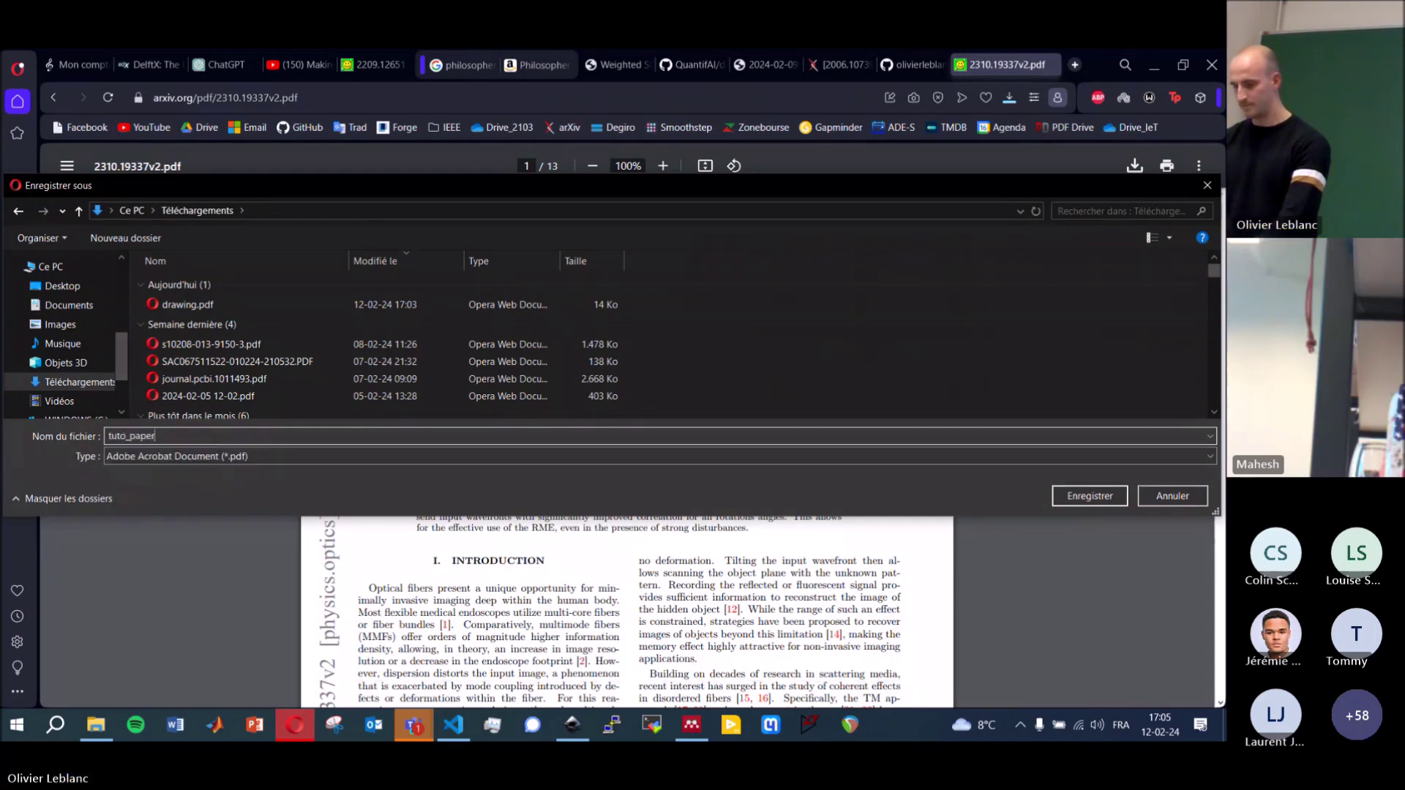
{"action": "key", "text": "Return"}
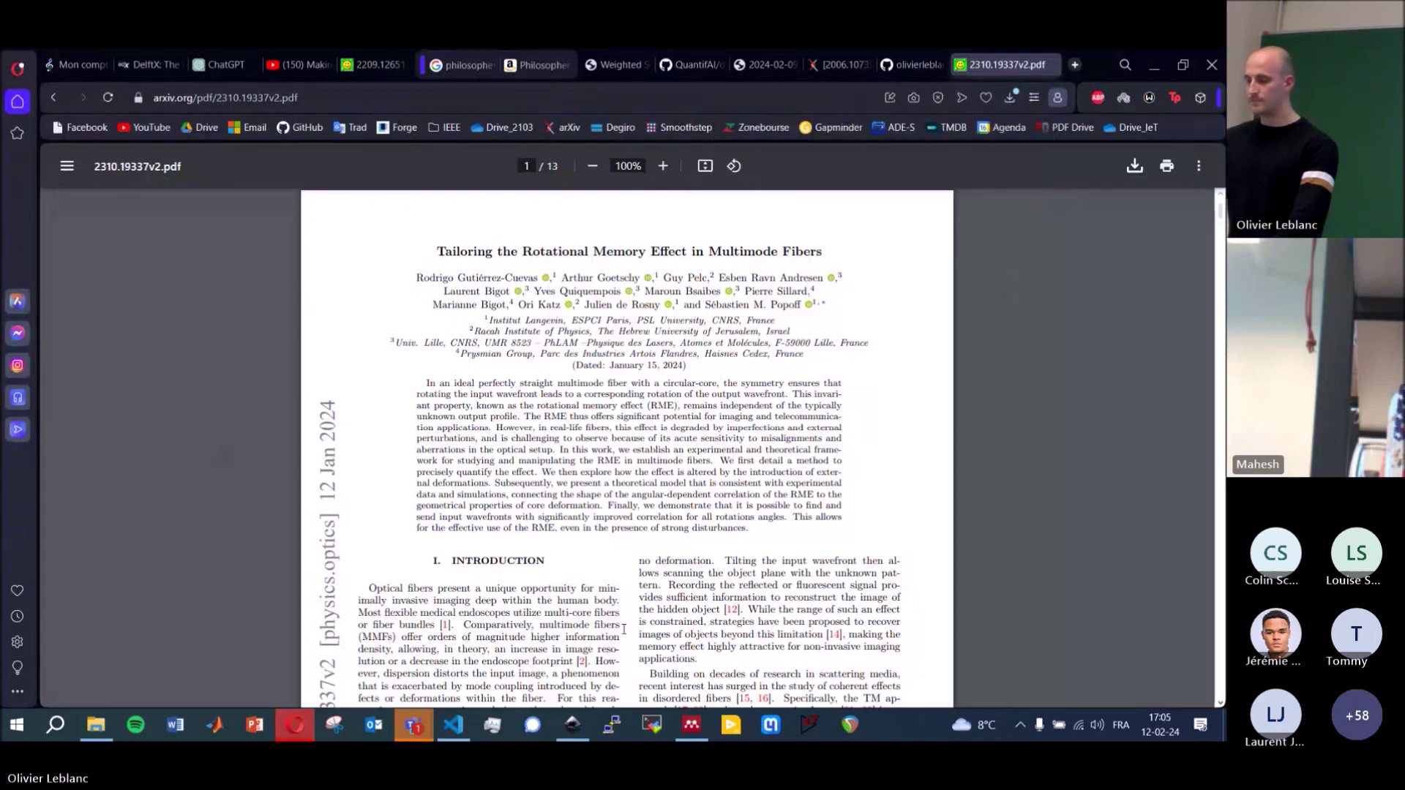
- Open tuto_paper.pdf from the Téléchargements folder in File Explorer and examine Figure 1 on page 2
{"action": "left_click", "coordinate": [572, 724]}
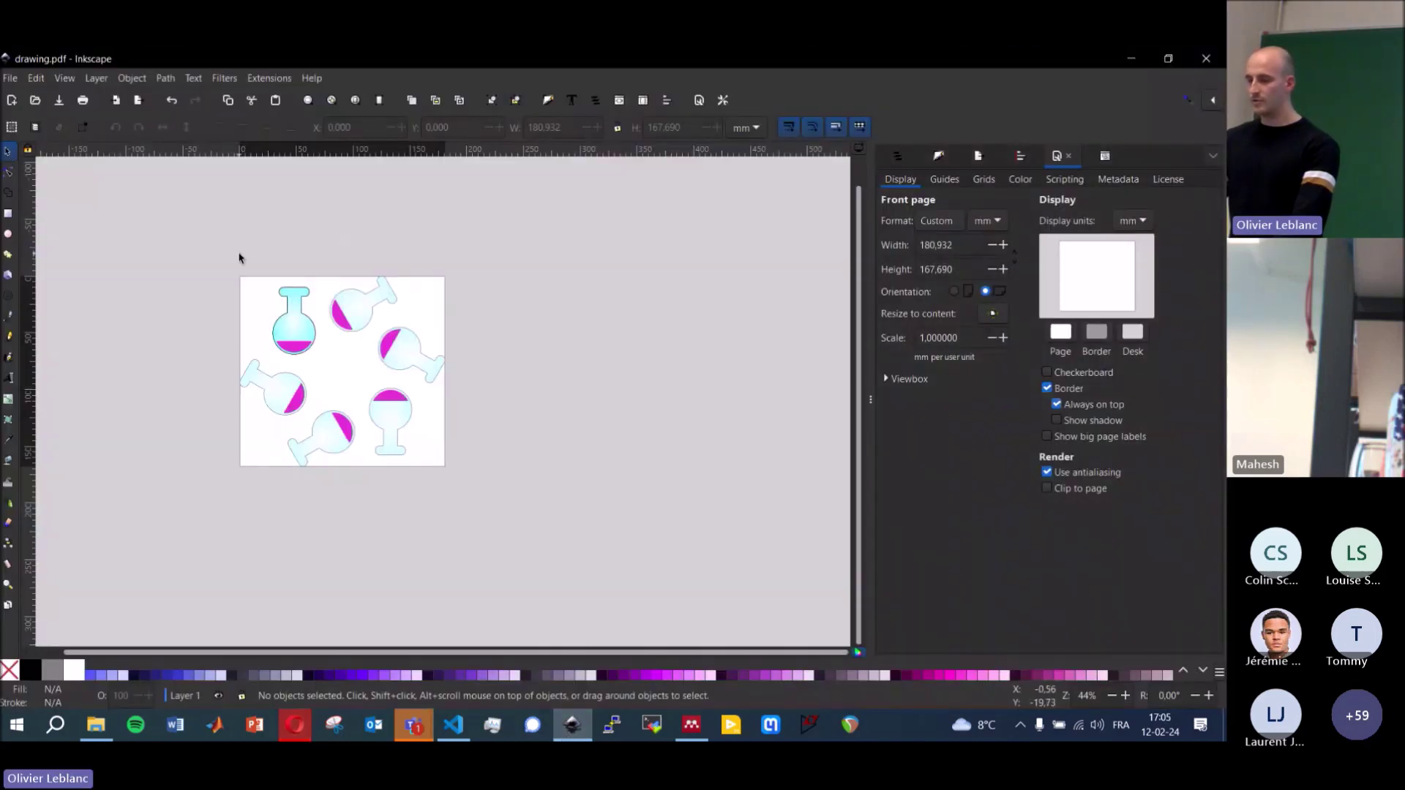
{"action": "left_click", "coordinate": [96, 724]}
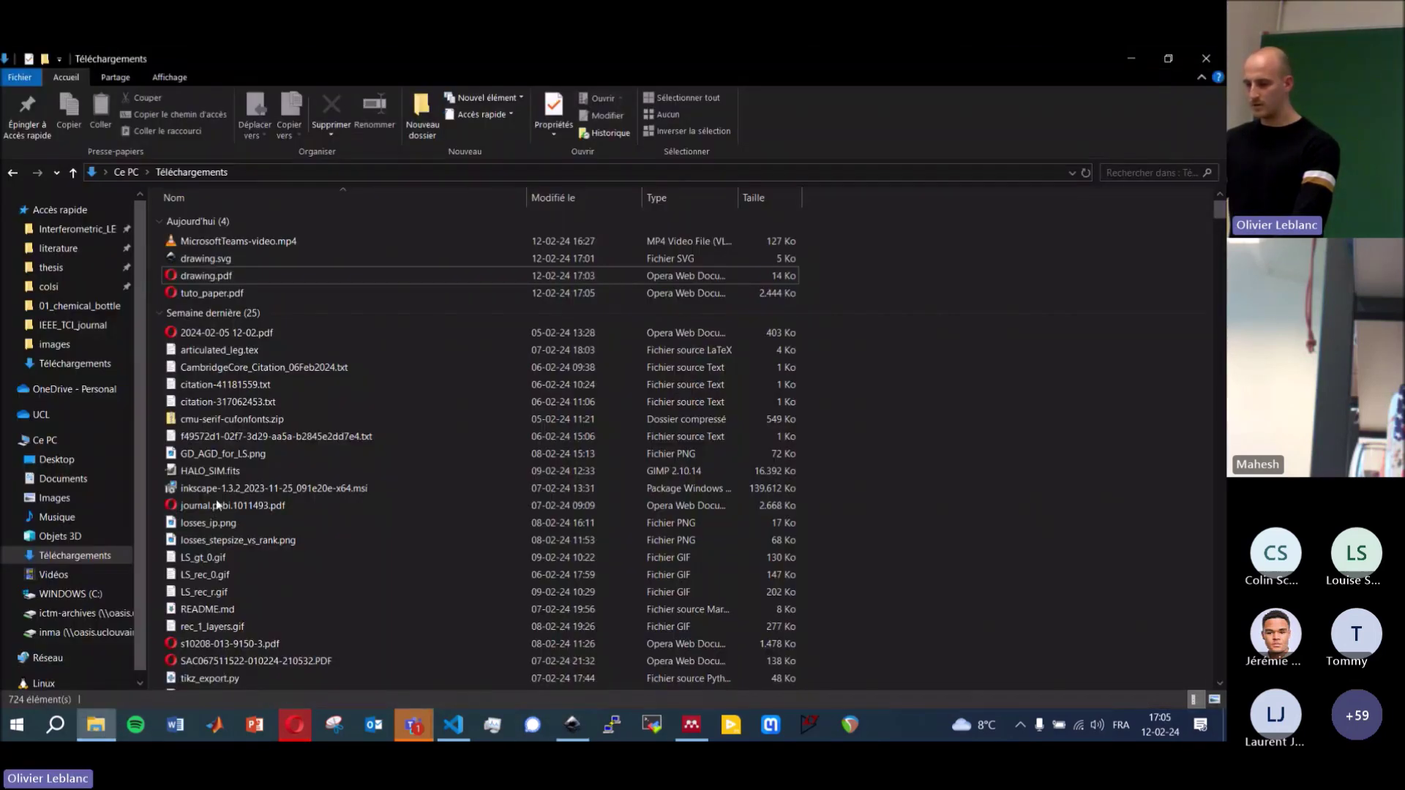
{"action": "double_click", "coordinate": [248, 296]}
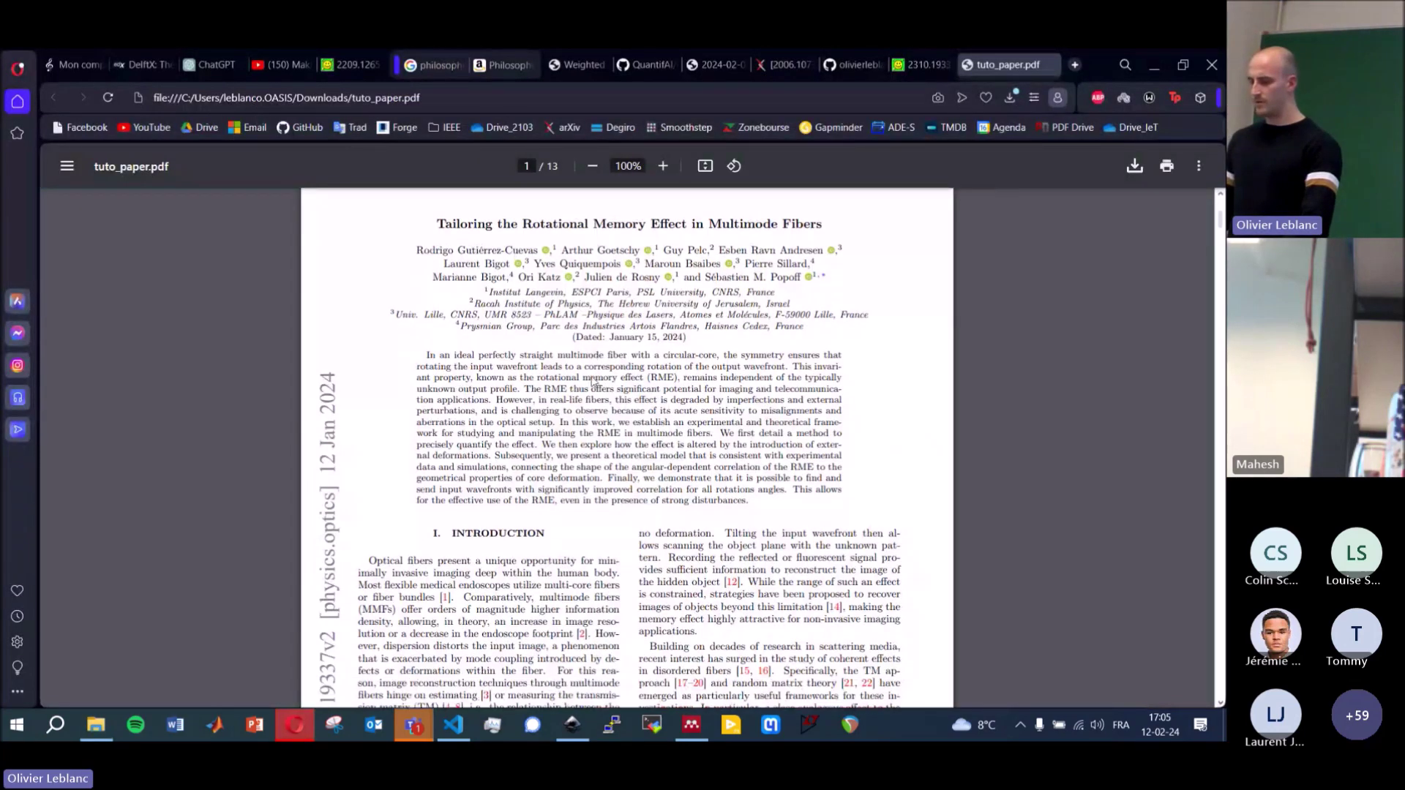
{"action": "scroll", "coordinate": [593, 381], "scroll_direction": "down", "scroll_amount": 15}
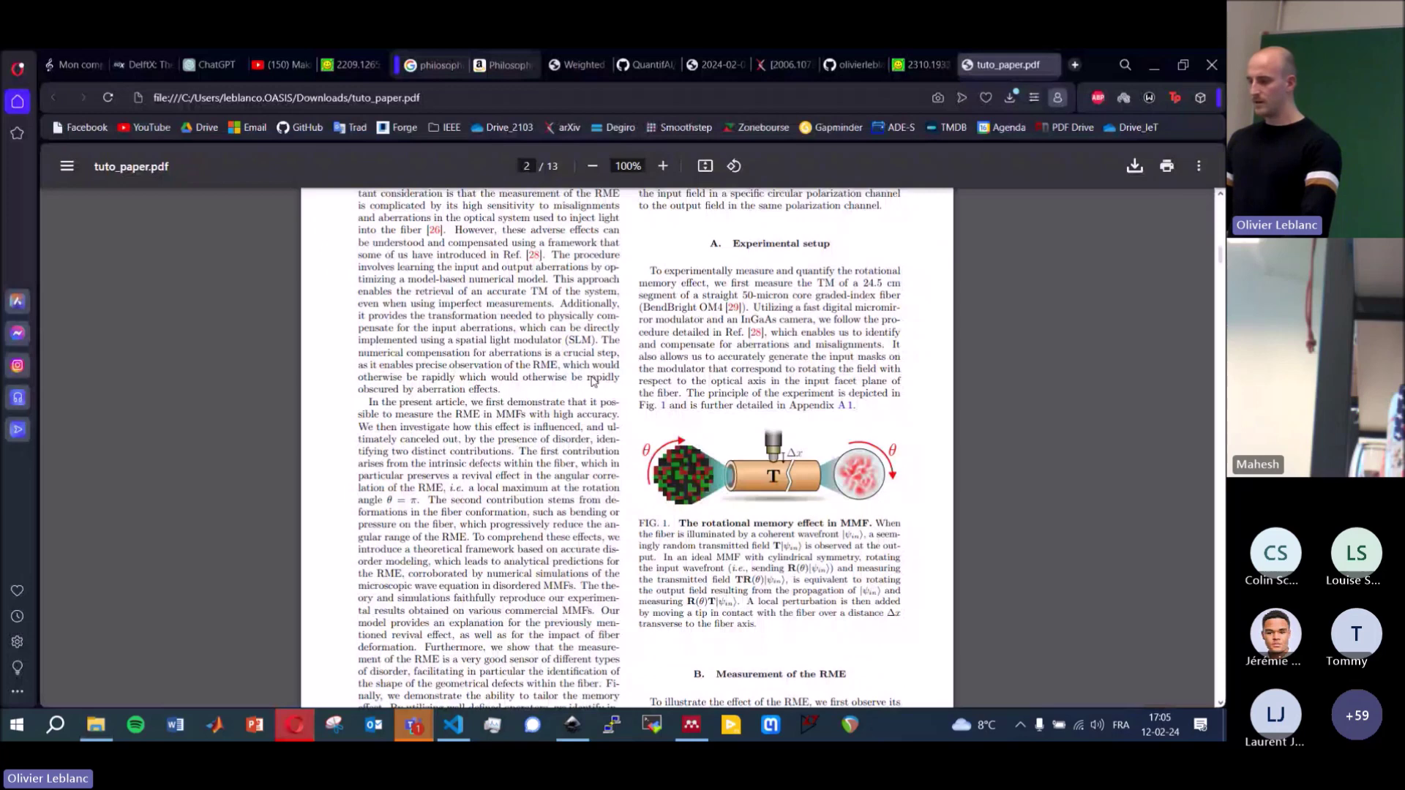
{"action": "scroll", "coordinate": [593, 381], "scroll_direction": "down", "scroll_amount": 1}
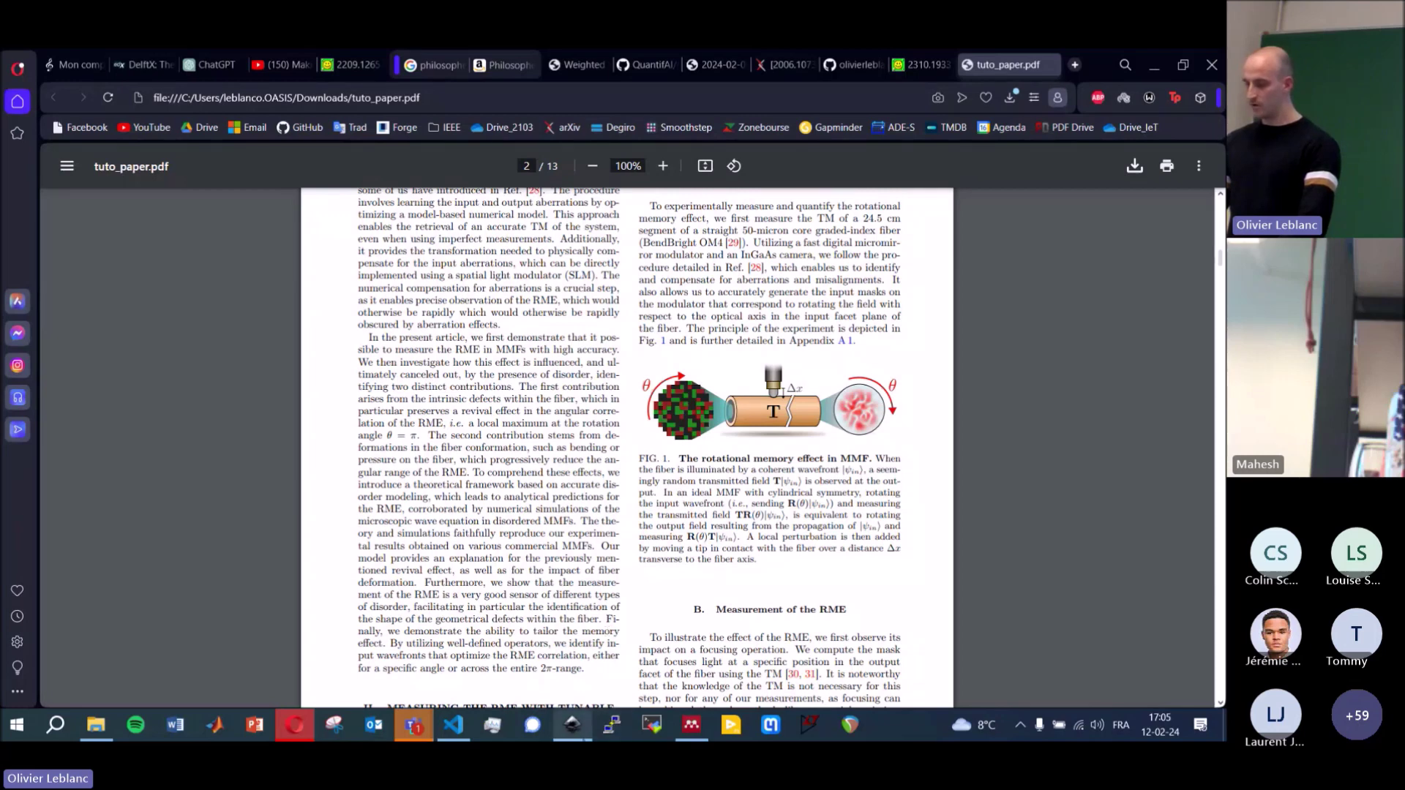
- Switch to Inkscape and import only page 2 of tuto_paper.pdf into the drawing using the internal import
{"action": "left_click", "coordinate": [573, 726]}
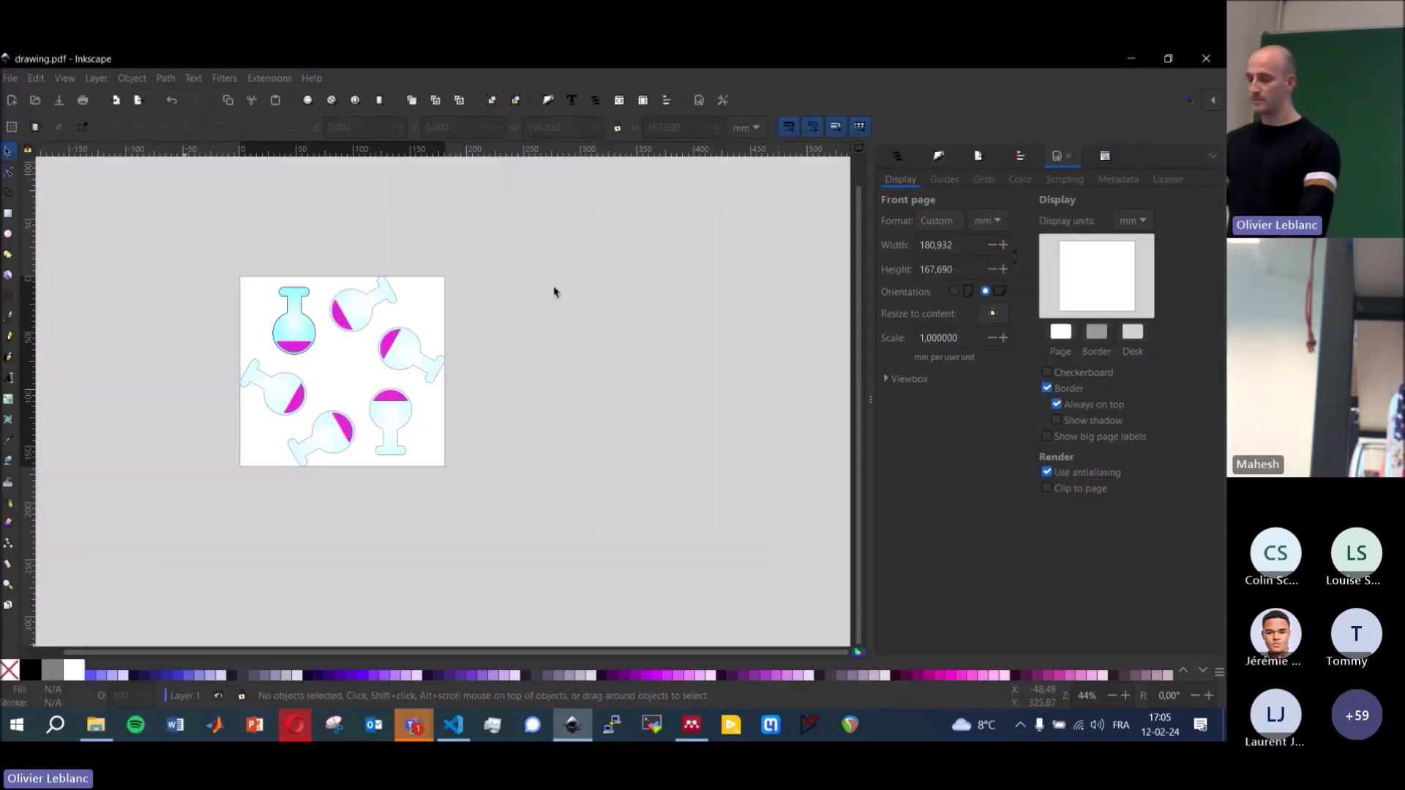
{"action": "left_click", "coordinate": [9, 77]}
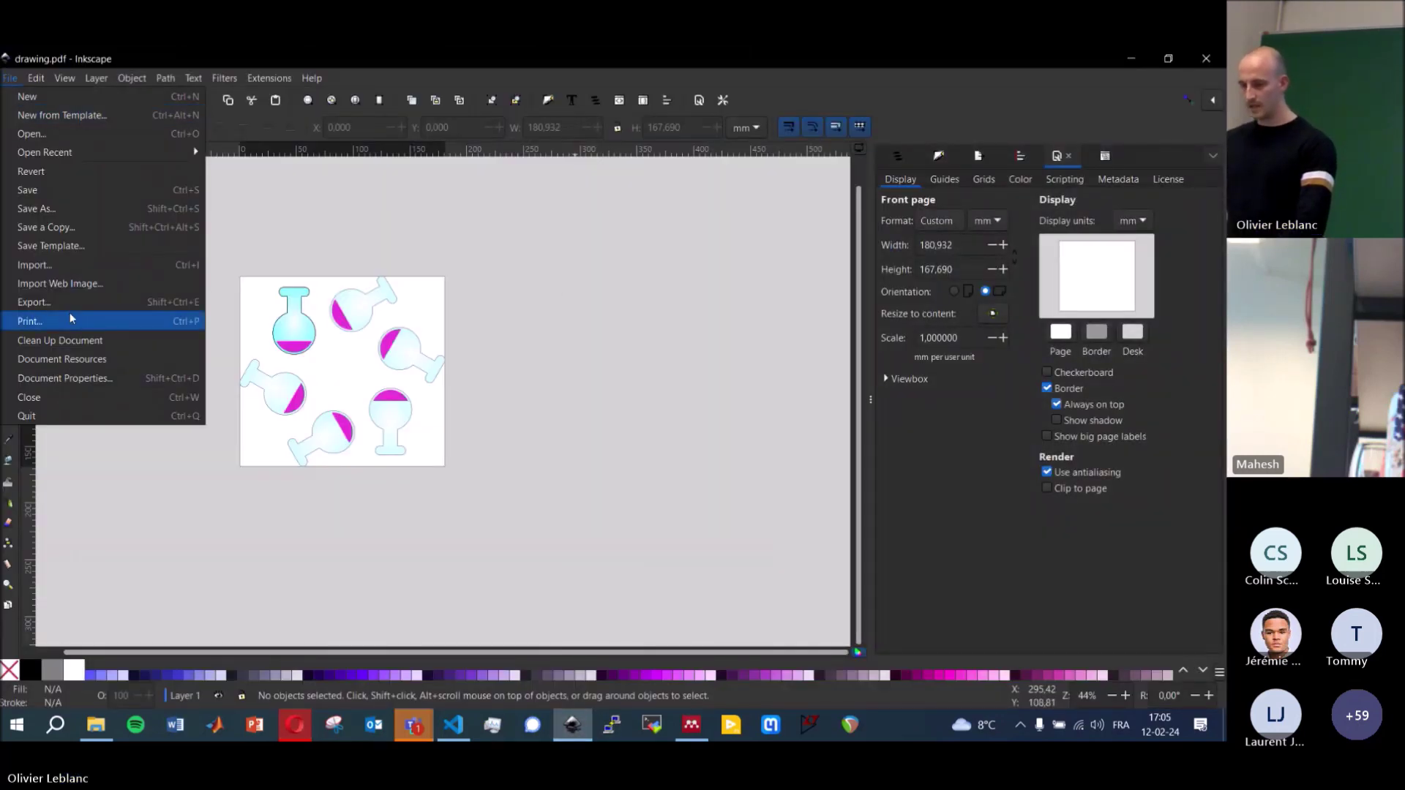
{"action": "left_click", "coordinate": [95, 270]}
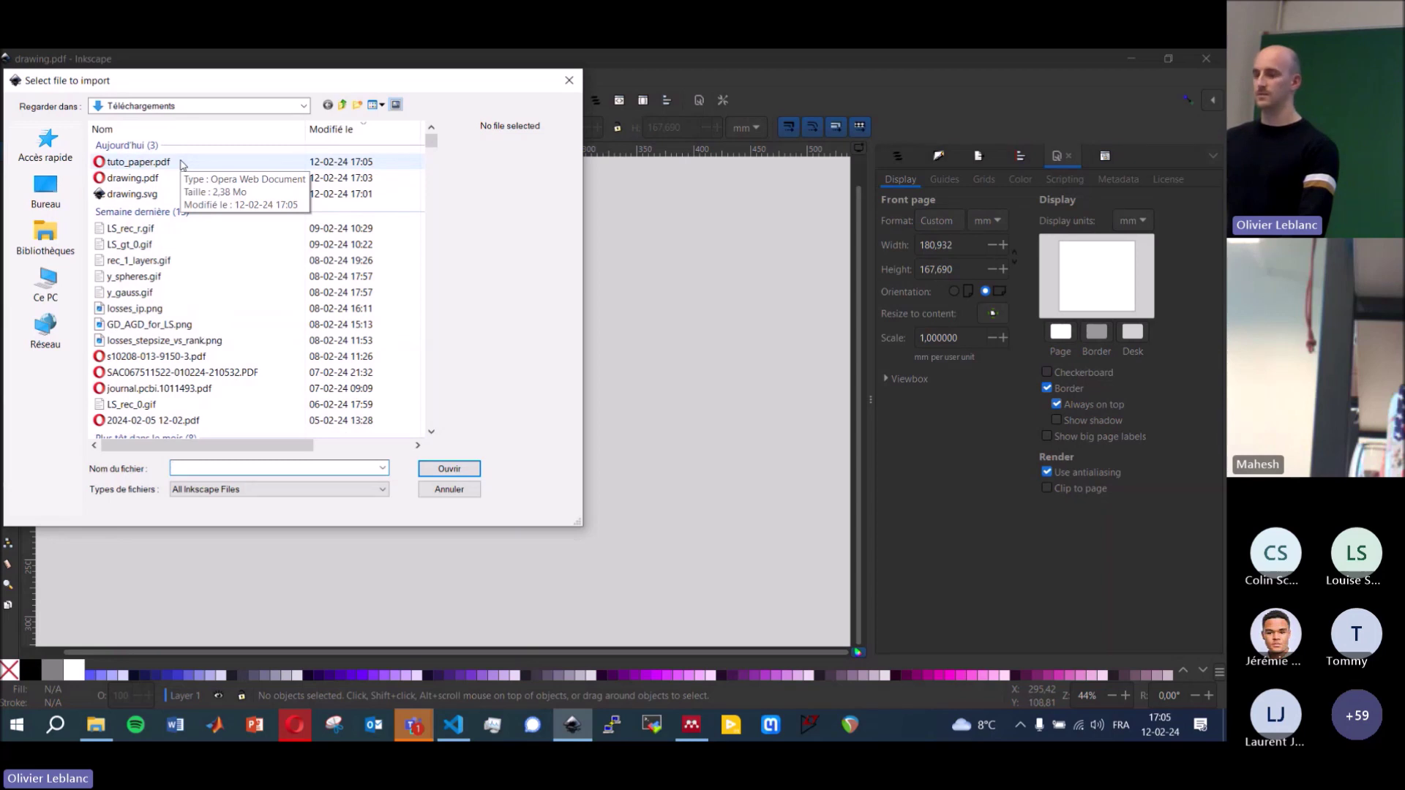
{"action": "double_click", "coordinate": [139, 162]}
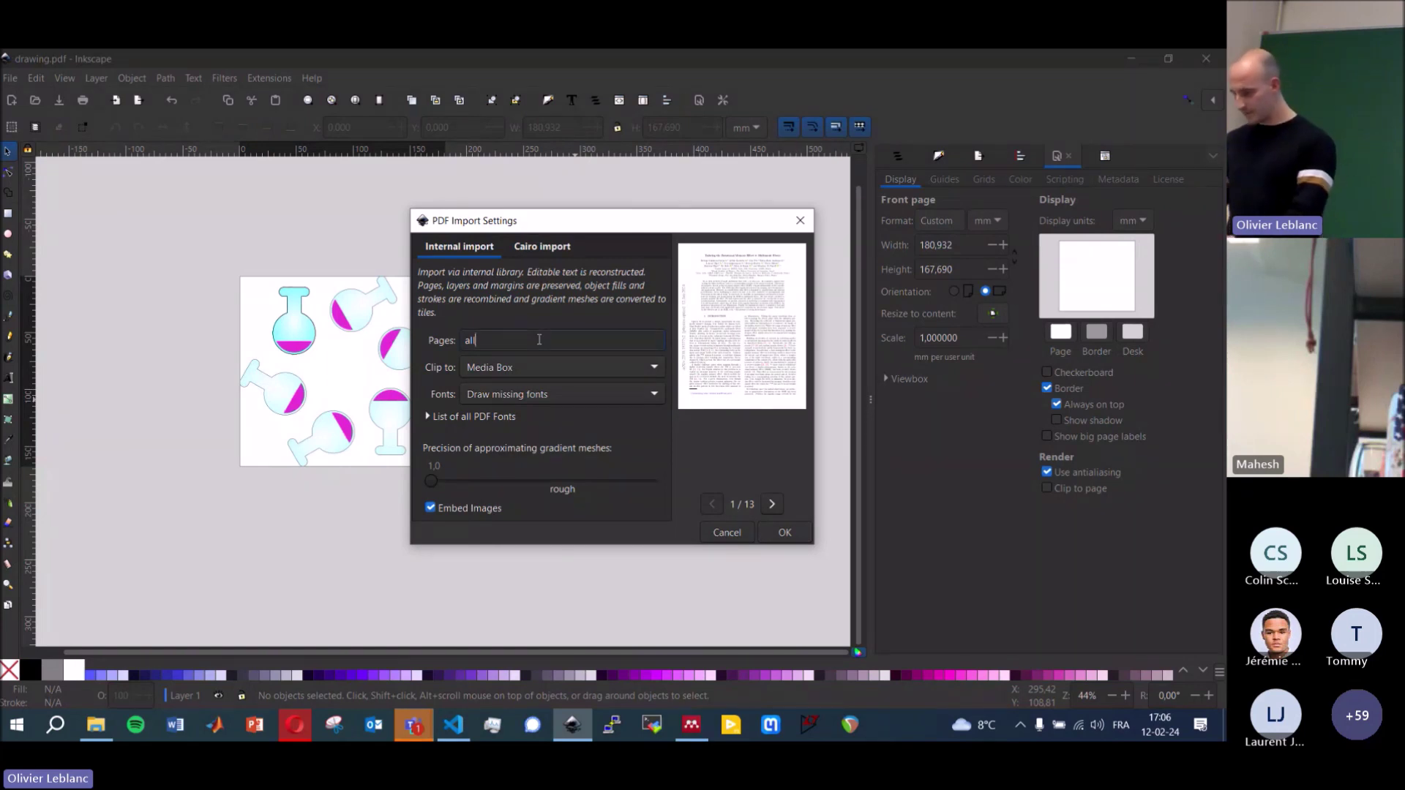
{"action": "key", "text": "BackSpace"}
{"action": "type", "text": "3"}
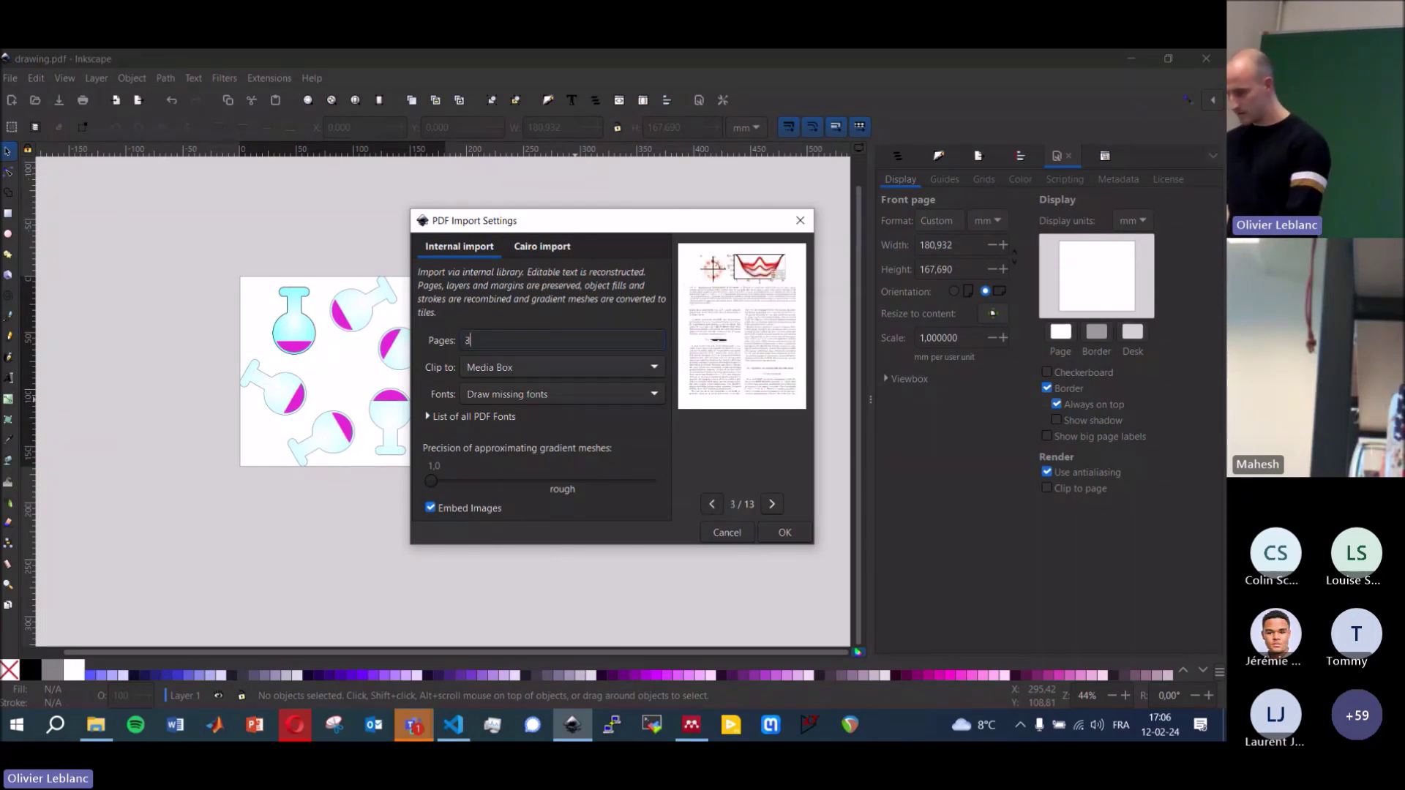
{"action": "key", "text": "BackSpace"}
{"action": "type", "text": "2"}
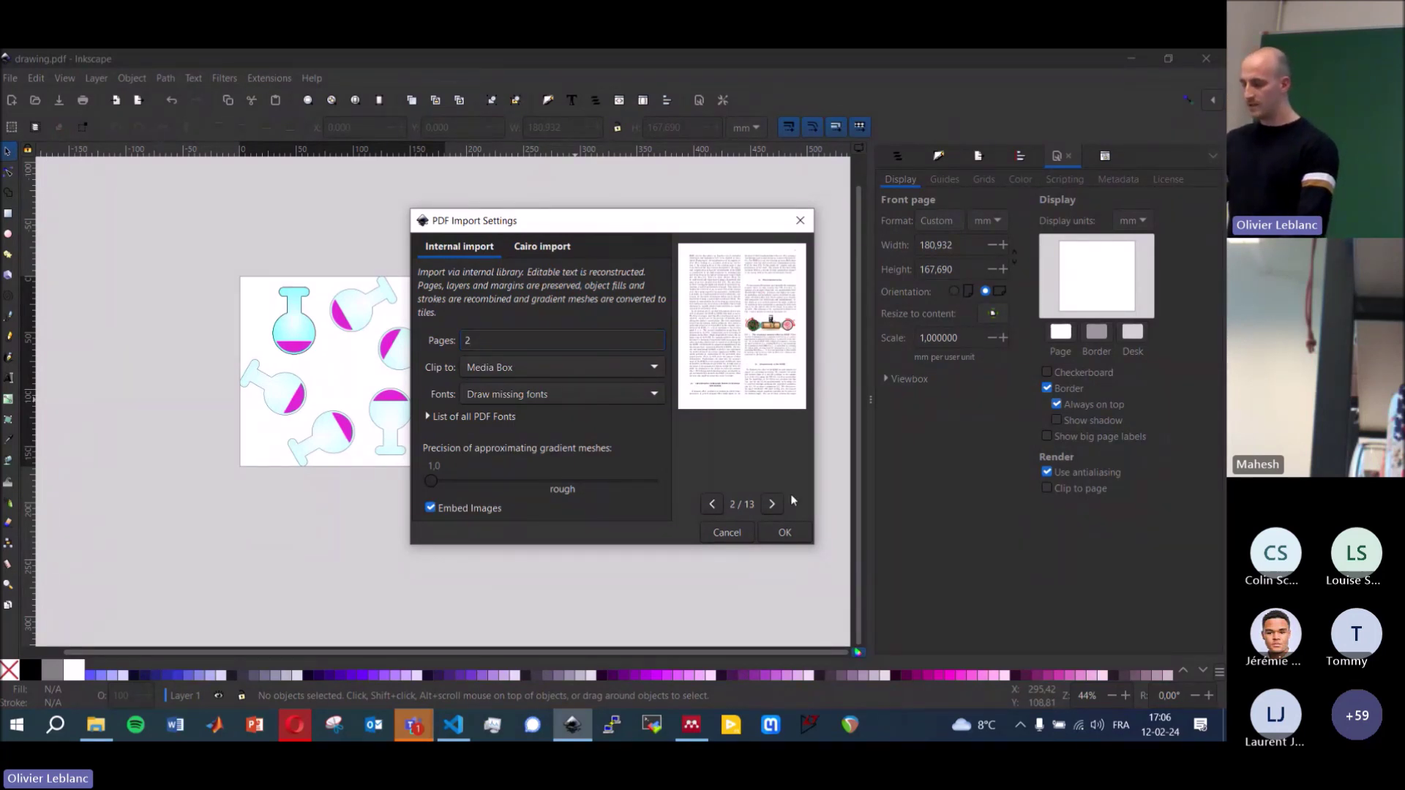
{"action": "left_click", "coordinate": [776, 533]}
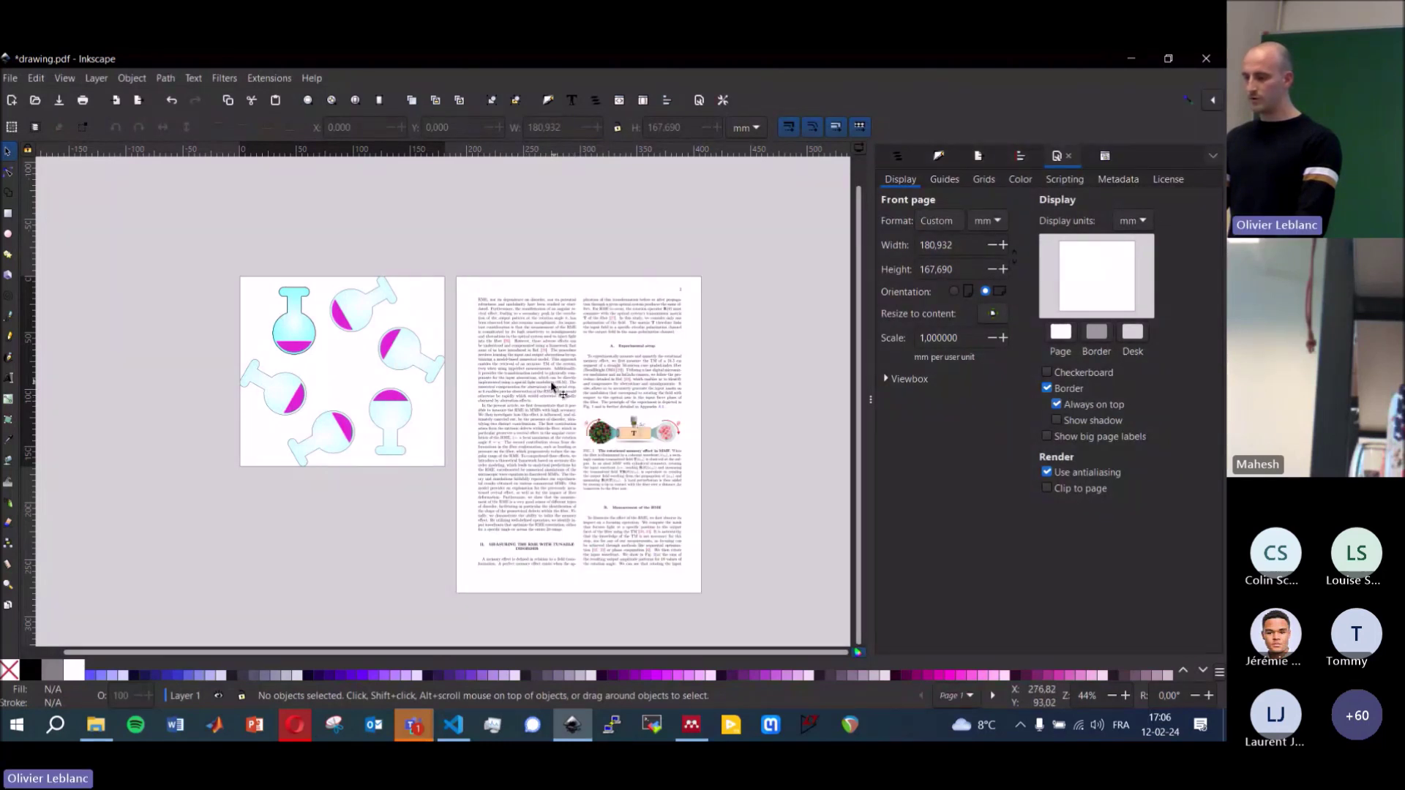
- Delete the large text group spanning both columns of the imported paper page
{"action": "left_click_drag", "start_coordinate": [542, 378], "coordinate": [543, 352]}
{"action": "key", "text": "ctrl+z"}
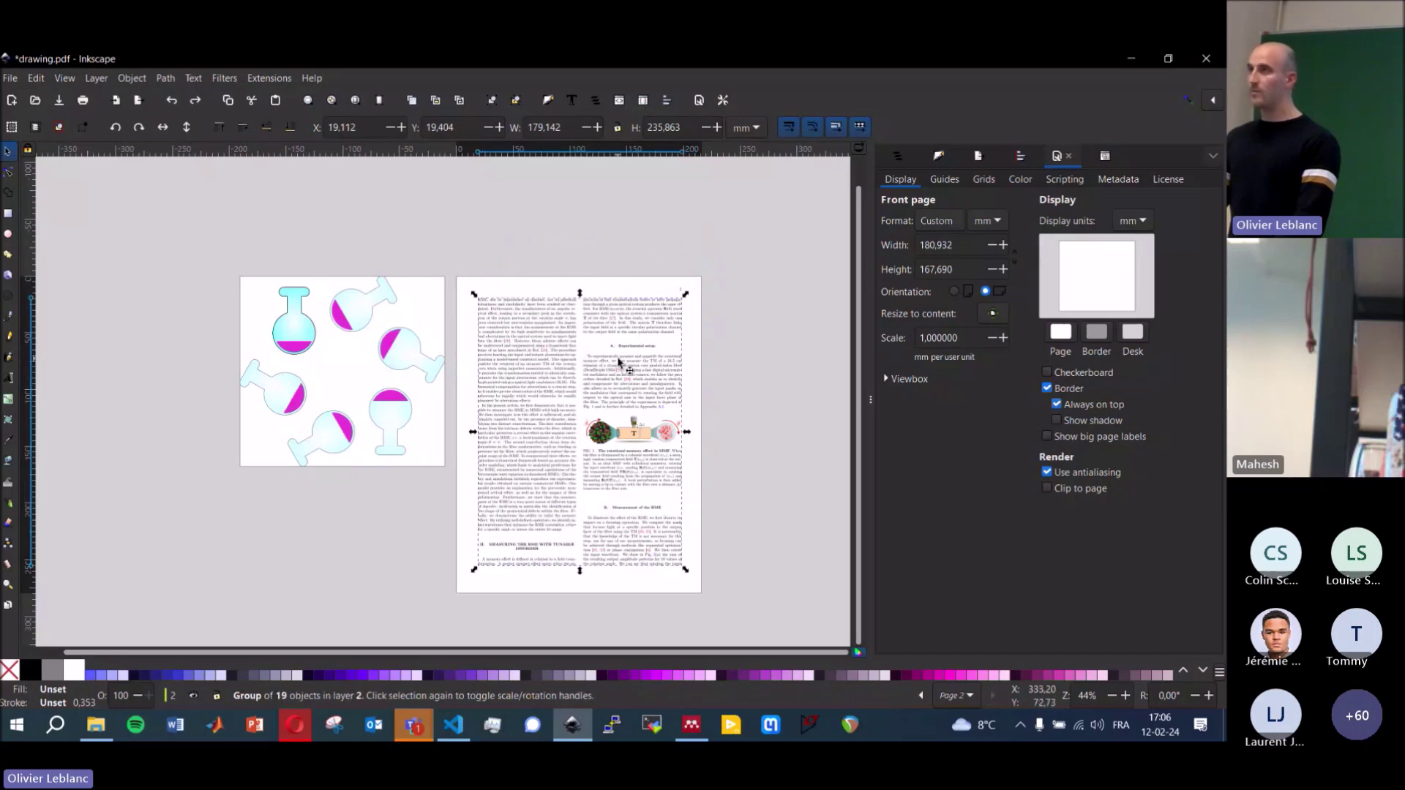
{"action": "scroll", "coordinate": [621, 364], "scroll_direction": "up", "scroll_amount": 3, "text": "ctrl"}
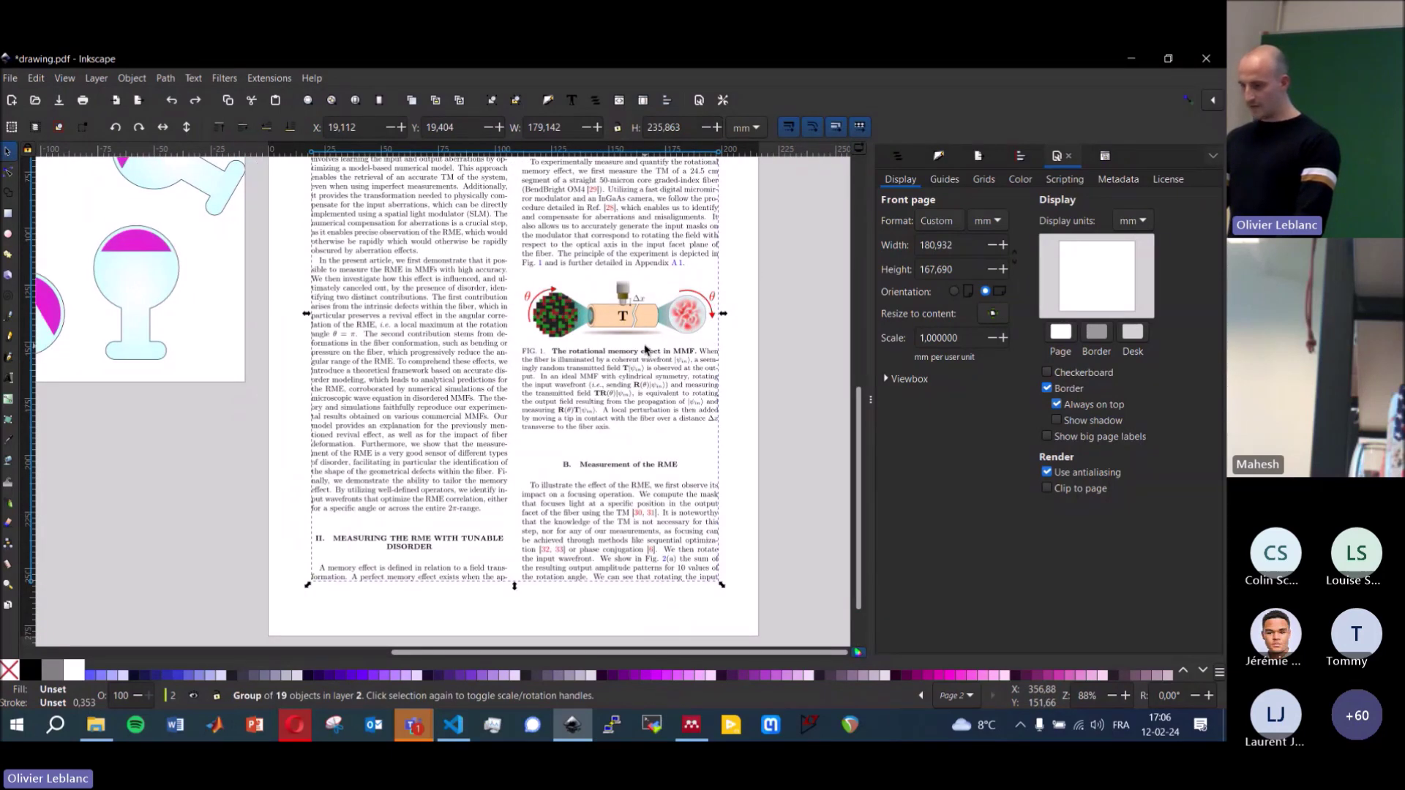
{"action": "scroll", "coordinate": [645, 351], "scroll_direction": "down", "scroll_amount": 1, "text": "ctrl"}
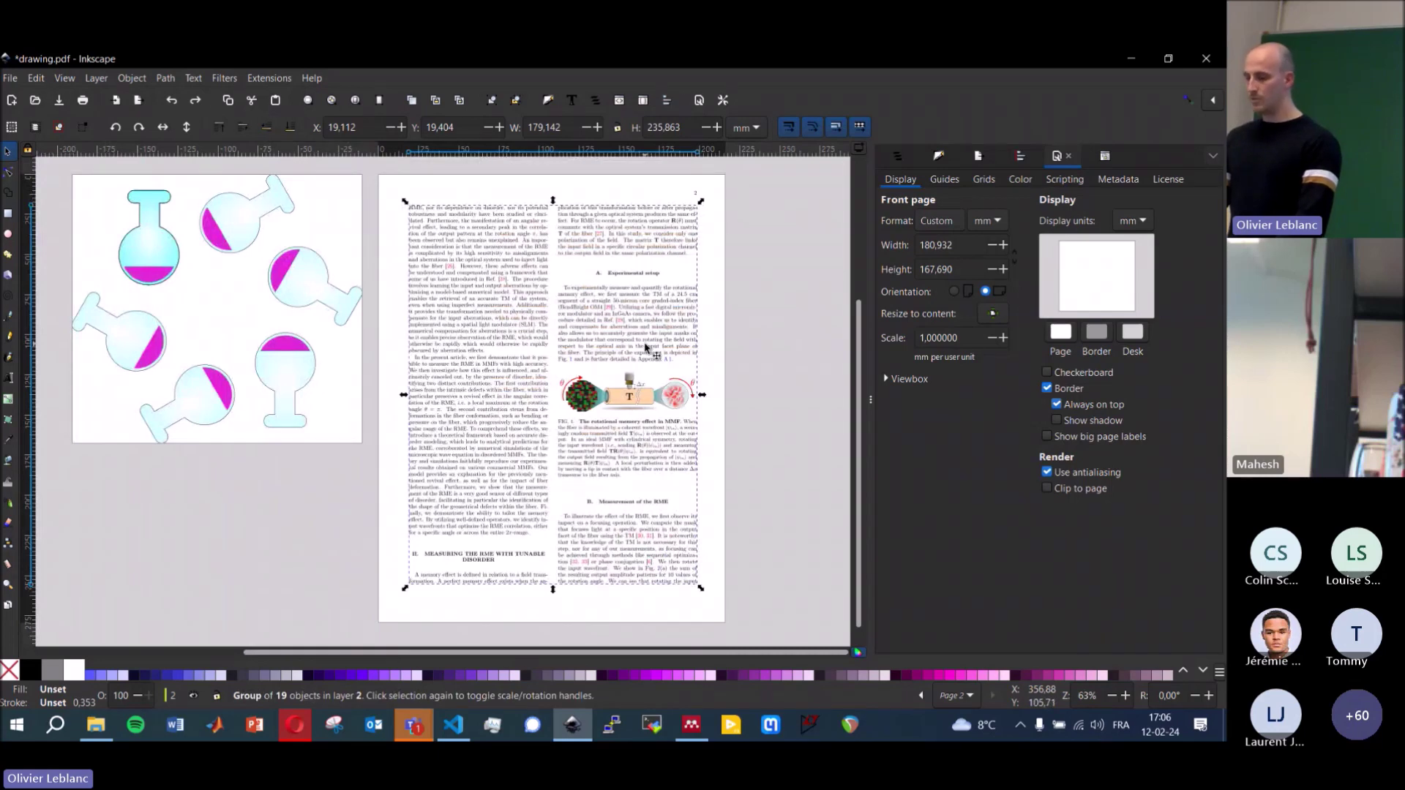
{"action": "left_click_drag", "start_coordinate": [487, 334], "coordinate": [488, 364]}
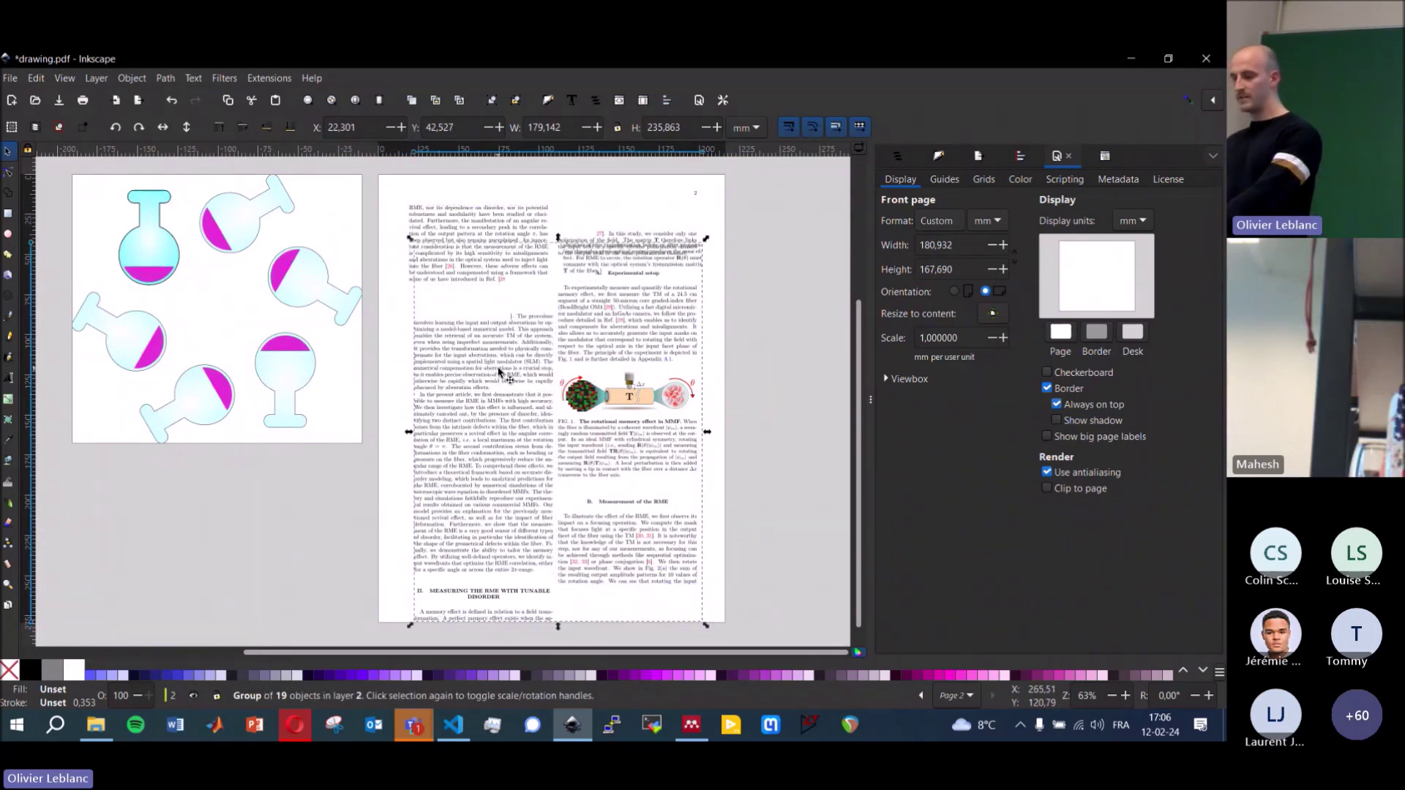
{"action": "key", "text": "Delete"}
- Delete the paragraph group directly above Figure 1 and the remaining text objects in the upper part of the imported page
{"action": "left_click", "coordinate": [617, 331]}
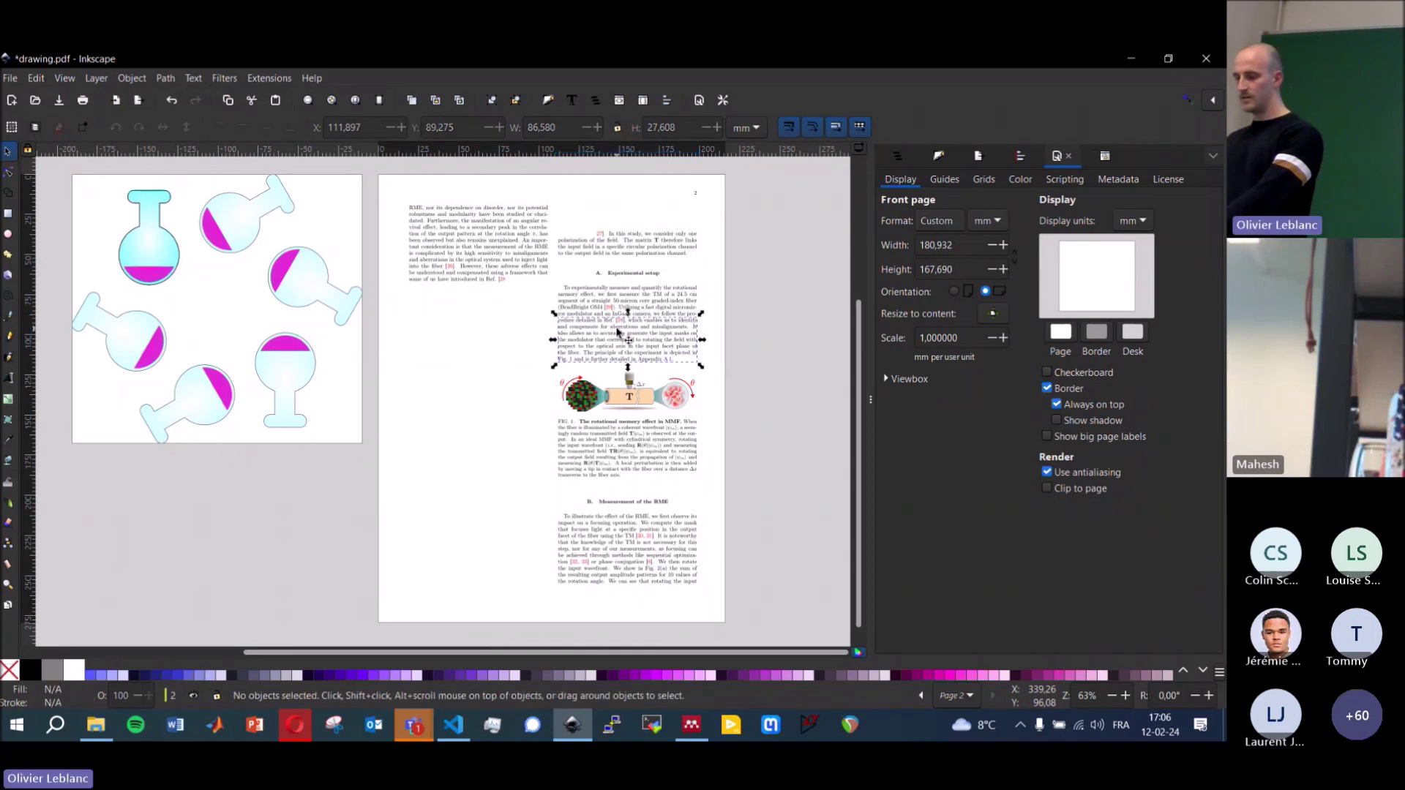
{"action": "key", "text": "Delete"}
{"action": "left_click_drag", "start_coordinate": [377, 183], "coordinate": [735, 341]}
{"action": "key", "text": "Delete"}
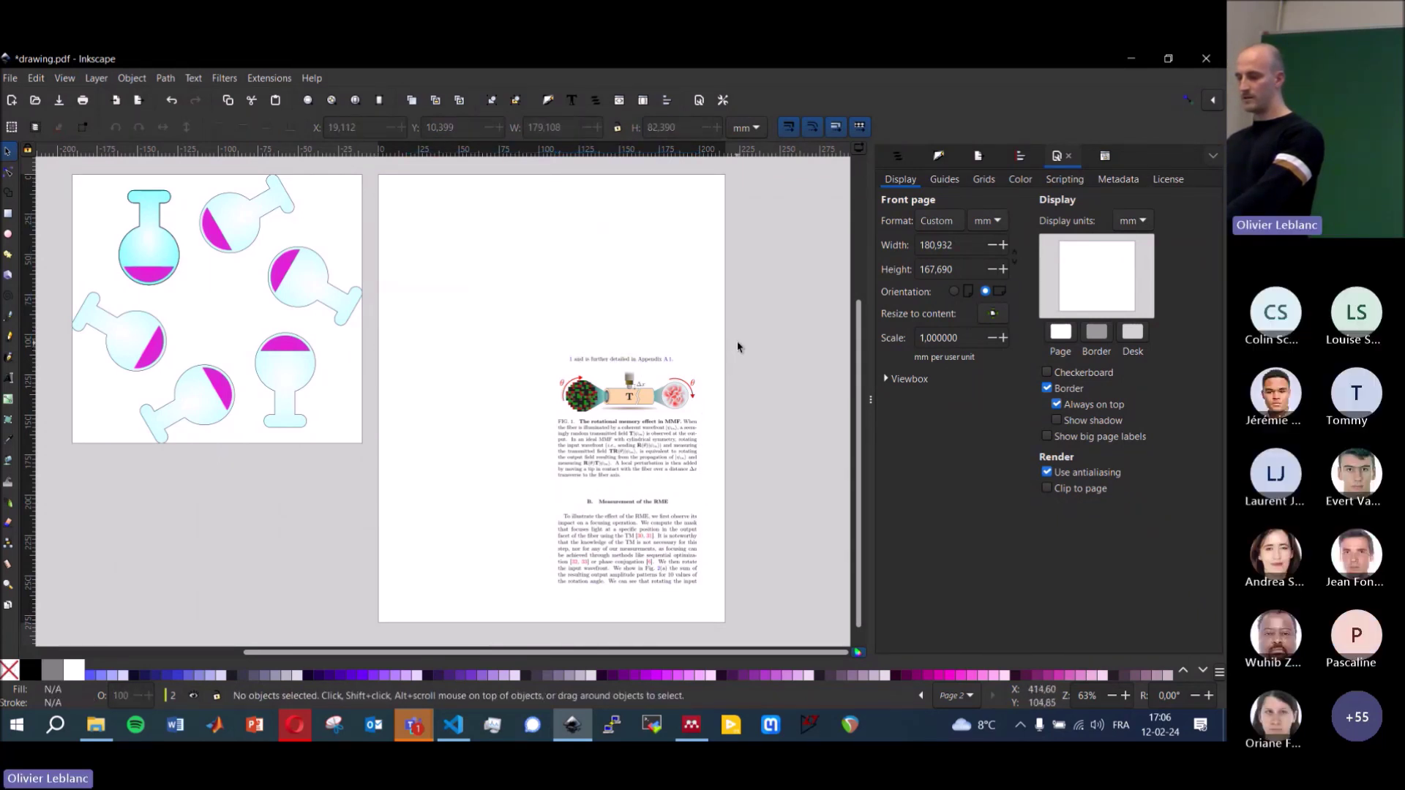
- Delete the caption and section text below Figure 1 and the remaining text line above it
{"action": "left_click_drag", "start_coordinate": [531, 619], "coordinate": [725, 414]}
{"action": "key", "text": "Delete"}
{"action": "left_click", "coordinate": [600, 362]}
{"action": "key", "text": "Delete"}
- Delete the leftover blue reference characters "1" and "A 1." above the figure
{"action": "scroll", "coordinate": [675, 382], "scroll_direction": "up", "scroll_amount": 3, "text": "ctrl"}
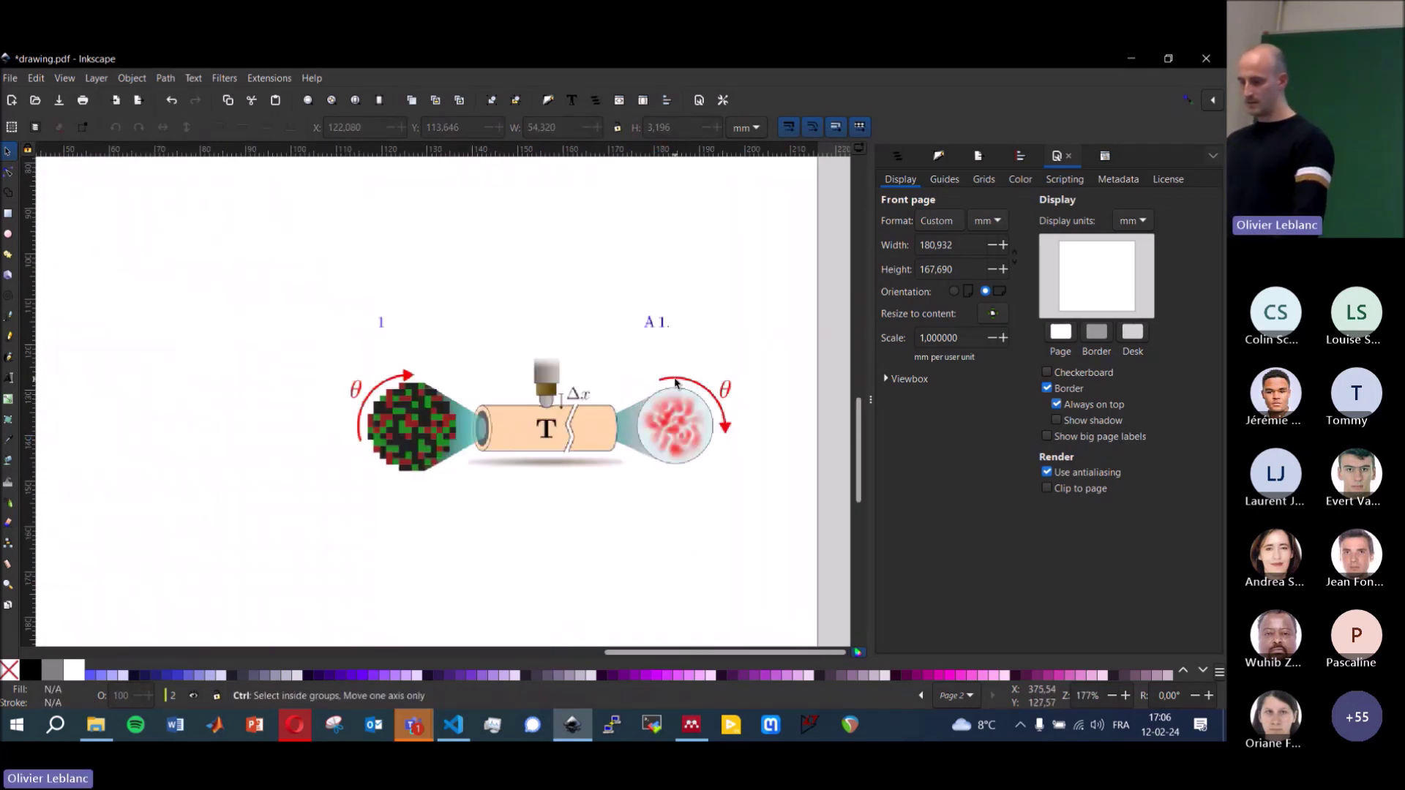
{"action": "left_click_drag", "start_coordinate": [317, 261], "coordinate": [703, 345]}
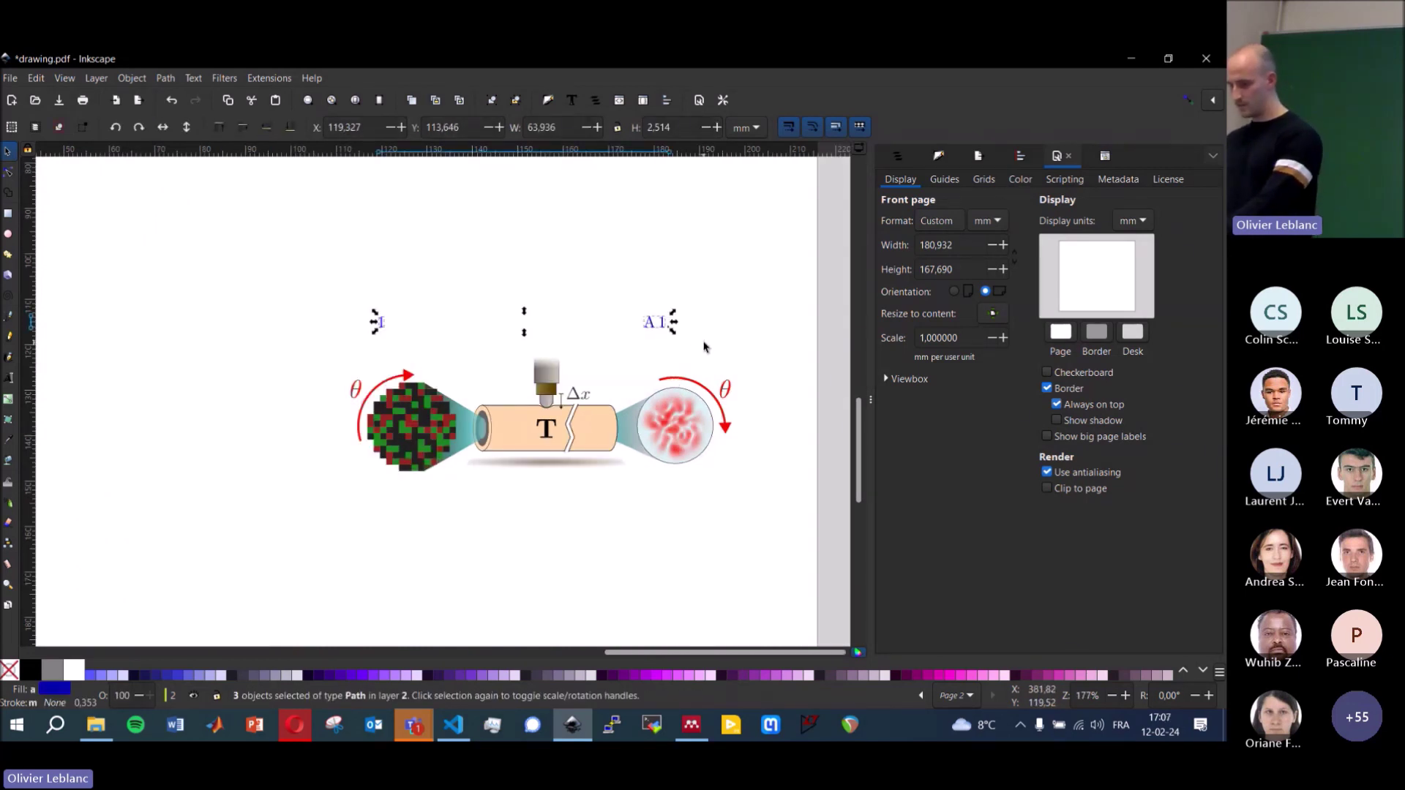
{"action": "key", "text": "Delete"}
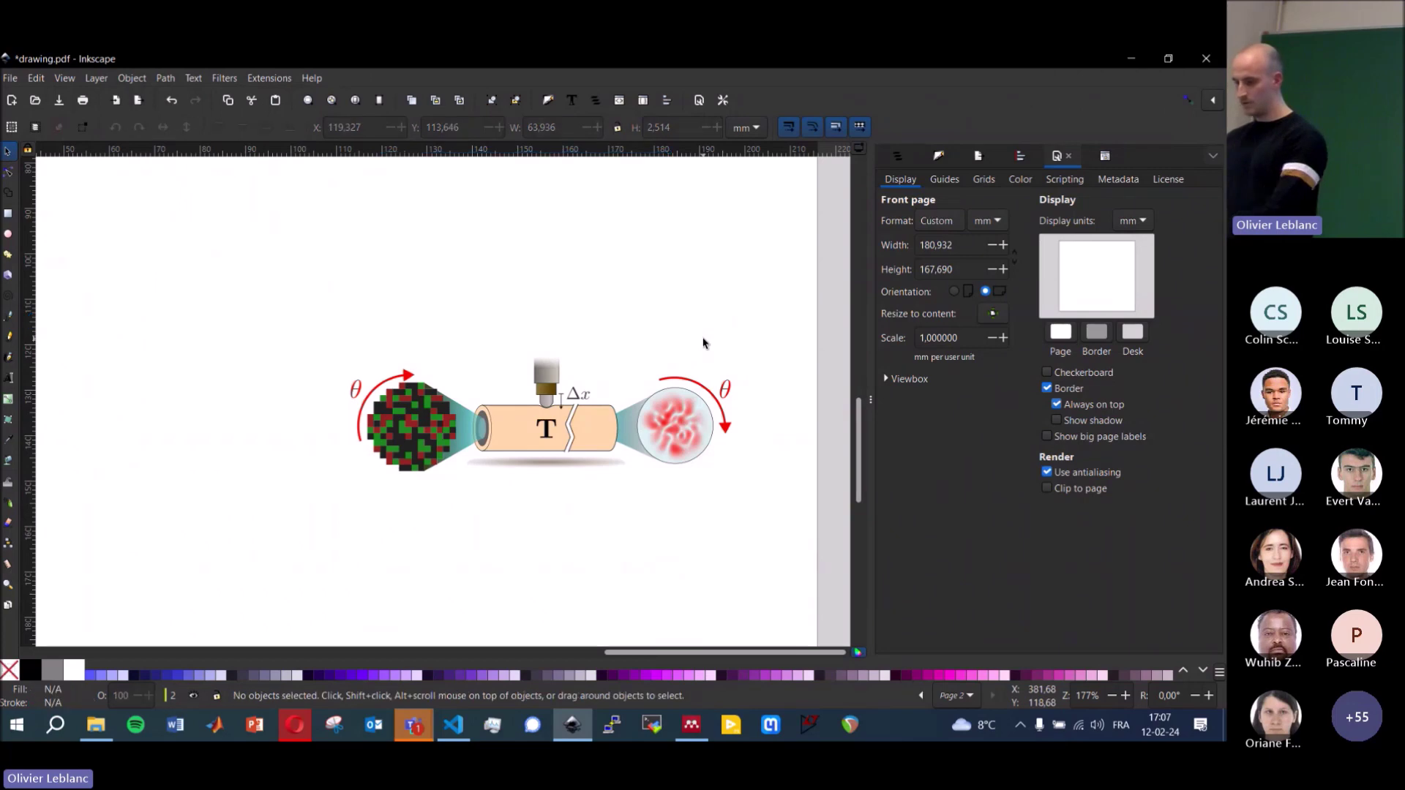
- Examine the isolated figure up close, from the red speckle disc across the fibre to the pixelated pattern
{"action": "scroll", "coordinate": [684, 386], "scroll_direction": "up", "scroll_amount": 3, "text": "ctrl"}
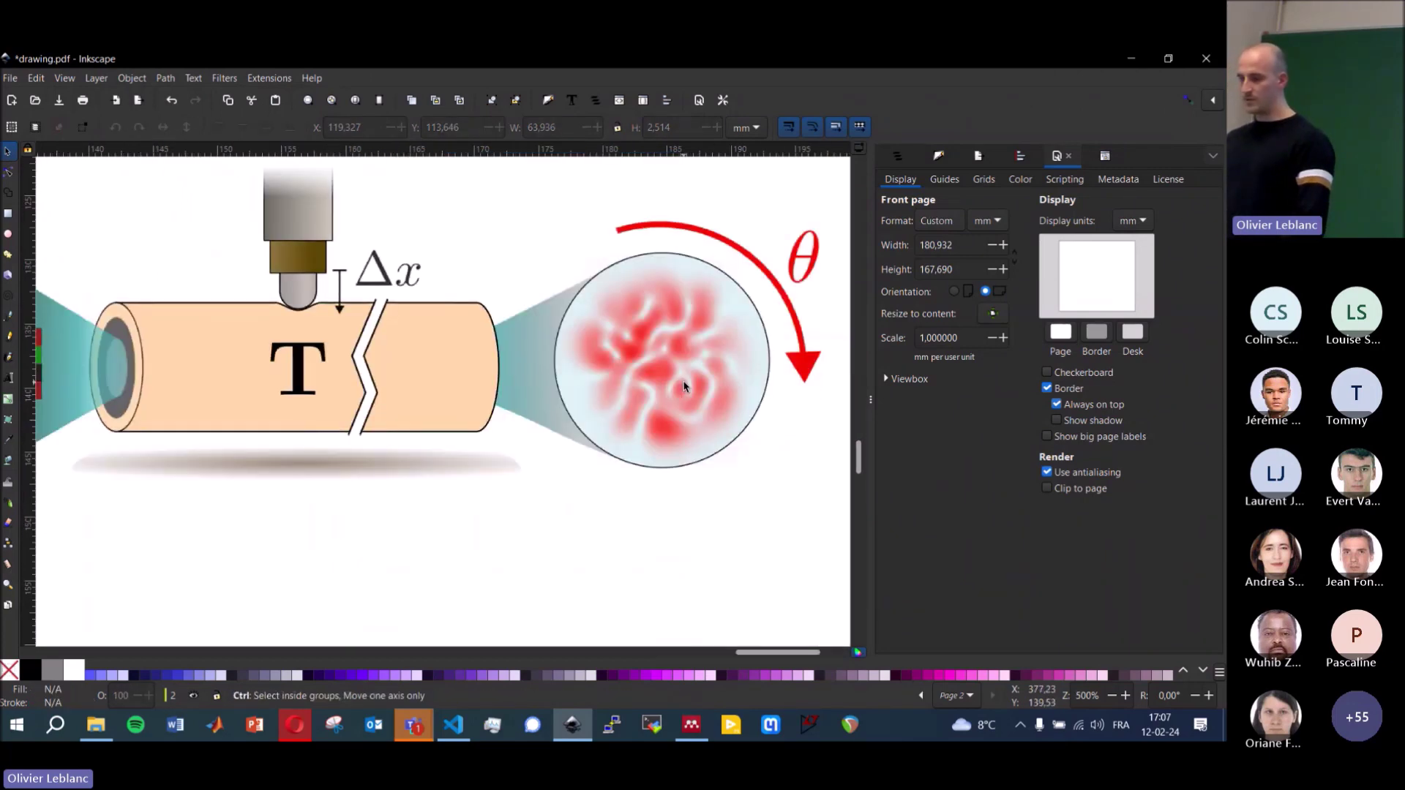
{"action": "scroll", "coordinate": [684, 387], "scroll_direction": "up", "scroll_amount": 3, "text": "ctrl"}
{"action": "scroll", "coordinate": [317, 394], "scroll_direction": "left", "scroll_amount": 10}
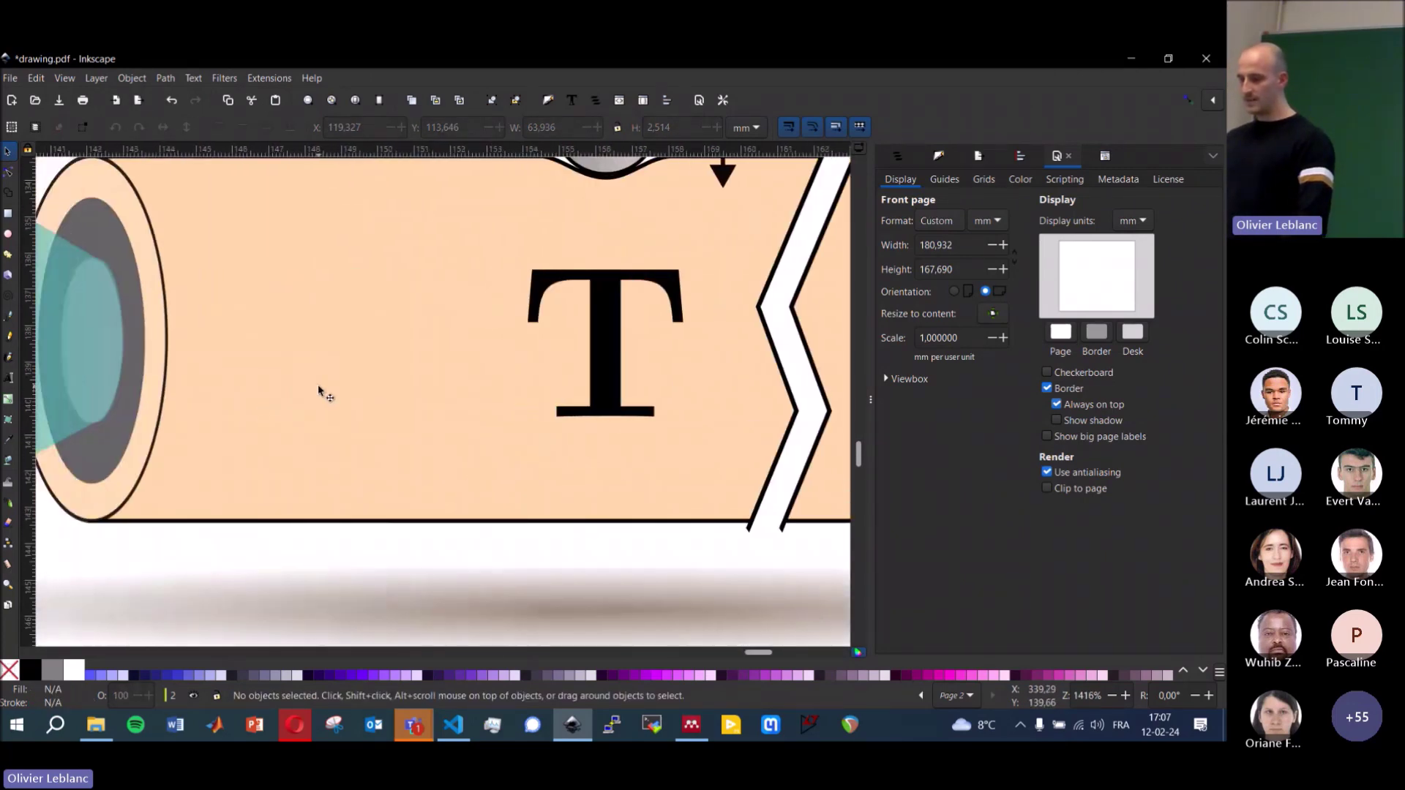
{"action": "scroll", "coordinate": [322, 393], "scroll_direction": "left", "scroll_amount": 15}
{"action": "scroll", "coordinate": [325, 394], "scroll_direction": "down", "scroll_amount": 1, "text": "ctrl"}
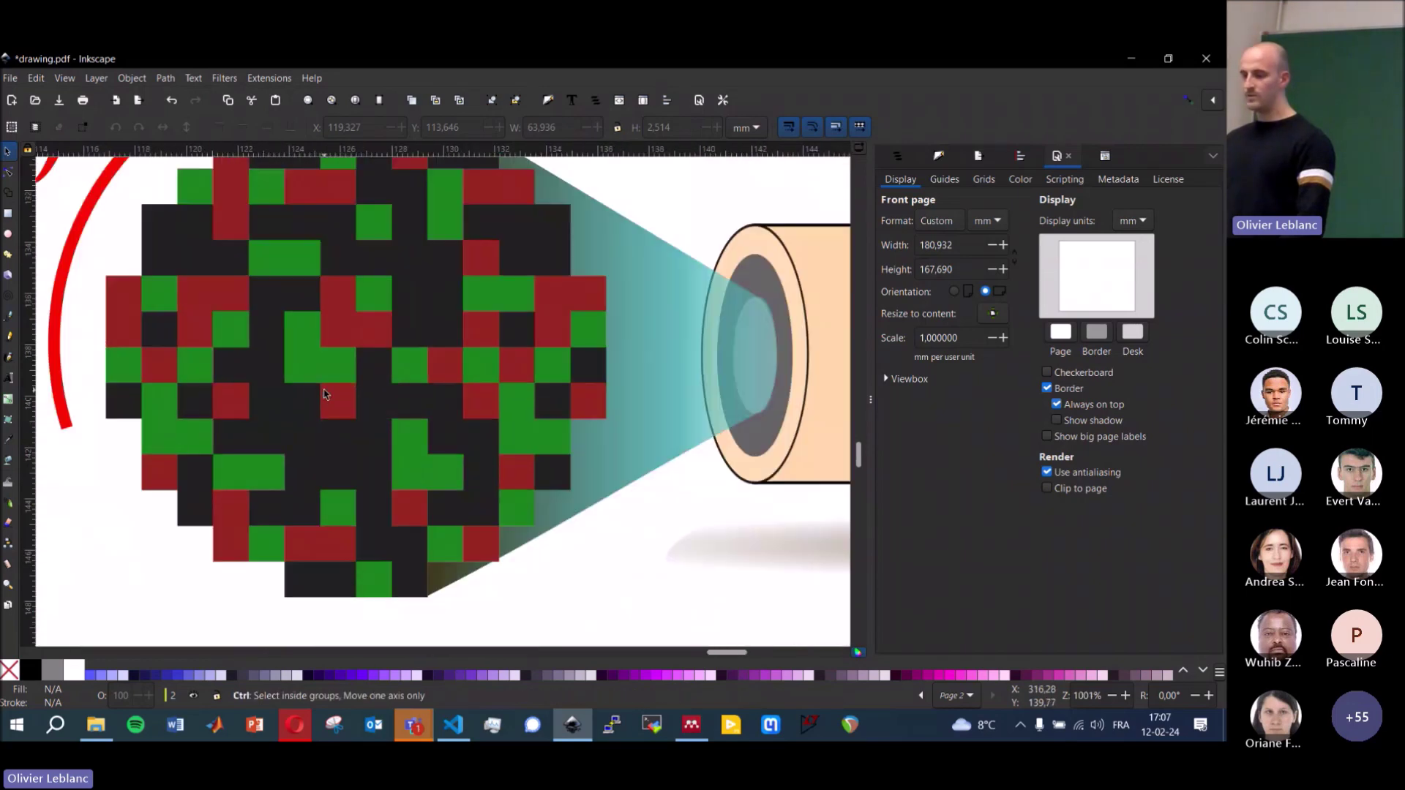
{"action": "scroll", "coordinate": [326, 394], "scroll_direction": "down", "scroll_amount": 5, "text": "ctrl"}
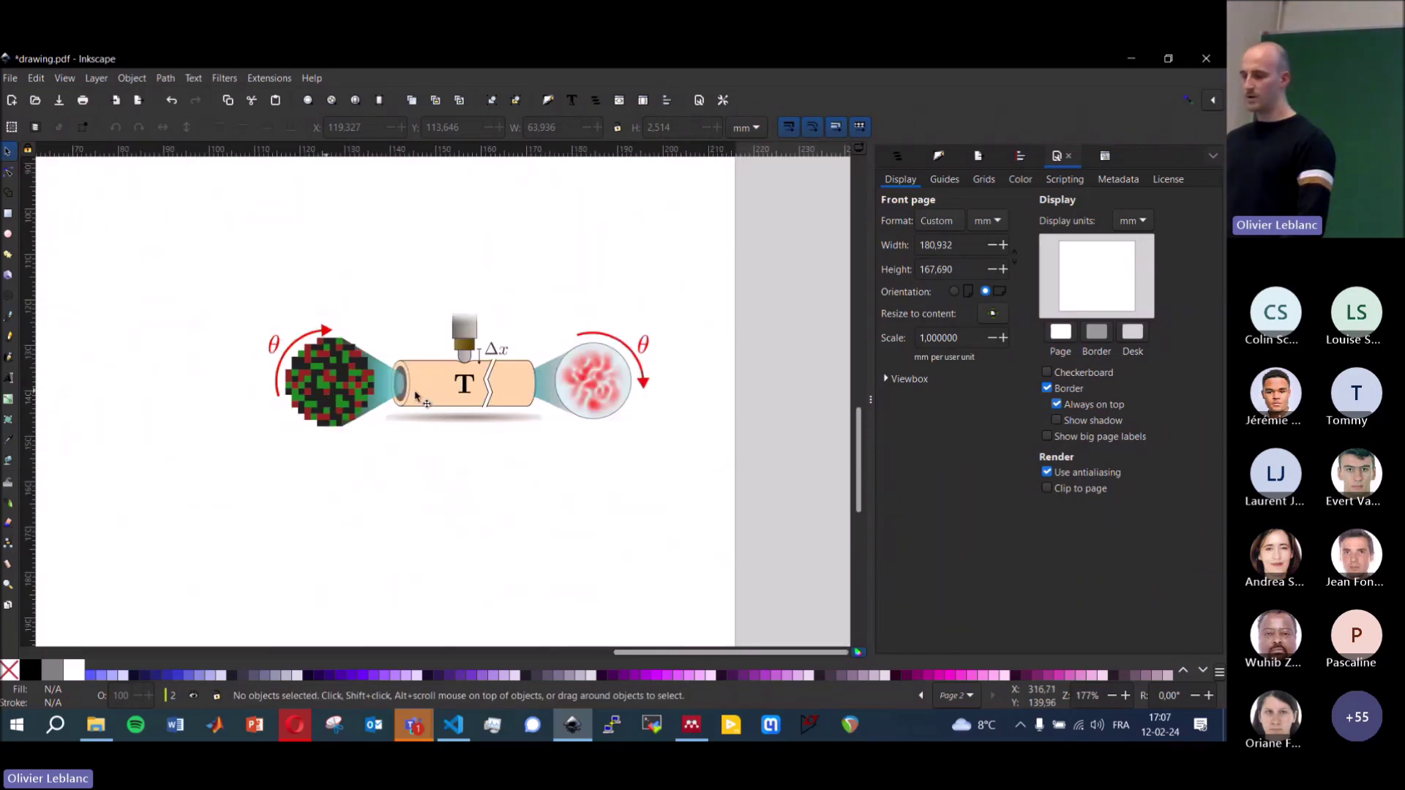
{"action": "scroll", "coordinate": [474, 383], "scroll_direction": "up", "scroll_amount": 1, "text": "ctrl"}
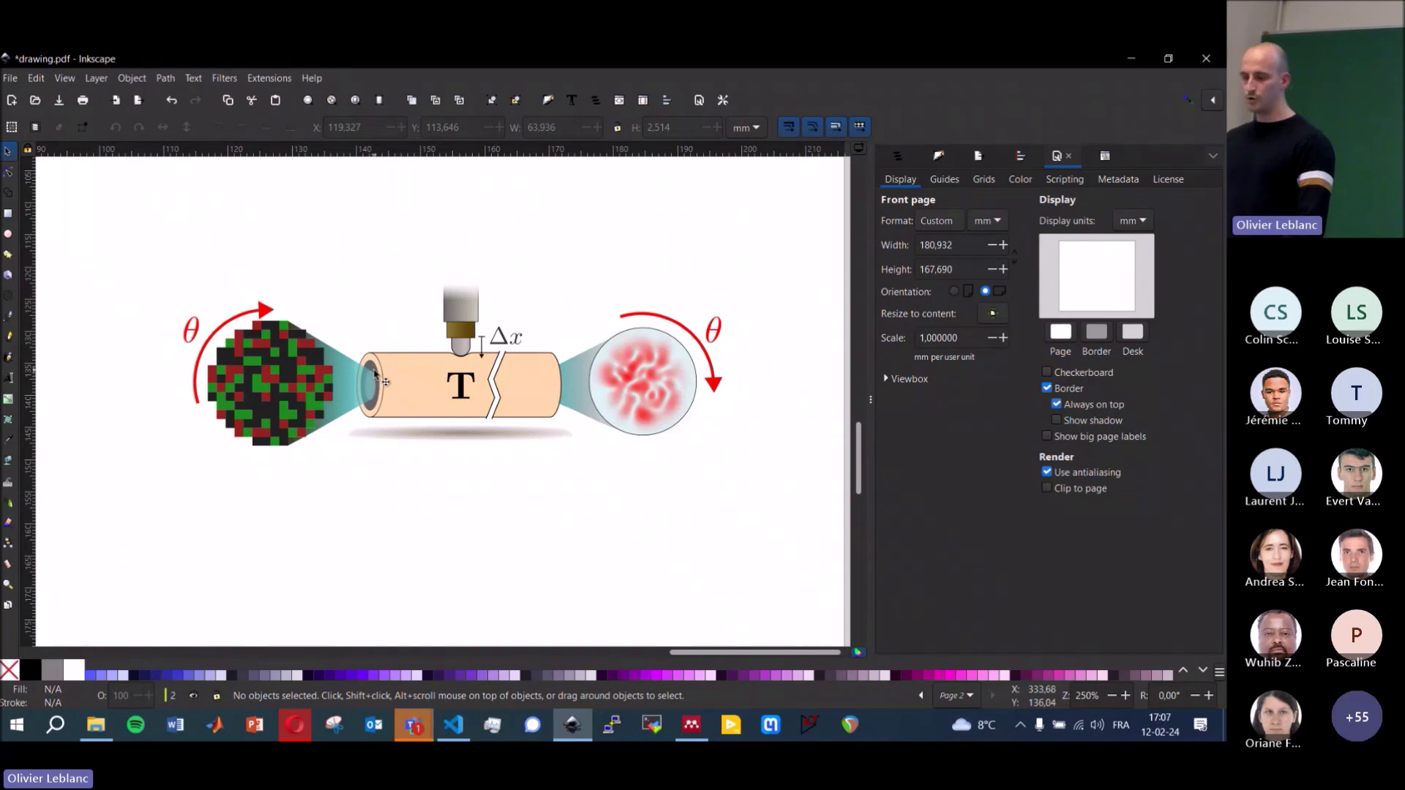
- Select the whole isolated figure group on the imported page
{"action": "mouse_move", "coordinate": [110, 254]}
{"action": "left_mouse_down"}
{"action": "mouse_move", "coordinate": [667, 406]}
{"action": "mouse_move", "coordinate": [783, 471]}
{"action": "left_mouse_up"}
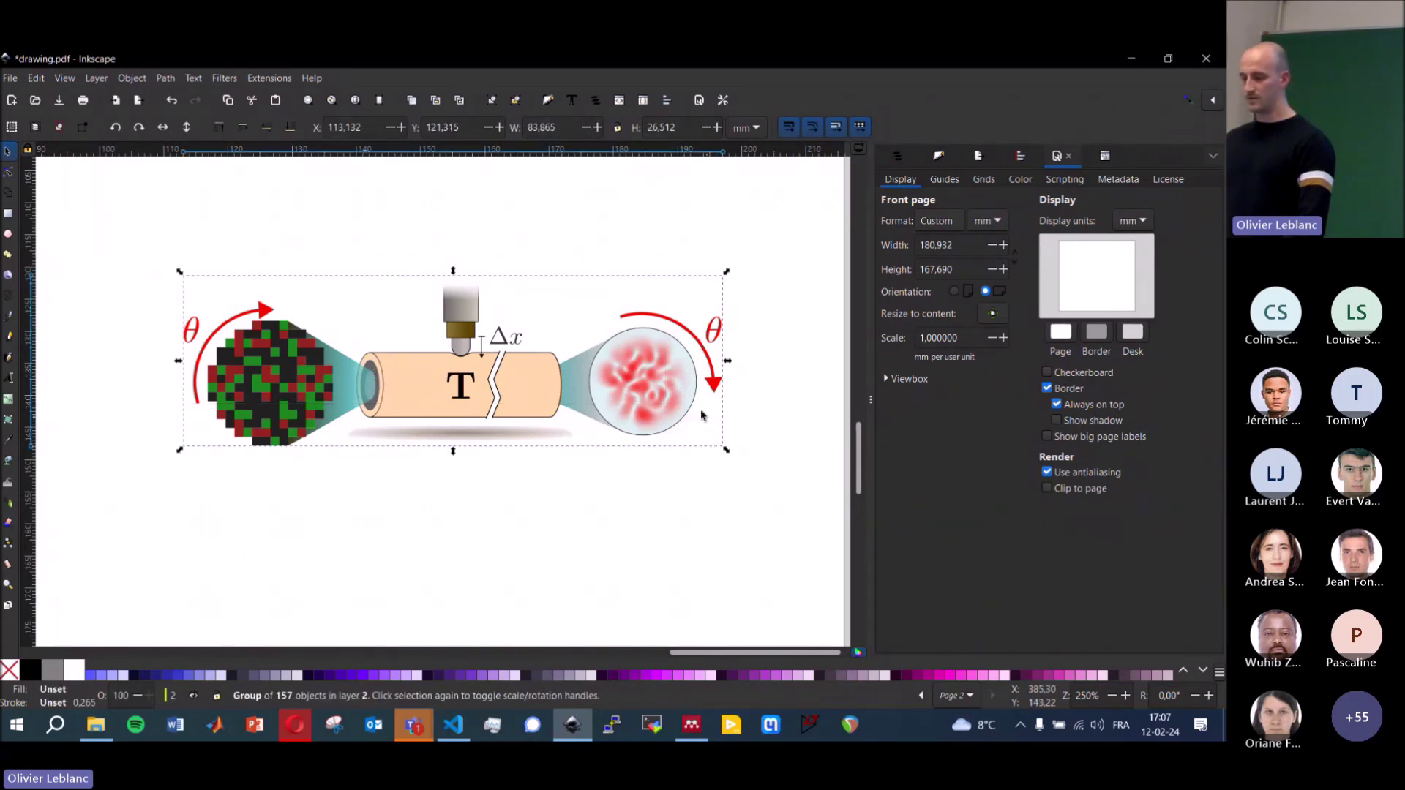